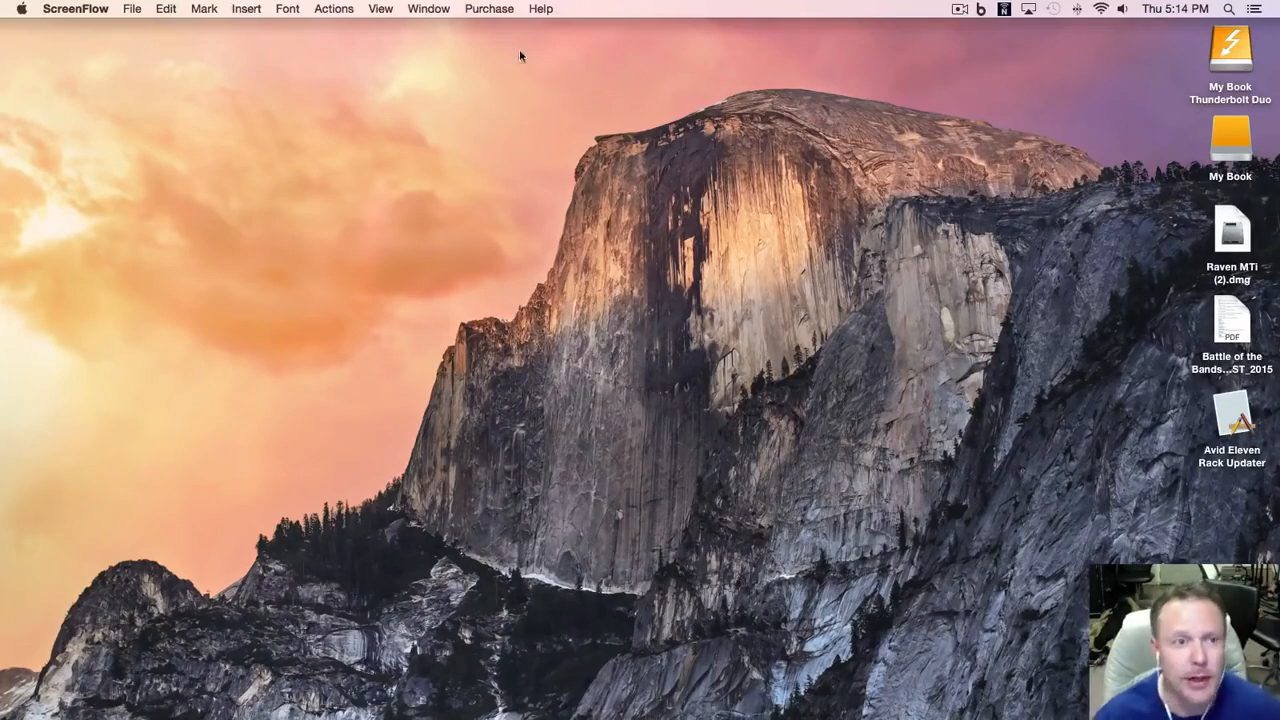
Step: Launch Pro Tools and open the recent session MASTERING DEMO.ptx without saving a detailed session notes report
mouse_move(466, 700)
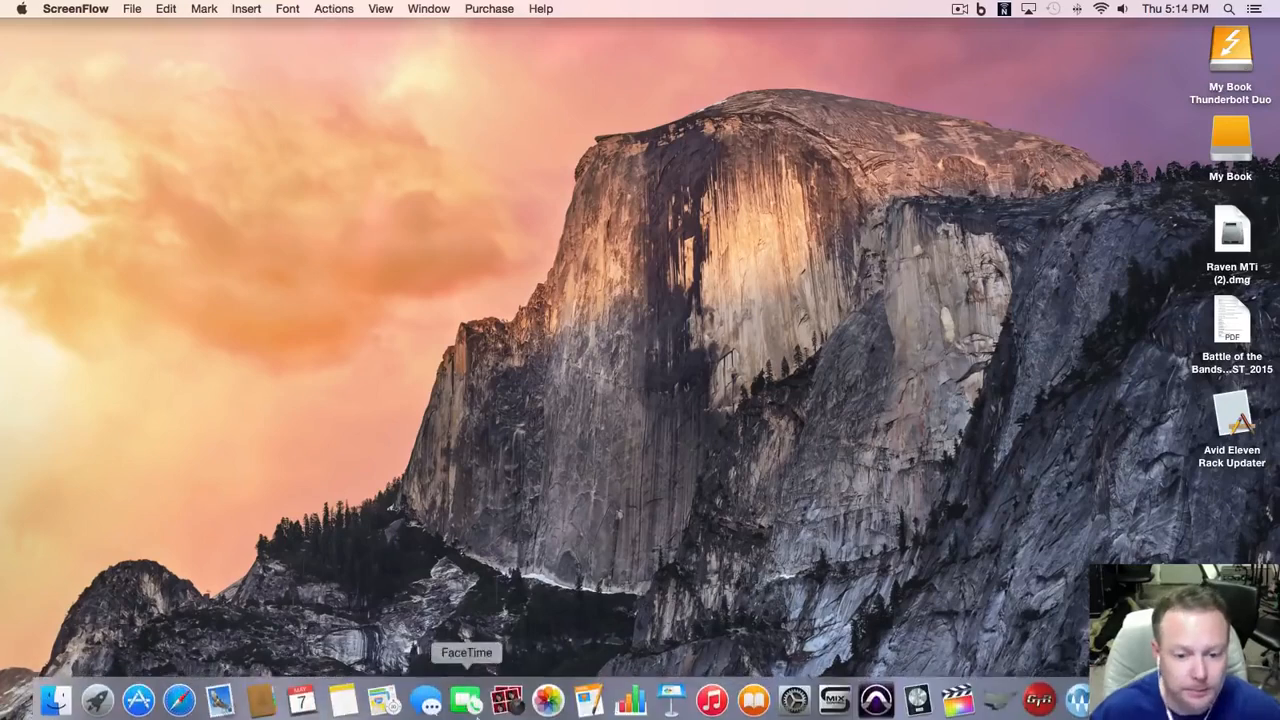
click(875, 692)
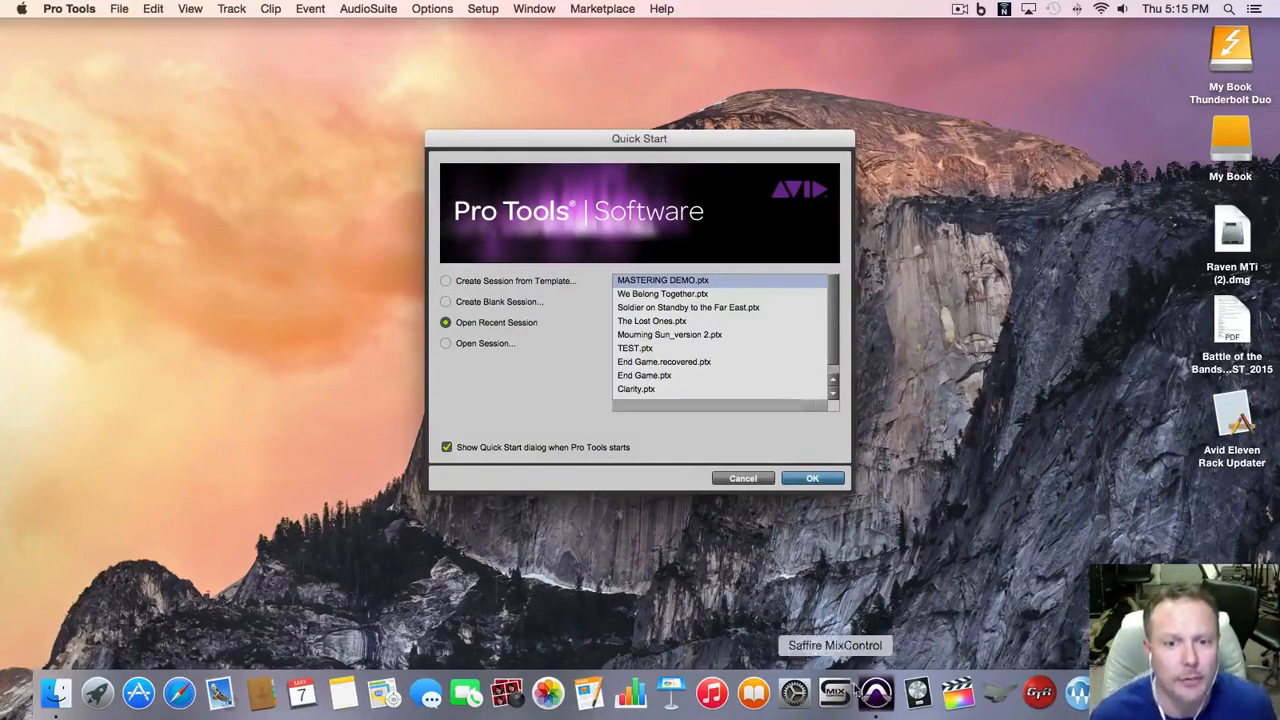
click(808, 478)
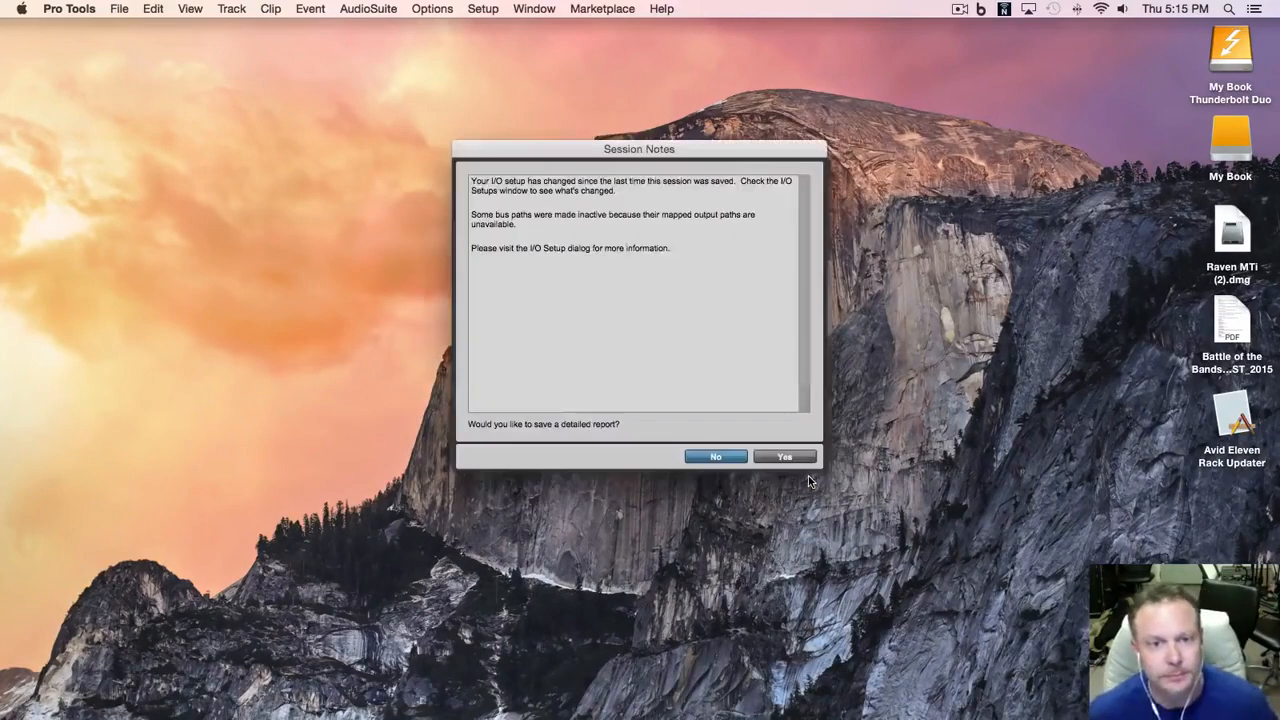
click(712, 456)
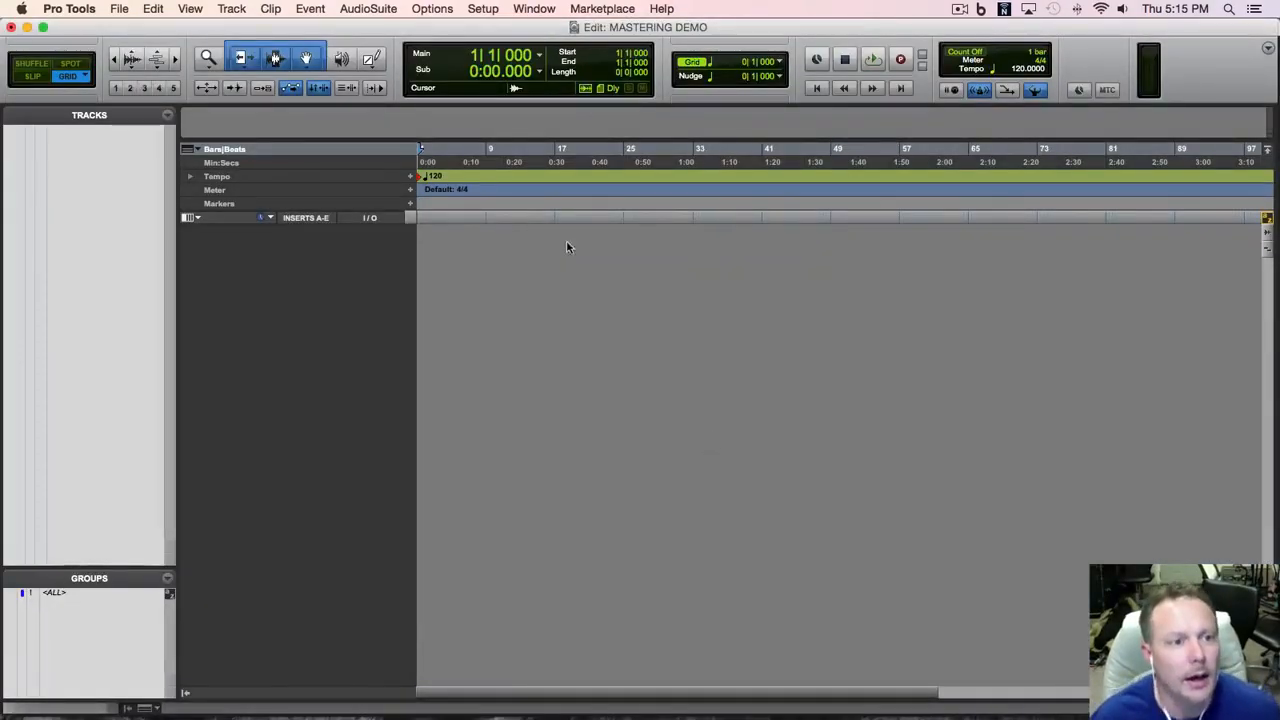
Step: Import End Game_PreMST_4.wav from the Bounced Files folder as a copy into the session's Audio Files folder
click(228, 8)
mouse_move(117, 12)
mouse_move(140, 226)
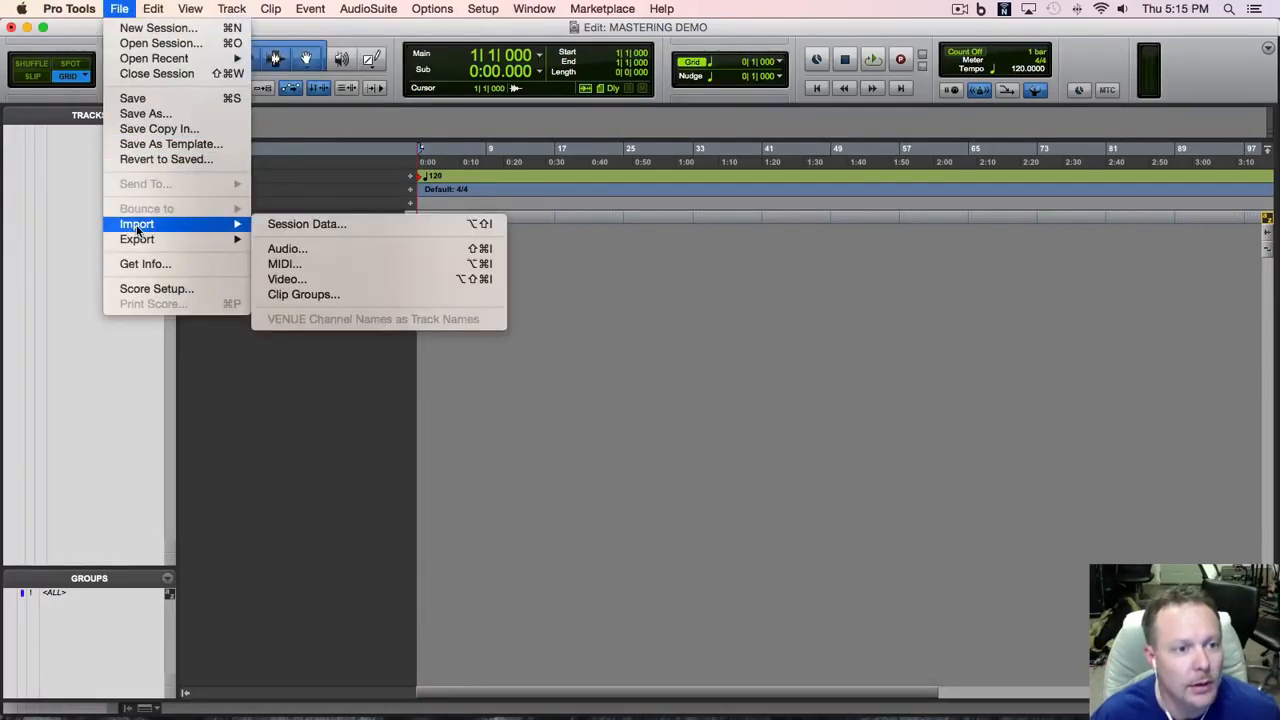
click(346, 248)
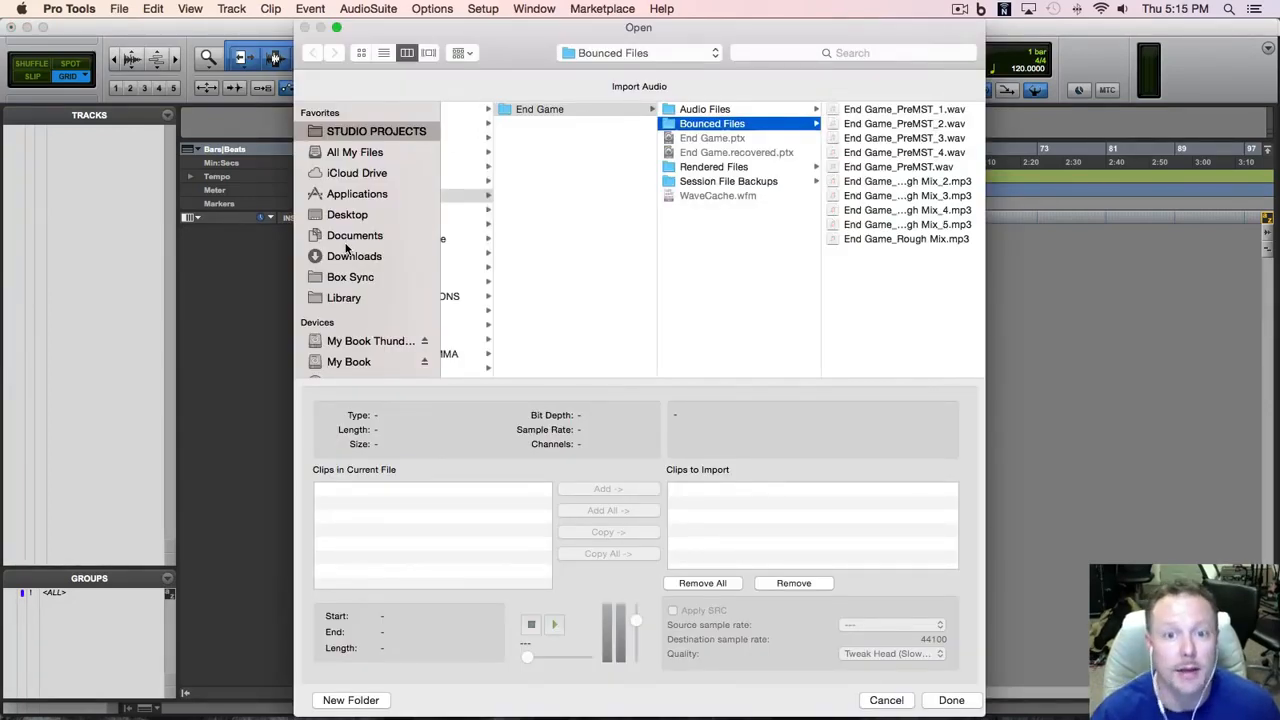
click(866, 153)
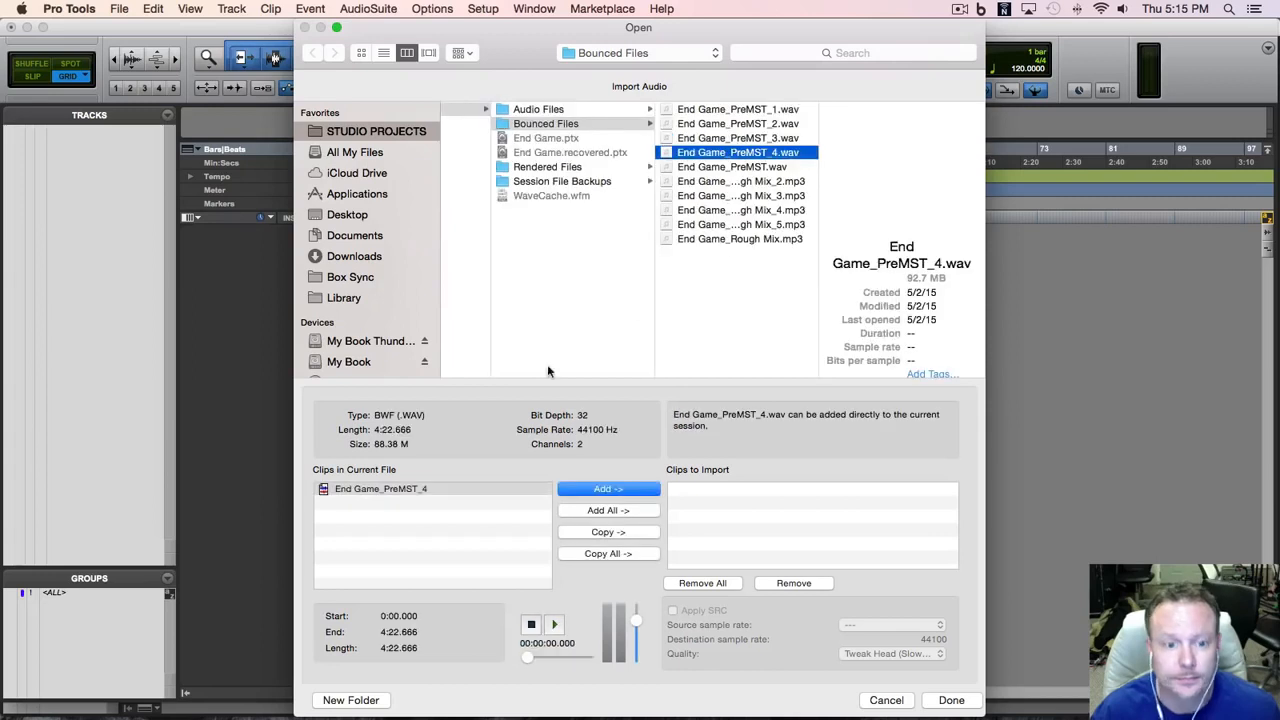
click(596, 535)
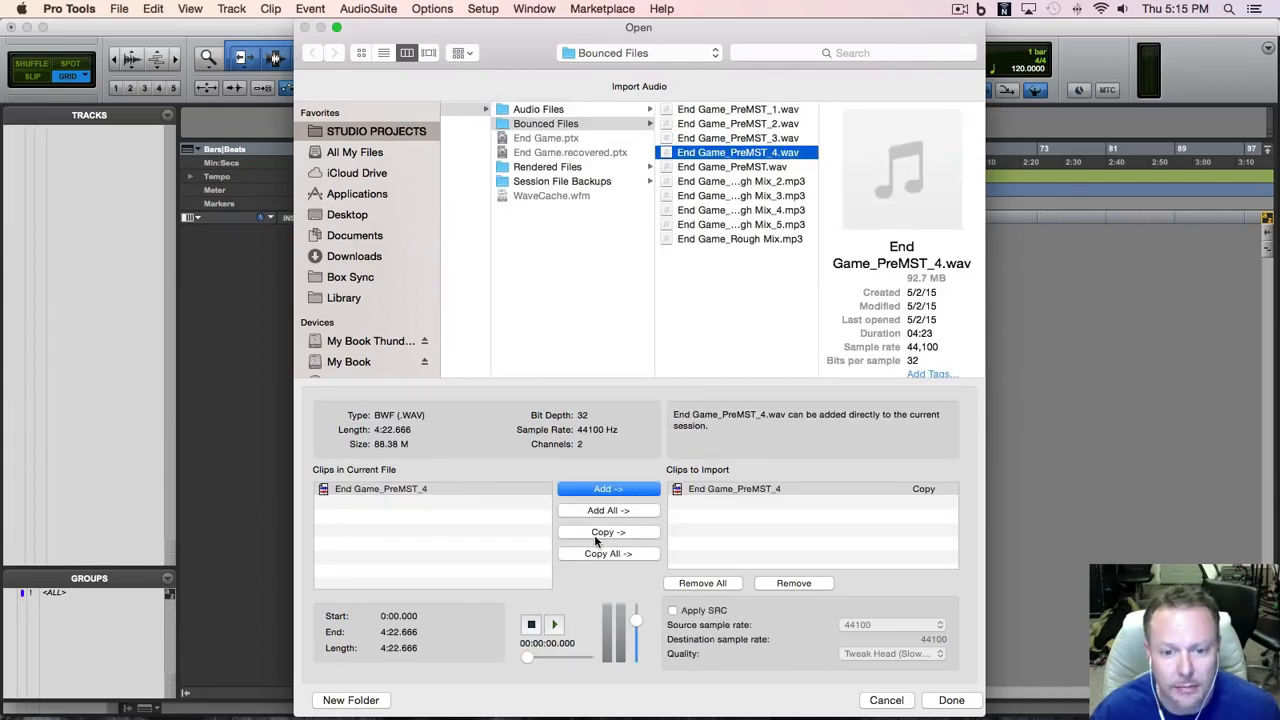
click(955, 702)
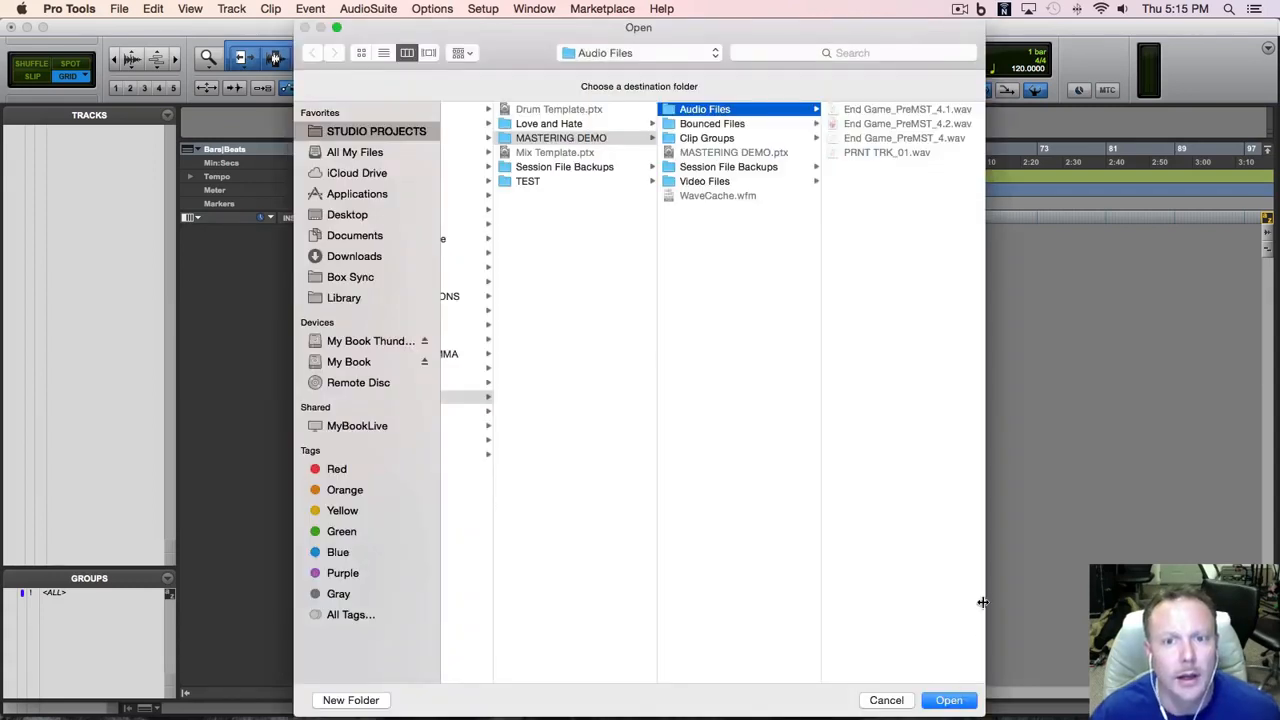
click(962, 705)
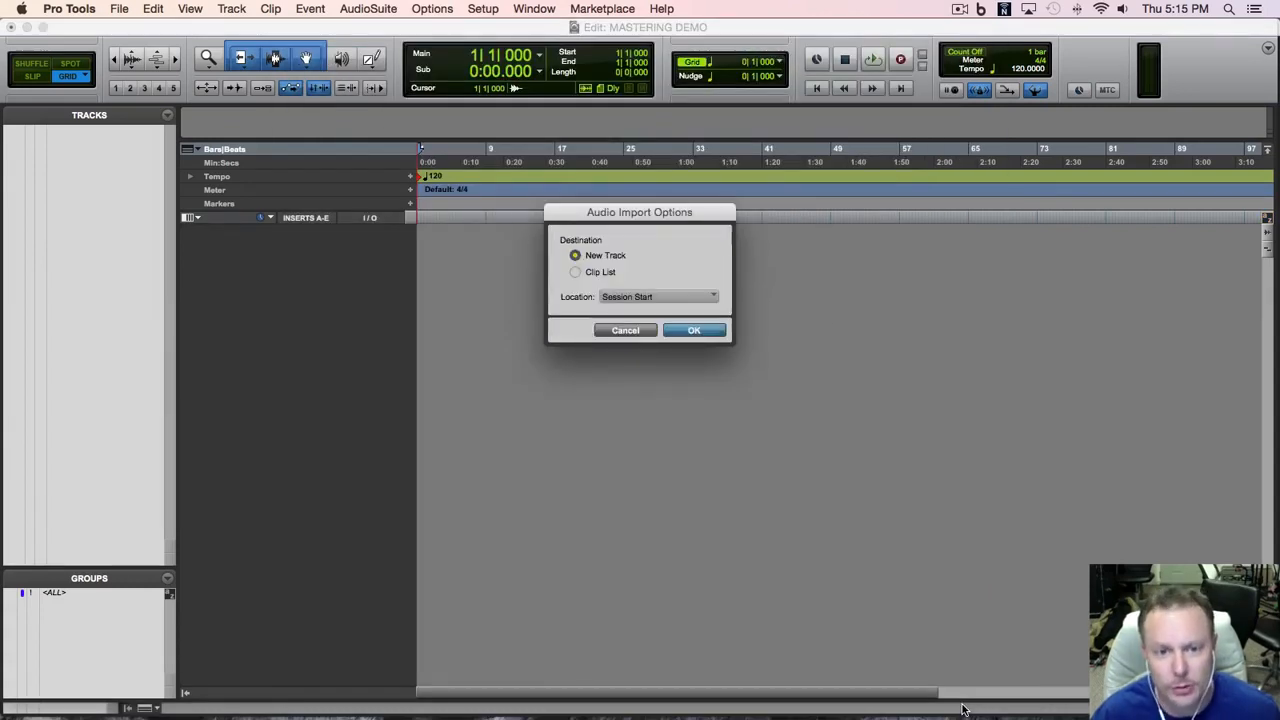
Step: Place the imported audio on a new track at Session Start and audition its opening
click(688, 329)
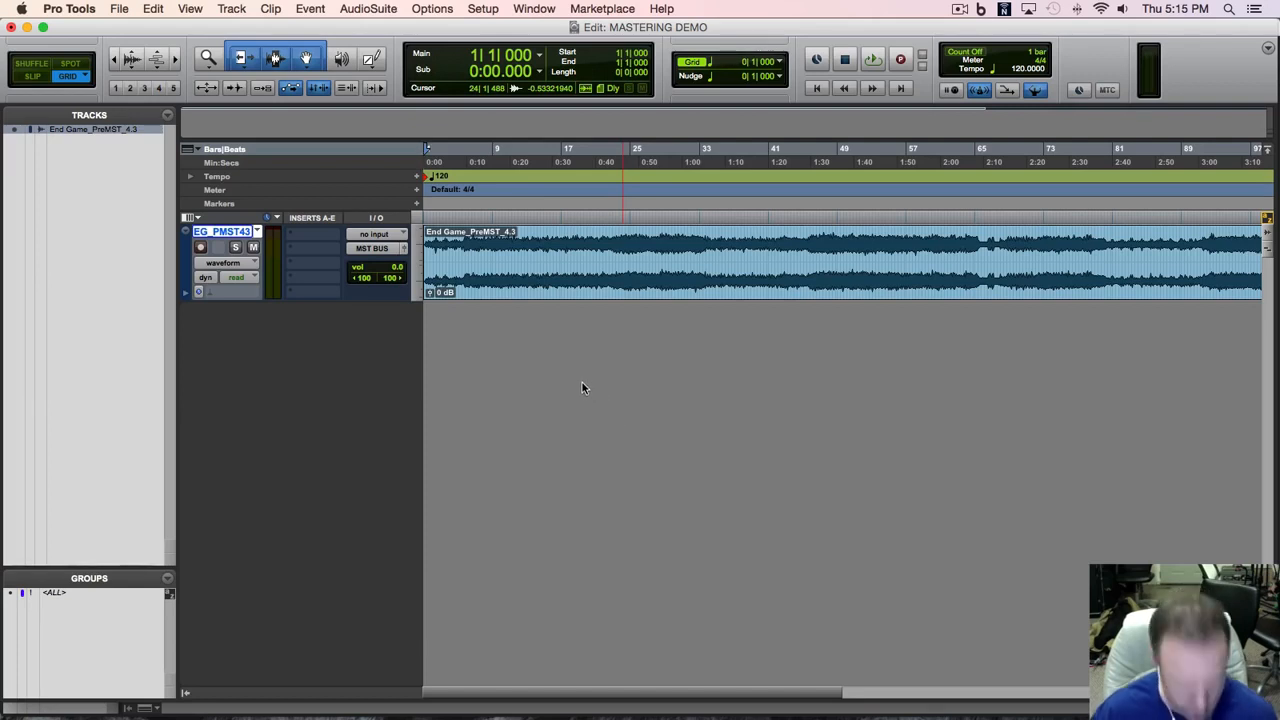
key(space)
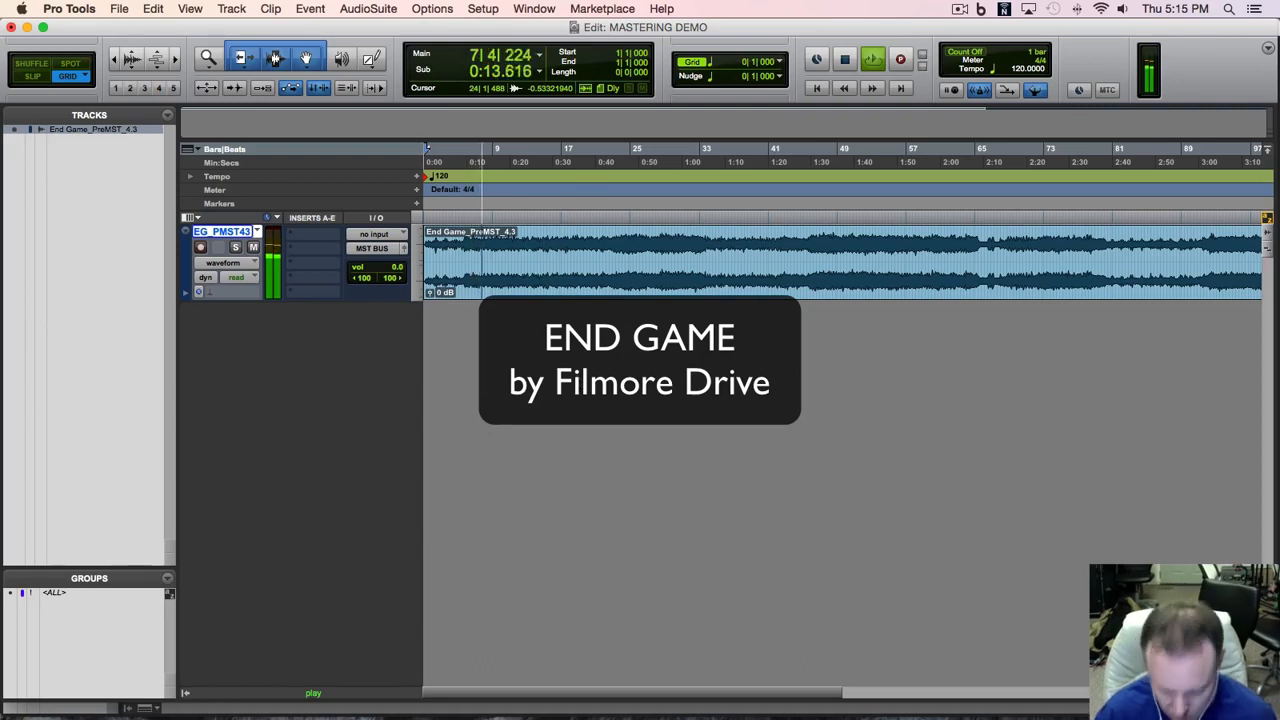
key(space)
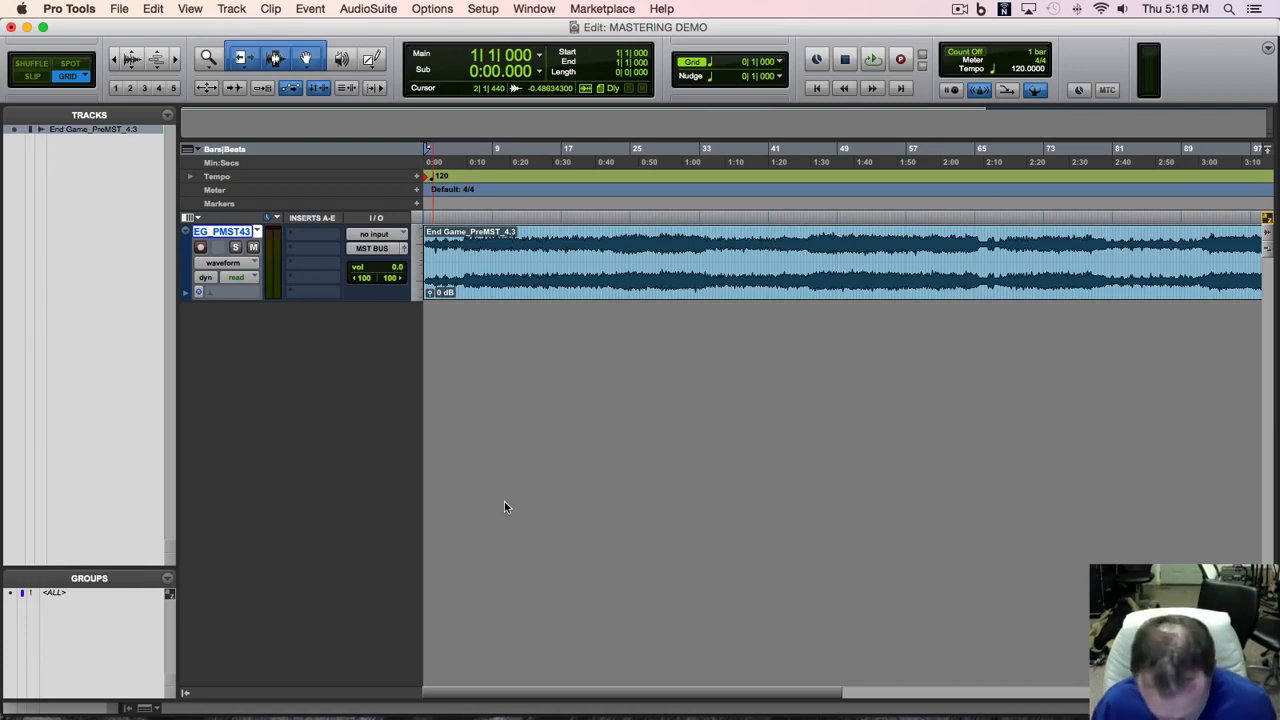
Step: In the Mix window, start creating new tracks and define the first as one stereo Aux Input
key(super+equal)
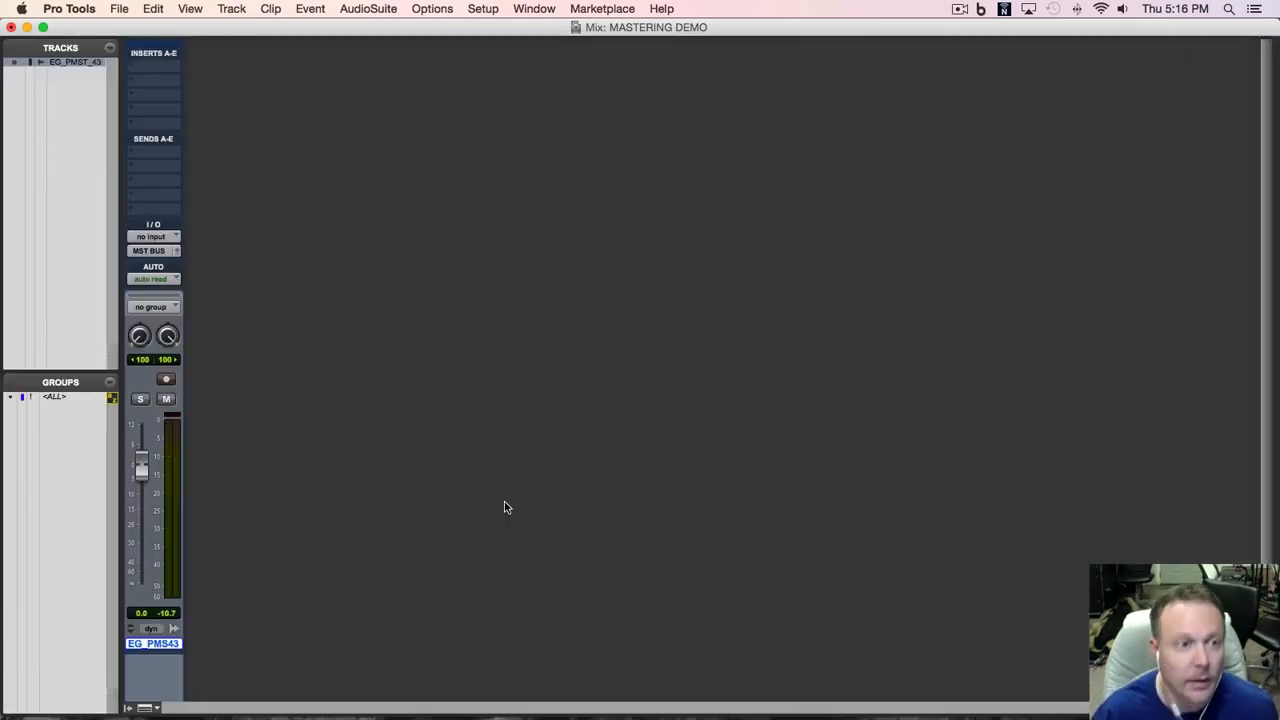
click(228, 10)
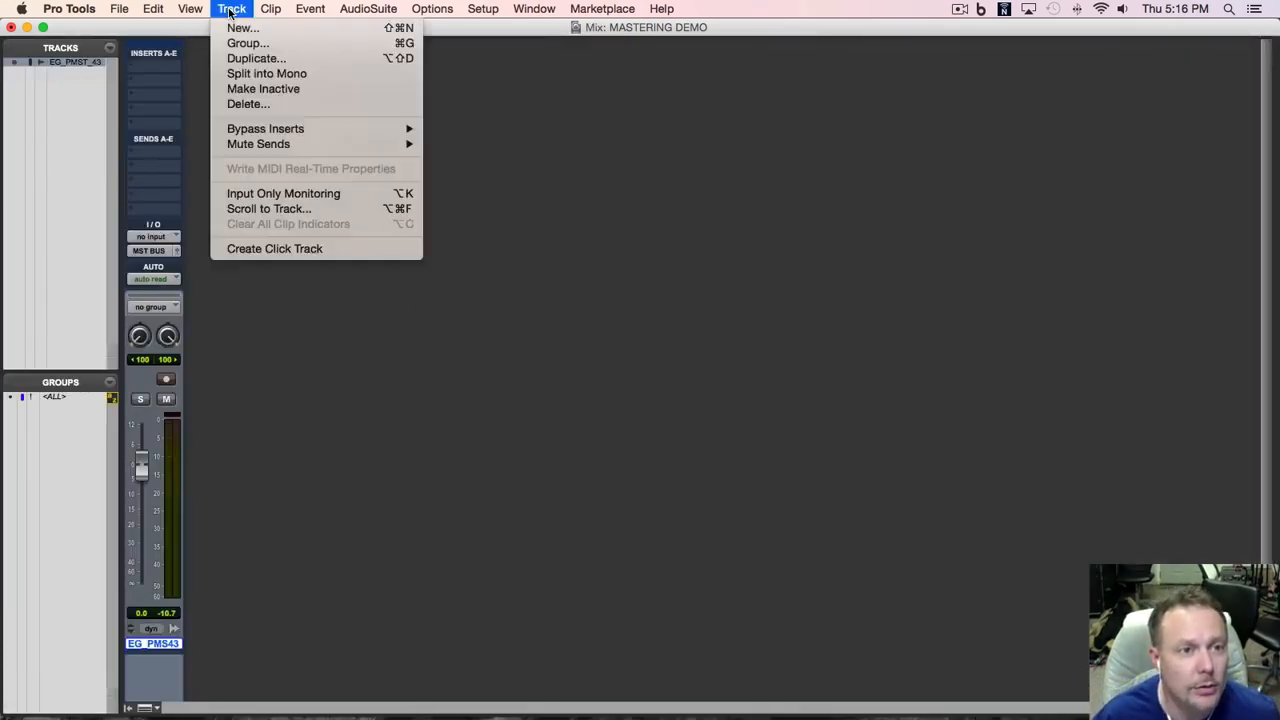
click(240, 30)
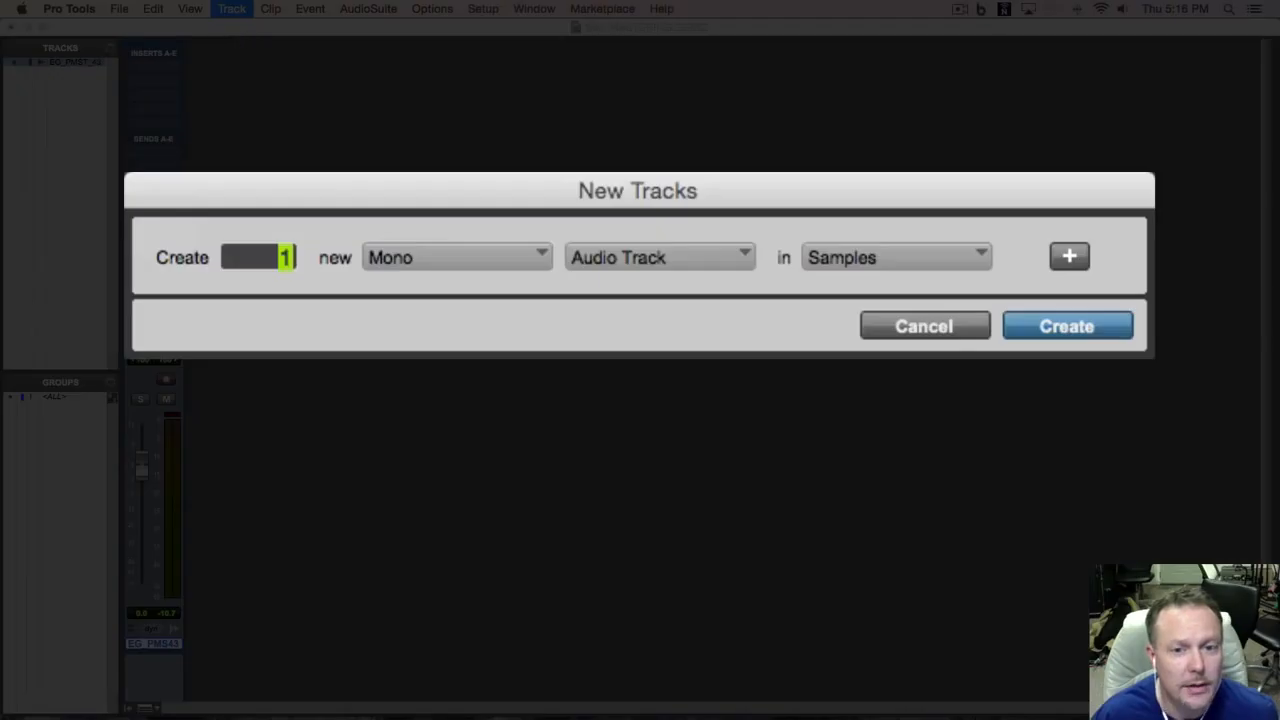
click(510, 260)
click(562, 298)
click(705, 250)
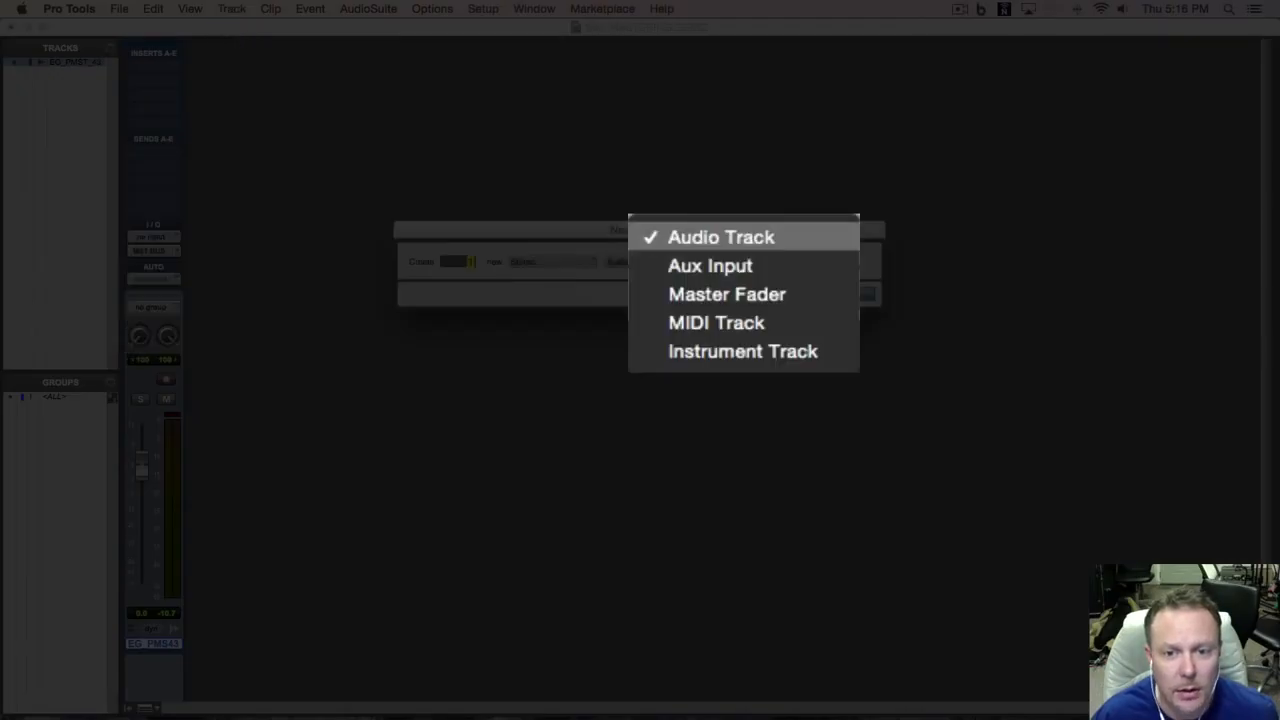
click(648, 263)
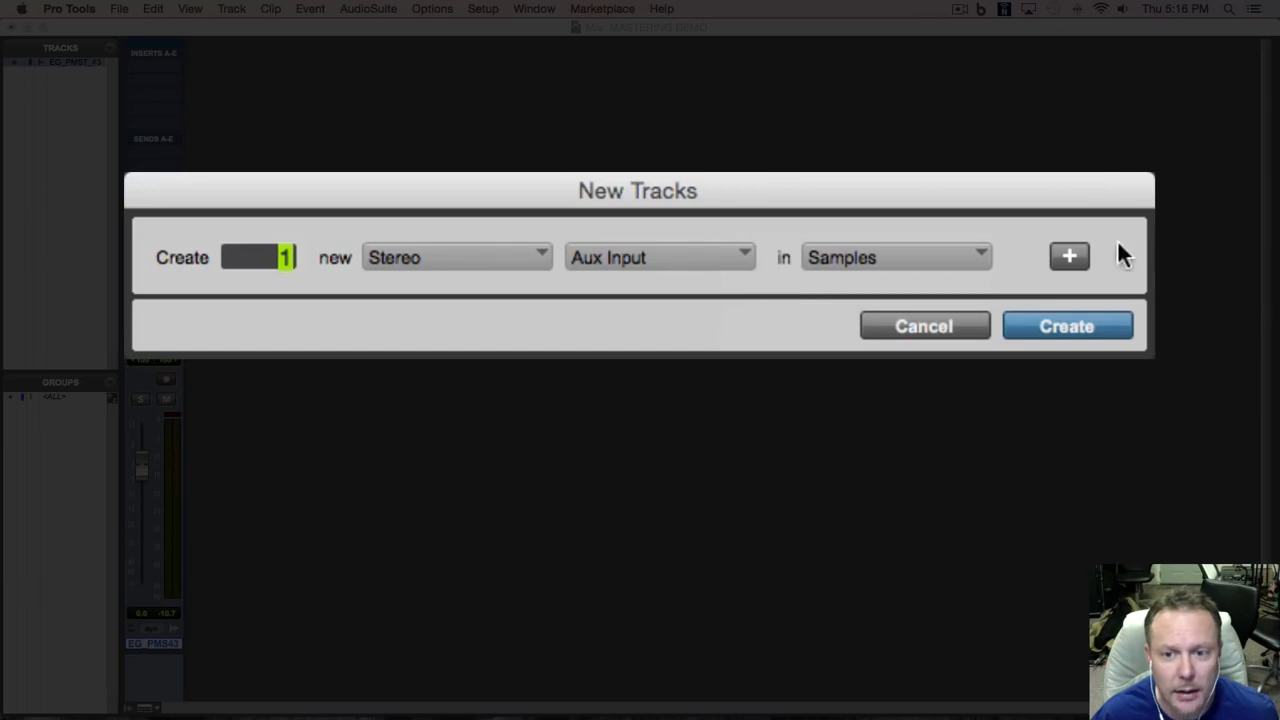
Step: Add one stereo Master Fader to the new tracks and create both tracks
click(1069, 257)
click(508, 297)
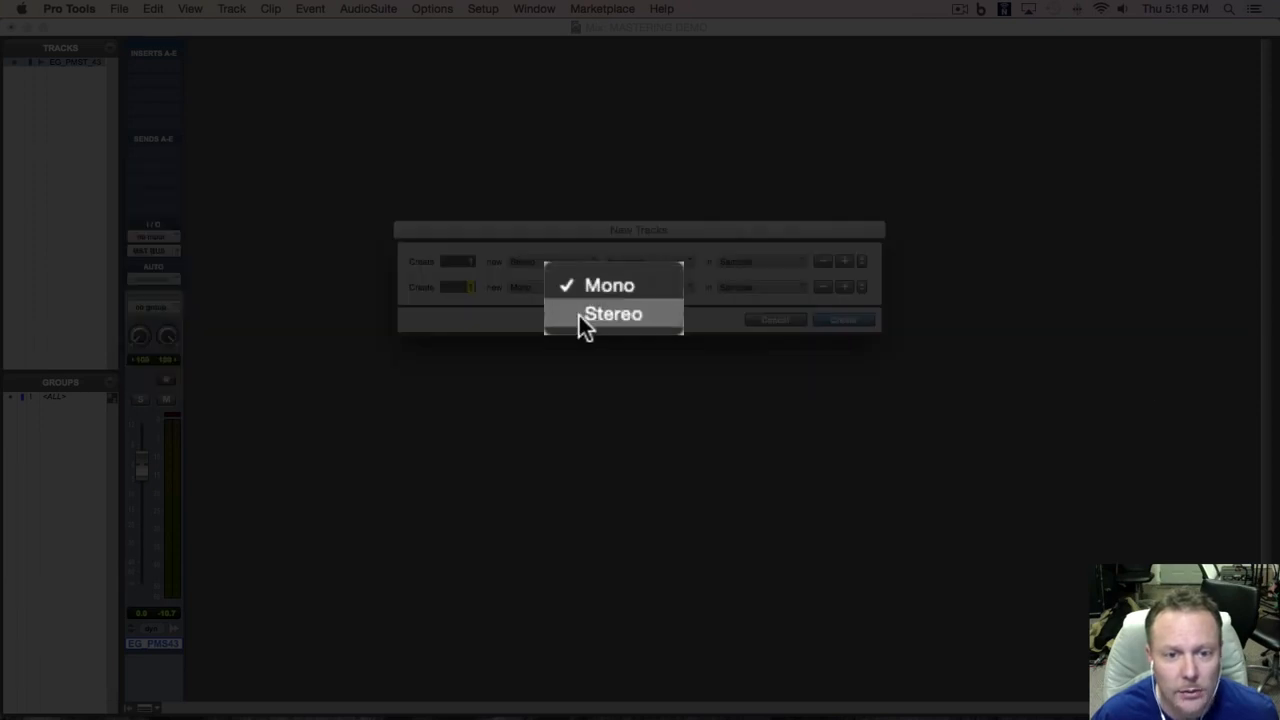
click(580, 315)
click(630, 296)
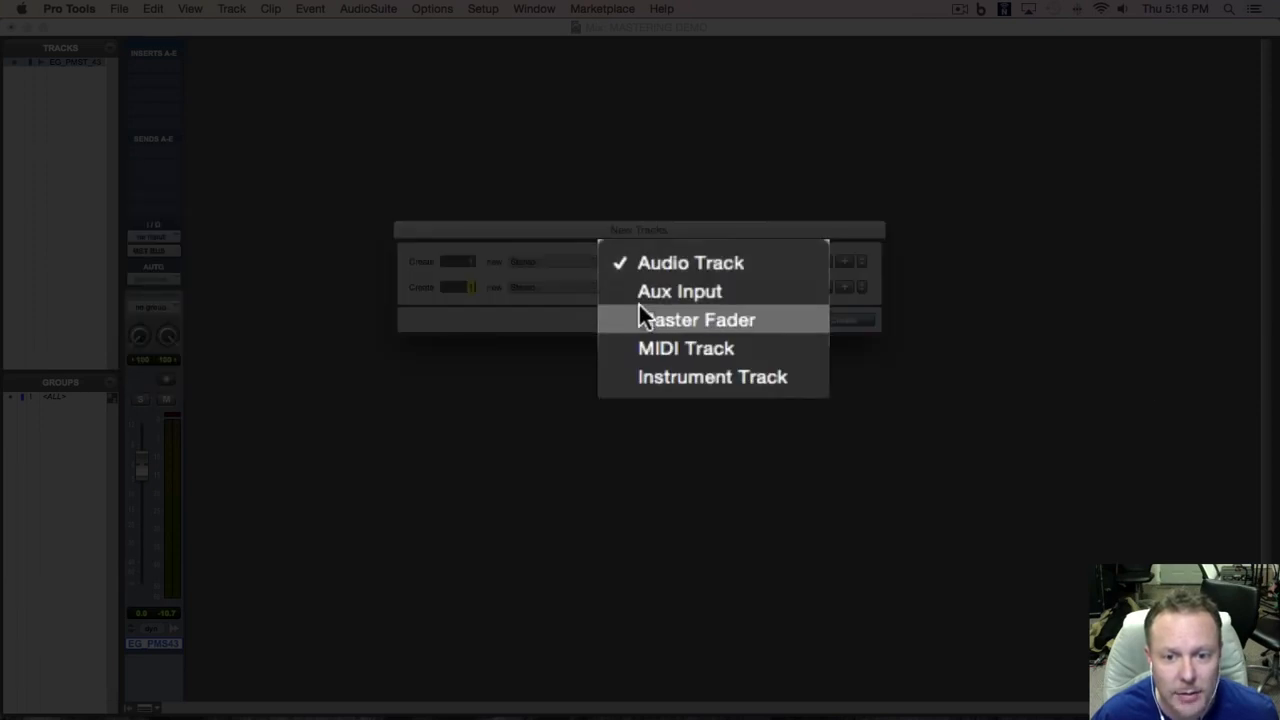
click(660, 320)
click(830, 320)
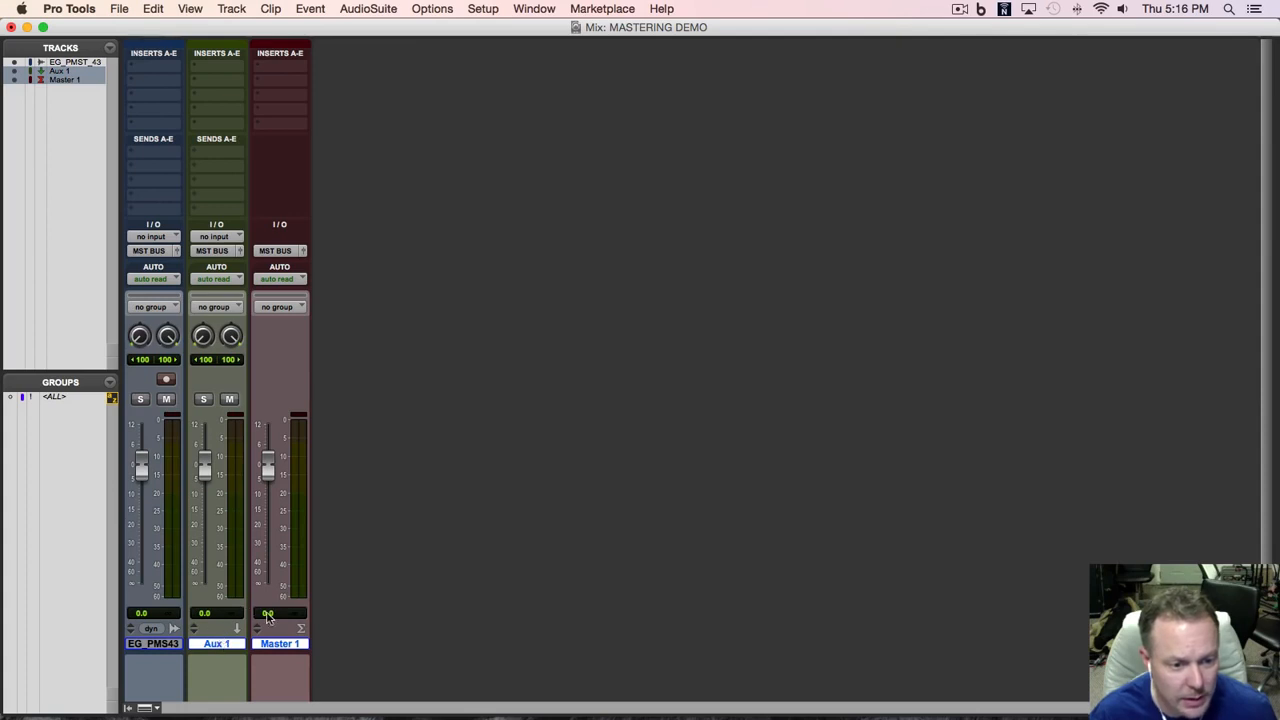
Step: Rename the new aux track as SUB MIX
double_click(217, 644)
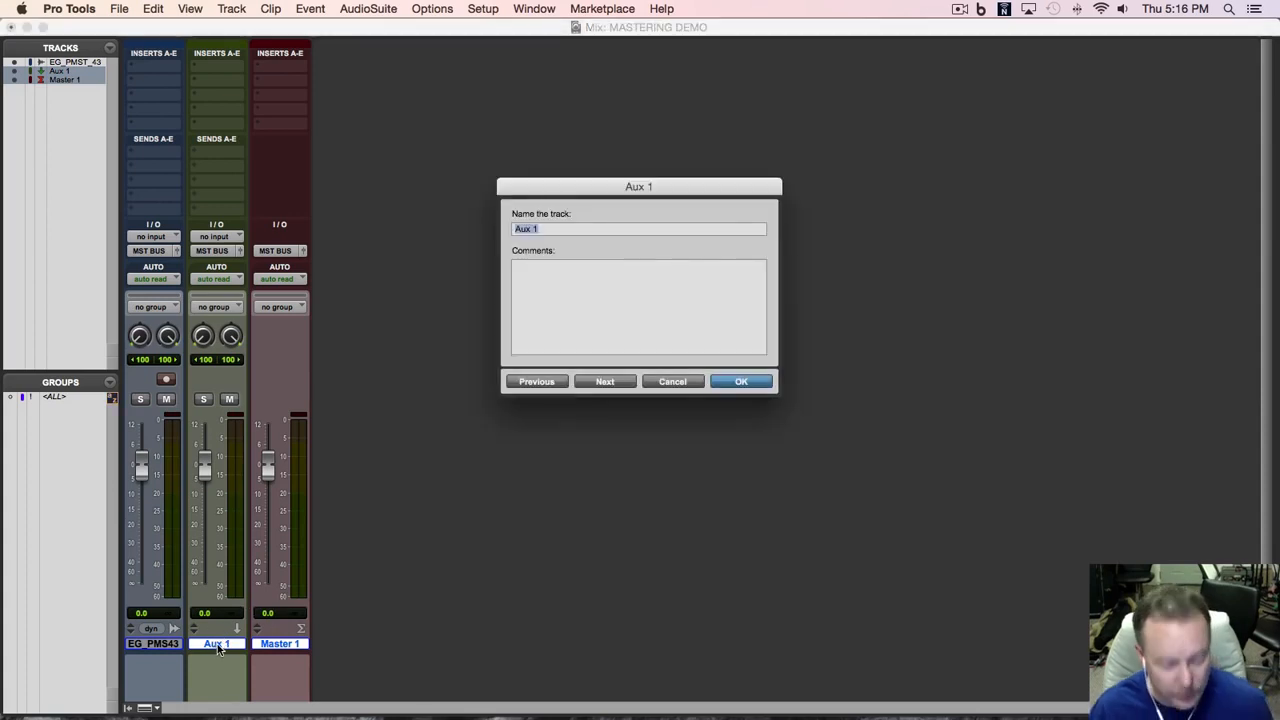
text(SUB MIX)
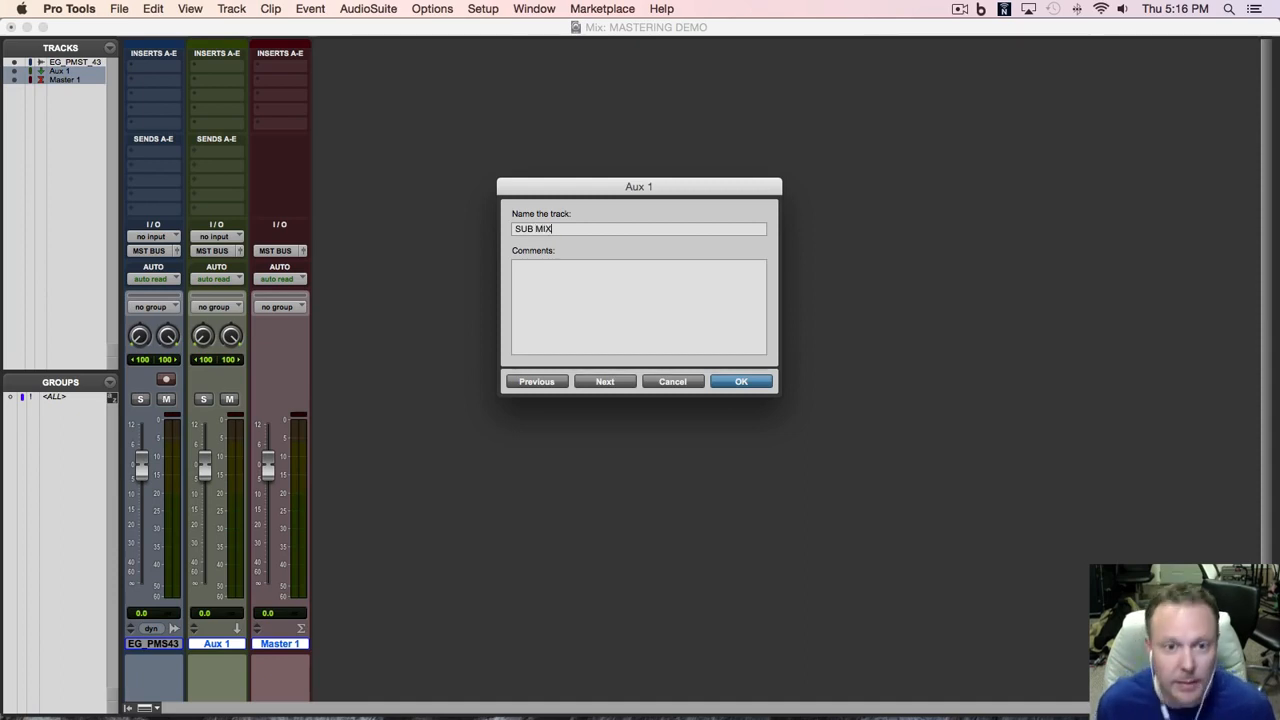
key(Return)
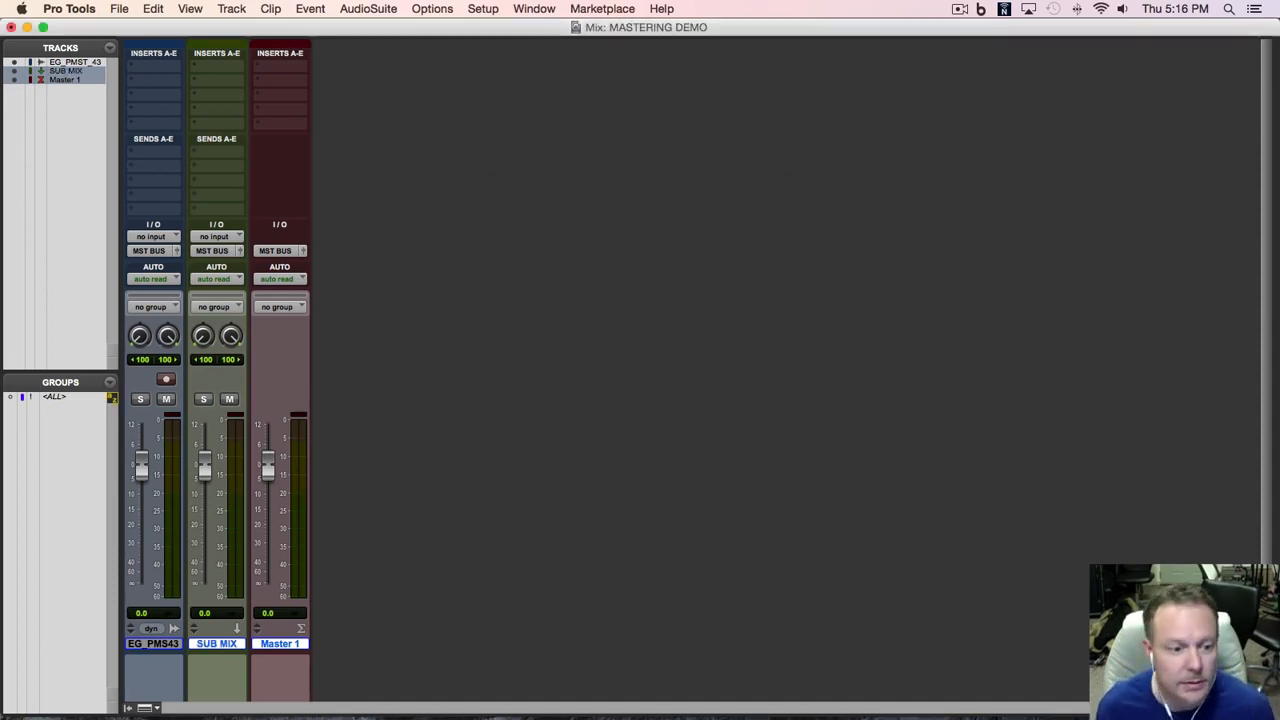
Step: Set the SUB MIX aux track's input to the SUB MIX (Stereo) bus
click(212, 238)
mouse_move(250, 283)
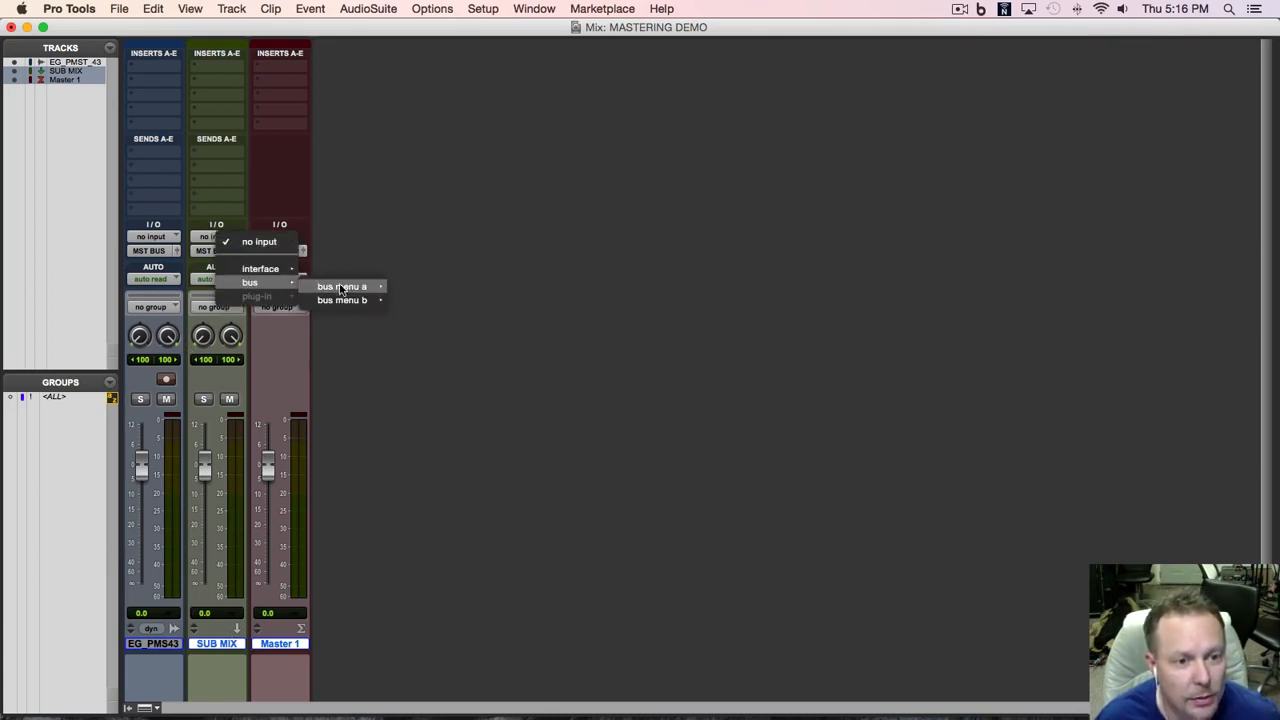
mouse_move(343, 300)
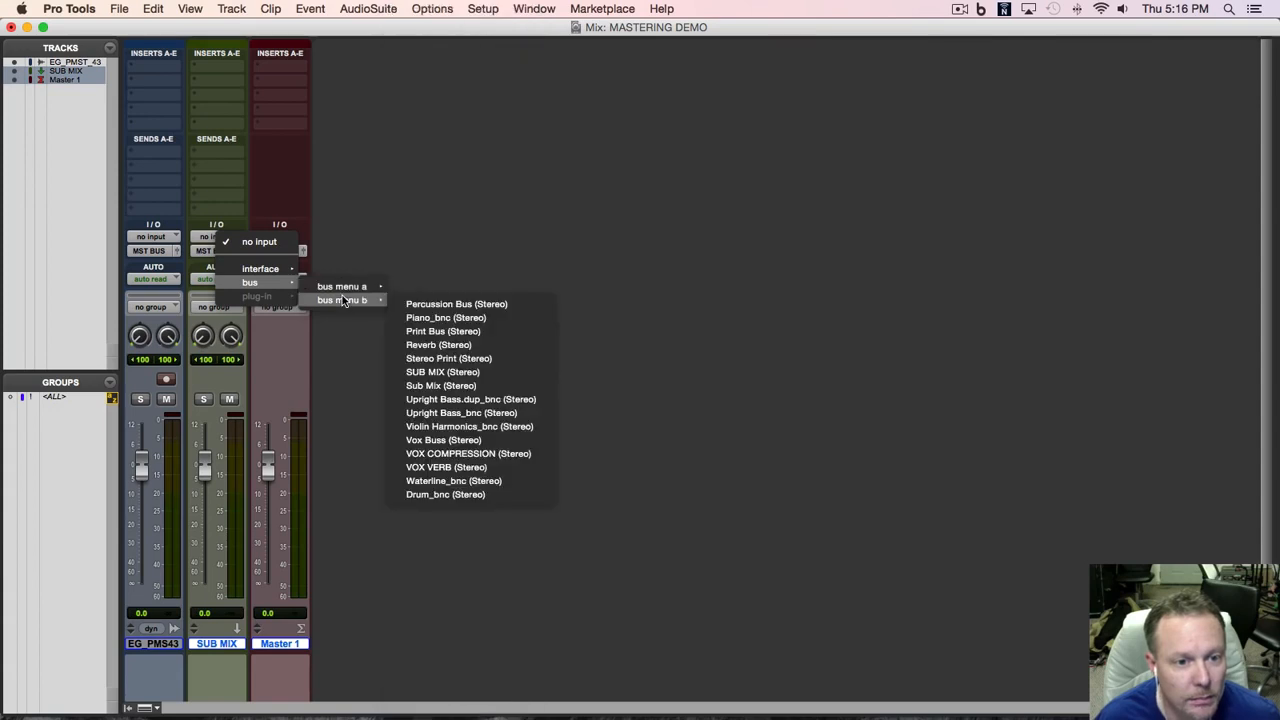
click(462, 372)
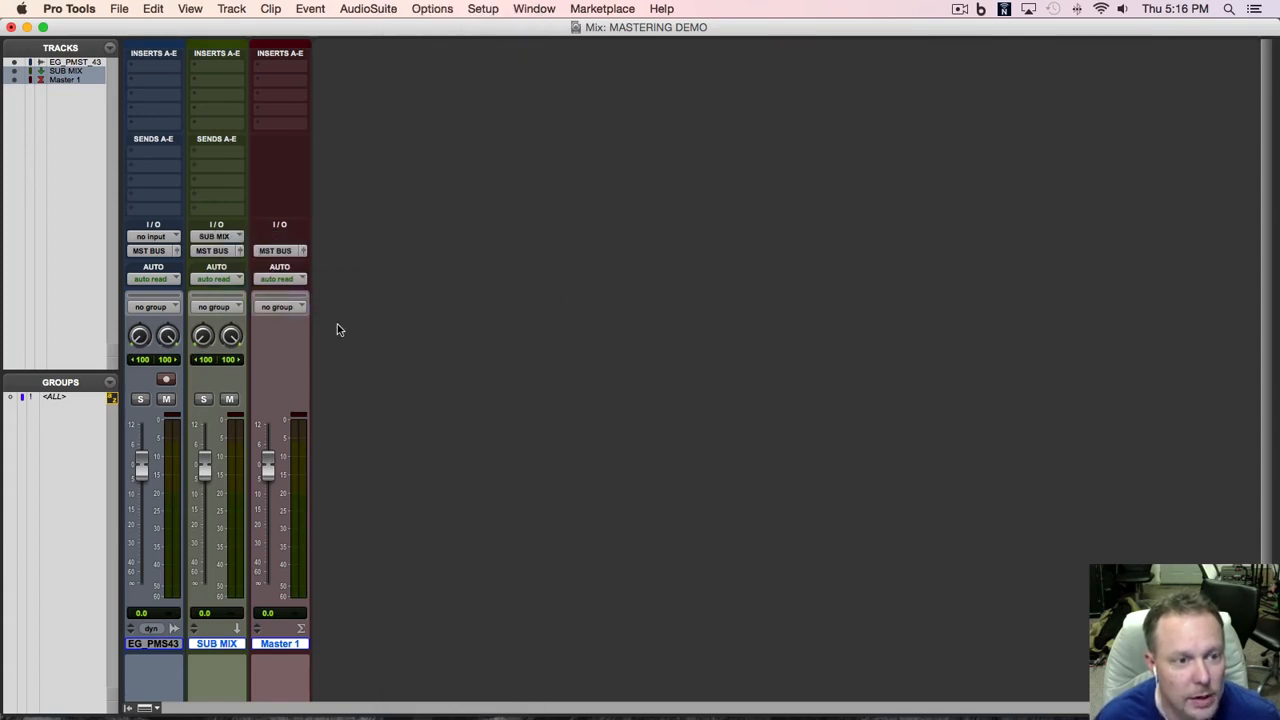
Step: Route the imported song track's output to the SUB MIX (Stereo) bus
click(152, 250)
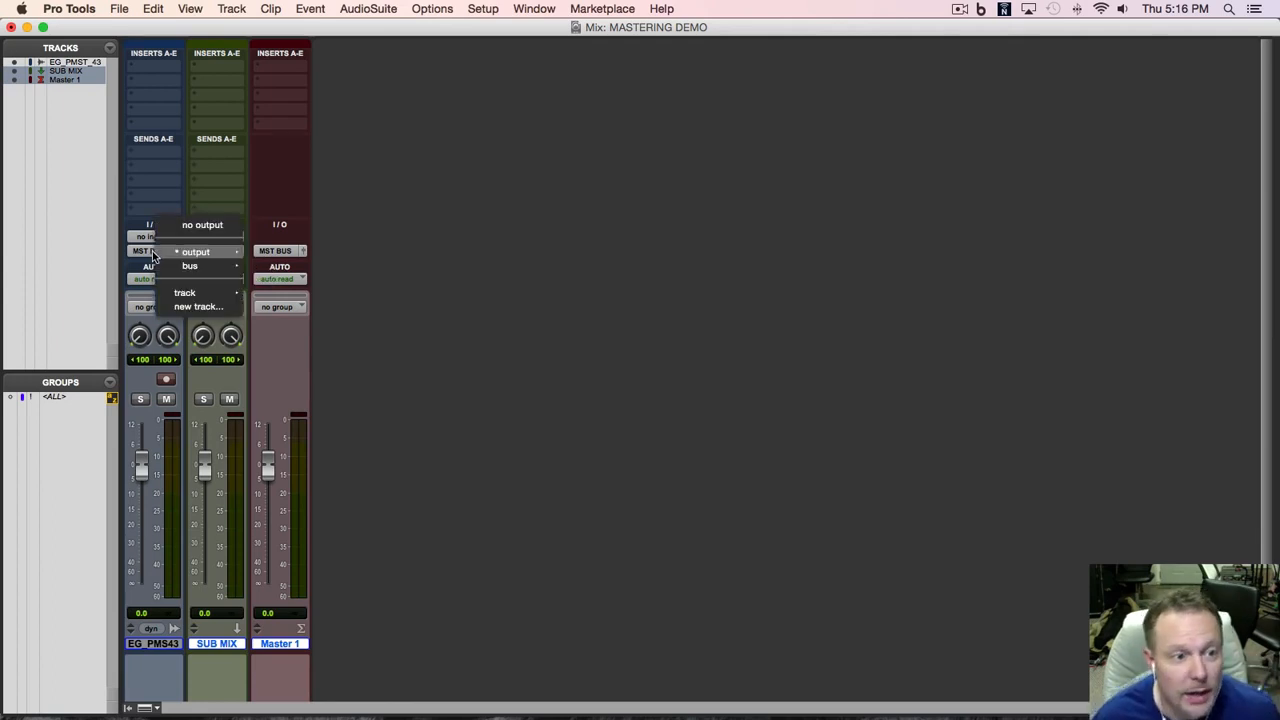
mouse_move(172, 266)
mouse_move(296, 283)
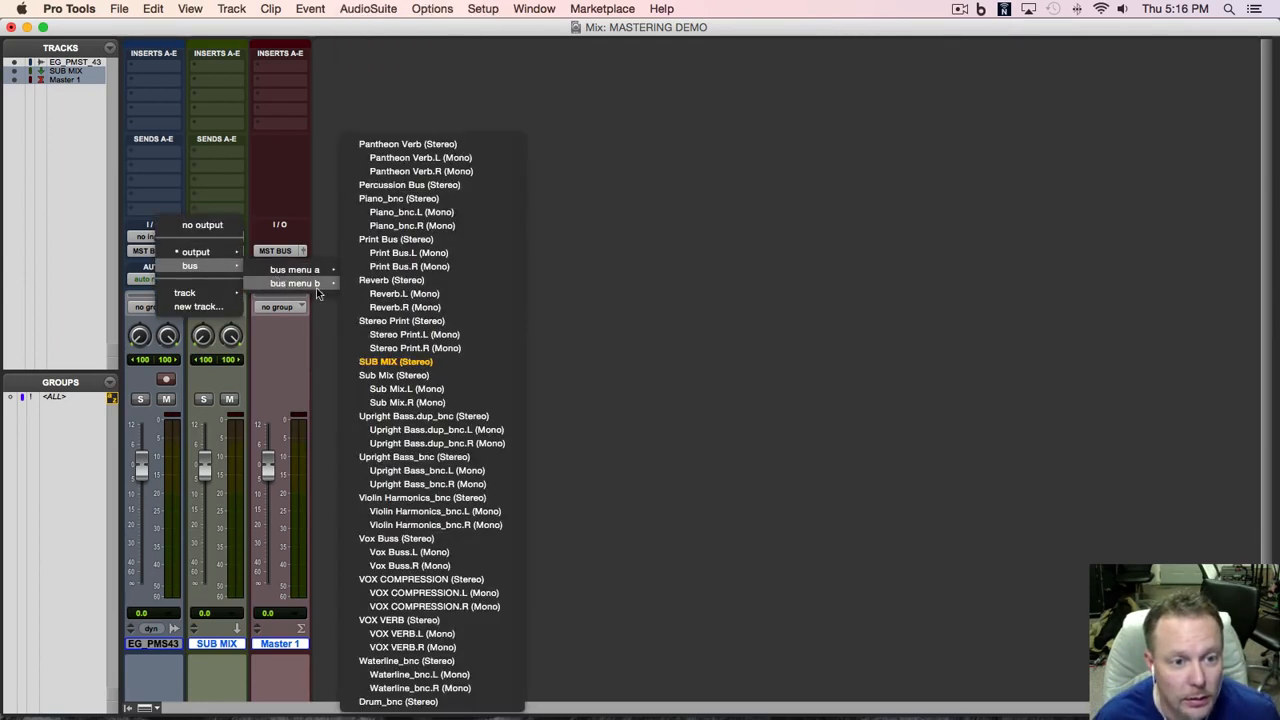
click(408, 362)
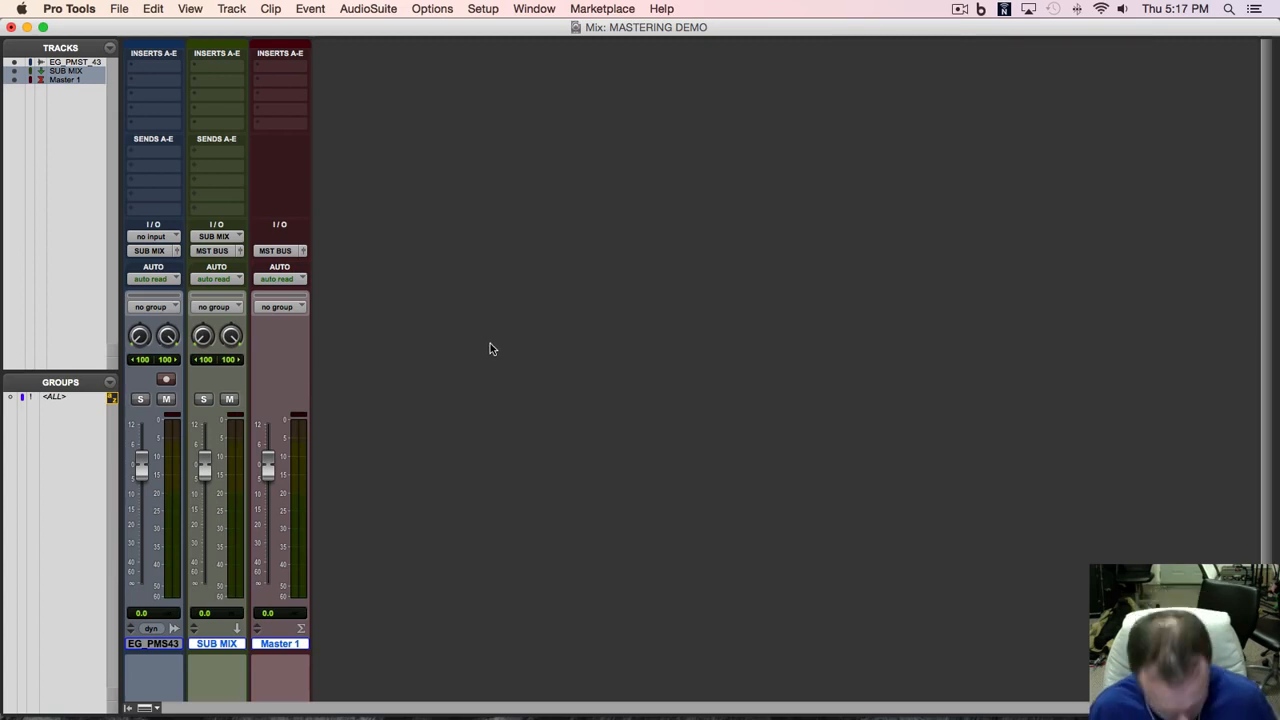
Step: In the Edit window, select bars 23 to 34 of the song, audition that section, and return to the Mix window
key(super+equal)
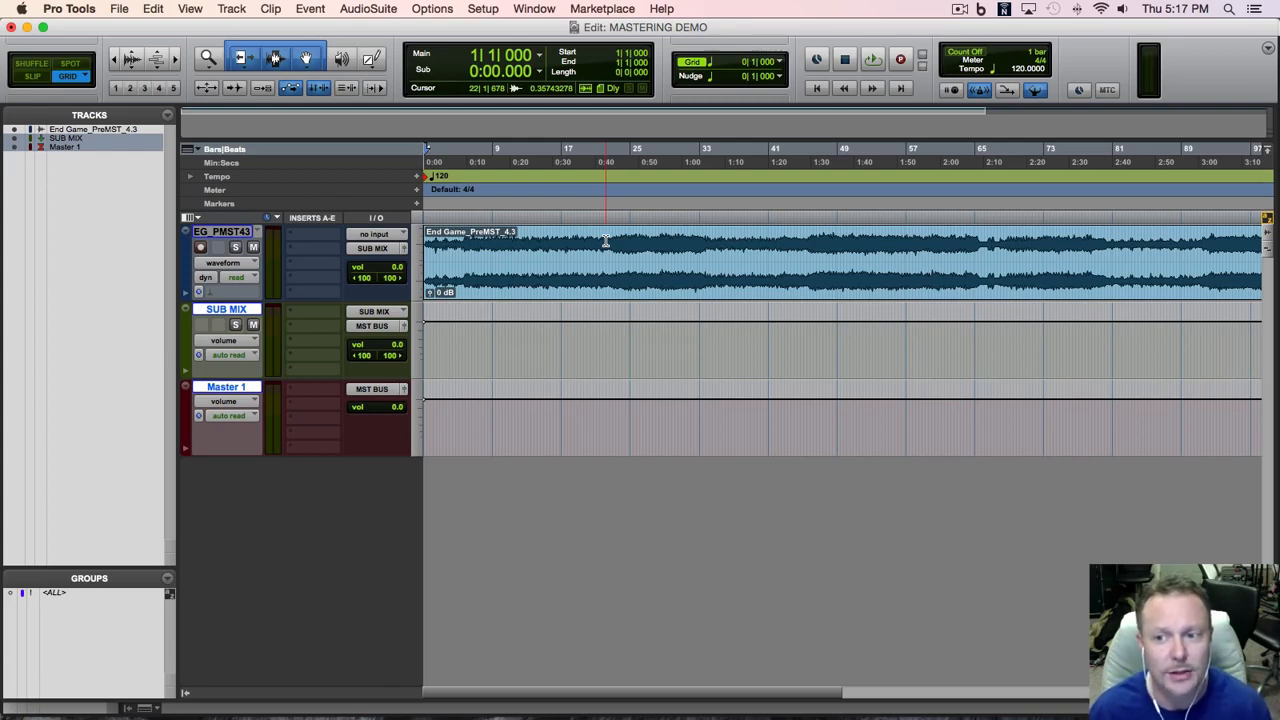
drag(613, 241, 707, 260)
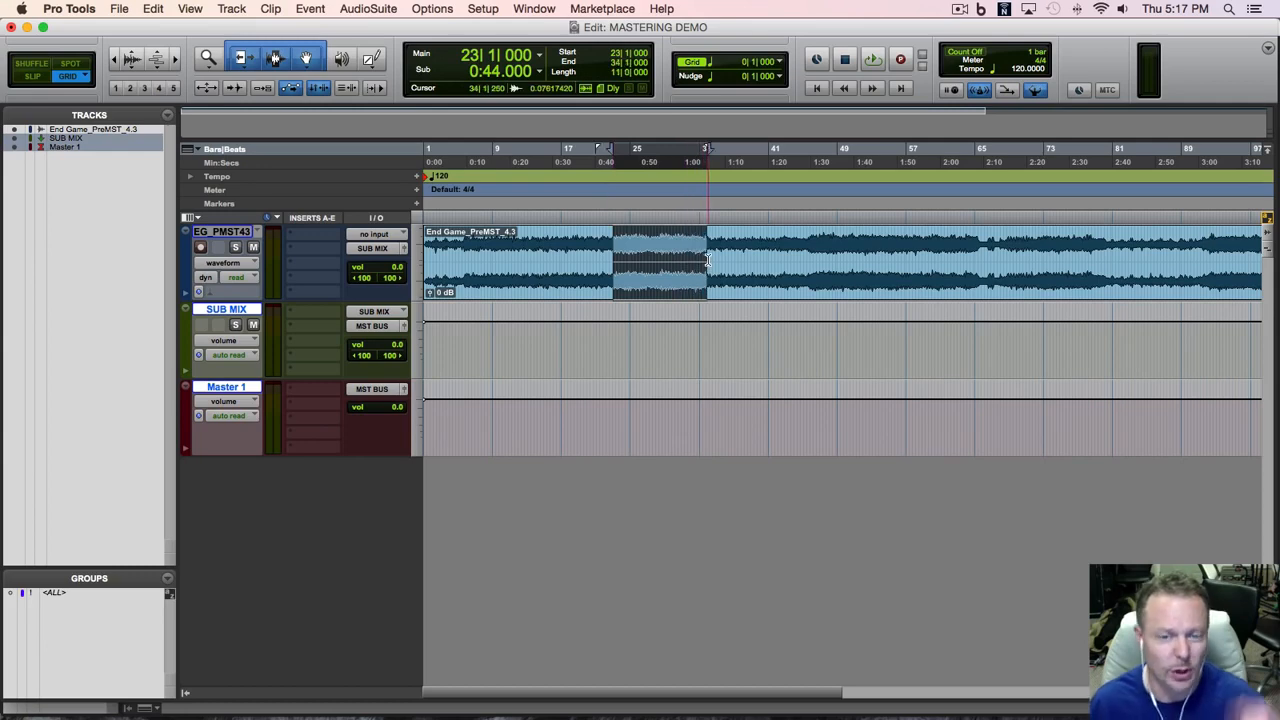
key(space)
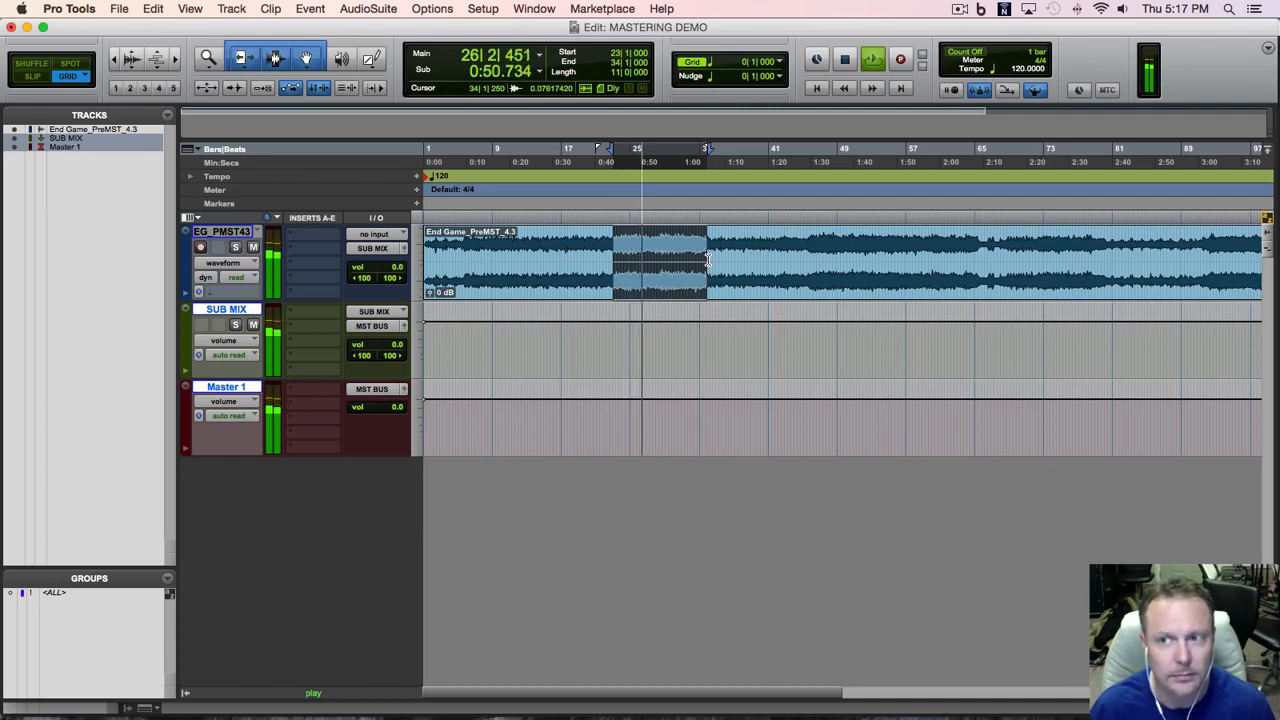
key(space)
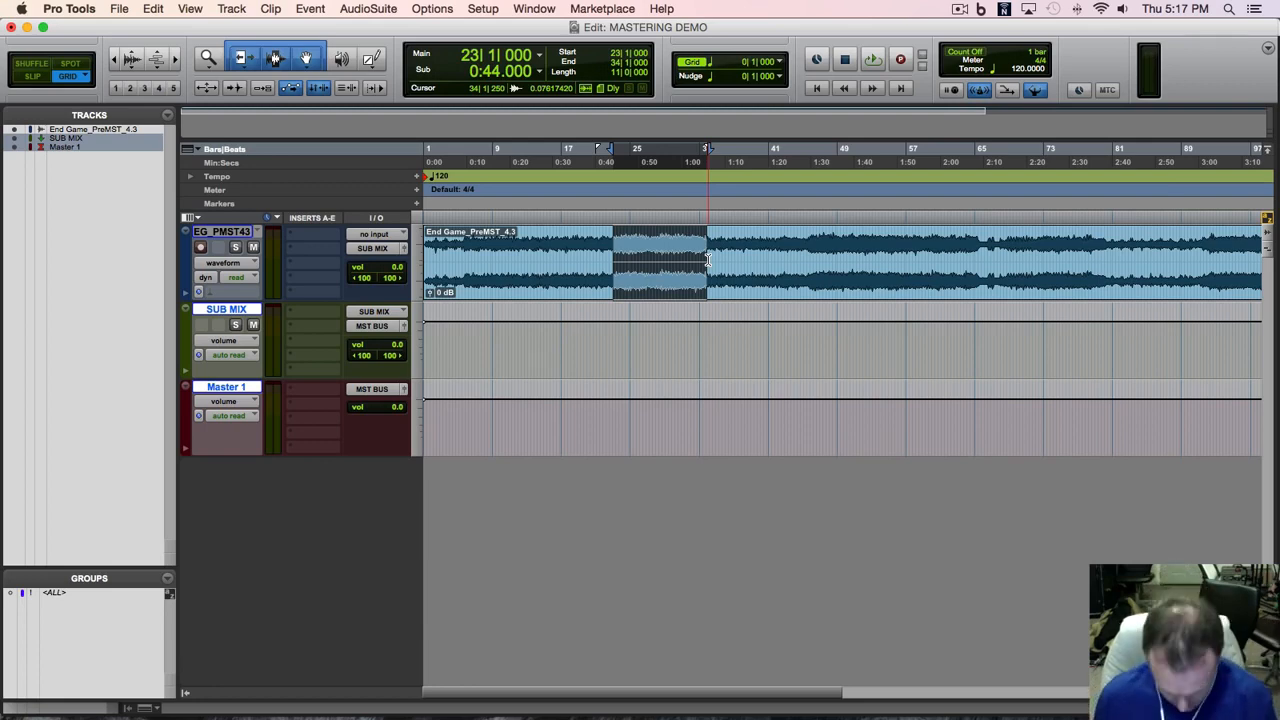
key(super+equal)
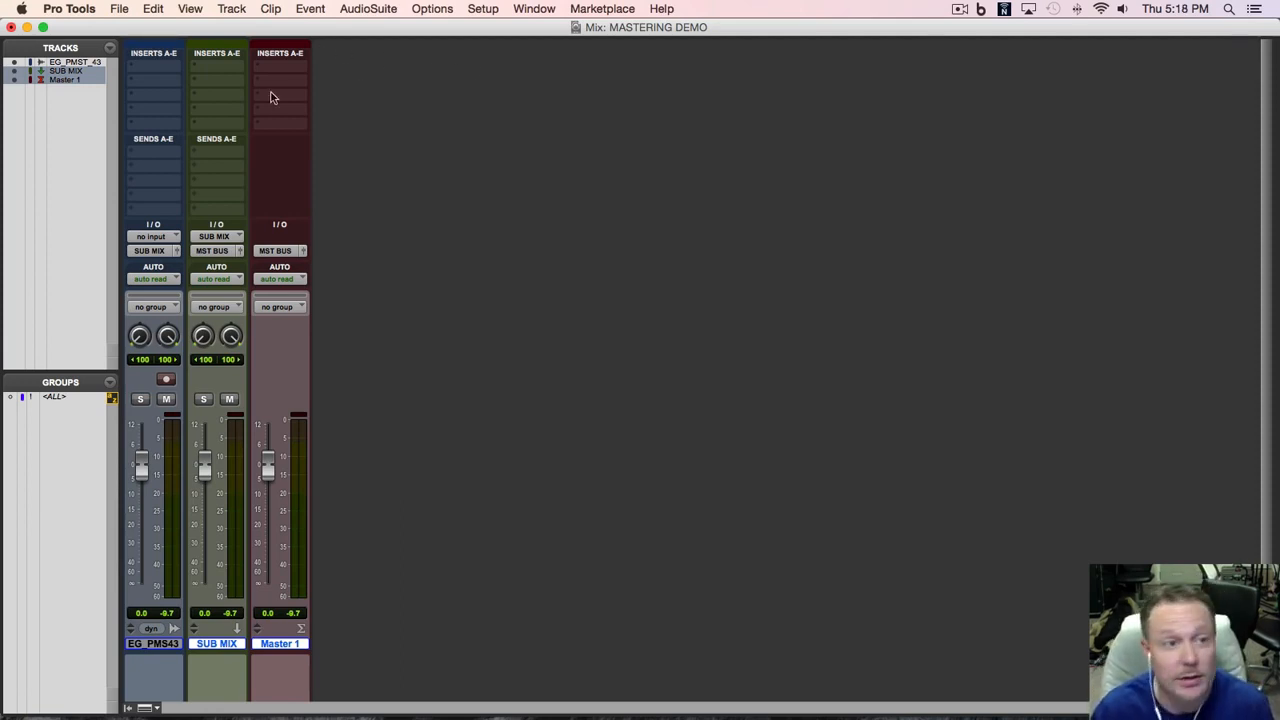
Step: Insert the Waves Q8 (stereo) equalizer in the imported song track's first insert slot and reposition the plug-in window
click(155, 71)
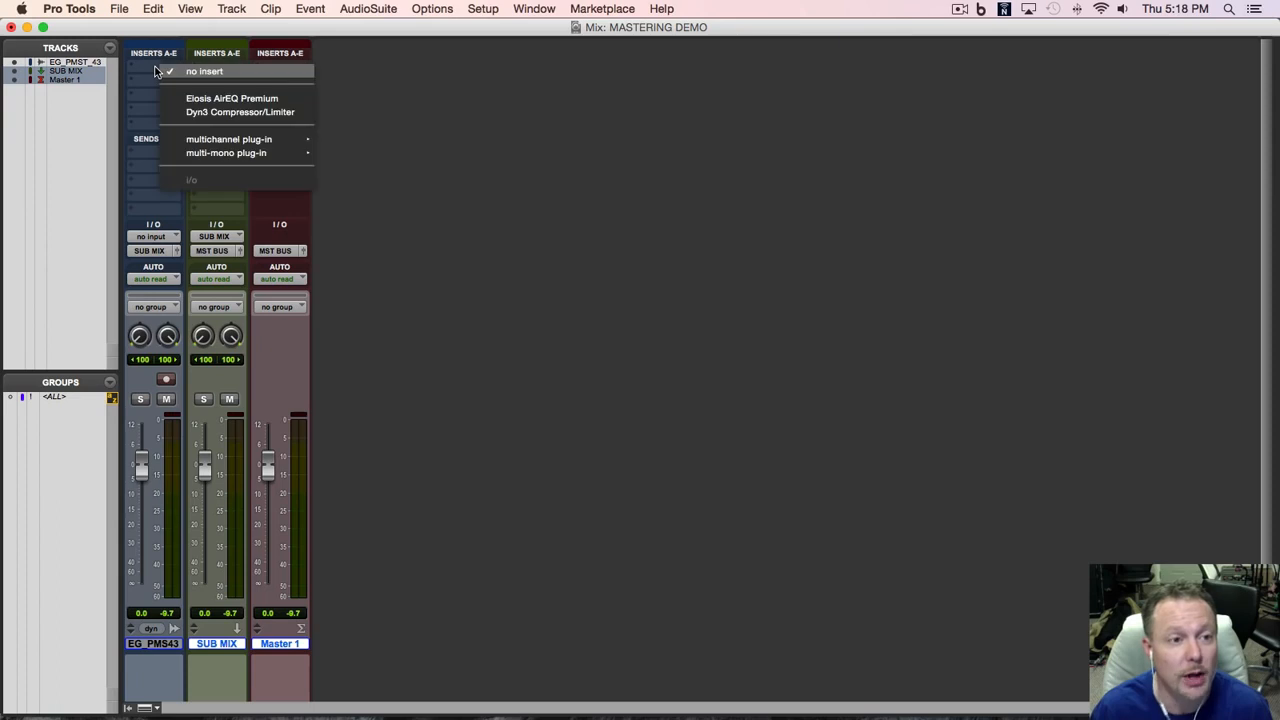
mouse_move(199, 141)
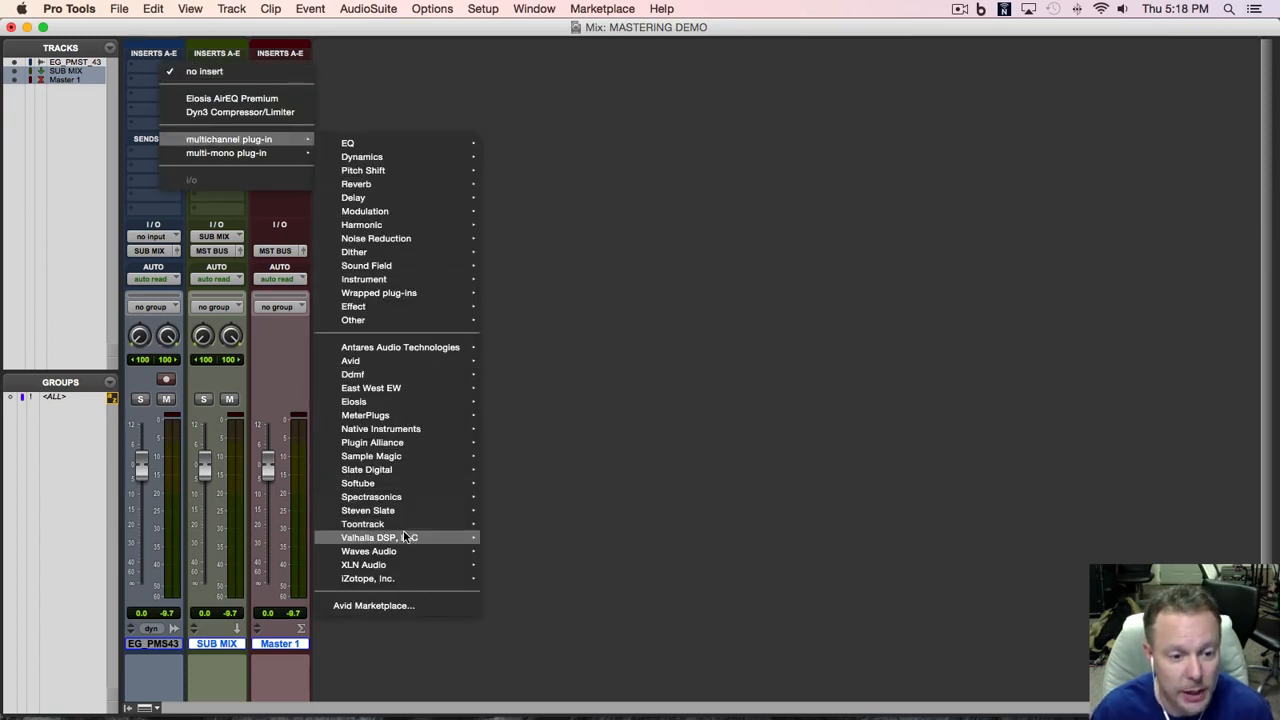
mouse_move(405, 551)
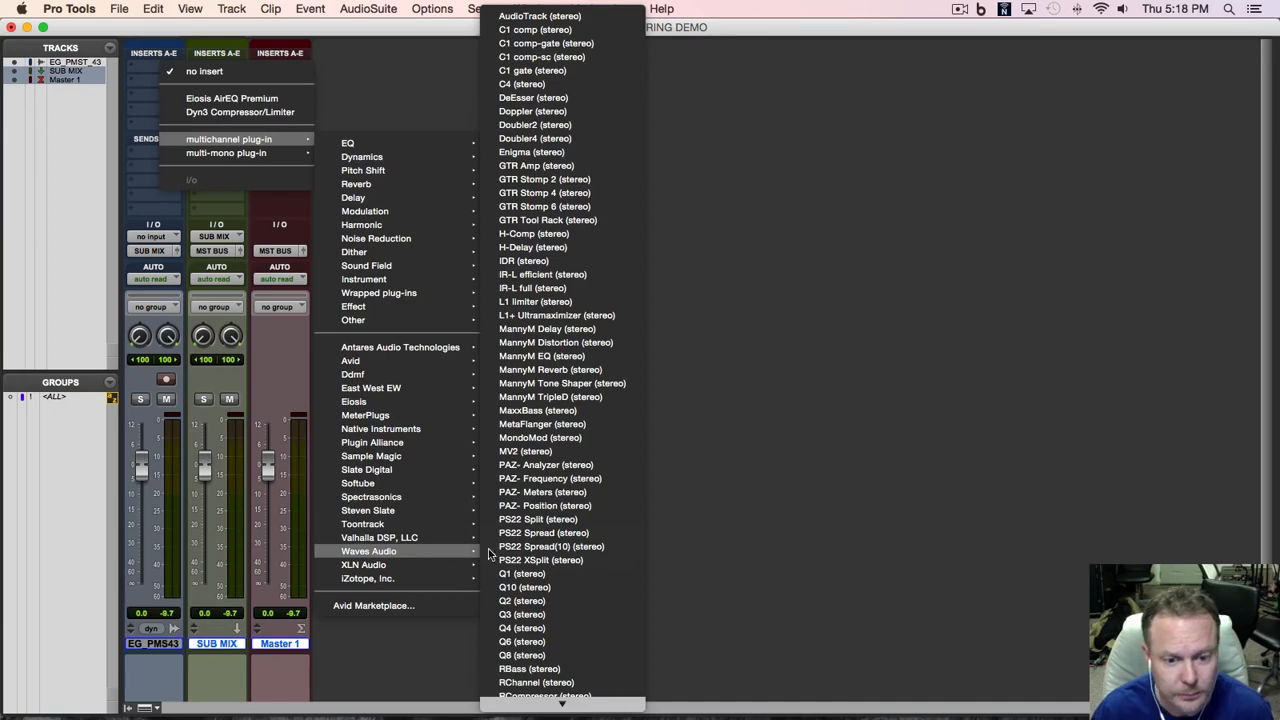
click(569, 654)
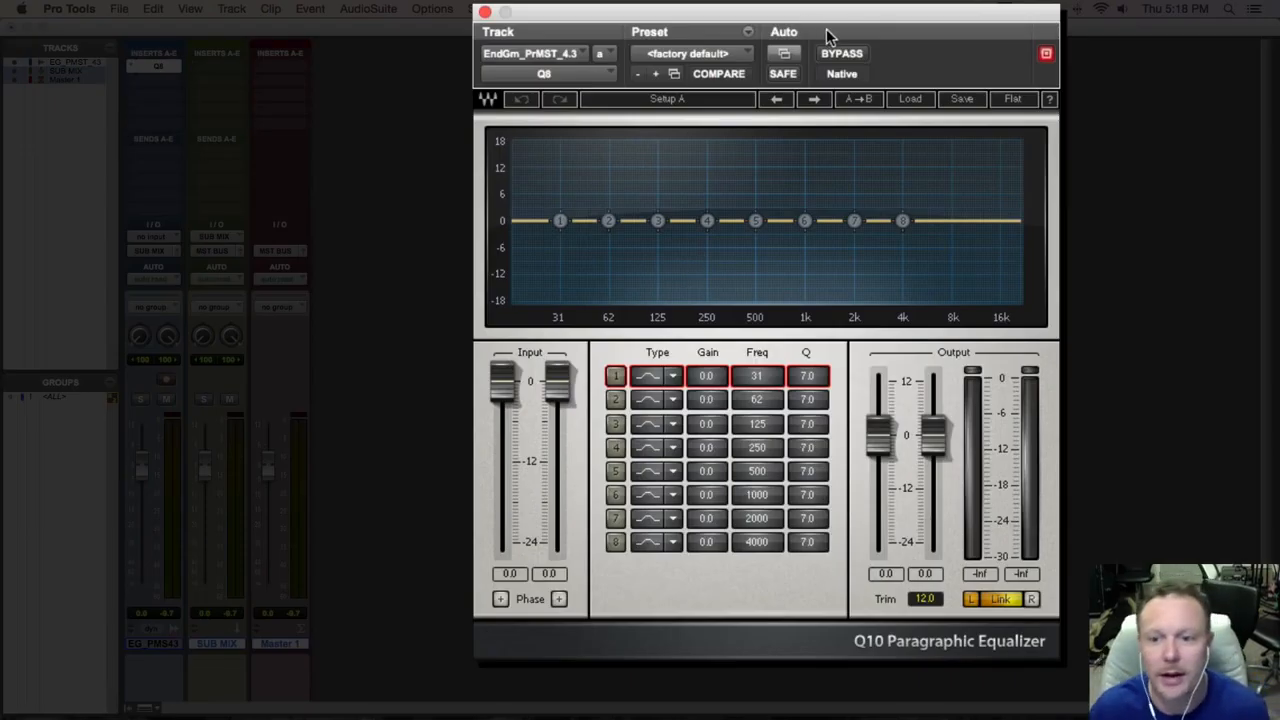
drag(827, 30, 696, 67)
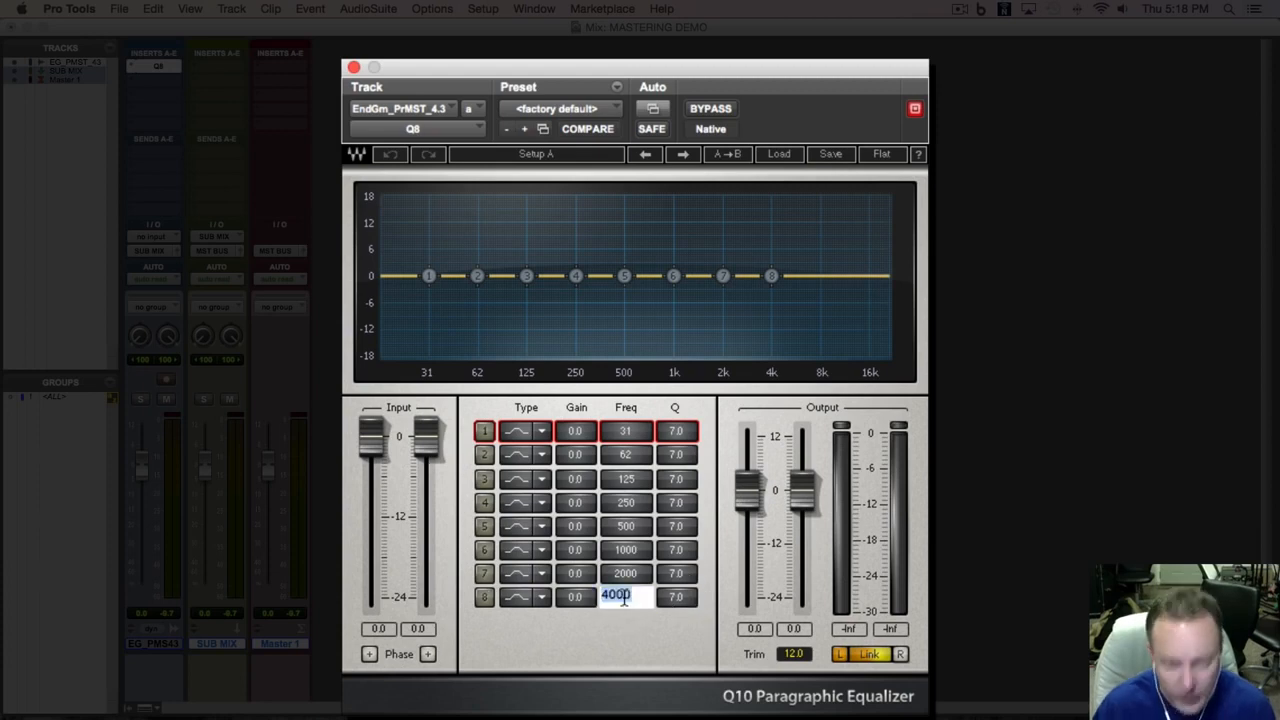
Step: Set EQ band 8 to a Hi Shelf at 10000 Hz, enable it and boost its gain to 1.5 dB
text(10000)
key(Return)
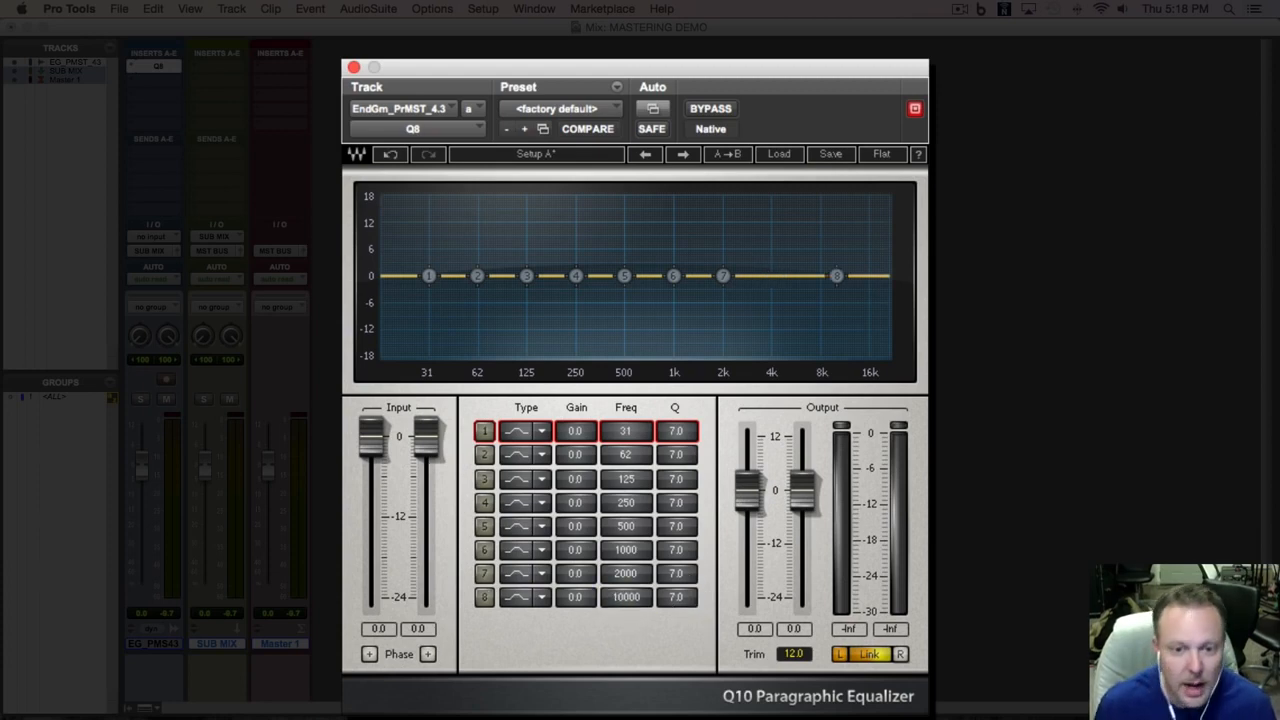
click(538, 596)
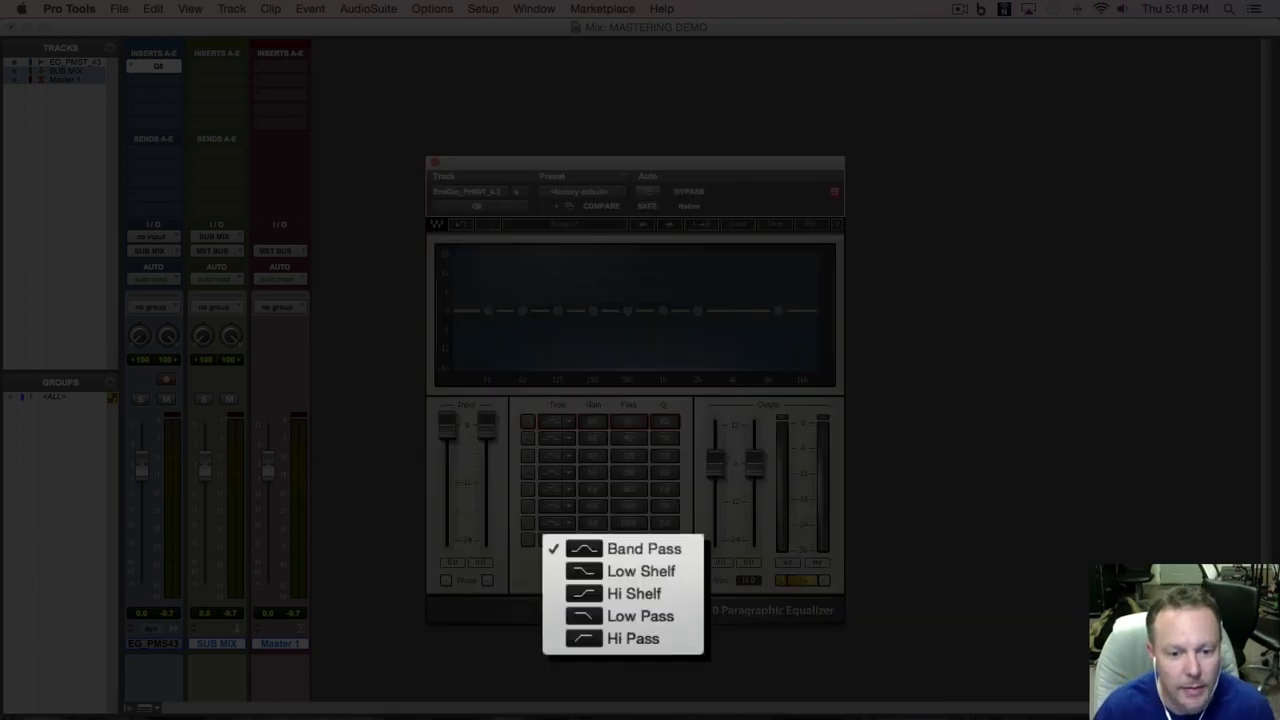
click(584, 636)
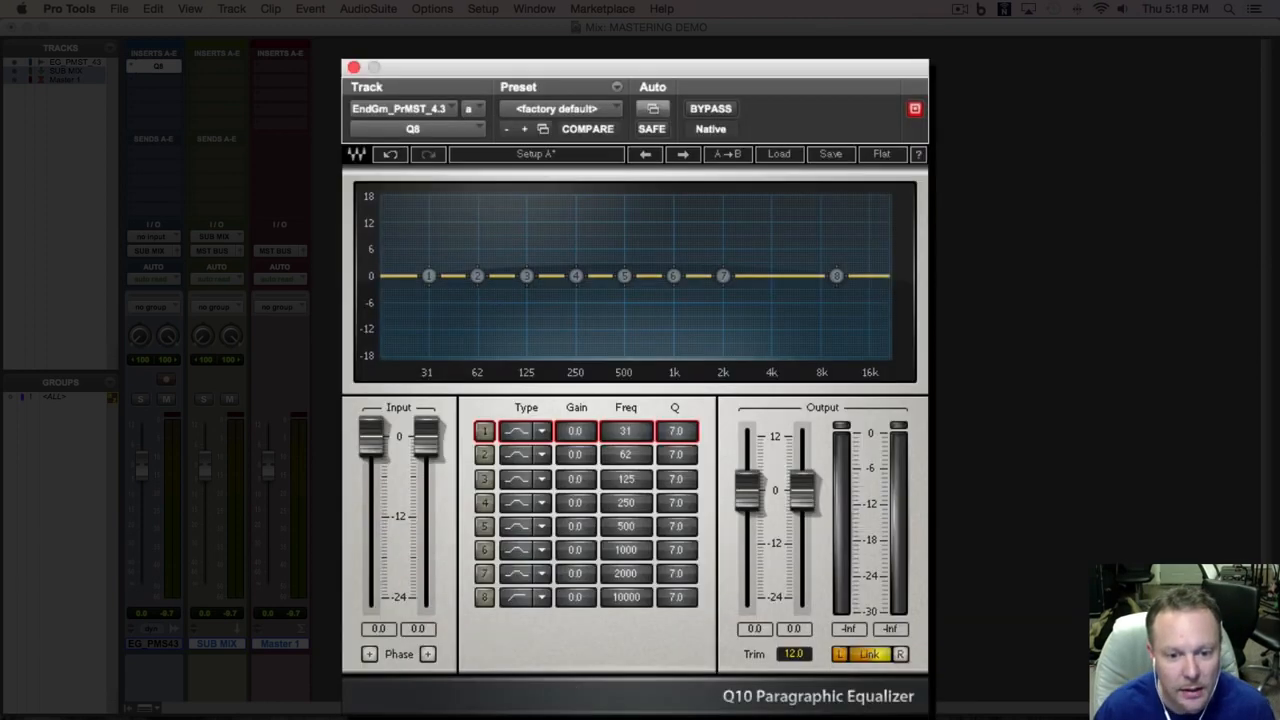
click(545, 600)
click(528, 628)
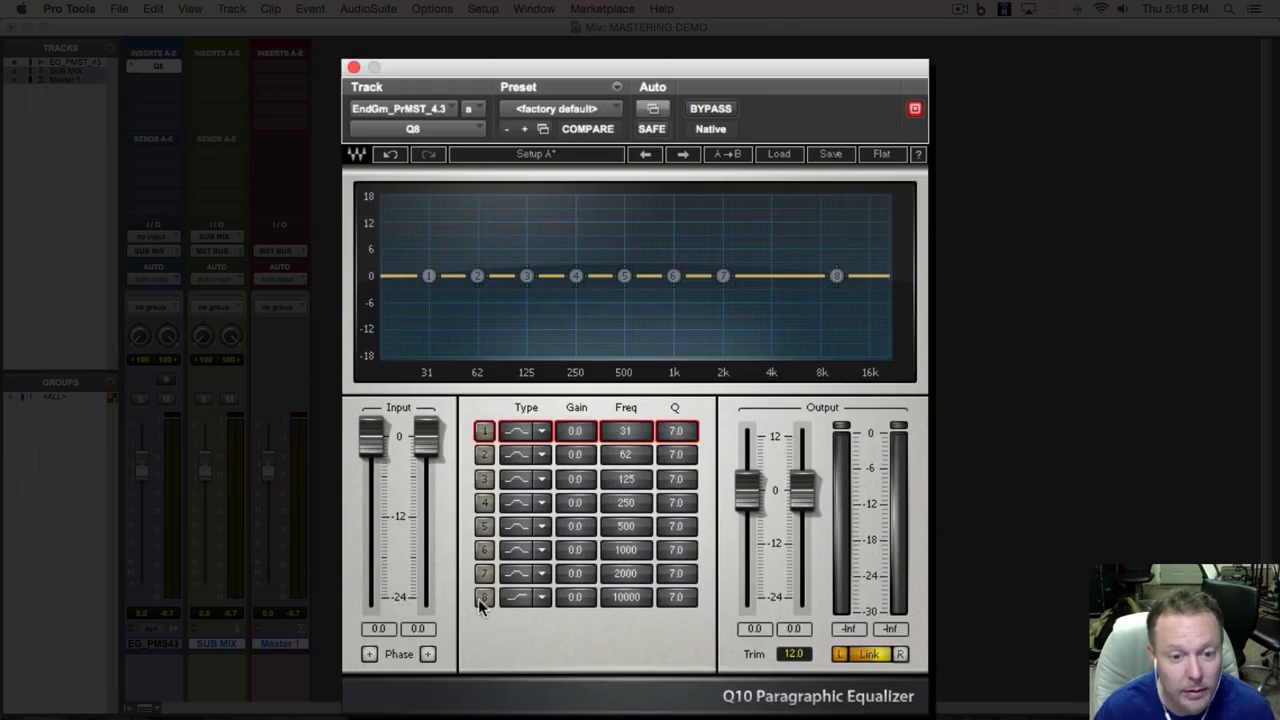
click(483, 598)
drag(576, 597, 576, 582)
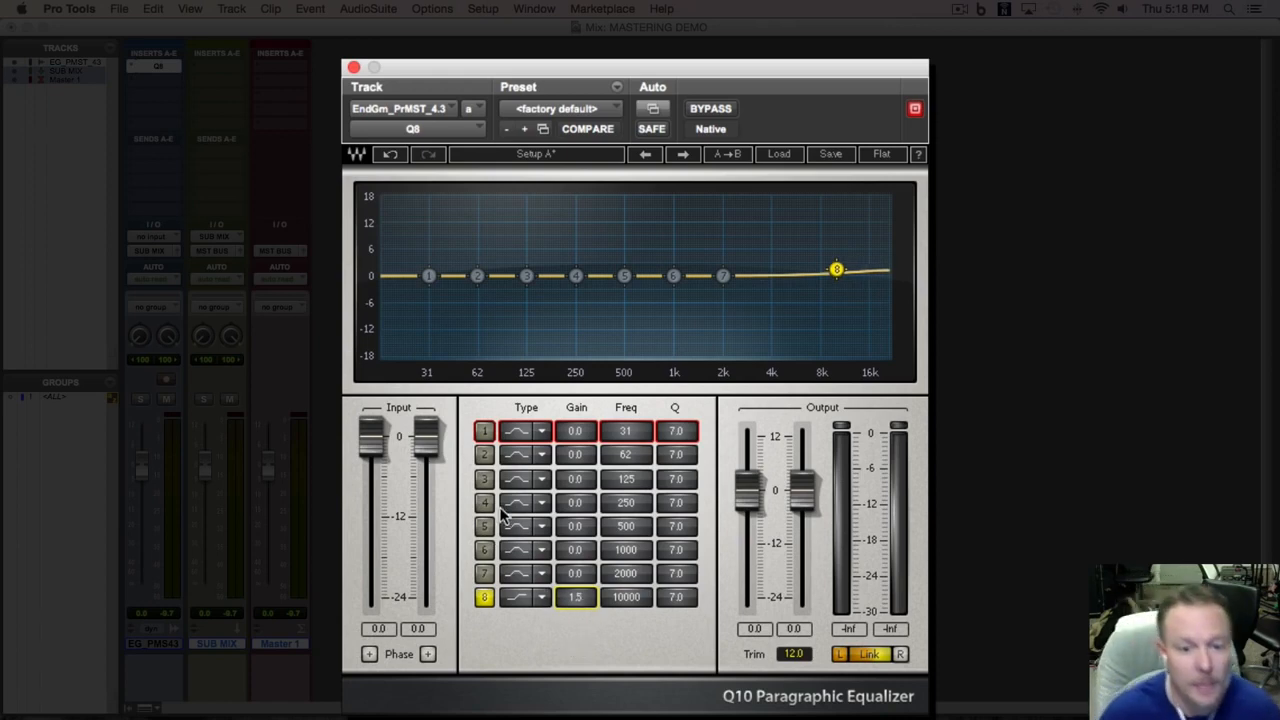
Step: Set EQ band 4's frequency to 350 Hz, enable the band and cut its gain to -0.9 dB
double_click(606, 503)
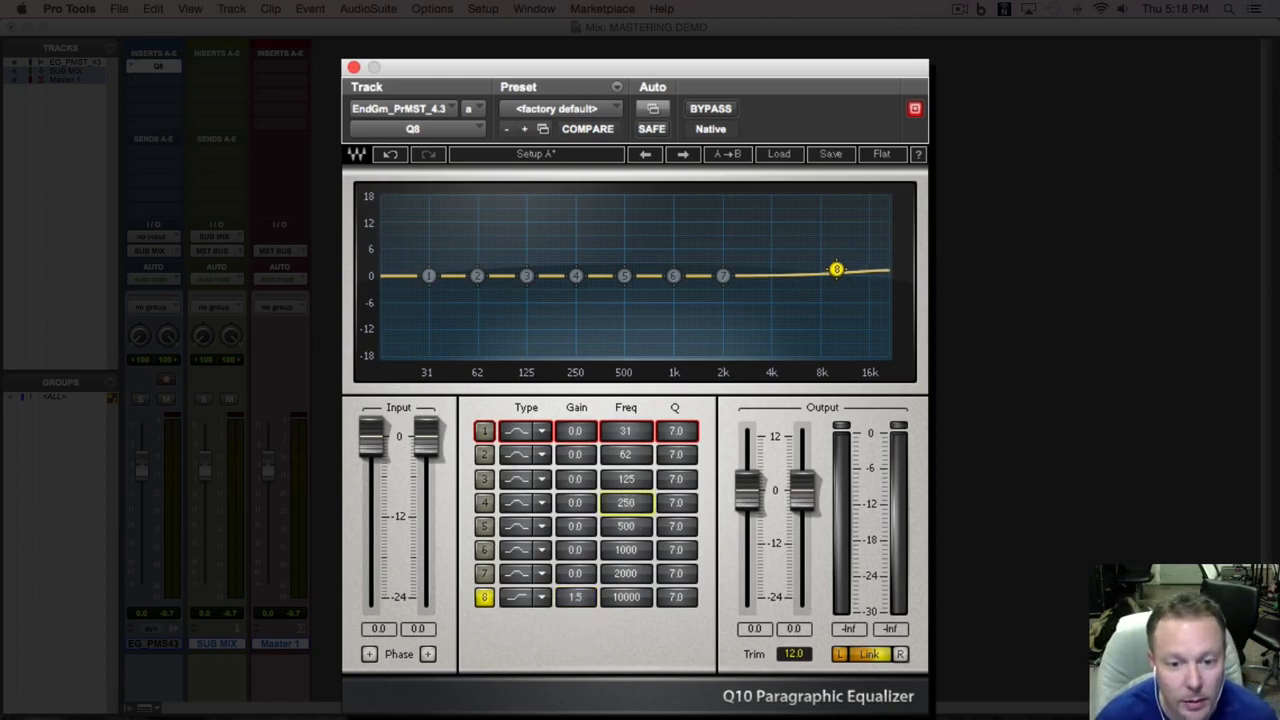
text(350)
key(Return)
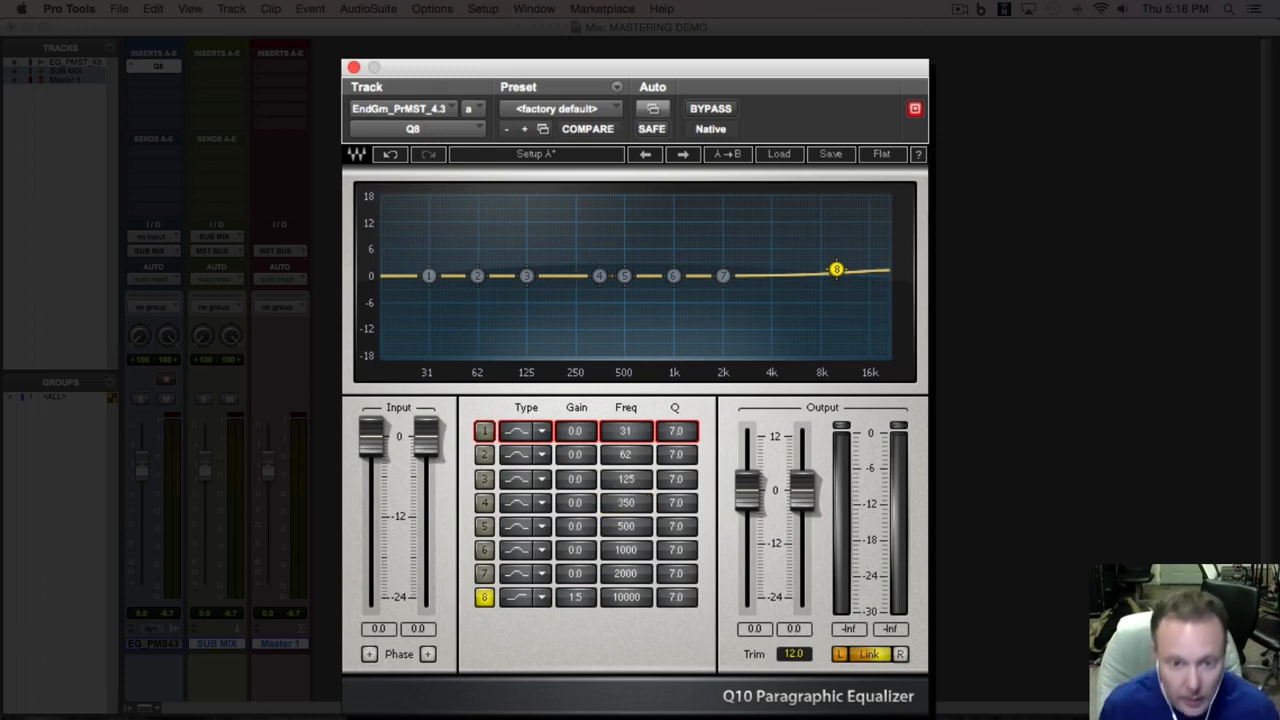
click(483, 504)
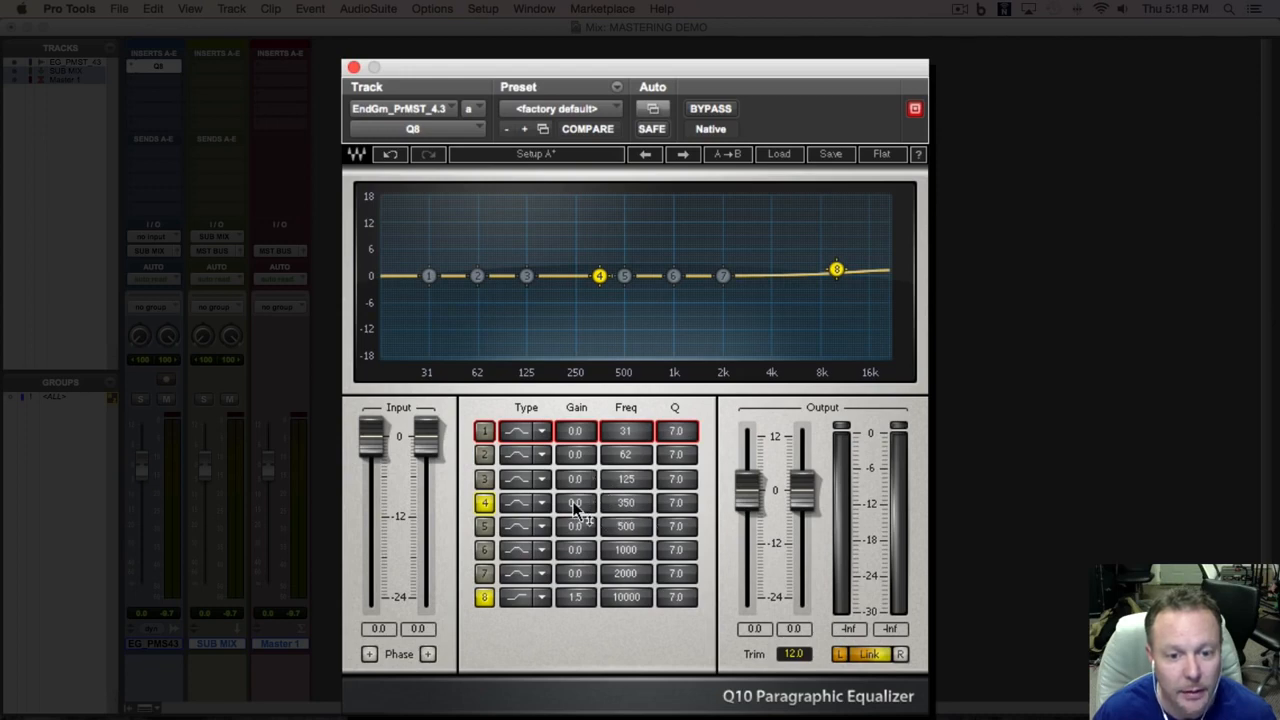
drag(578, 510, 578, 520)
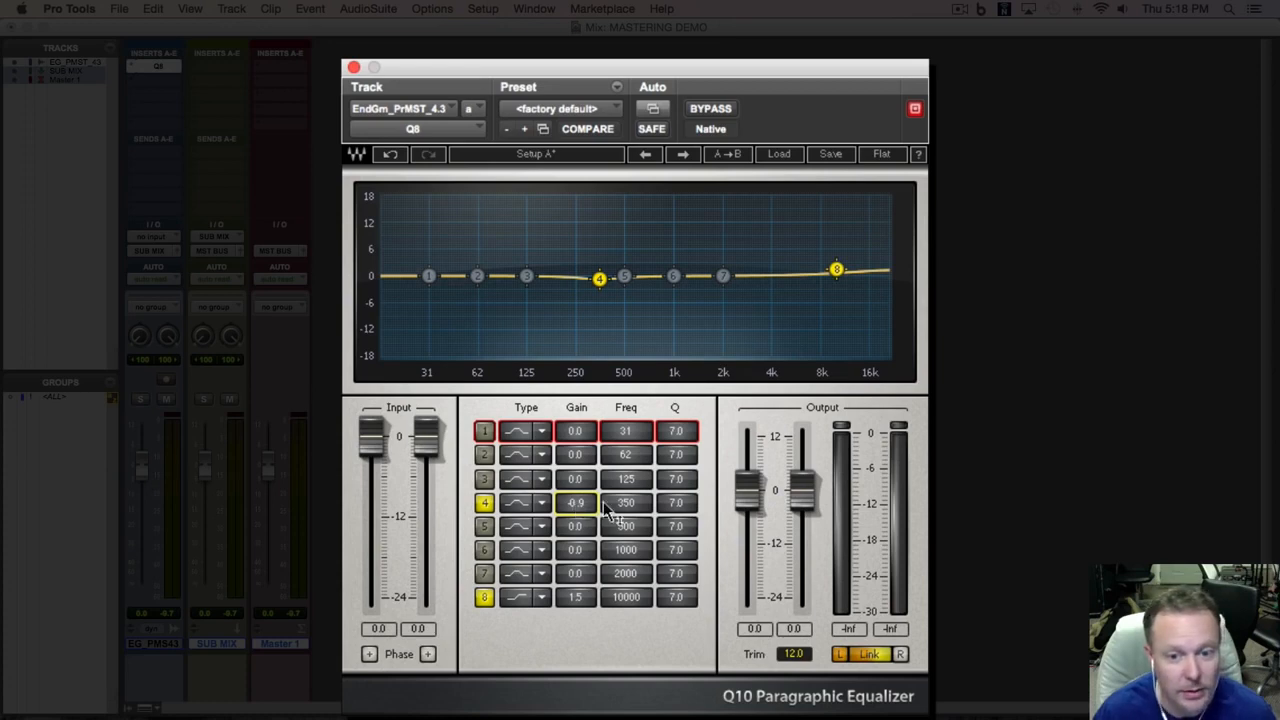
Step: Try different Q values on EQ band 4, including 2.5, 94.4 and 1.0, with its gain cut to -14.6 dB
click(675, 503)
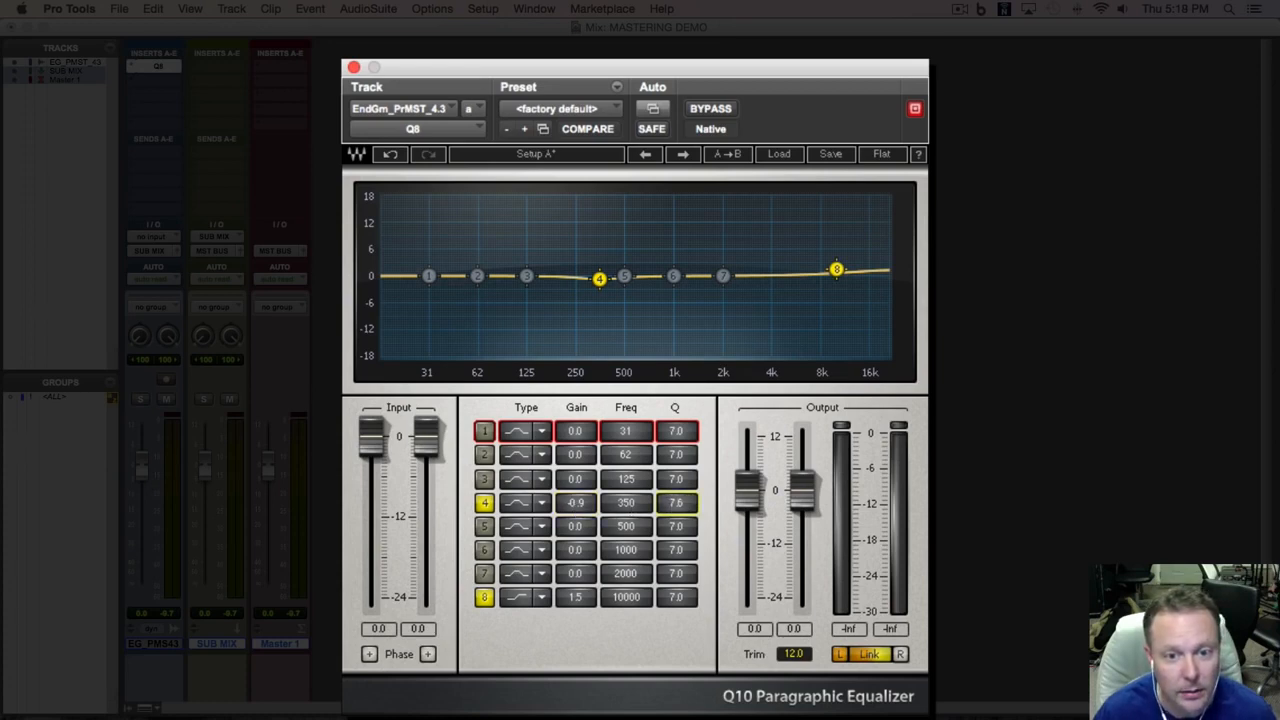
mouse_move(675, 503)
mouse_down()
mouse_move(675, 491)
mouse_move(675, 516)
mouse_up()
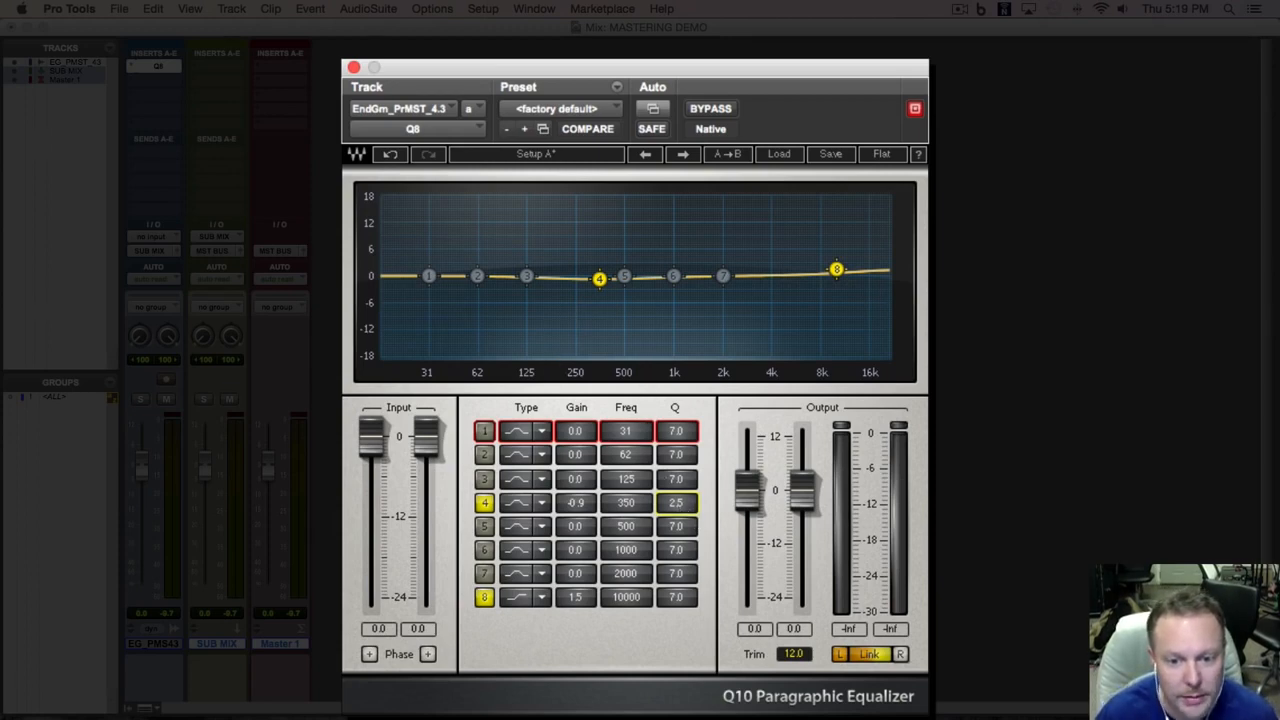
drag(677, 503, 677, 485)
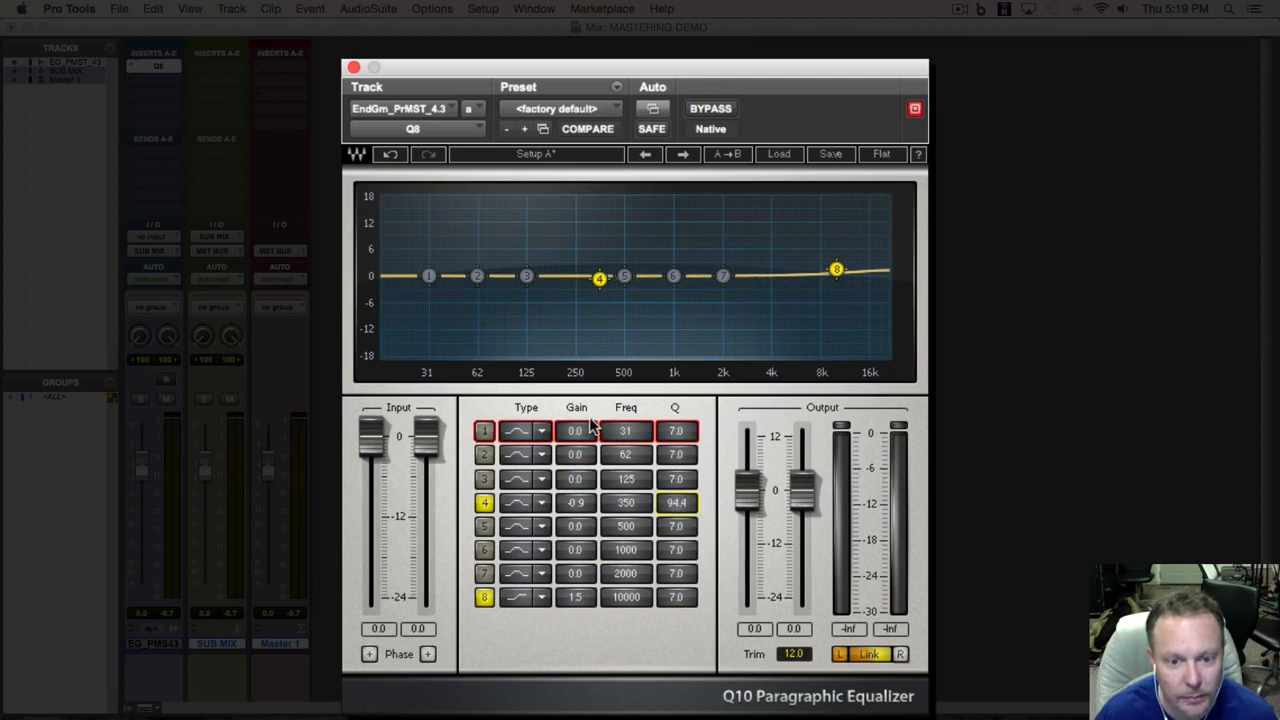
drag(578, 510, 578, 570)
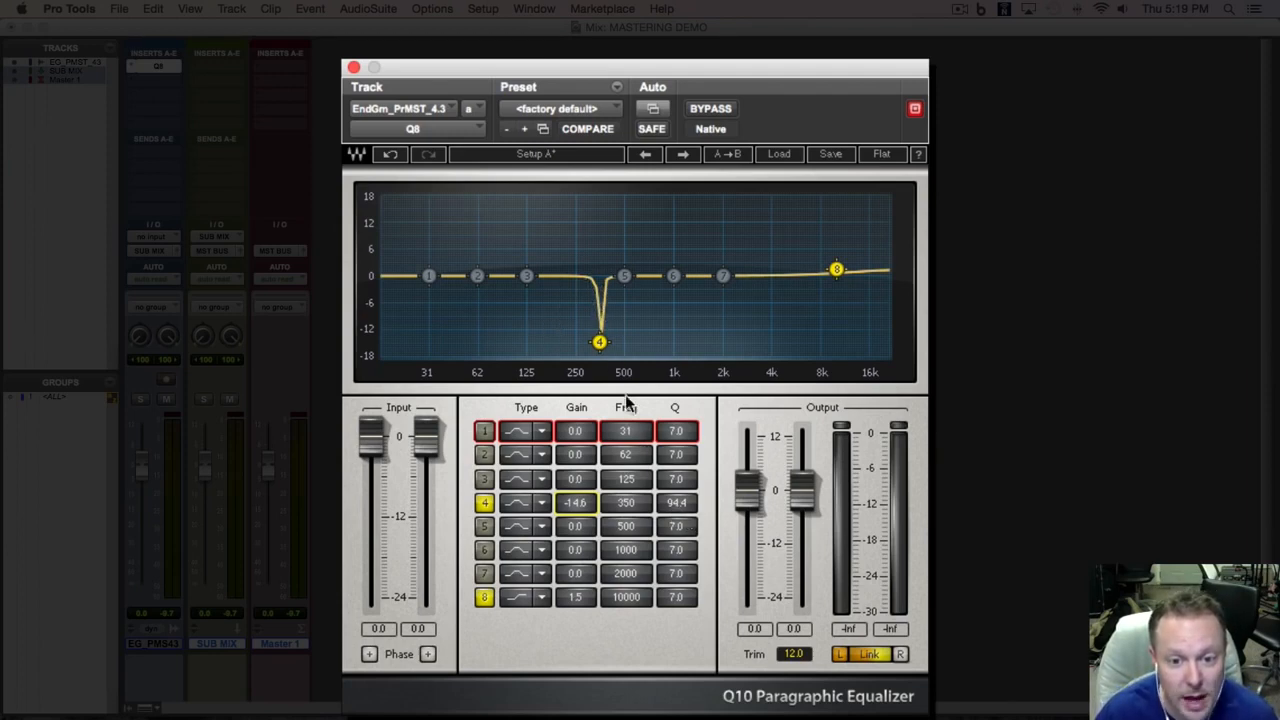
drag(677, 502, 677, 590)
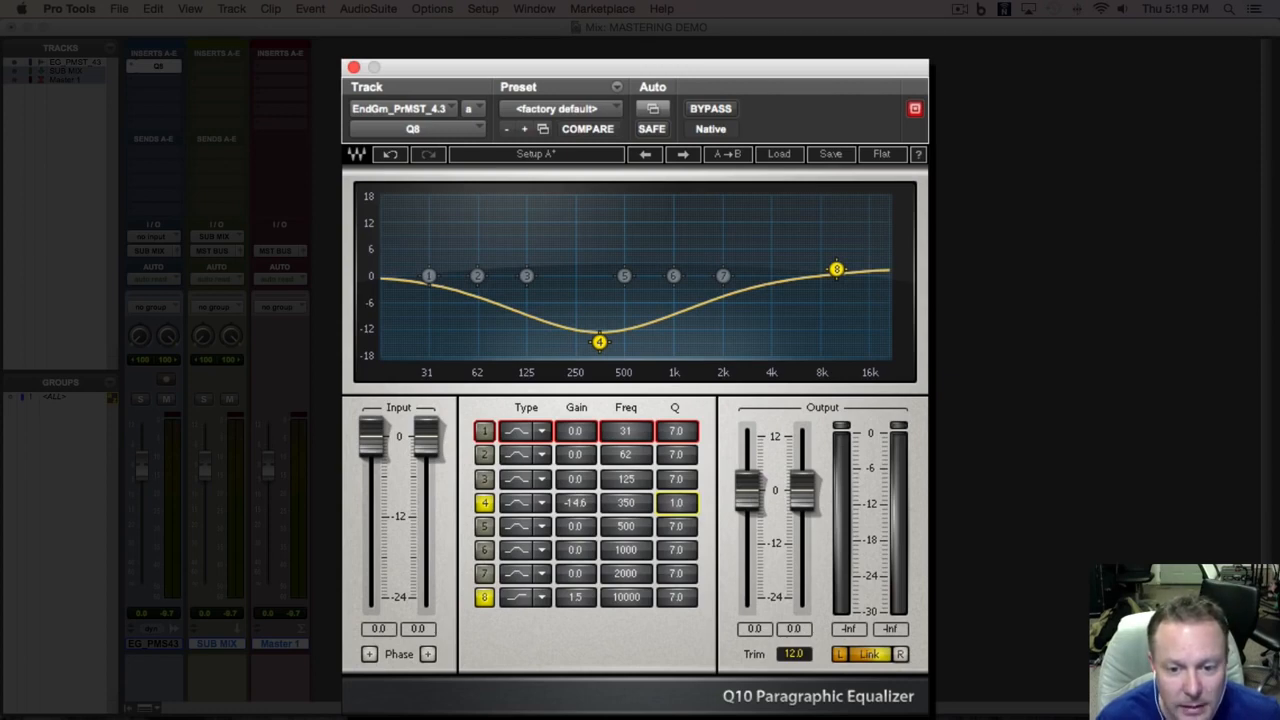
Step: Set EQ band 4's Q to 2.0 and its gain to -0.9 dB
drag(677, 503, 677, 483)
drag(576, 503, 576, 458)
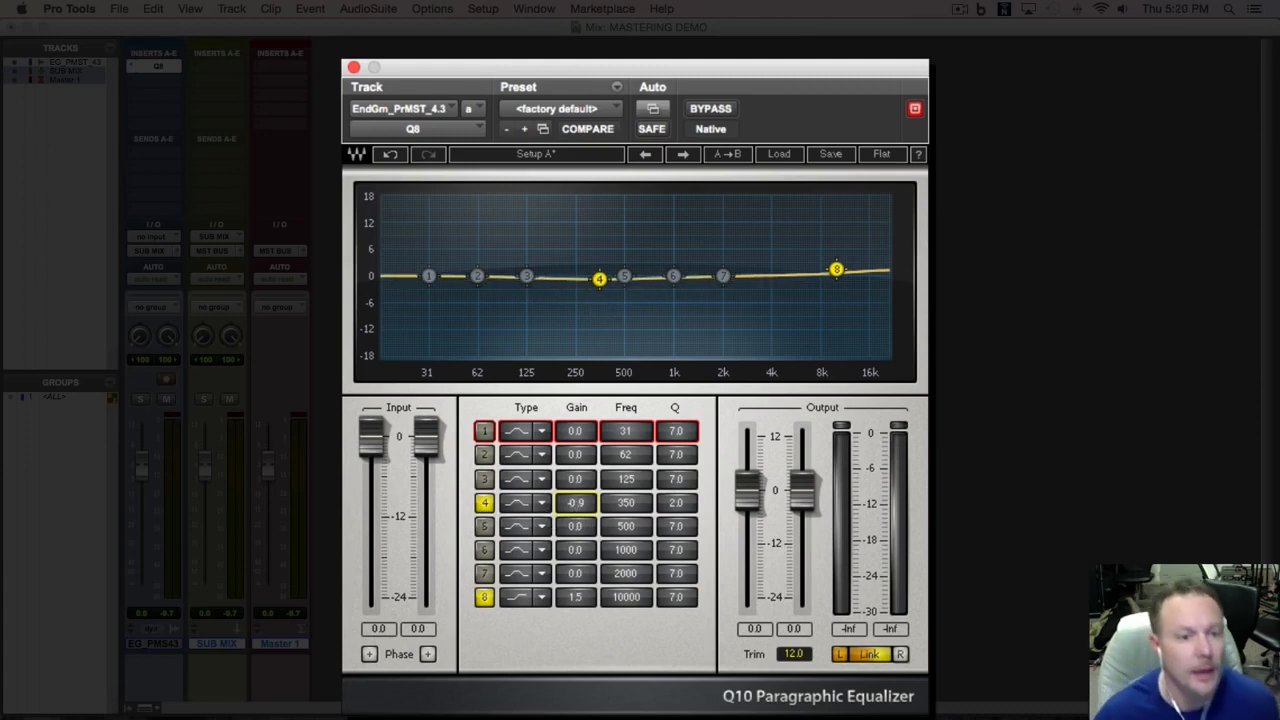
Step: Play the song, compare it with the EQ bypassed and active, and lower band 4's gain to -1.0 dB
key(space)
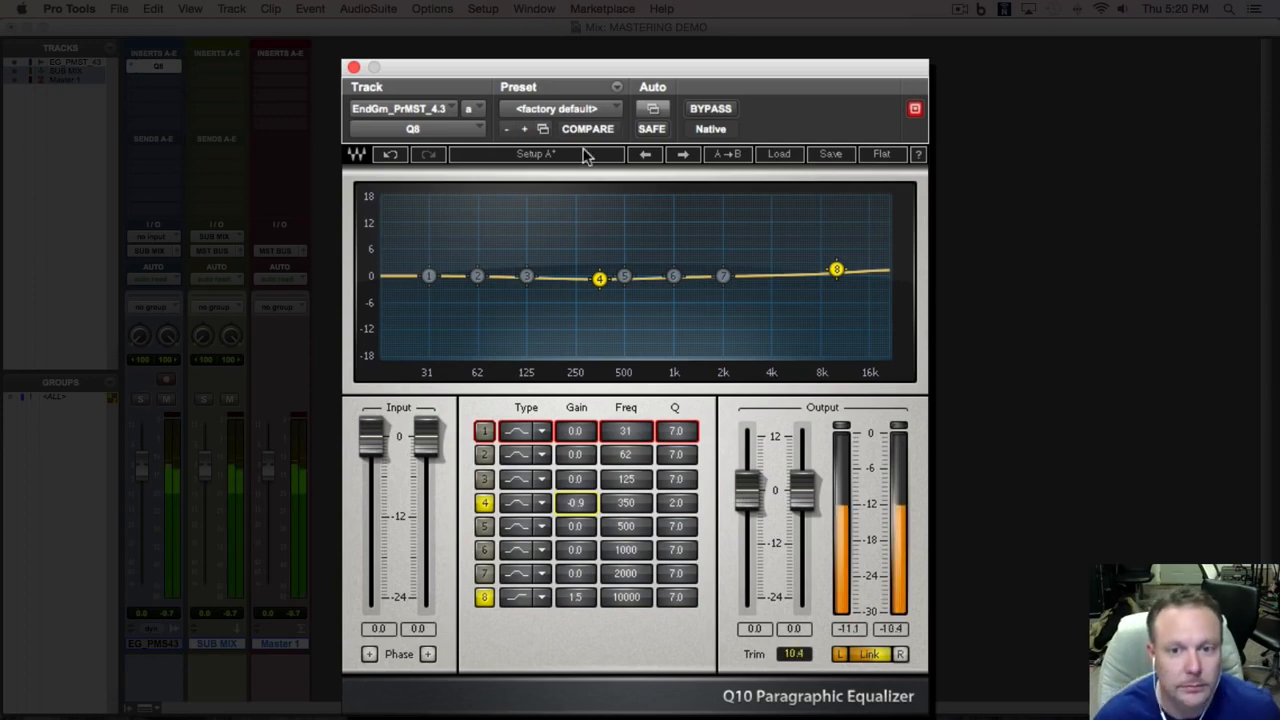
click(711, 110)
click(715, 115)
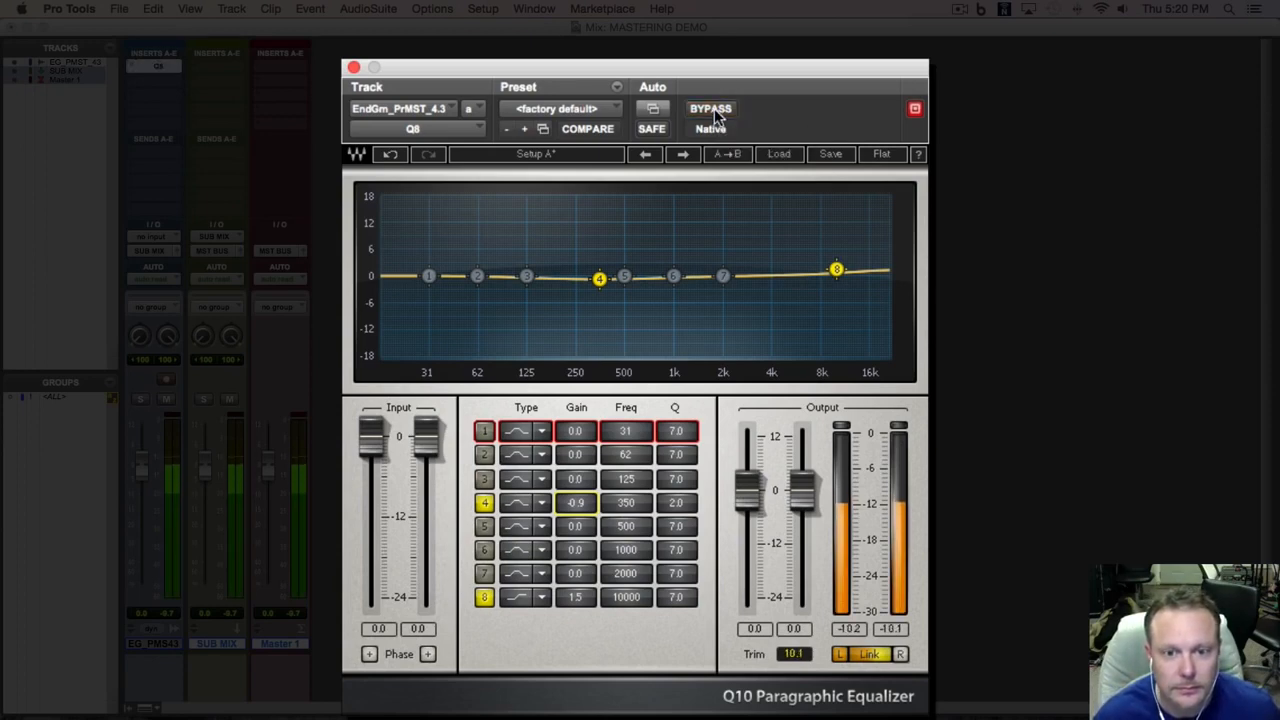
drag(588, 512, 588, 516)
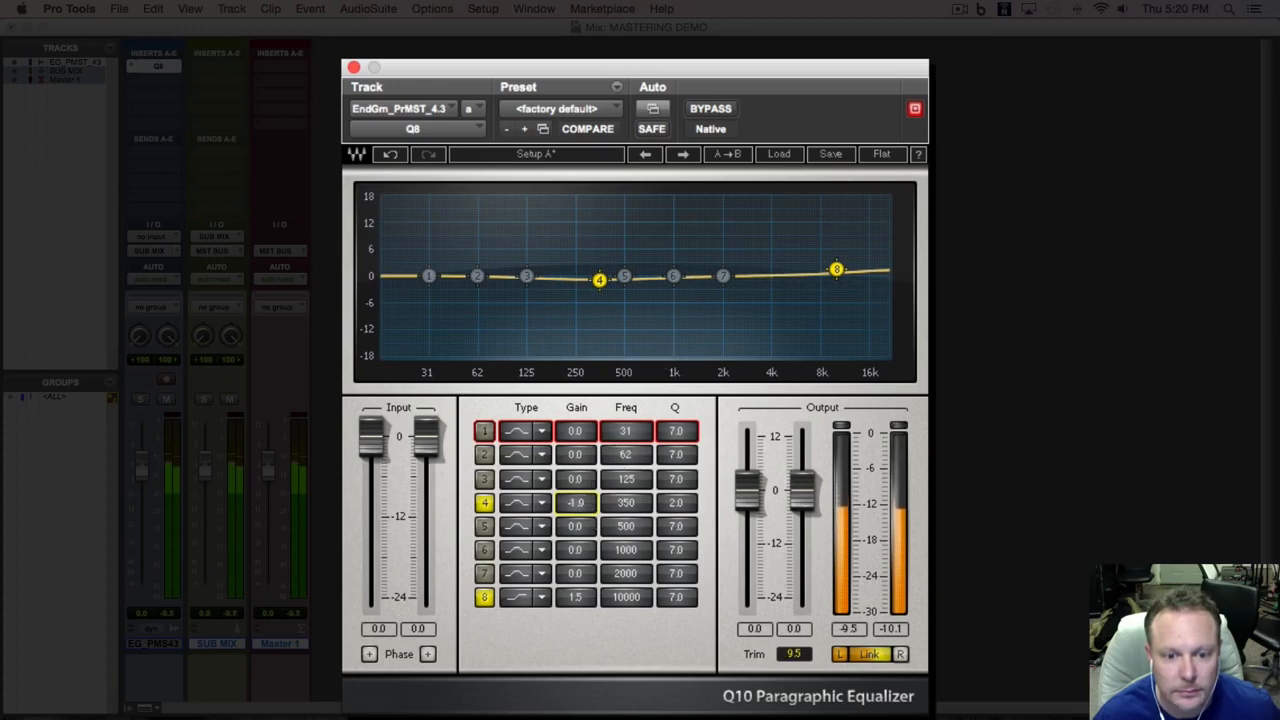
Step: Enable EQ band 7 with 0.7 dB gain at 2500 Hz, and finish by stopping playback and closing the equalizer
click(725, 280)
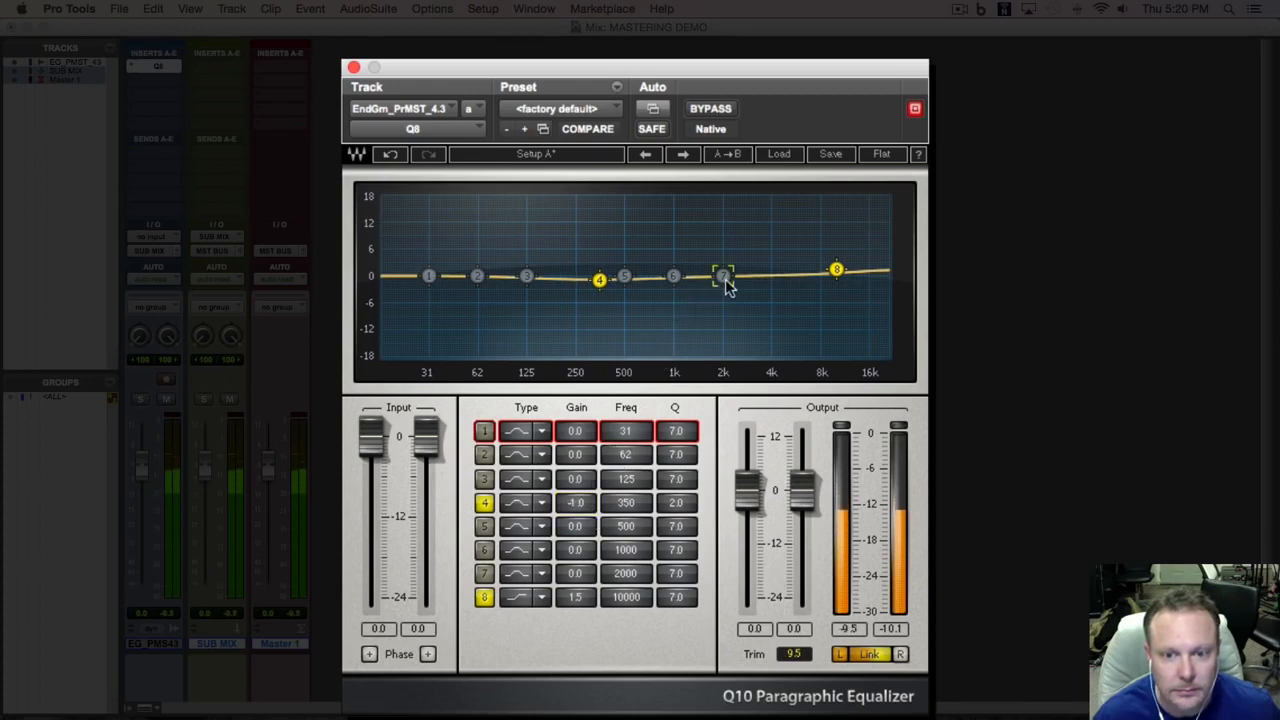
click(484, 573)
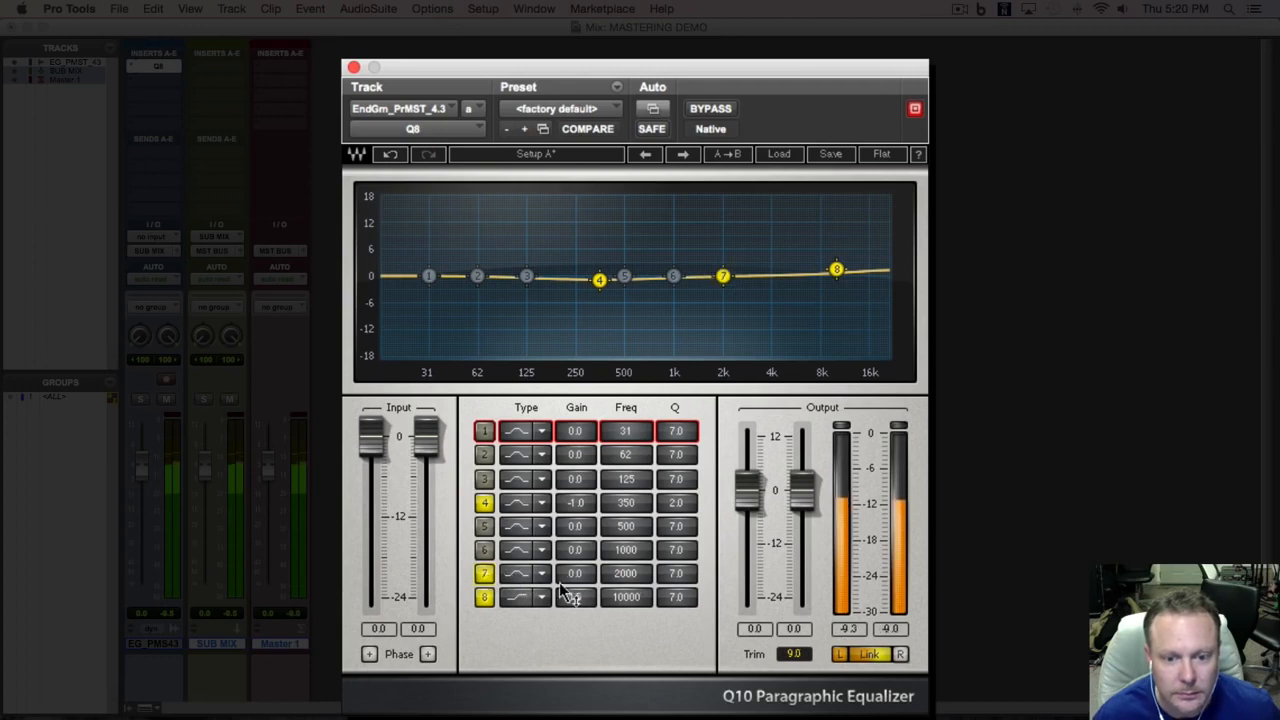
drag(576, 573, 622, 576)
double_click(622, 577)
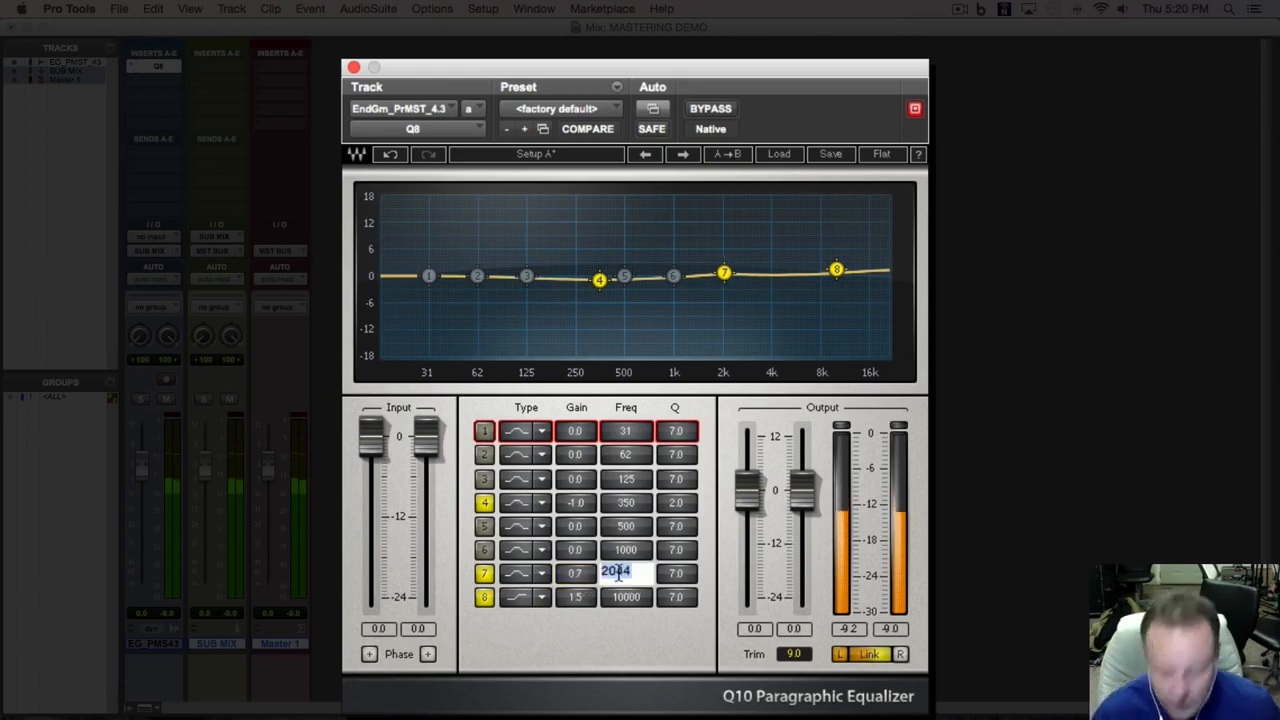
text(2500)
key(Return)
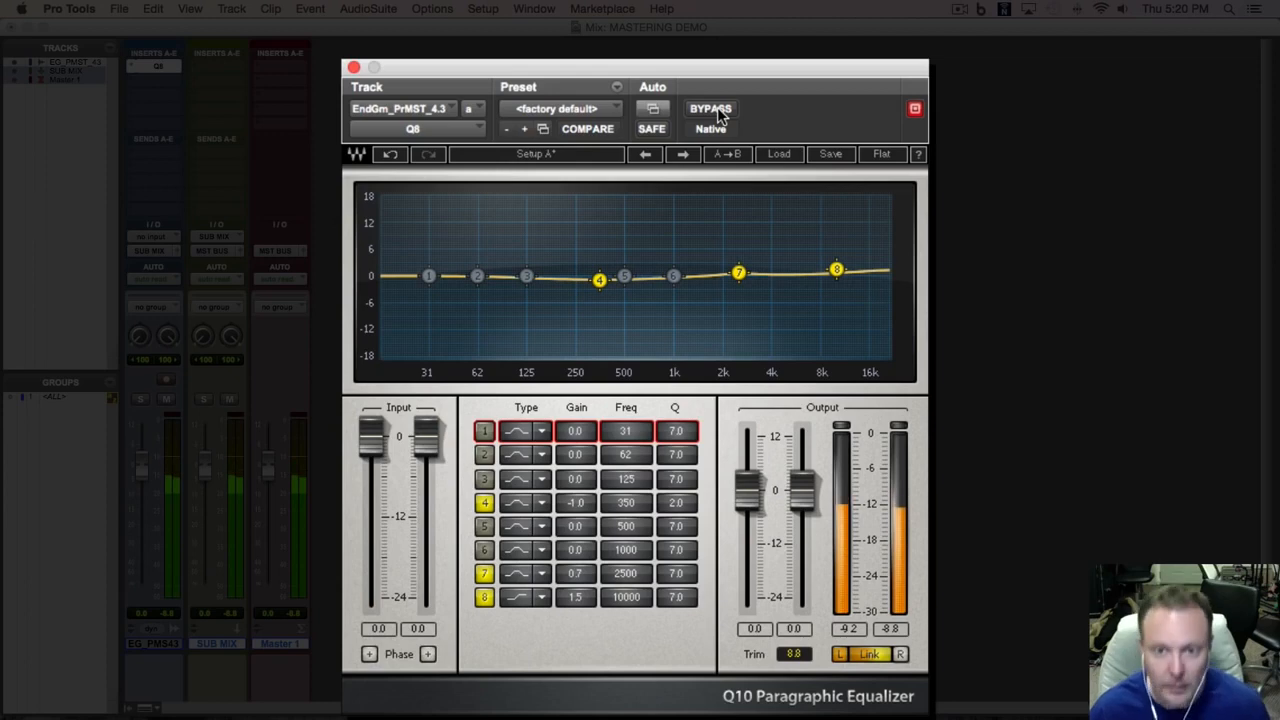
key(space)
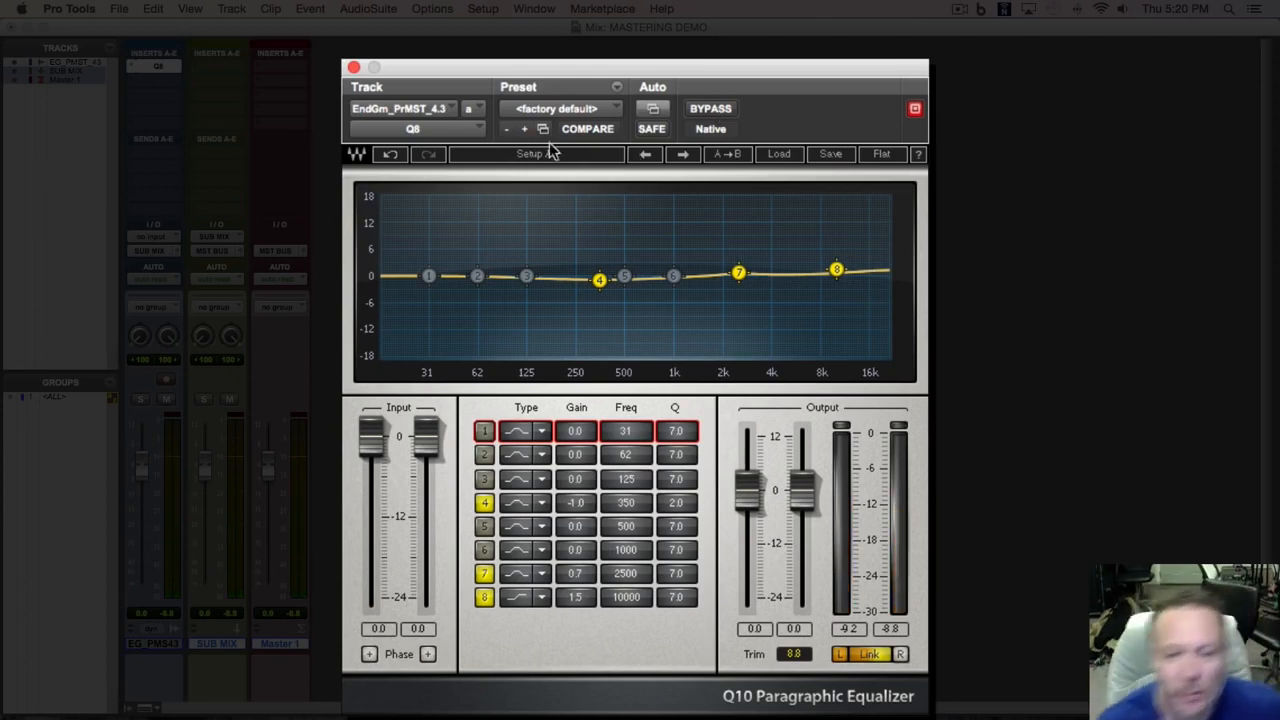
click(353, 68)
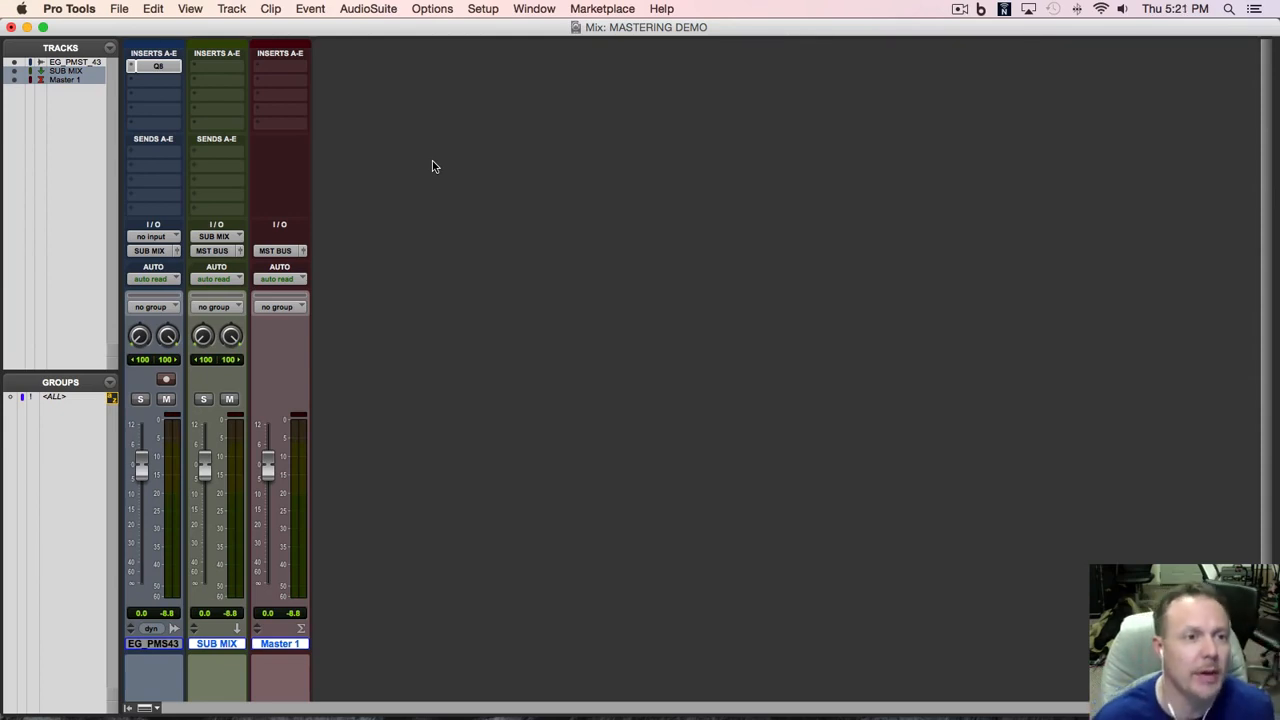
Step: Insert the Waves C1 comp (stereo) in the SUB MIX track's second insert slot and close its plug-in window
click(223, 86)
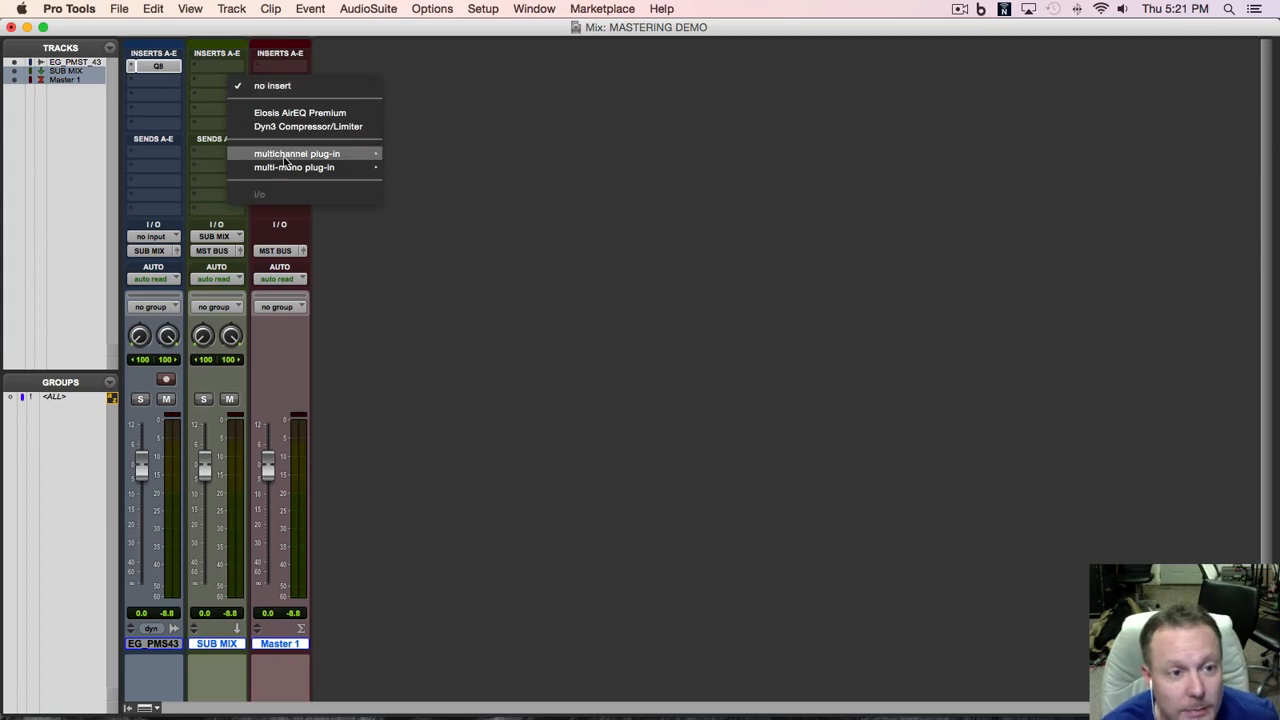
mouse_move(285, 156)
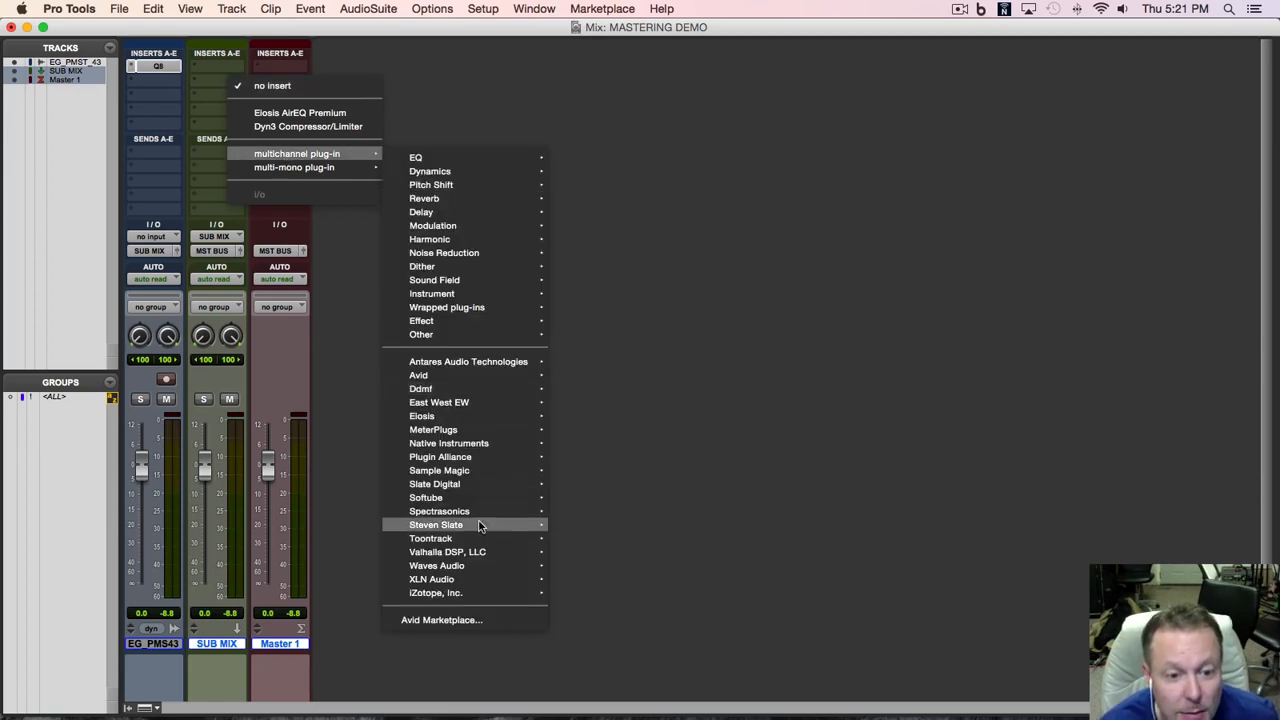
mouse_move(470, 566)
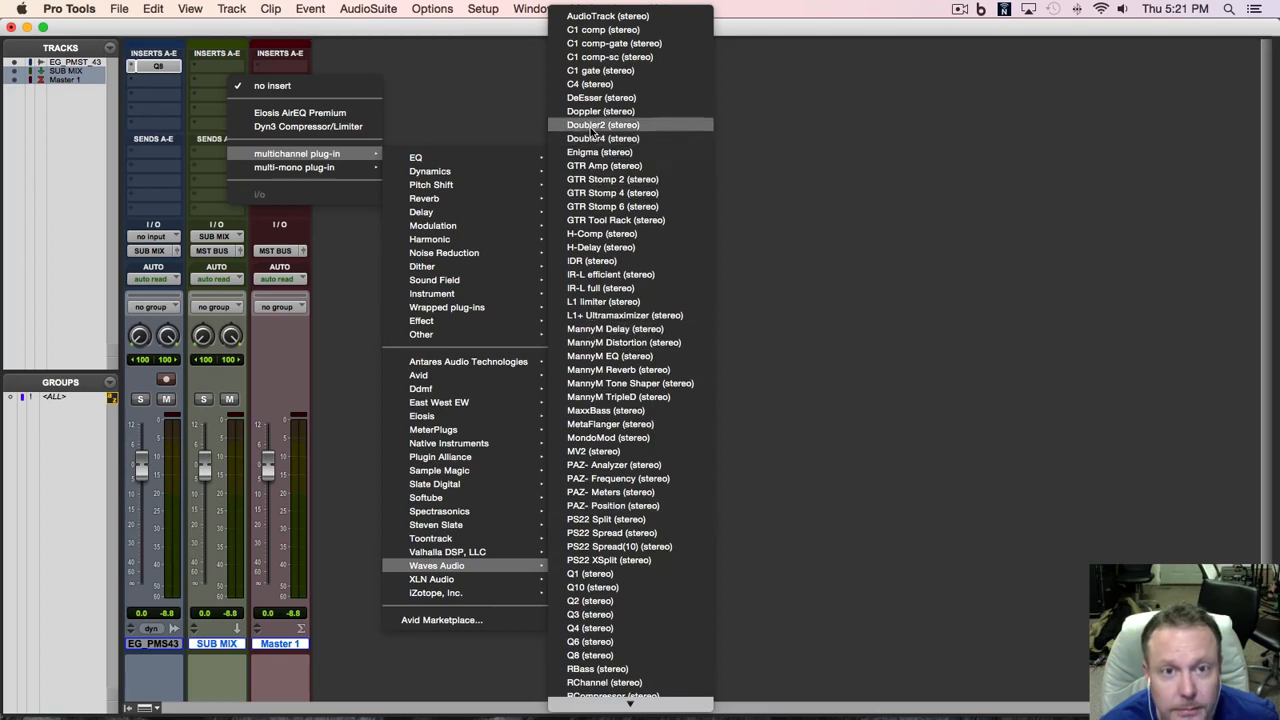
click(591, 30)
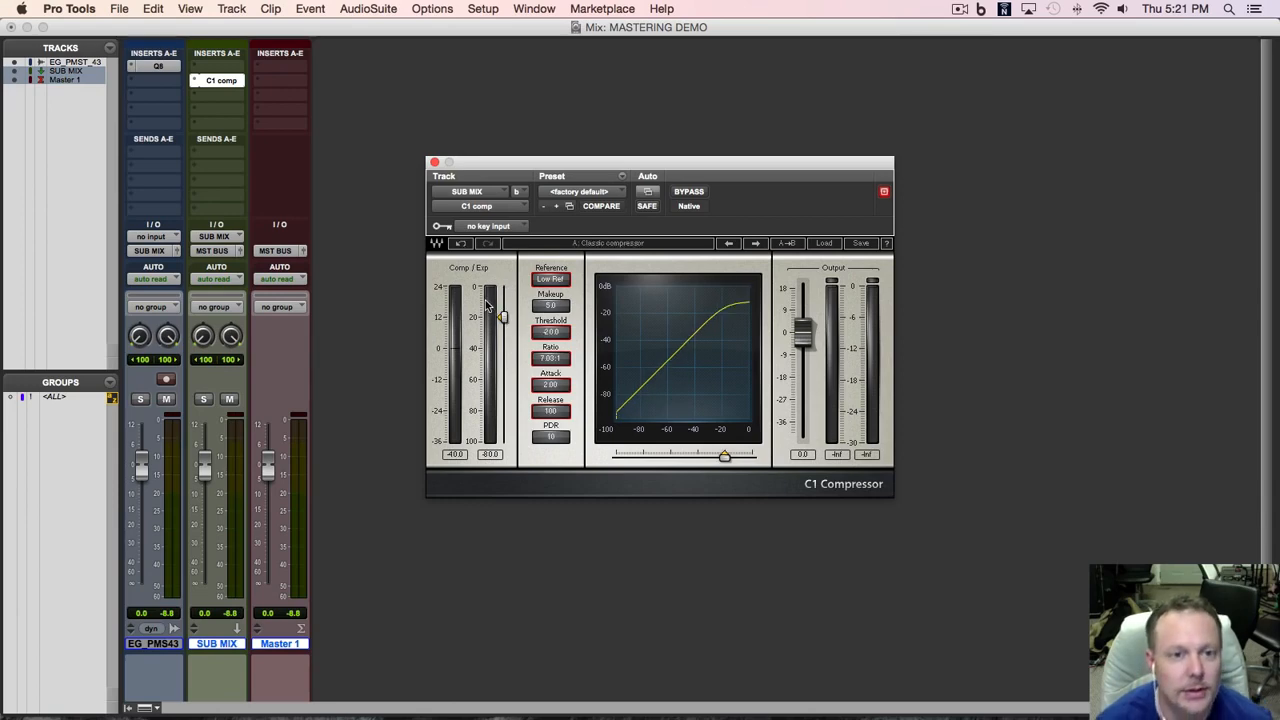
click(435, 163)
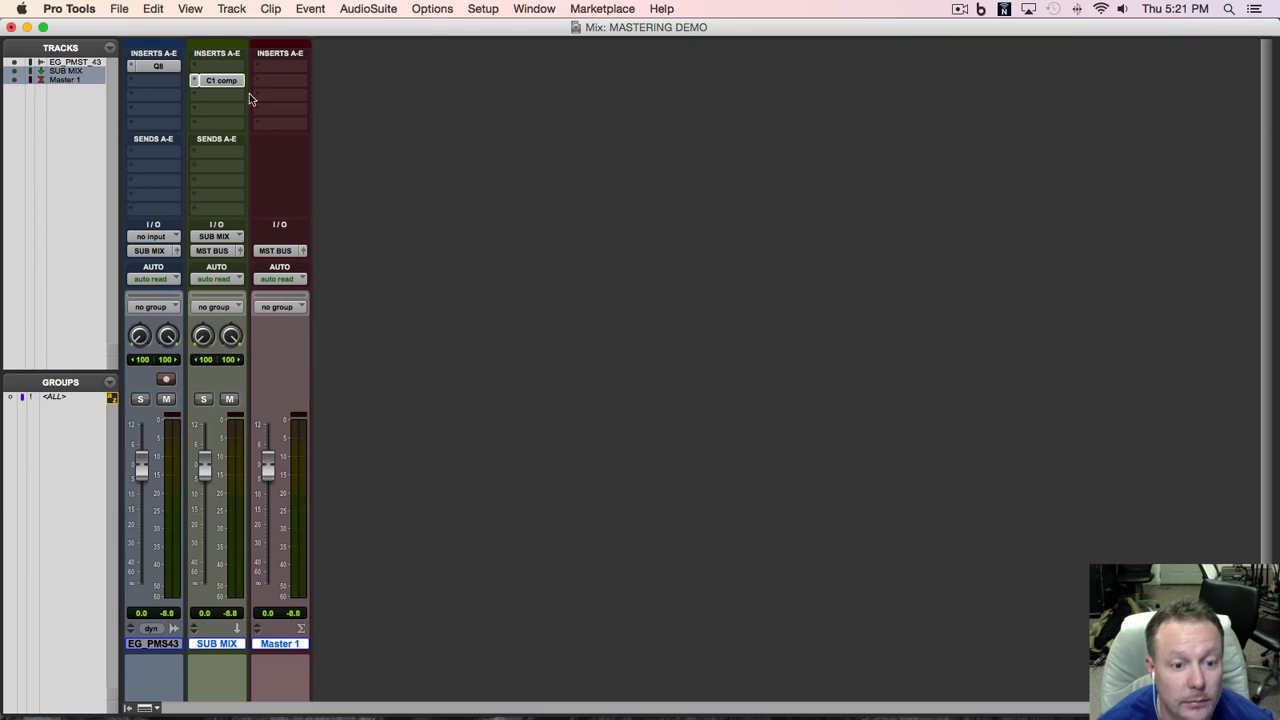
Step: Replace the C1 comp on SUB MIX with the Waves C4 (stereo) and load its Multi Opto Mastering setup
click(194, 81)
mouse_move(253, 86)
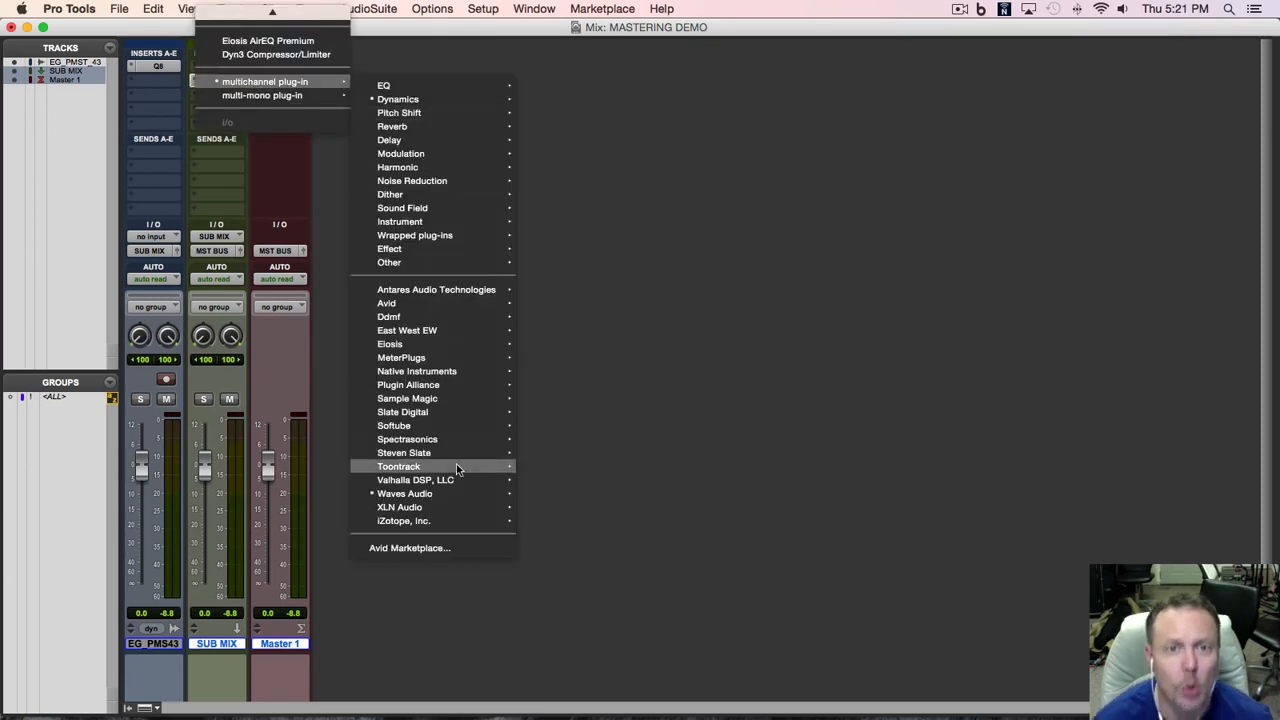
mouse_move(469, 493)
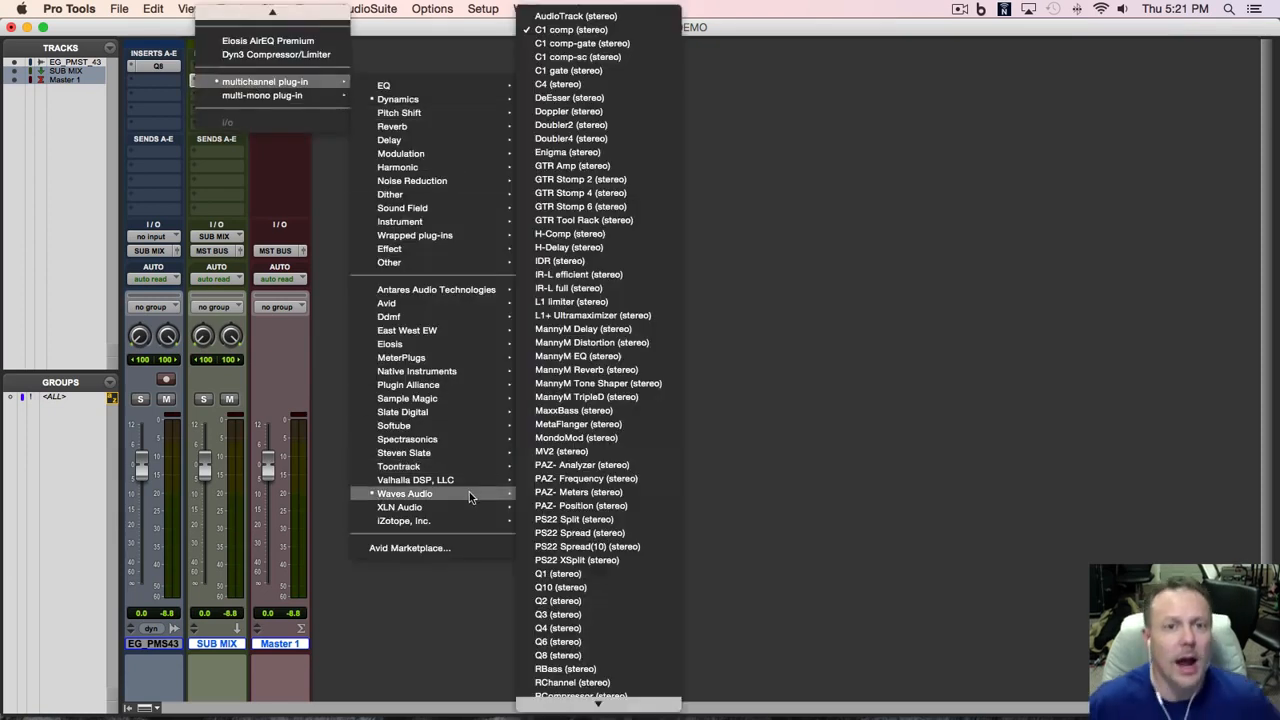
click(549, 84)
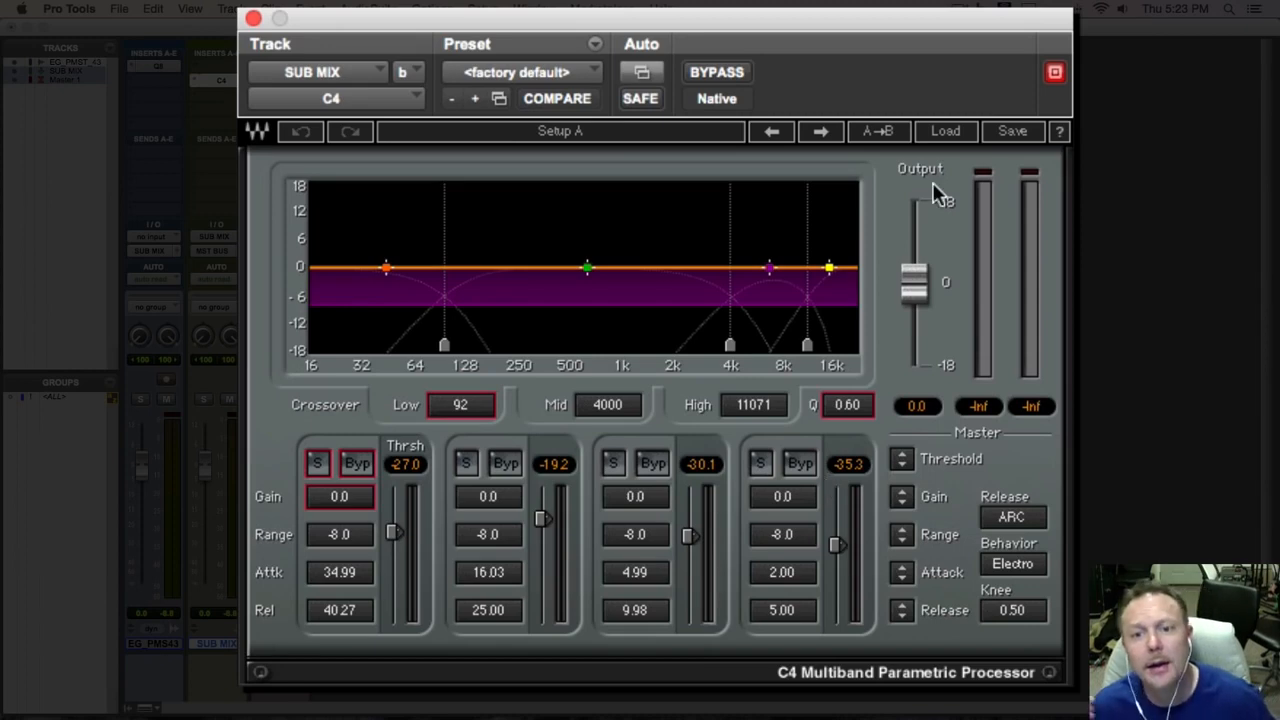
click(945, 131)
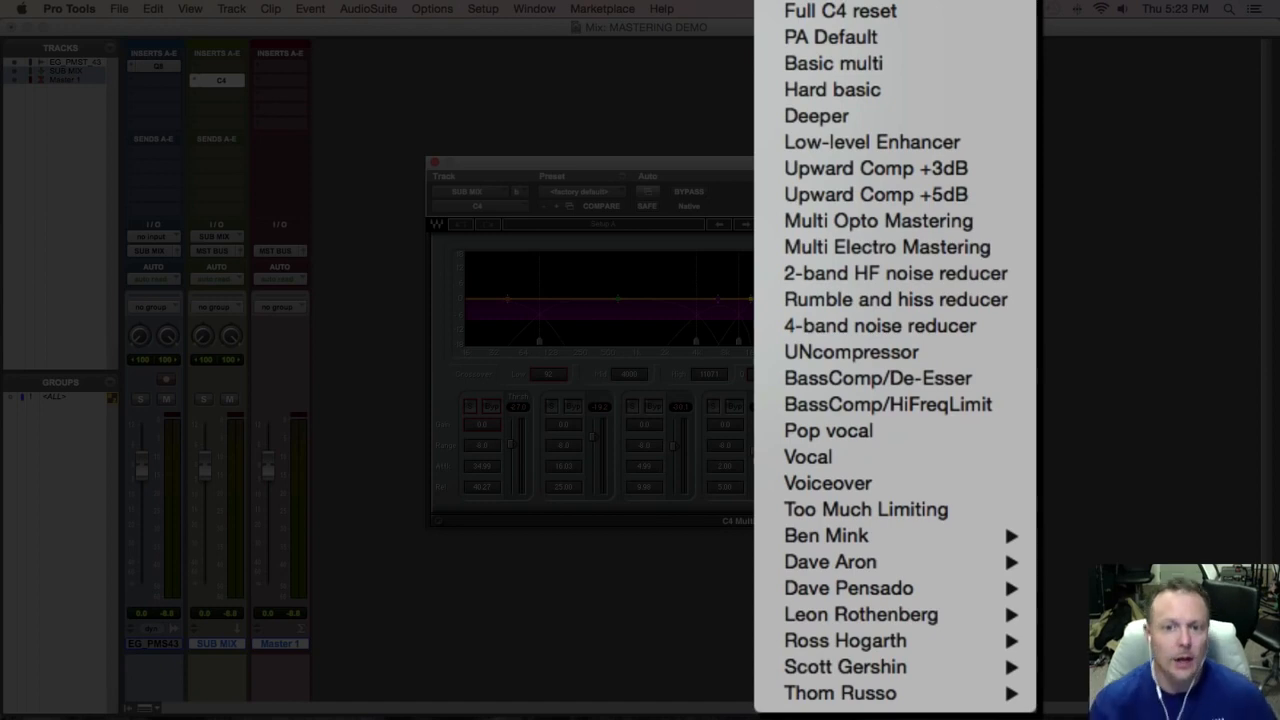
click(837, 220)
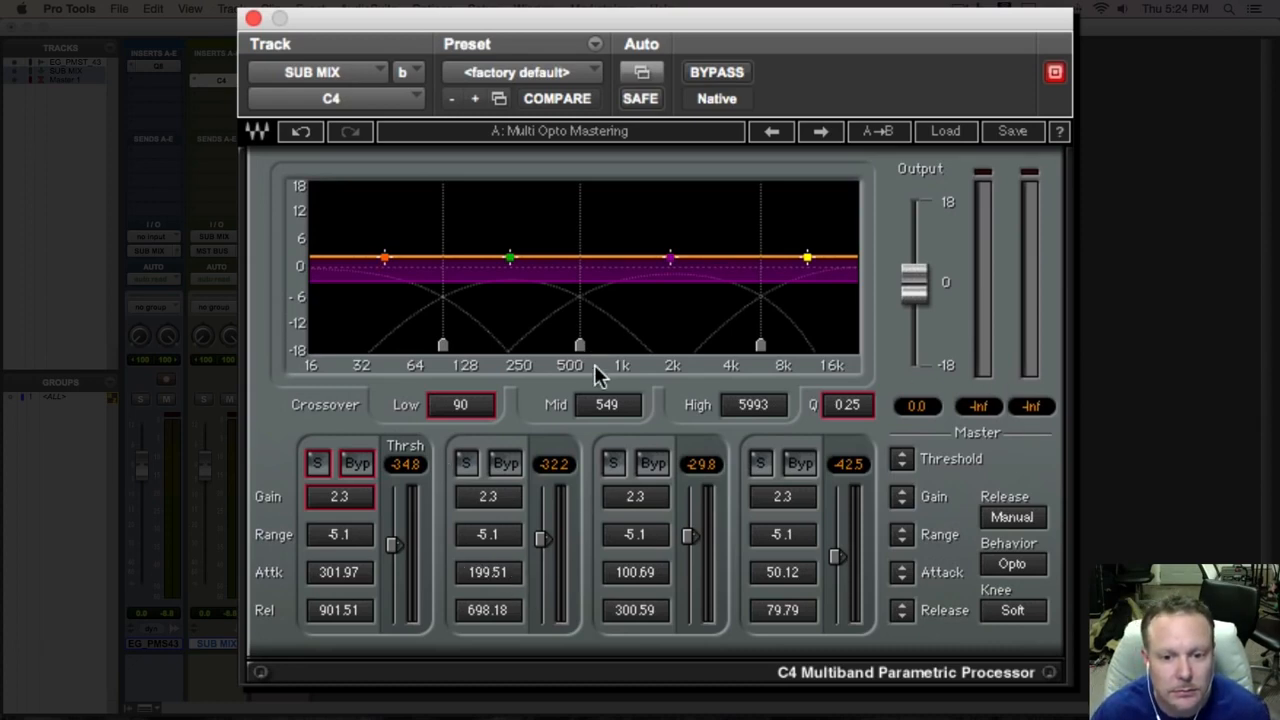
Step: Play the song and set the four C4 thresholds to -33.4, -31.7, -24.6 and -32.6, and the lowest band's range to -7.1
key(space)
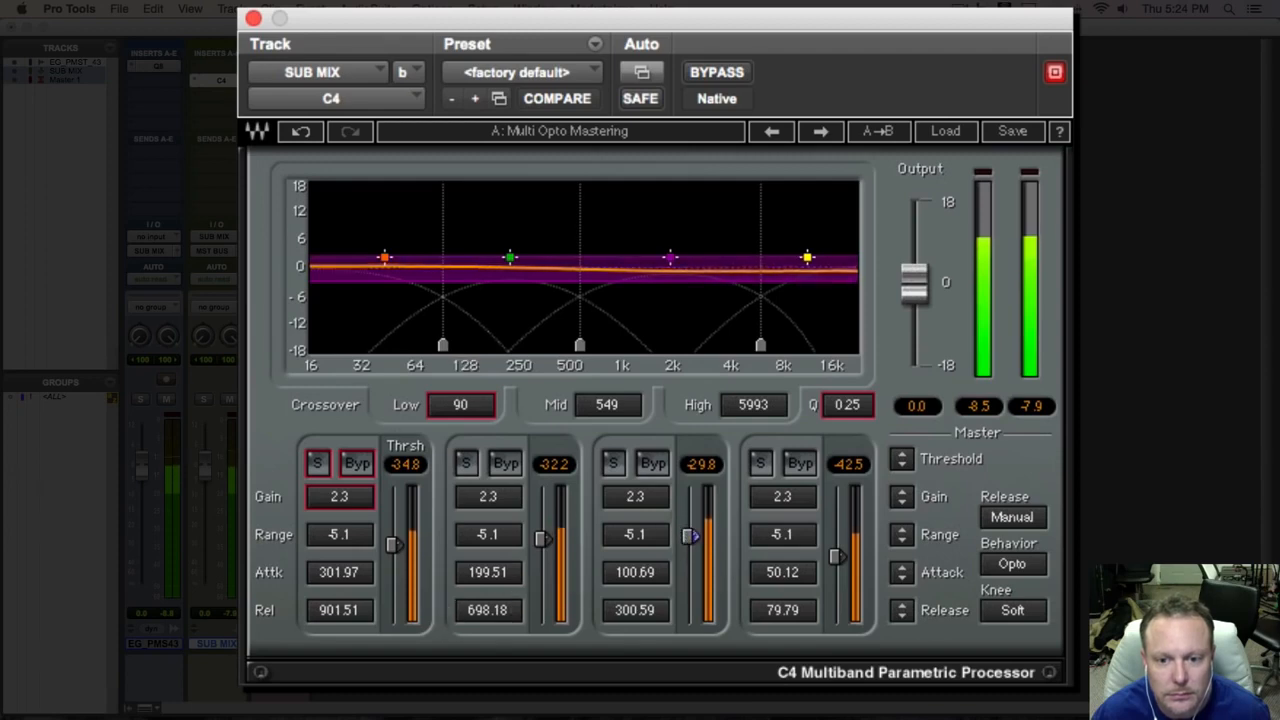
drag(690, 536, 690, 526)
drag(838, 555, 838, 539)
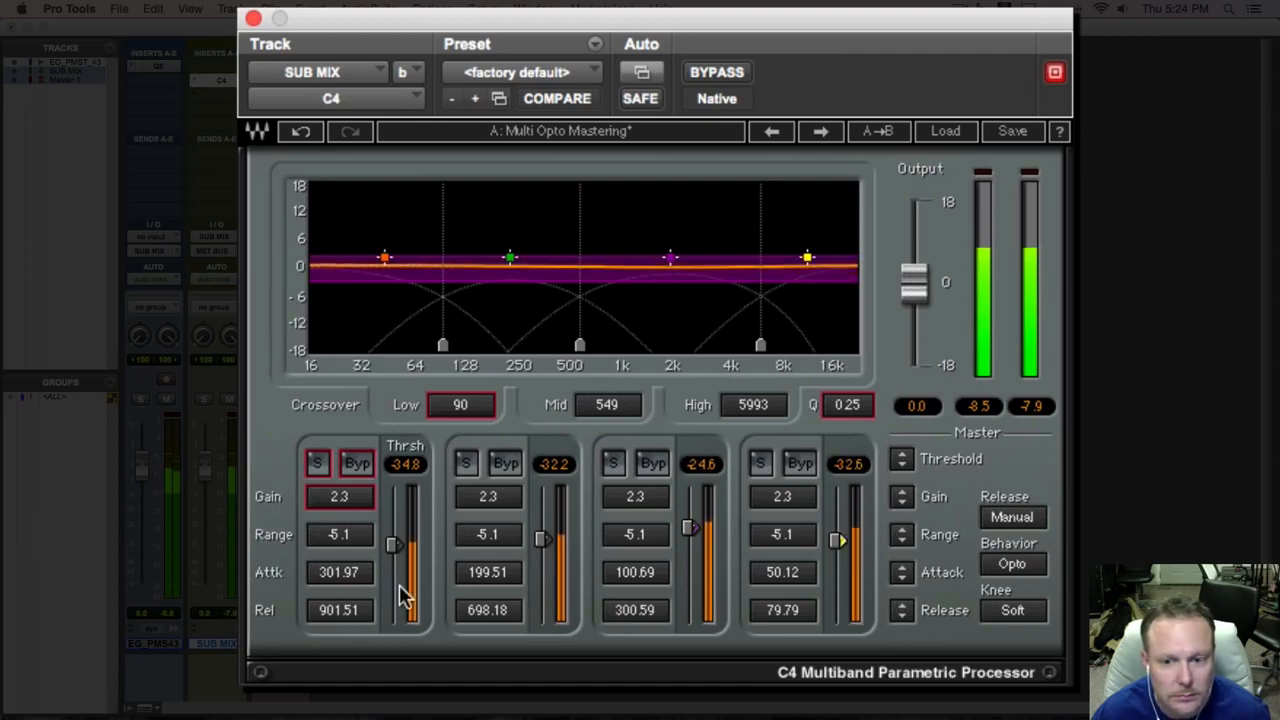
drag(393, 545, 393, 540)
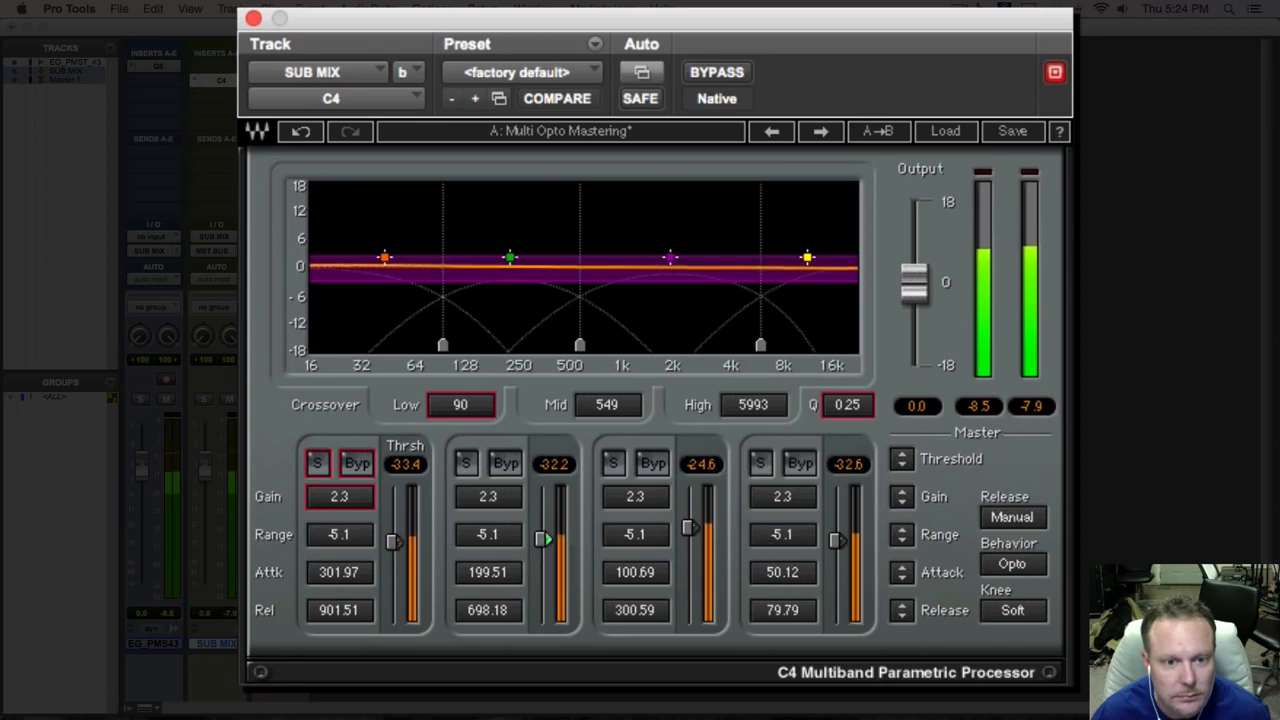
drag(543, 540, 543, 538)
drag(318, 533, 318, 544)
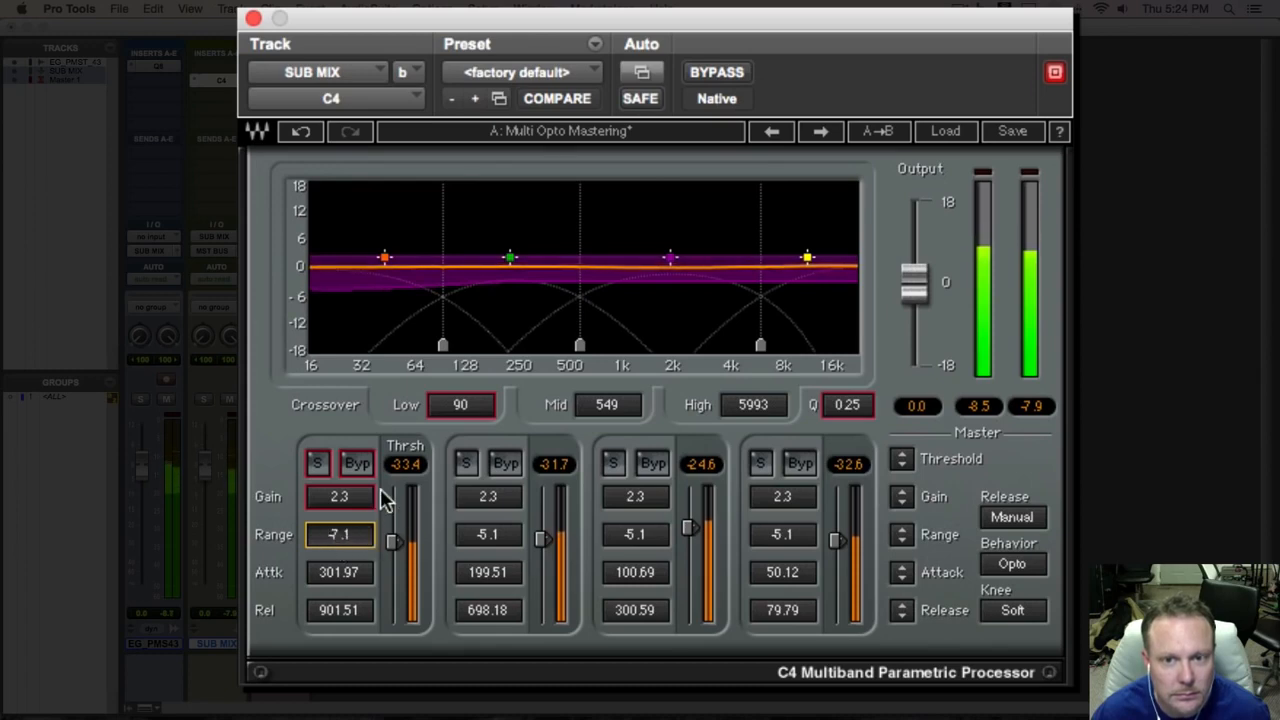
Step: Compare the playing song with the C4 bypassed and active
click(315, 462)
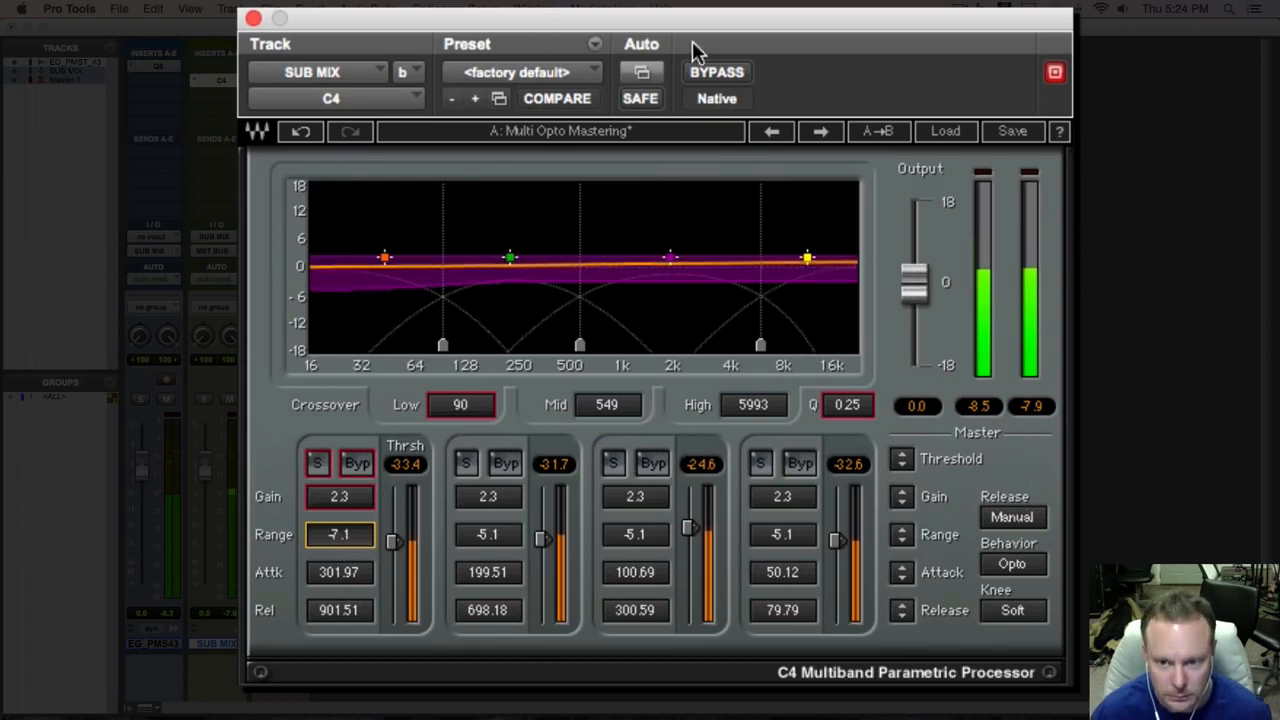
click(705, 80)
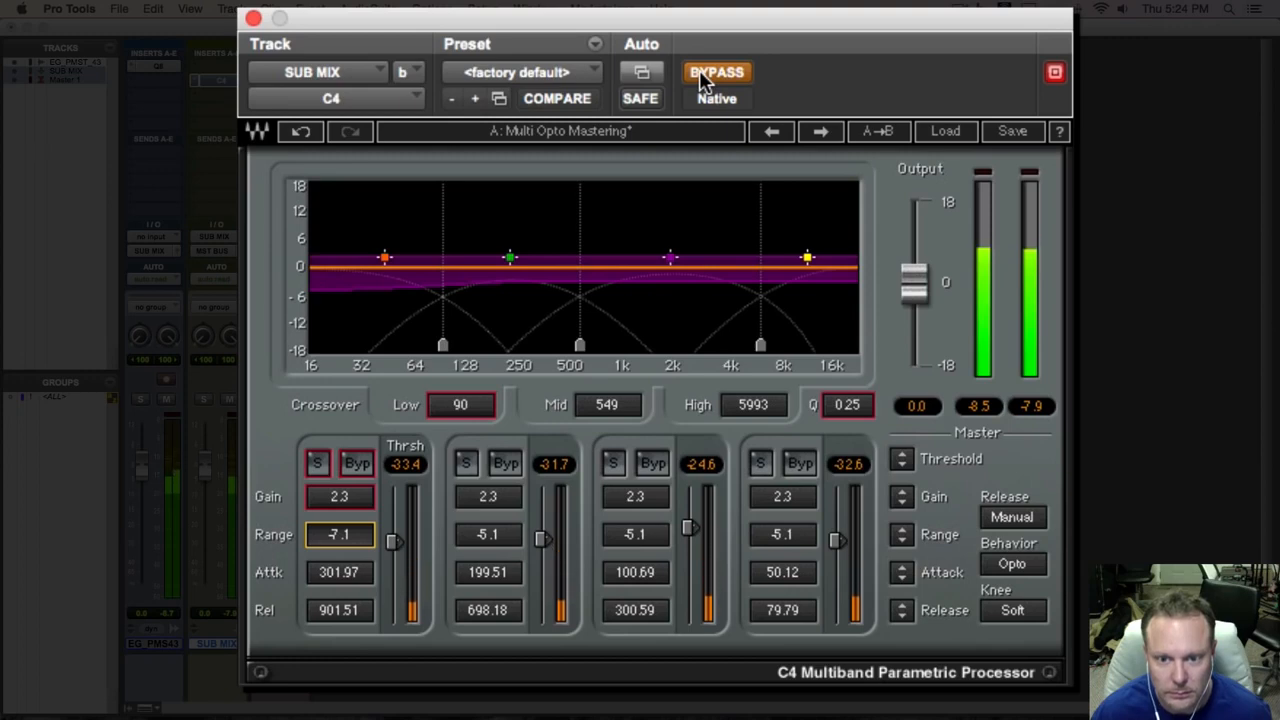
click(705, 80)
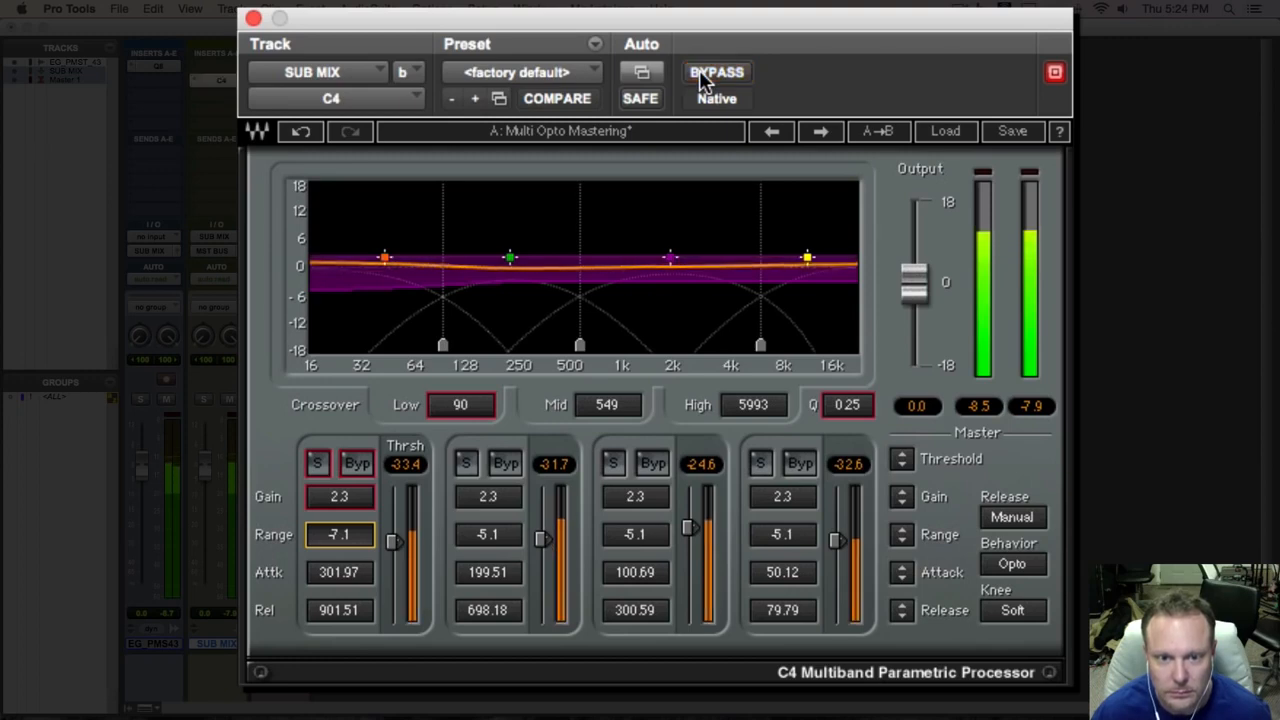
click(705, 80)
click(705, 80)
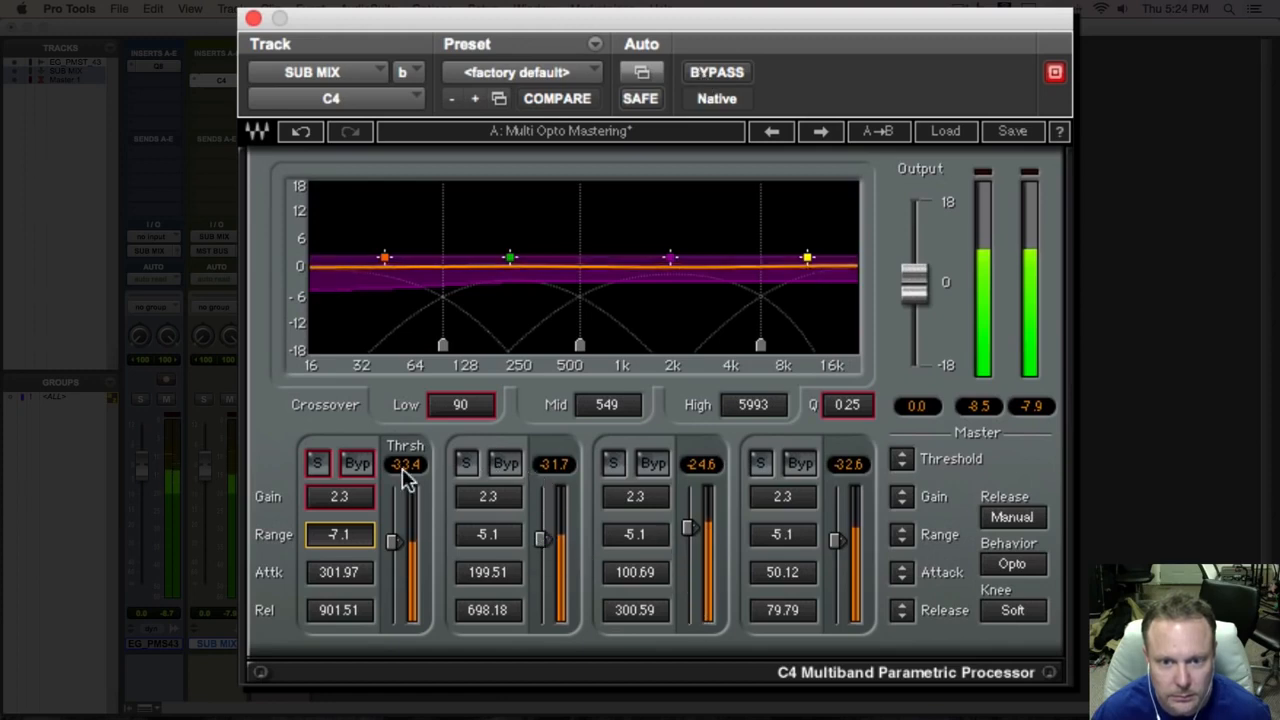
Step: Bypass the lowest and highest C4 bands, and set the middle bands' thresholds to -31.3 and -24.3 and their ranges to -7.6 and -6.3
click(354, 465)
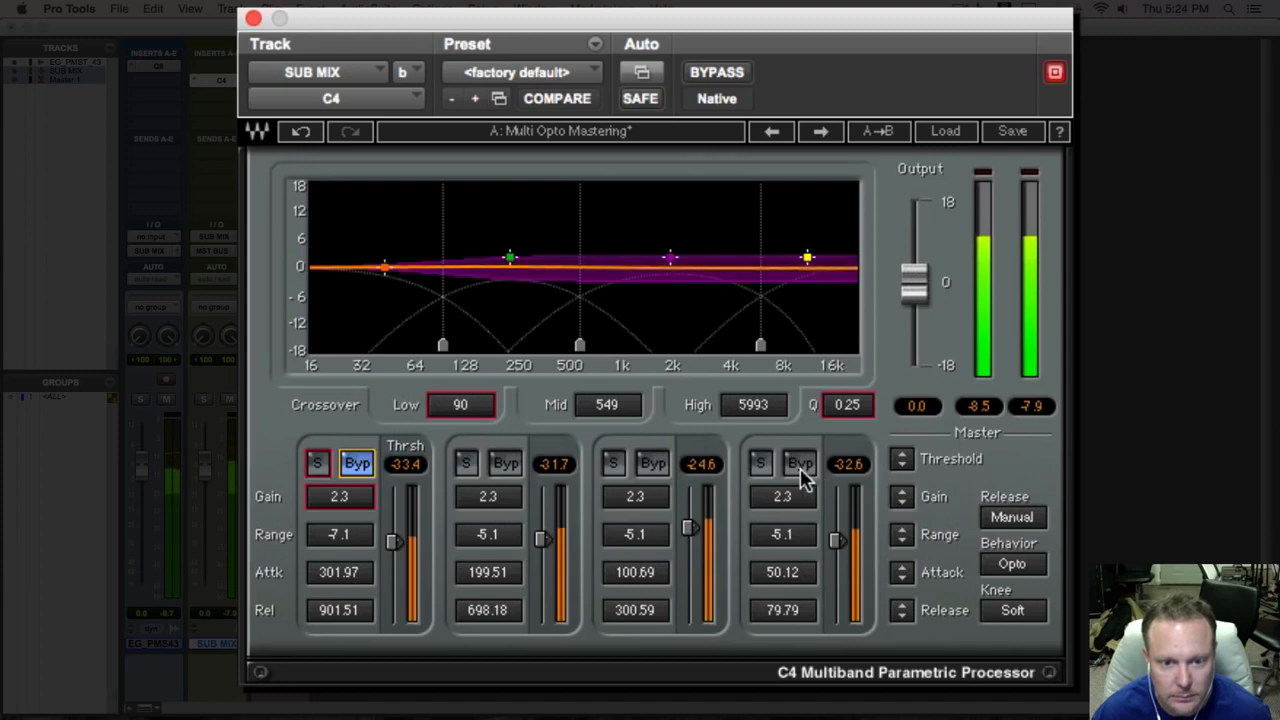
click(800, 465)
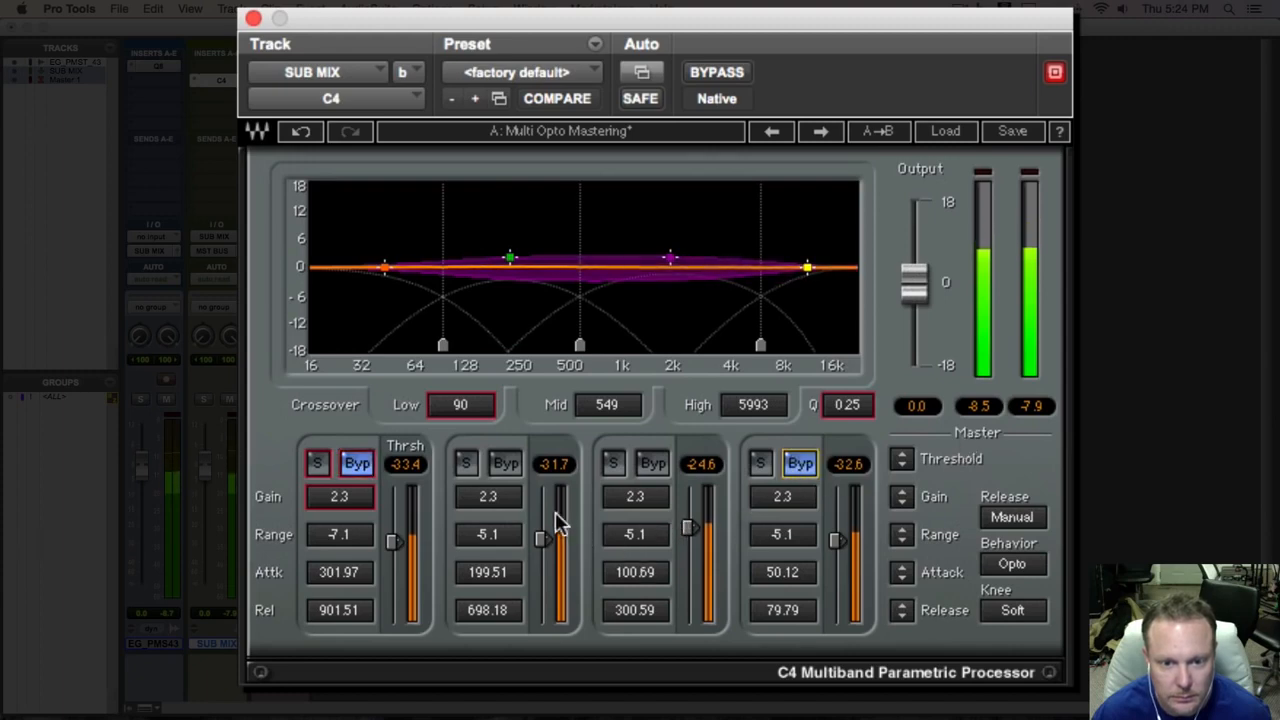
drag(541, 540, 542, 538)
drag(691, 526, 691, 524)
mouse_move(487, 534)
mouse_down()
mouse_move(487, 565)
mouse_move(500, 545)
mouse_up()
drag(622, 534, 622, 542)
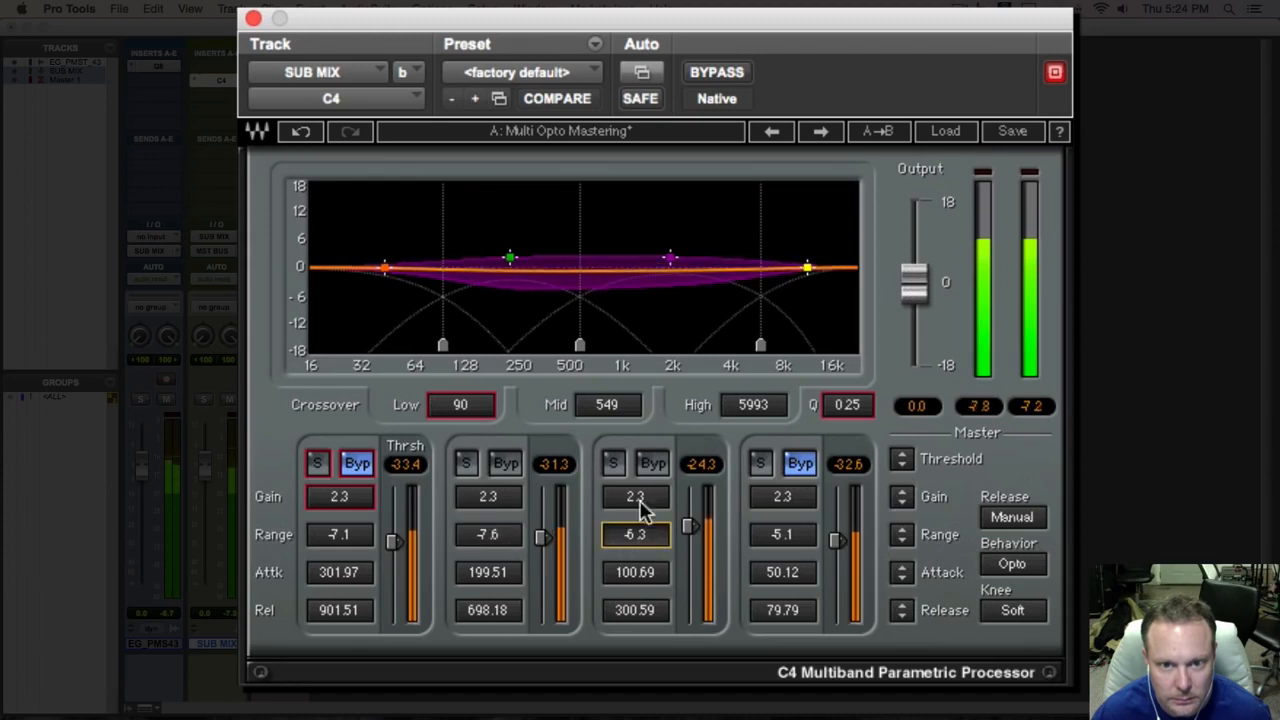
Step: Compare the middle-band compression against the bypassed C4, and reactivate the lowest and highest bands
click(745, 75)
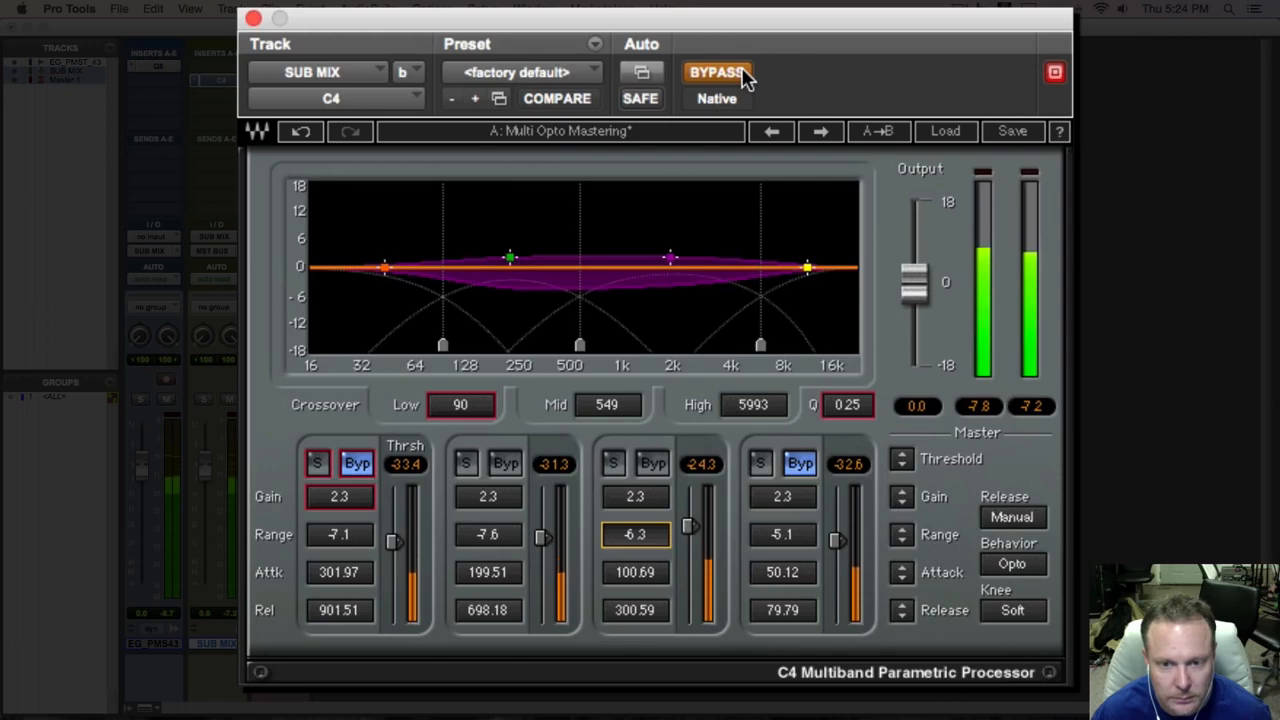
click(745, 75)
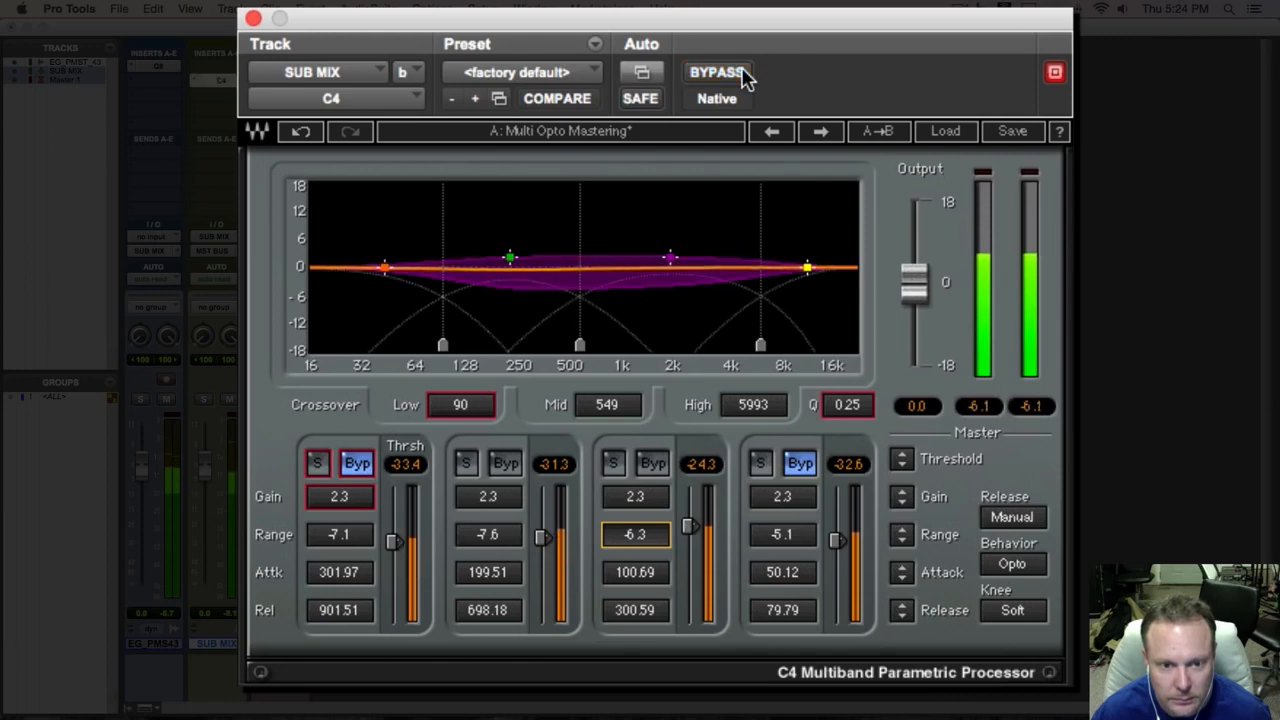
click(806, 468)
click(357, 463)
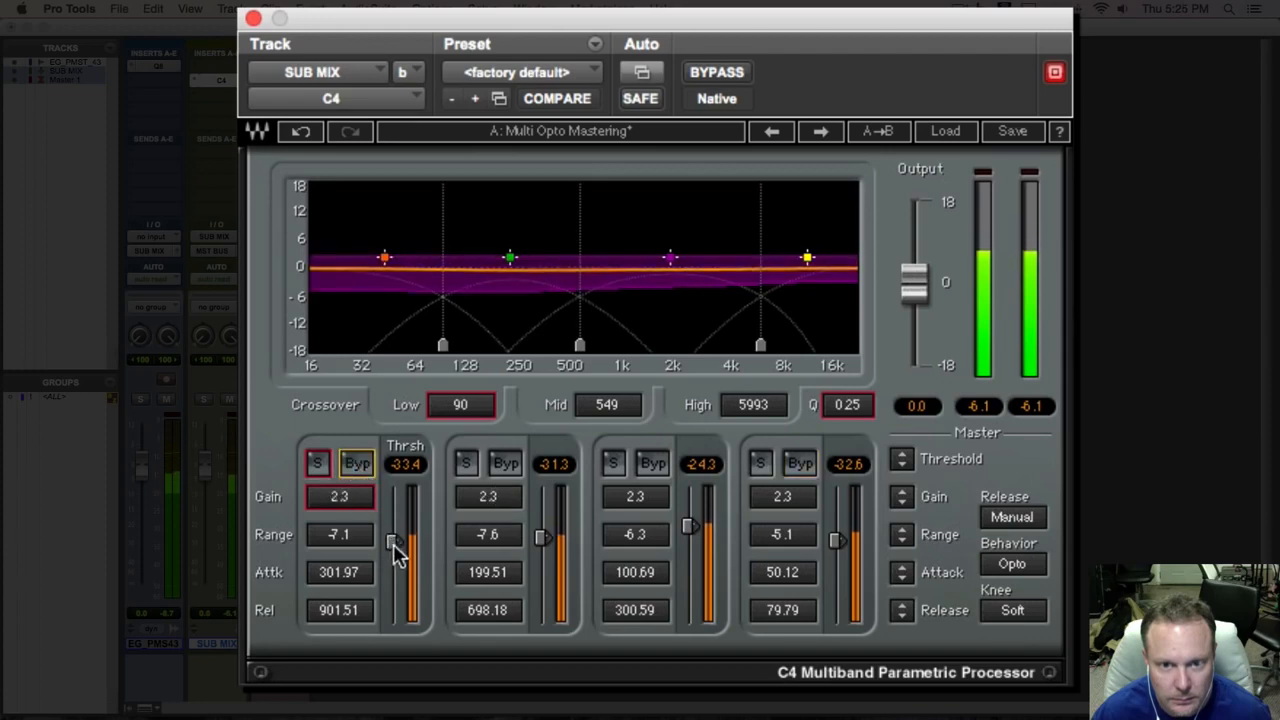
Step: Compare the song with all four C4 bands active against bypass, and close the C4 window
click(717, 73)
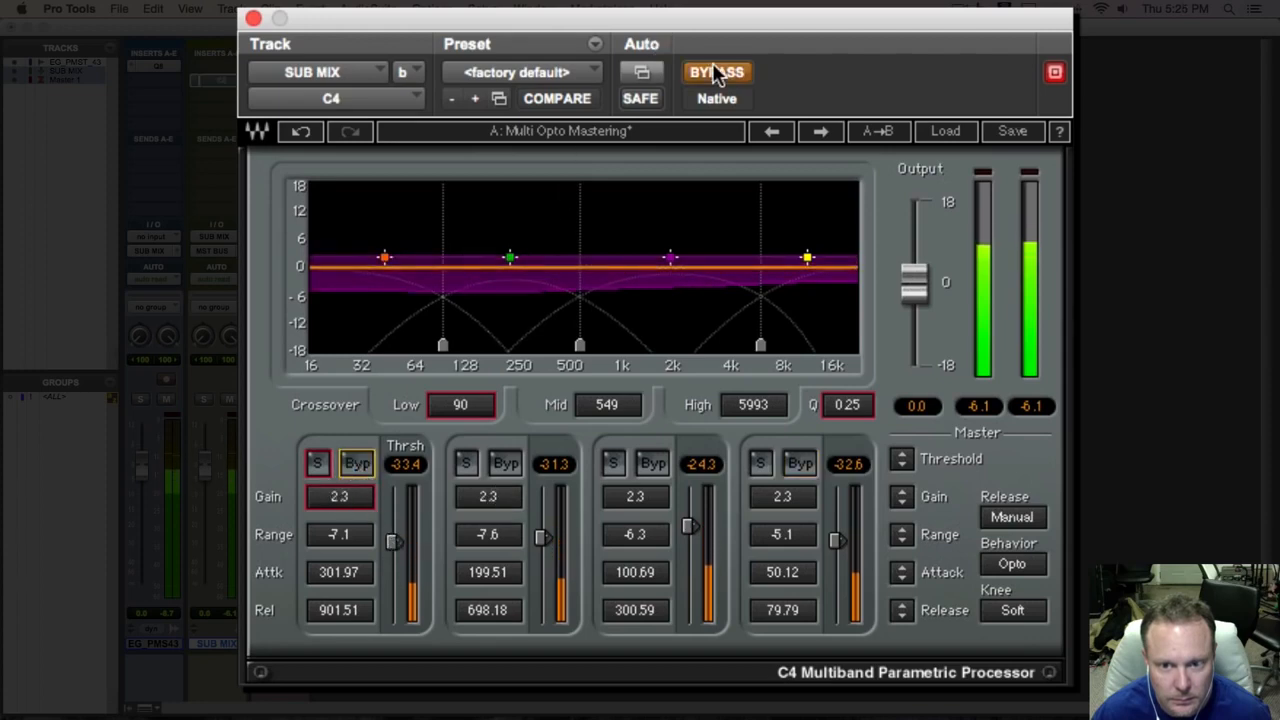
click(717, 74)
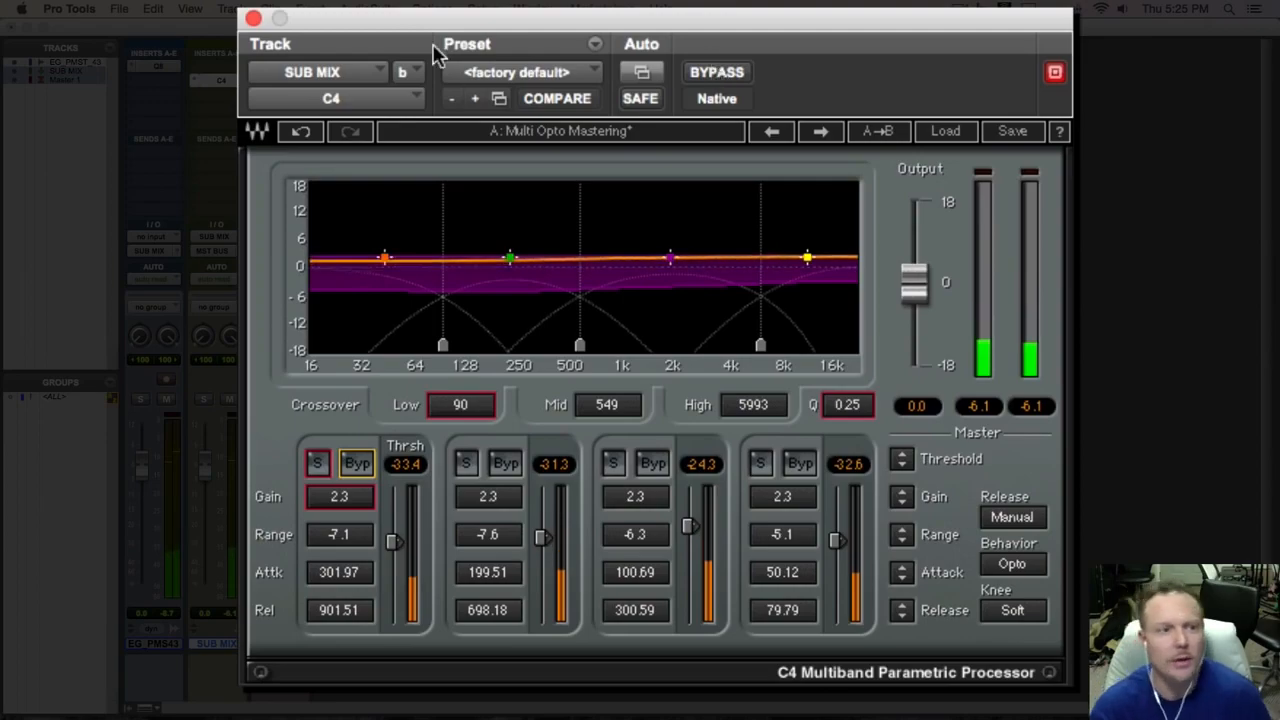
click(253, 19)
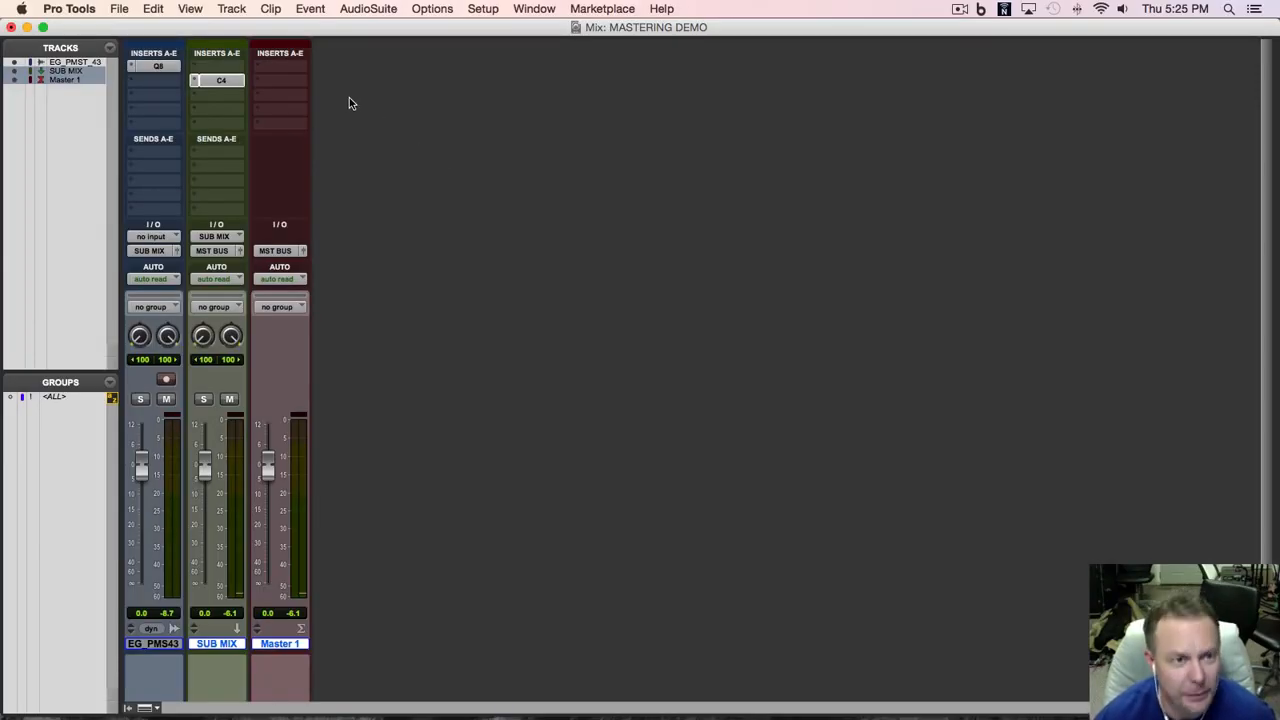
Step: Insert the Waves Q4 (stereo) equalizer in the SUB MIX track's third insert slot and move its window clear of the mixer strips
click(221, 100)
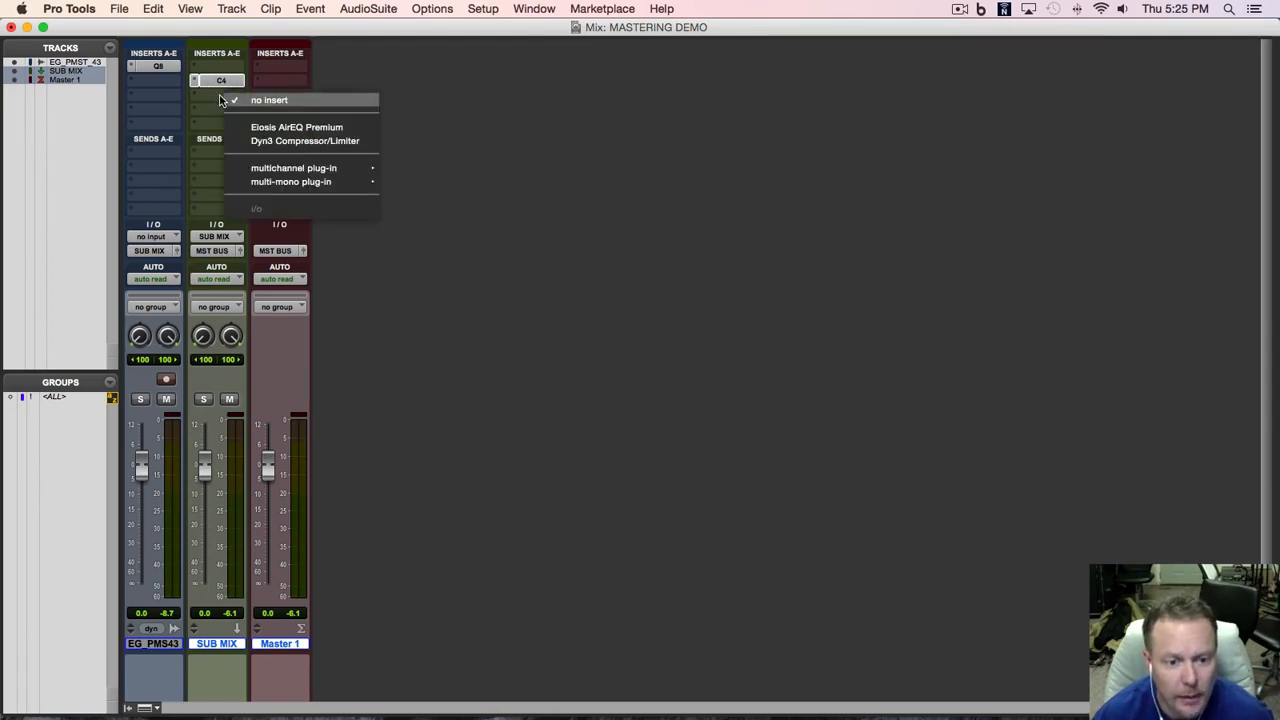
mouse_move(323, 171)
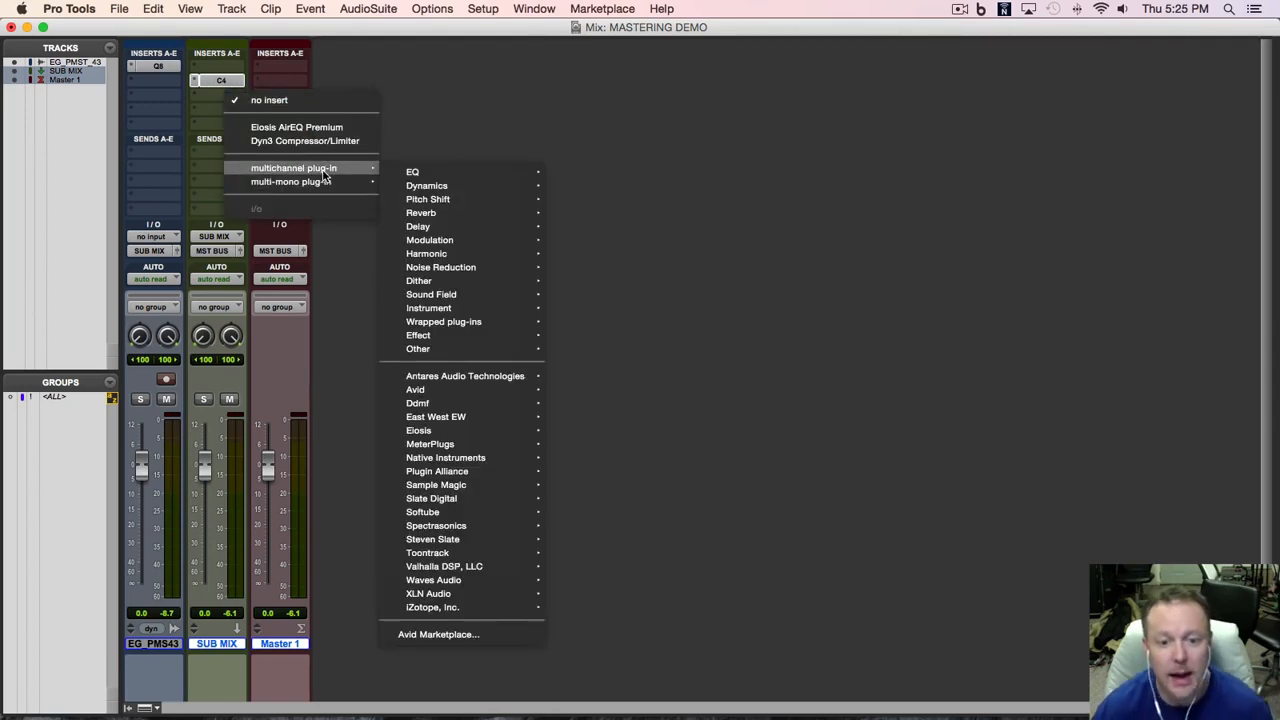
mouse_move(488, 583)
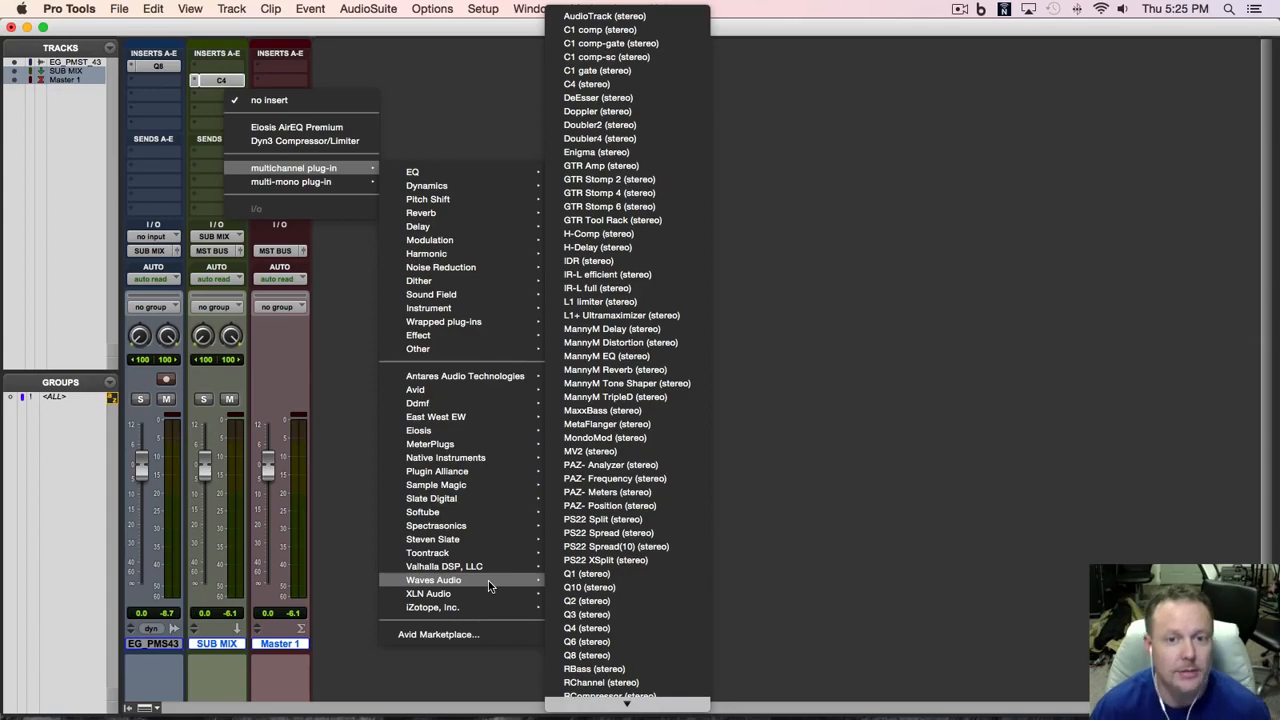
click(582, 629)
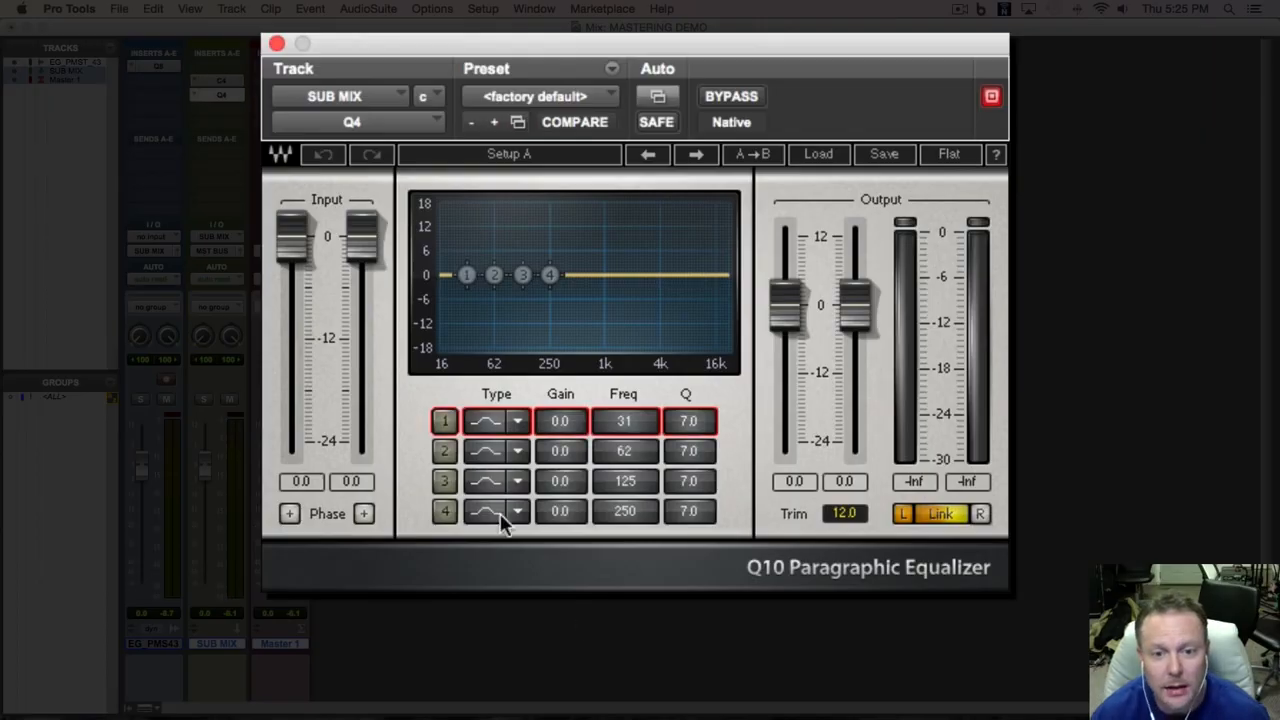
drag(514, 49, 580, 130)
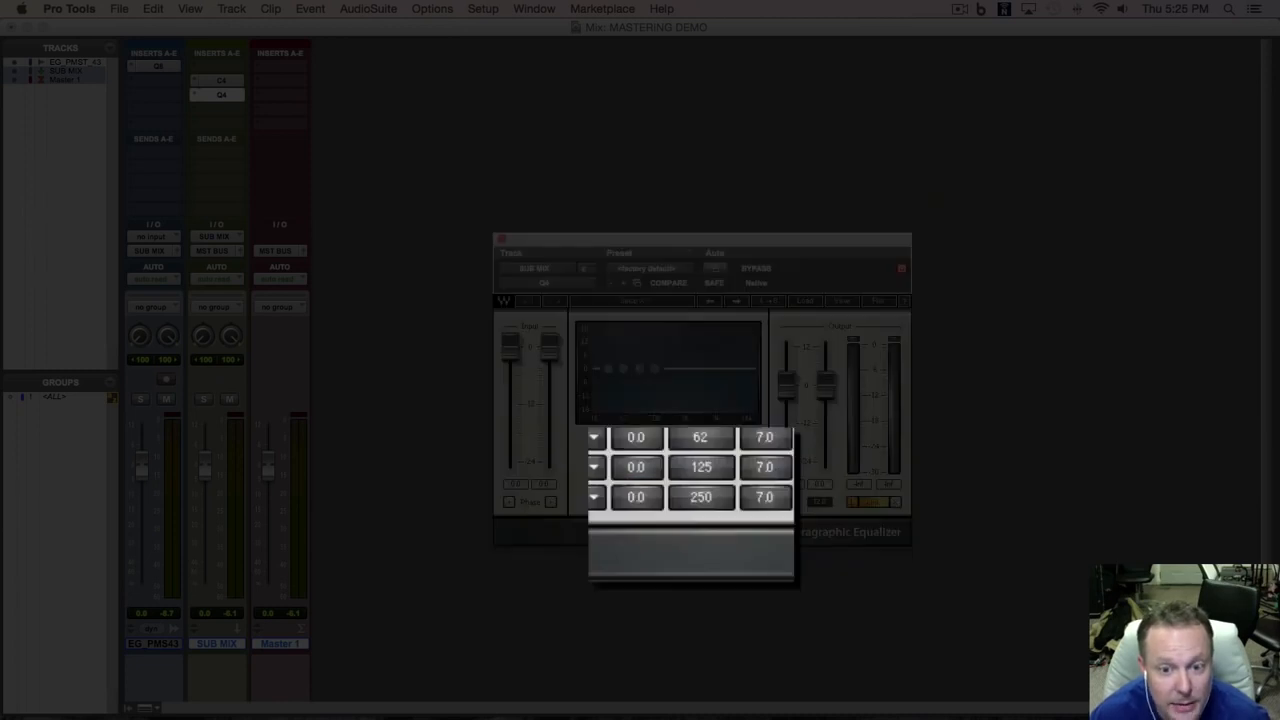
Step: Enable Q4 band 1 as a Hi Pass filter with a Q of 6.2 and a gain of -0.5 dB
click(593, 437)
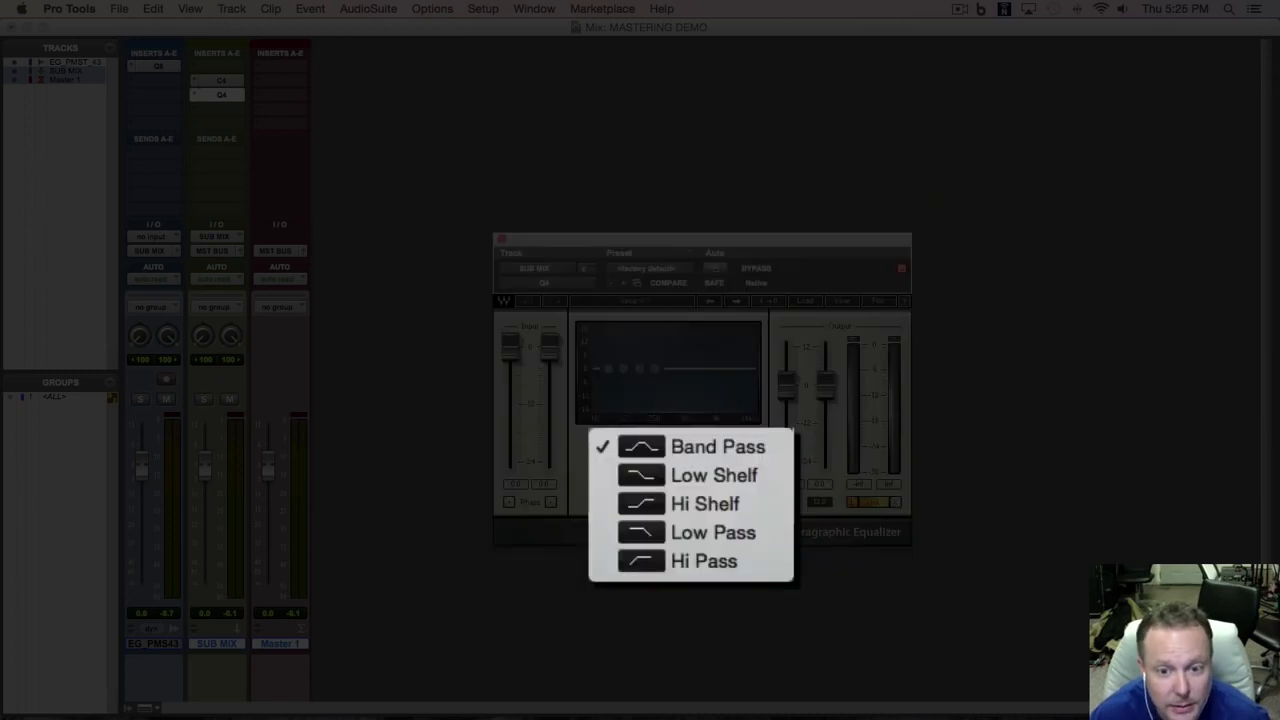
click(638, 565)
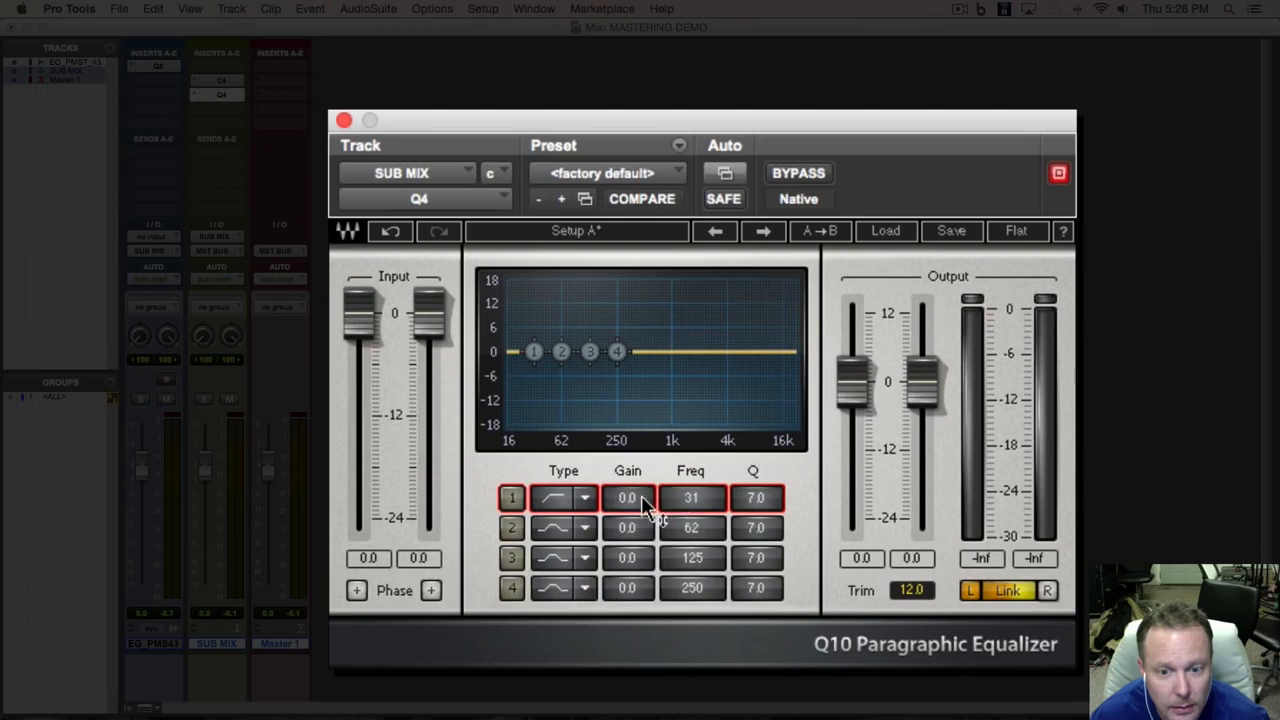
click(511, 497)
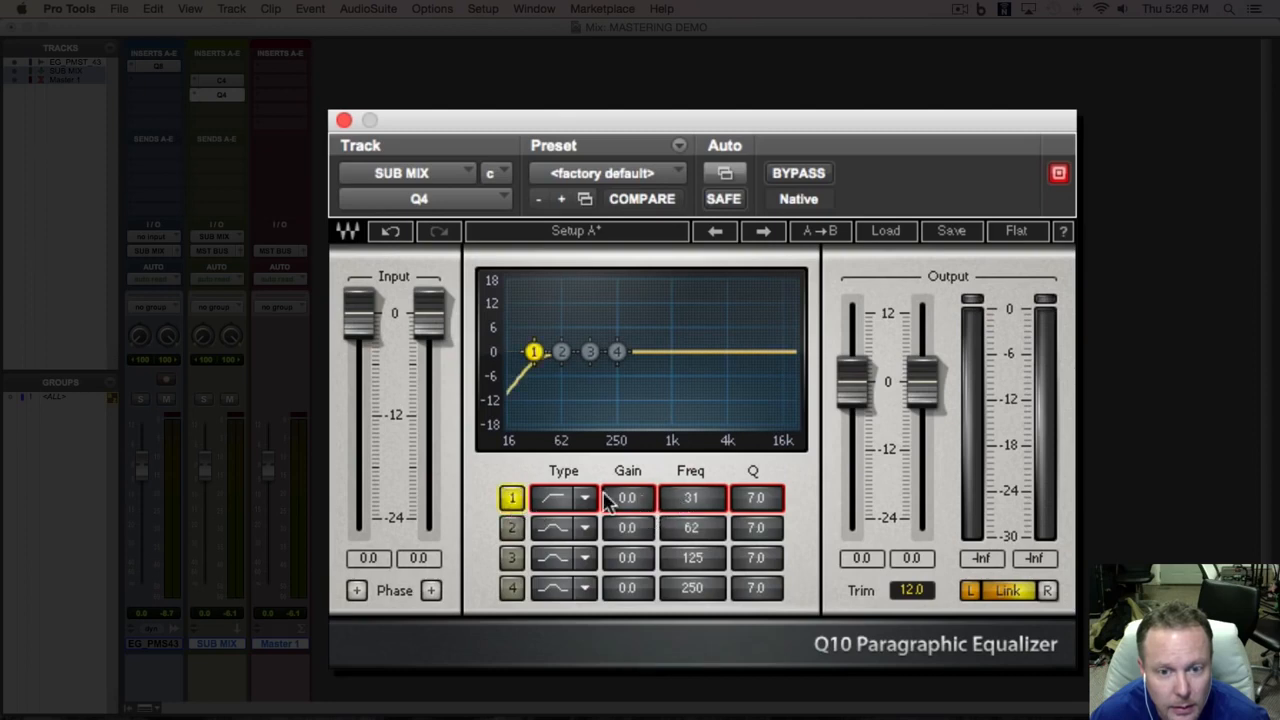
drag(757, 500, 757, 496)
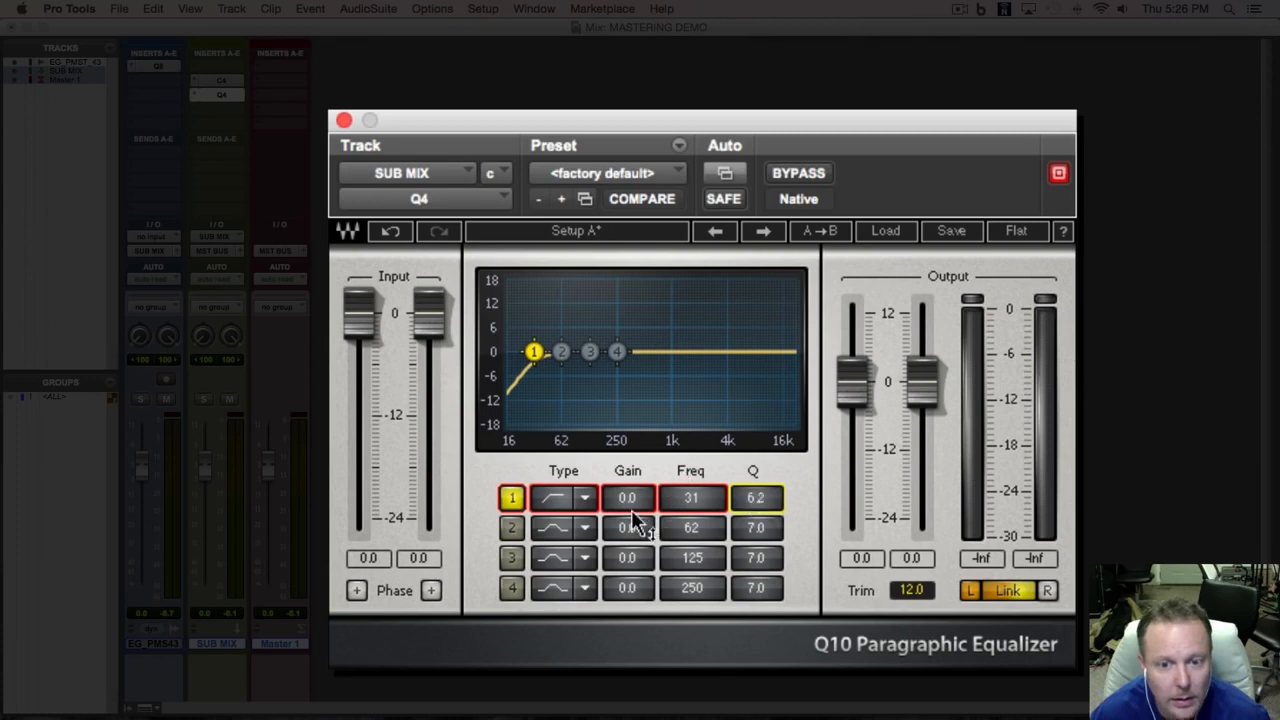
drag(631, 507, 631, 510)
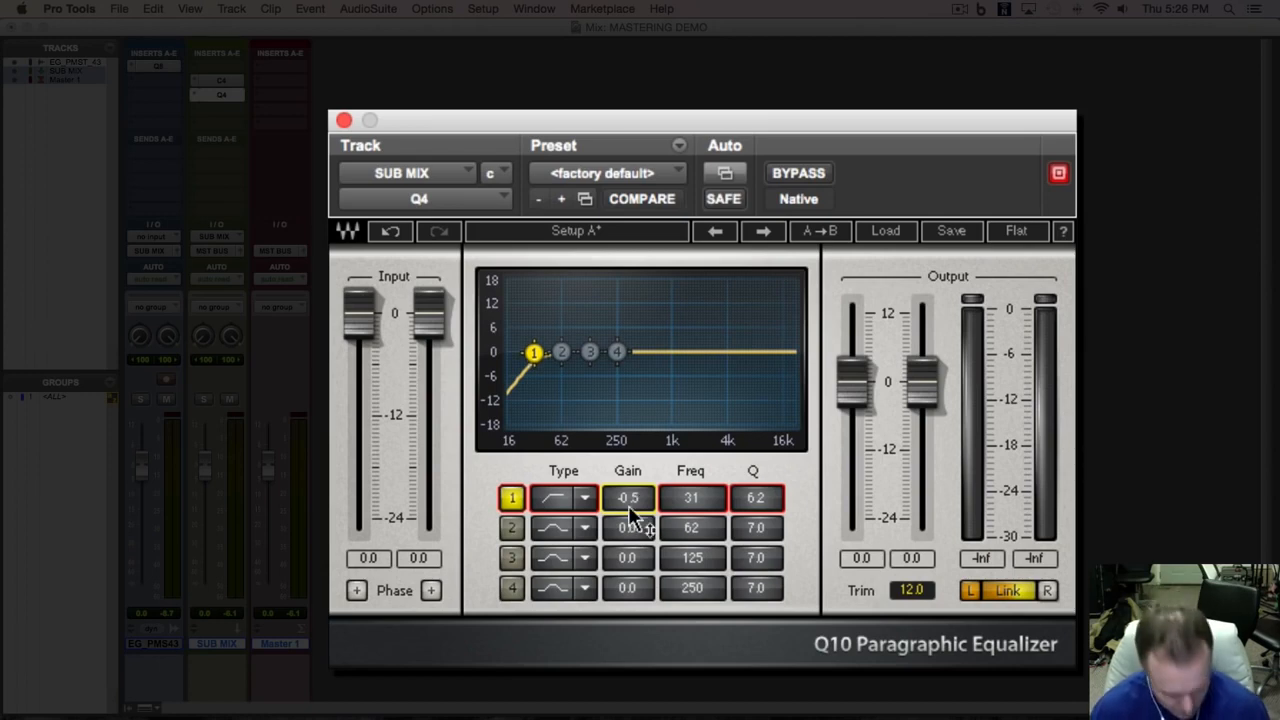
Step: Play the song and compare the Q4 high-pass filter active against bypassed, then close the Q4 window with the plug-in active
click(798, 175)
key(space)
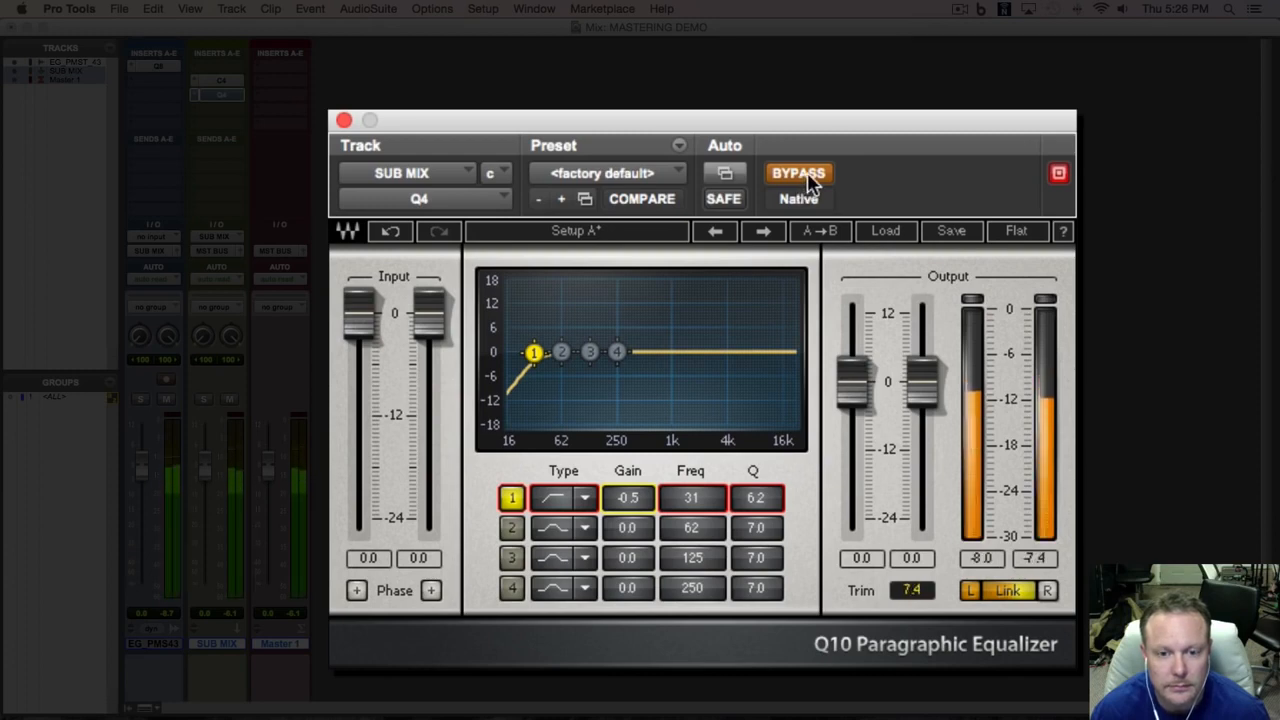
click(807, 172)
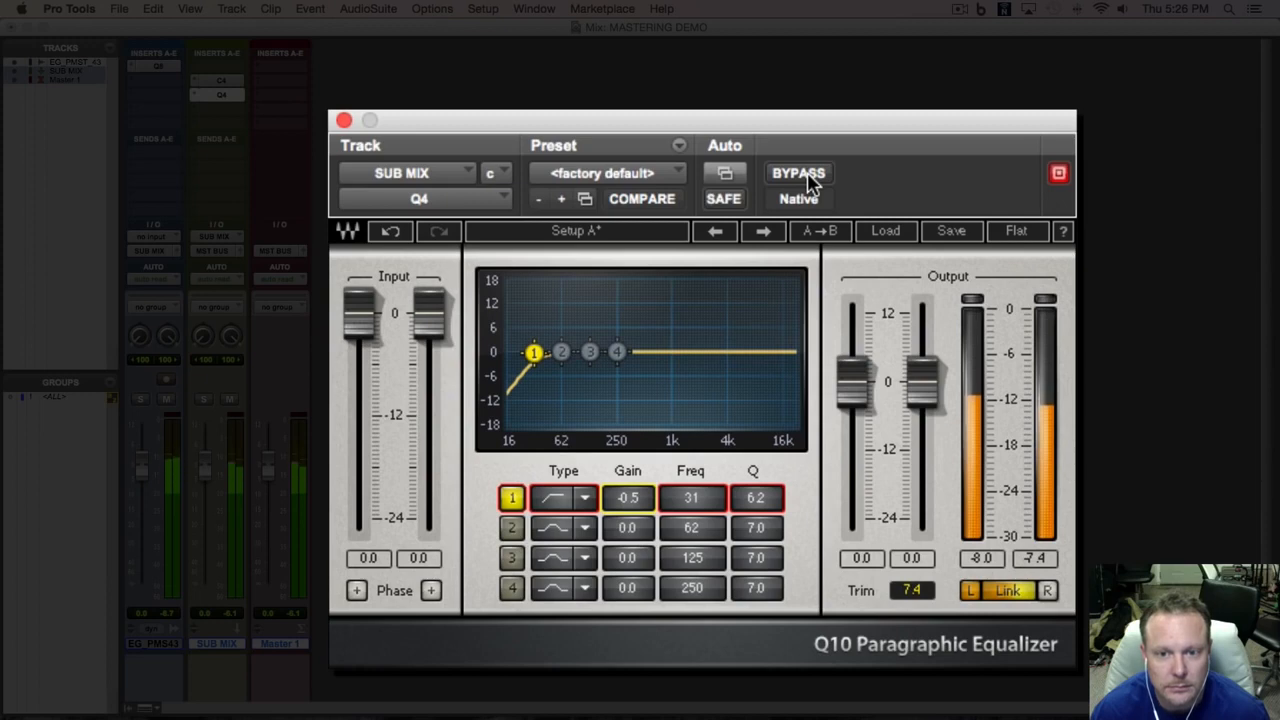
click(807, 172)
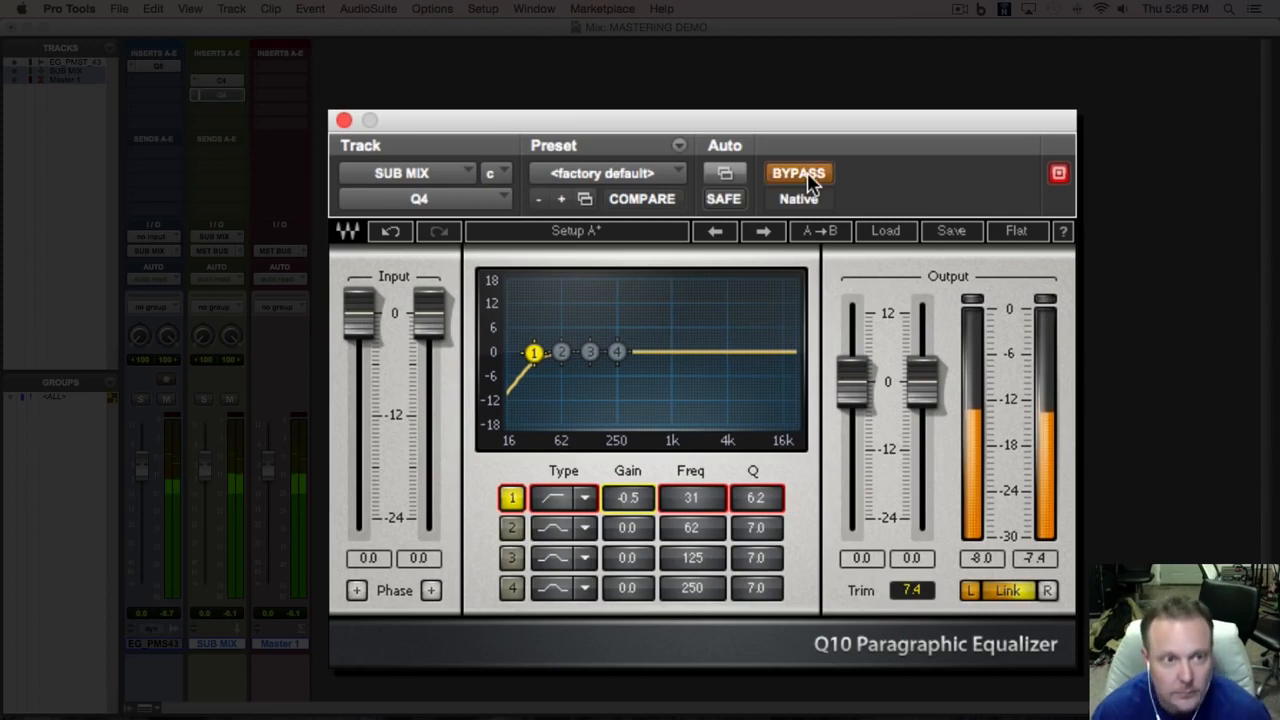
click(807, 172)
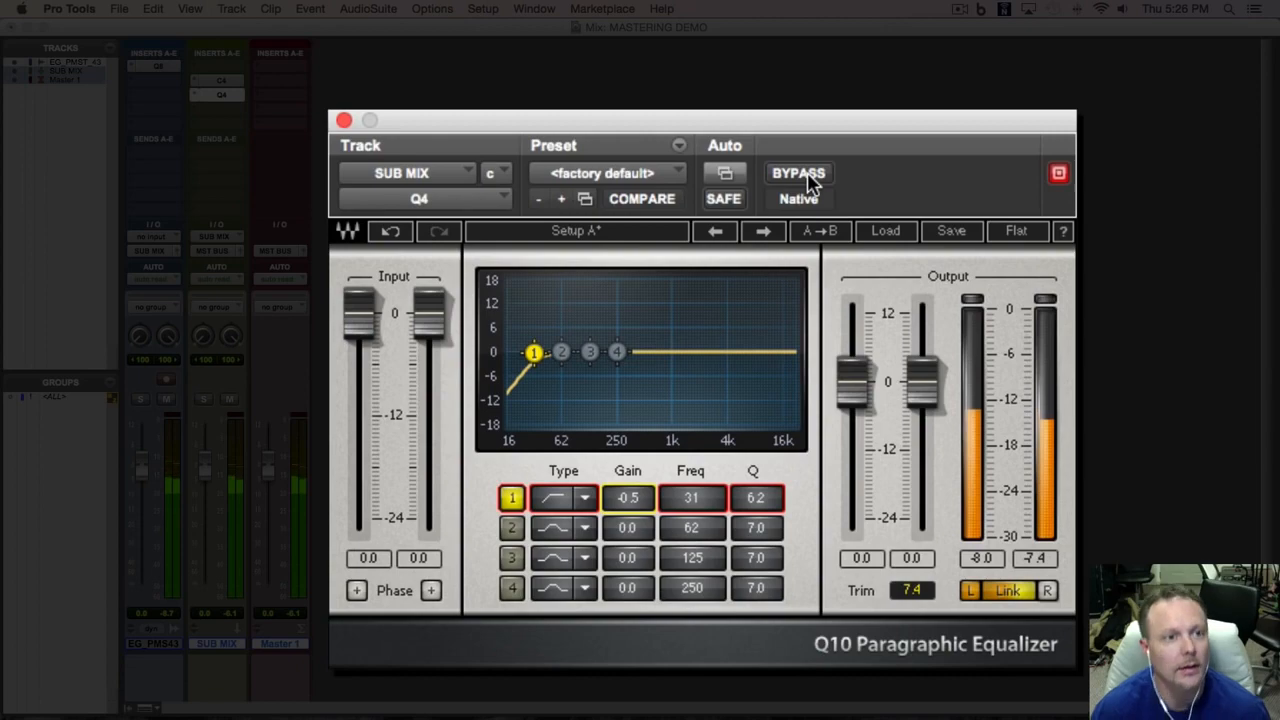
click(344, 121)
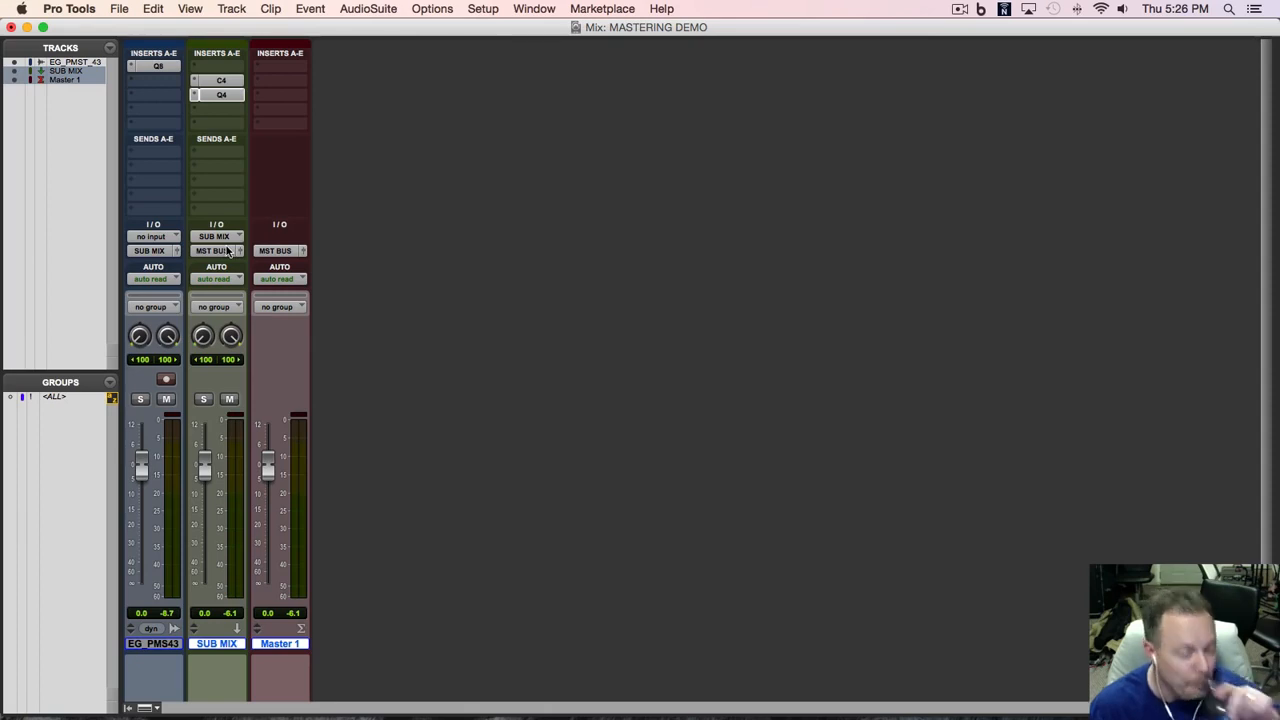
Step: Insert the Waves Vitamin (stereo) plug-in in the SUB MIX track's fourth insert slot and shift its window to show all controls
click(224, 110)
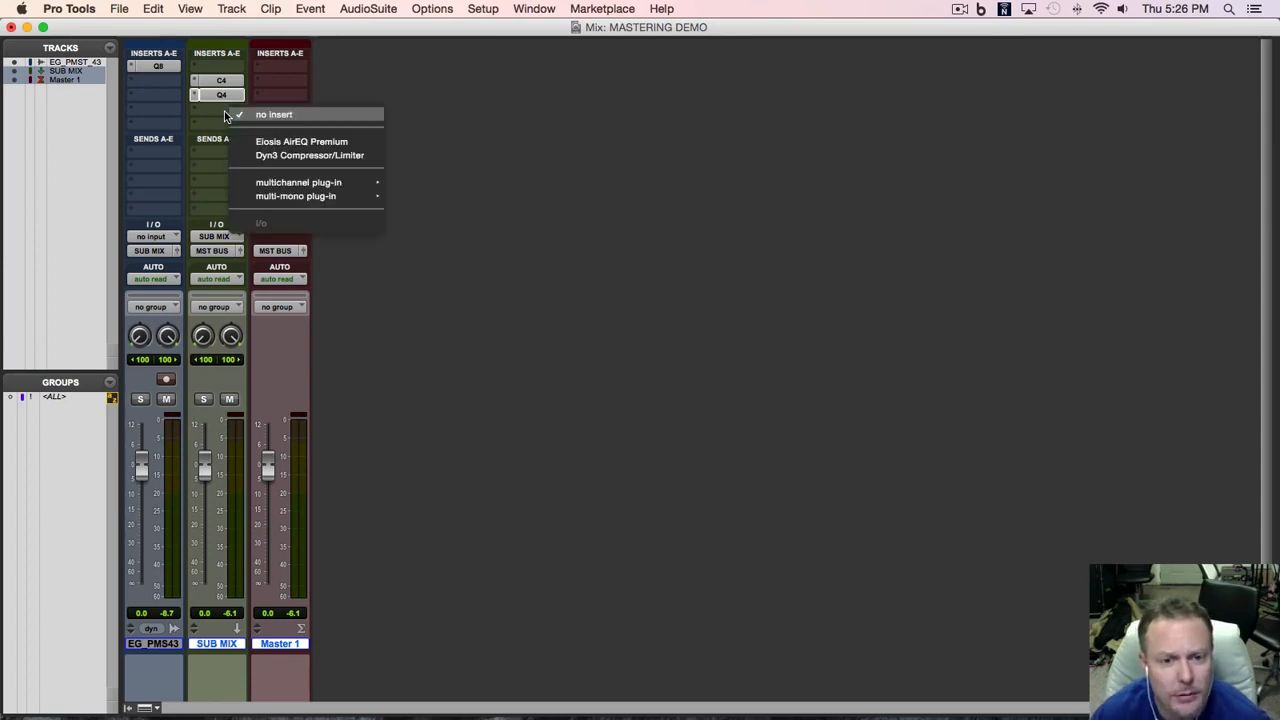
mouse_move(325, 185)
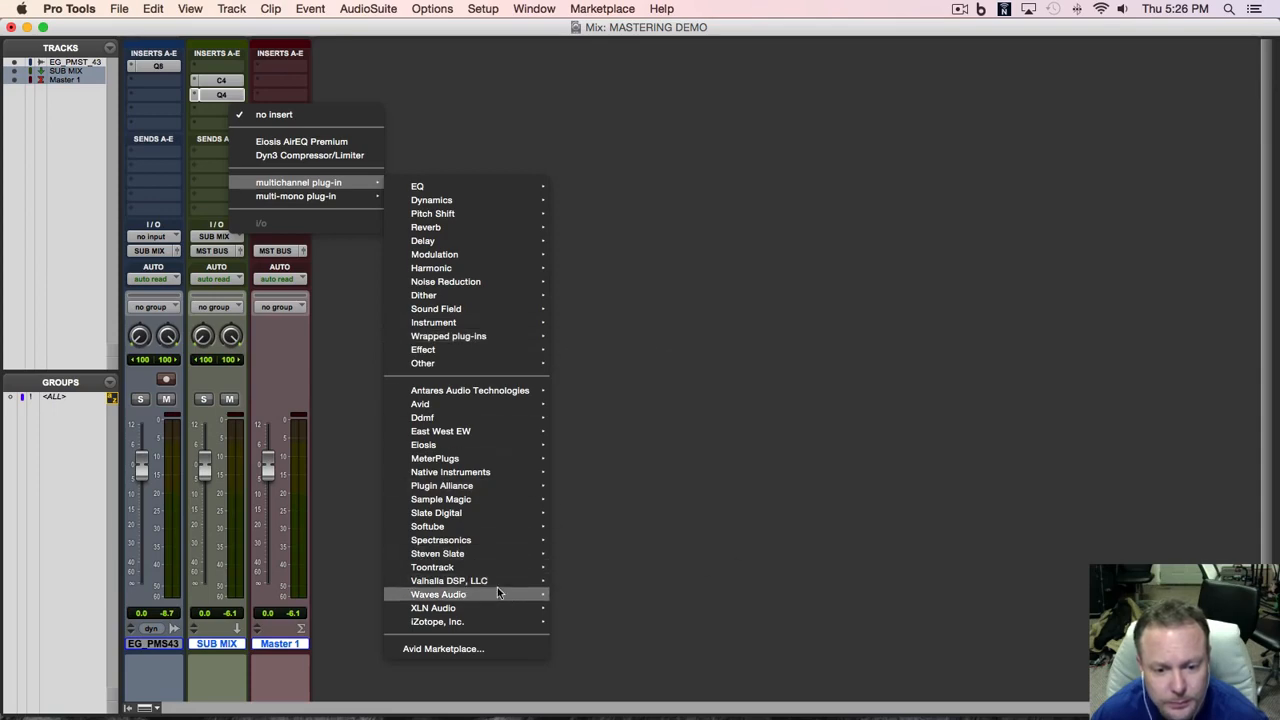
mouse_move(496, 592)
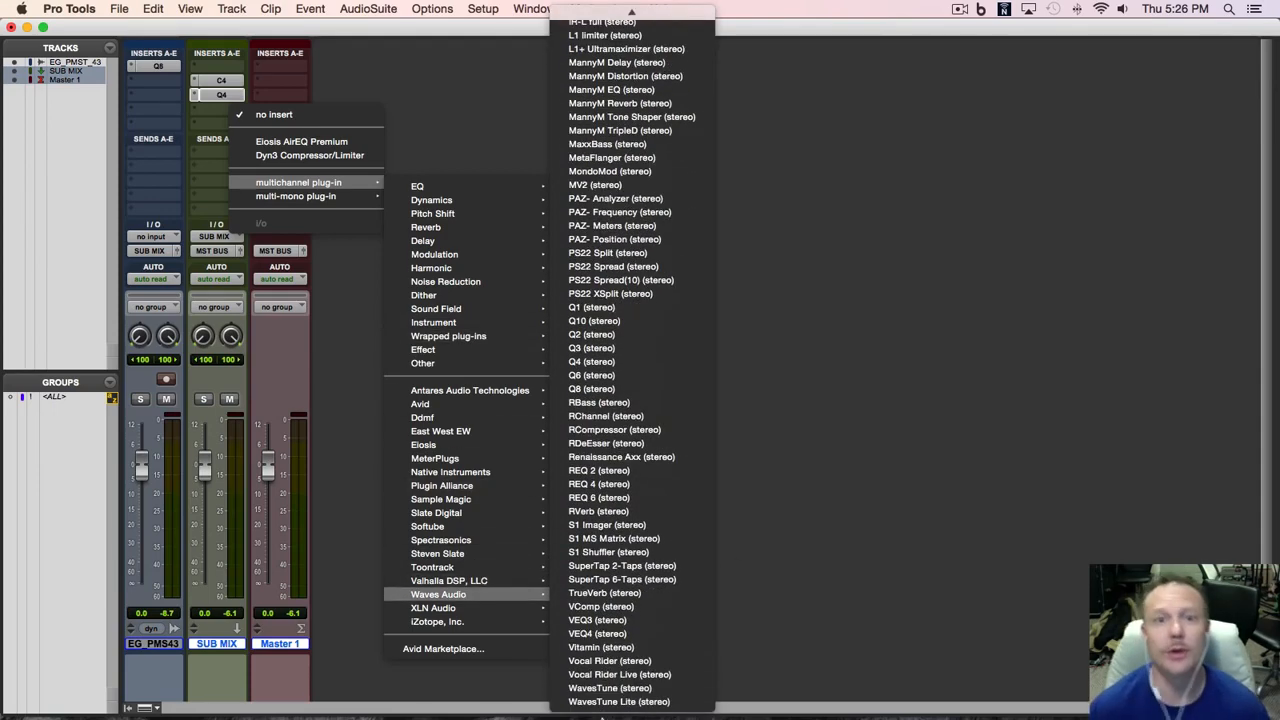
click(605, 648)
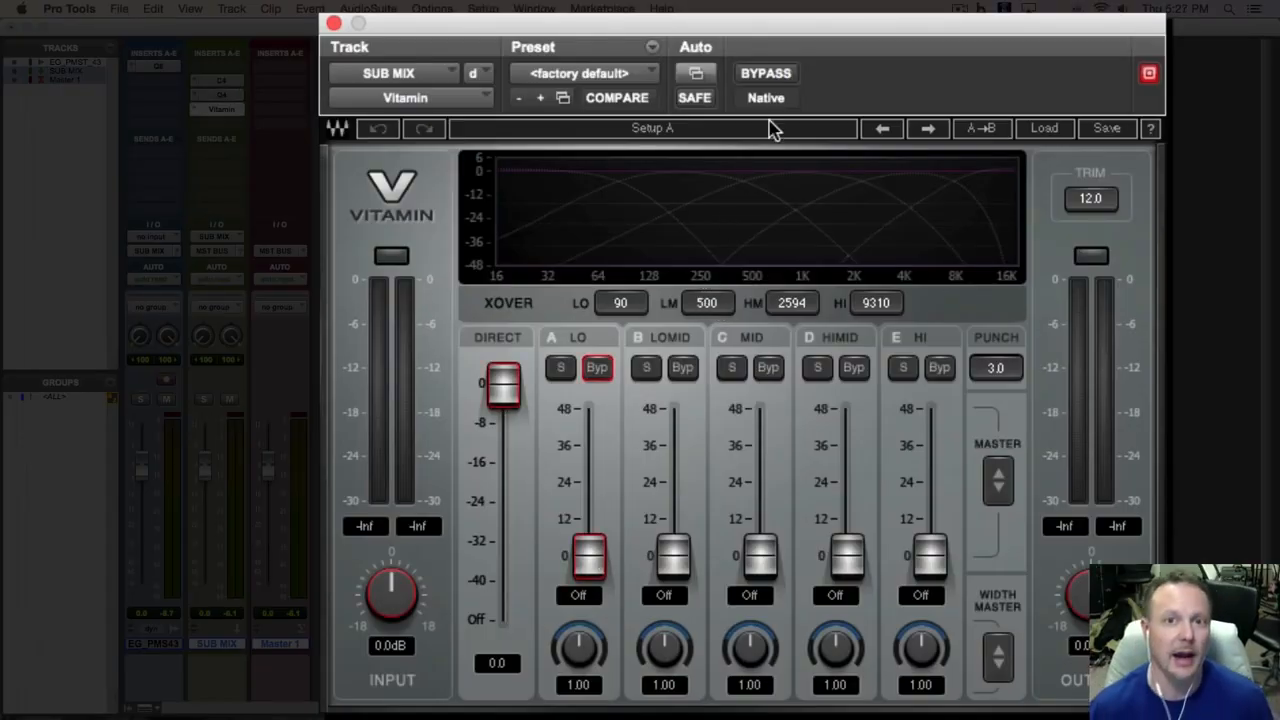
drag(849, 23, 806, 25)
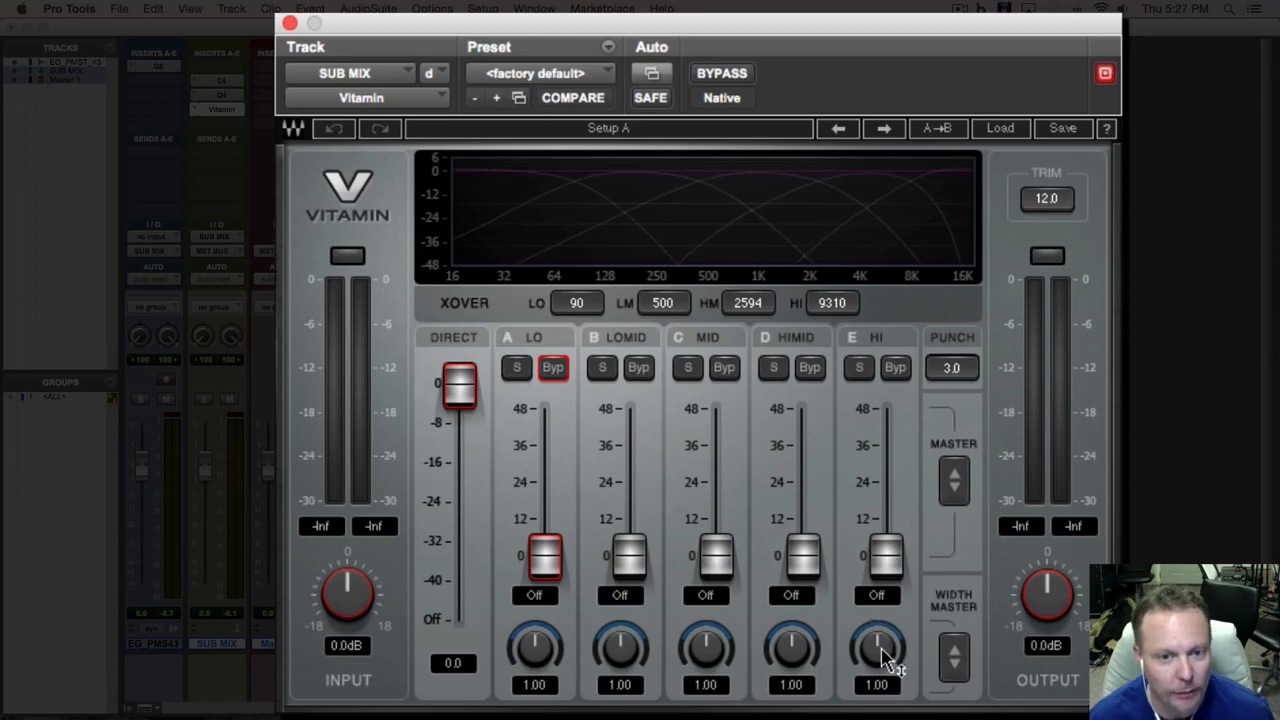
Step: Set Vitamin's band widths to 0.00 for LO, 0.95 for LOMID, 0.96 for MID, 1.20 for HIMID and 1.27 for HI
click(536, 646)
drag(536, 646, 538, 657)
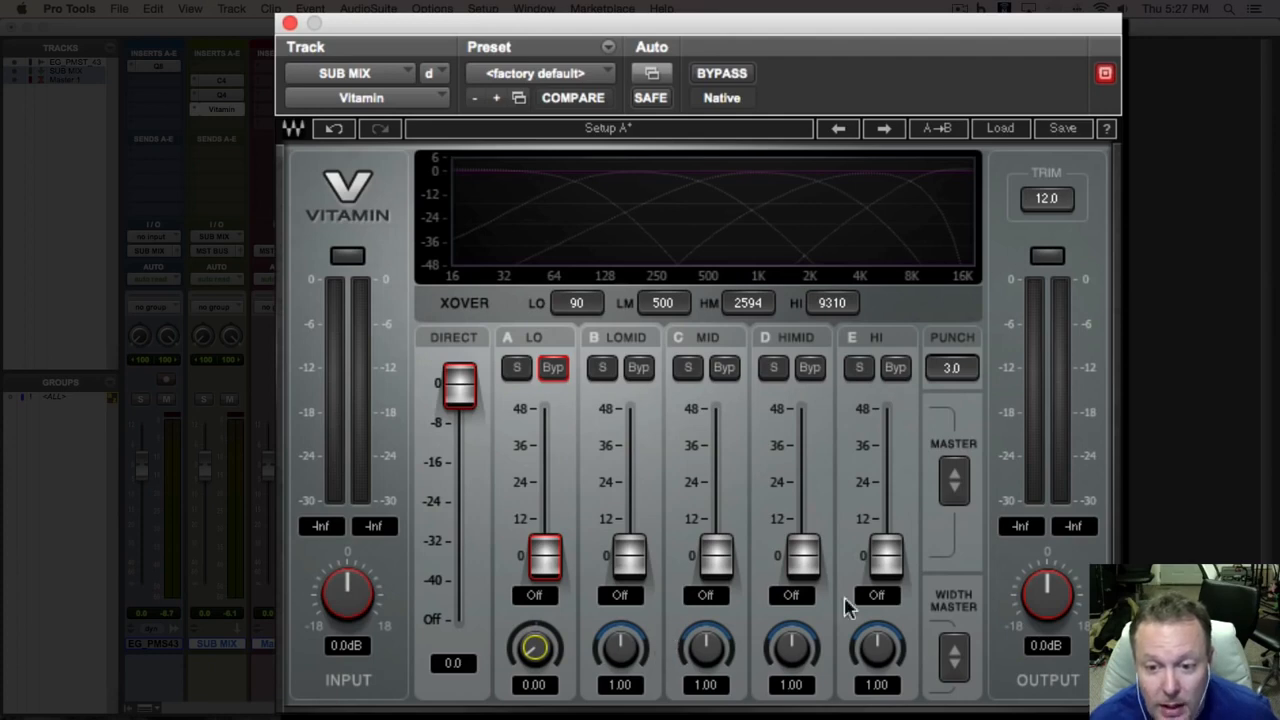
drag(877, 648, 877, 636)
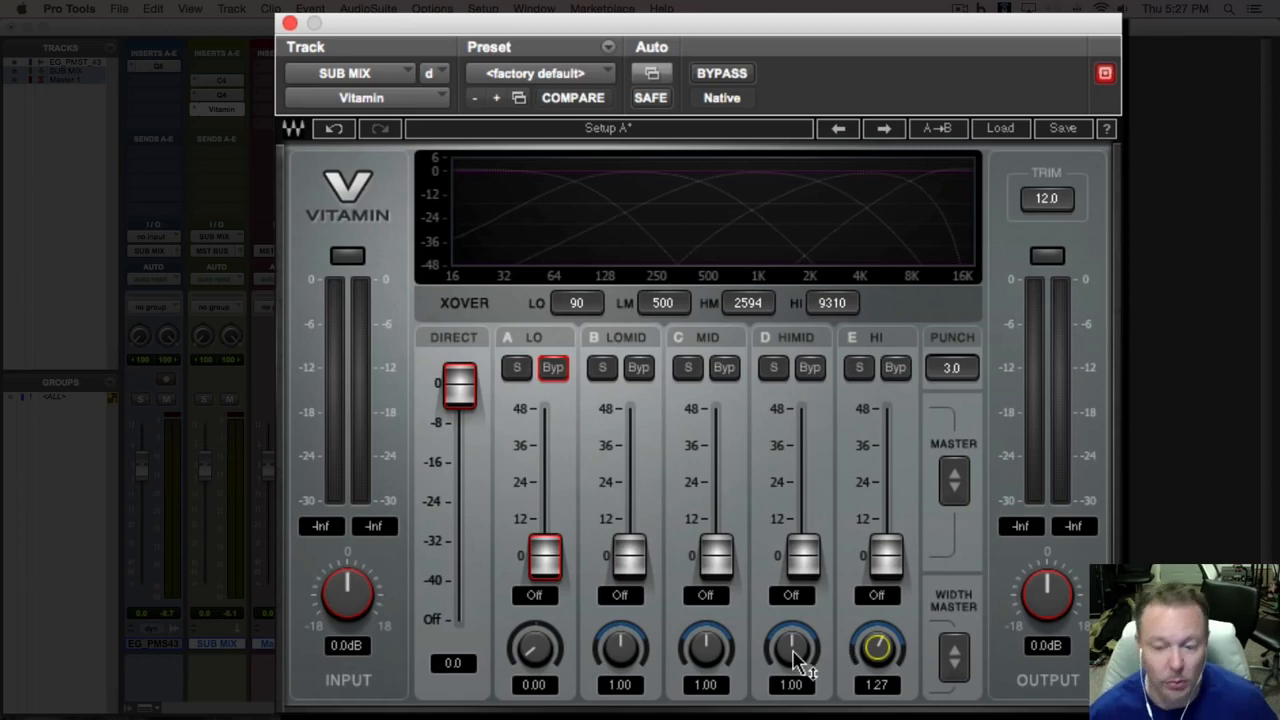
drag(791, 648, 793, 651)
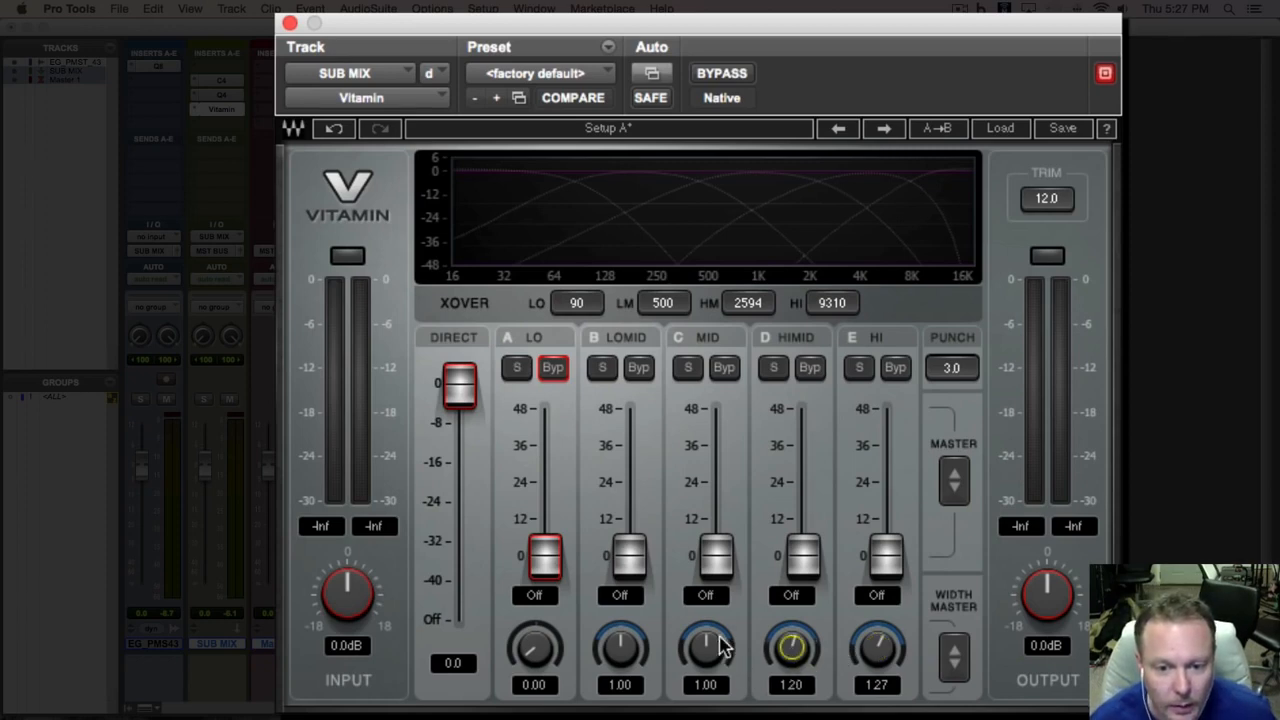
click(712, 642)
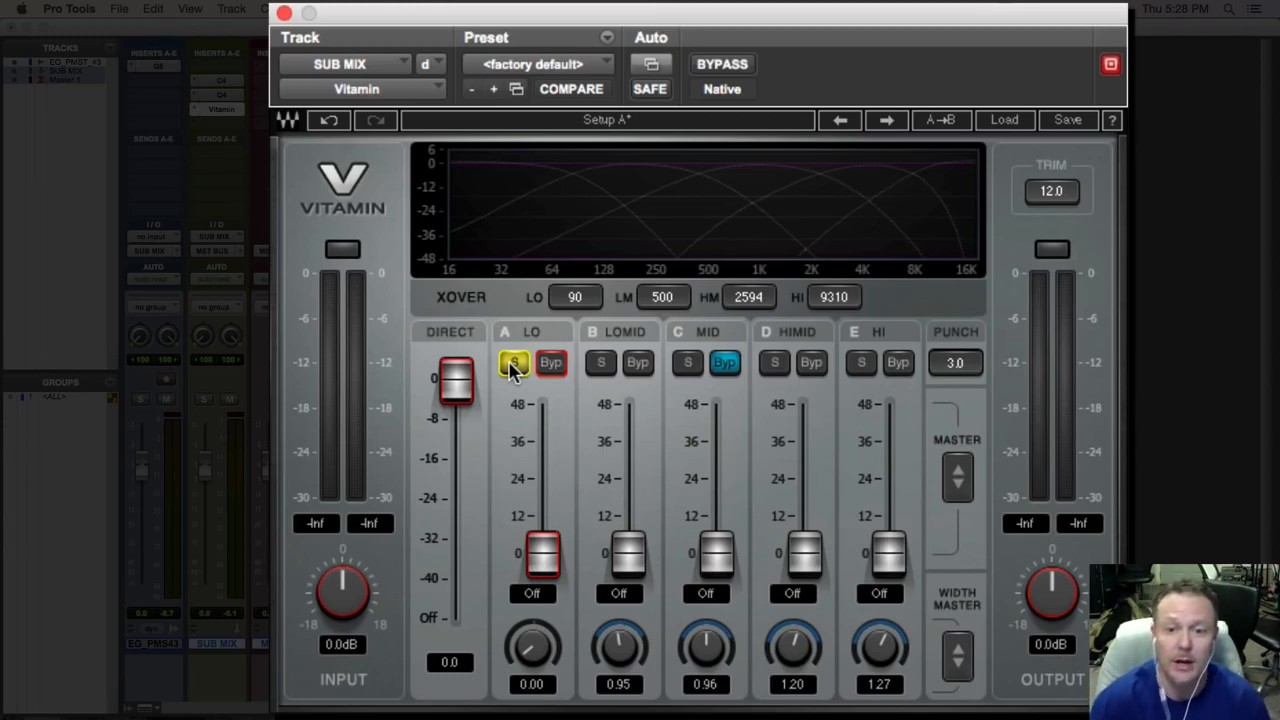
Step: Reactivate the bypassed MID band and, with the song playing, set the soloed LO level to 13.5 and LOMID to 10.0
click(725, 364)
key(space)
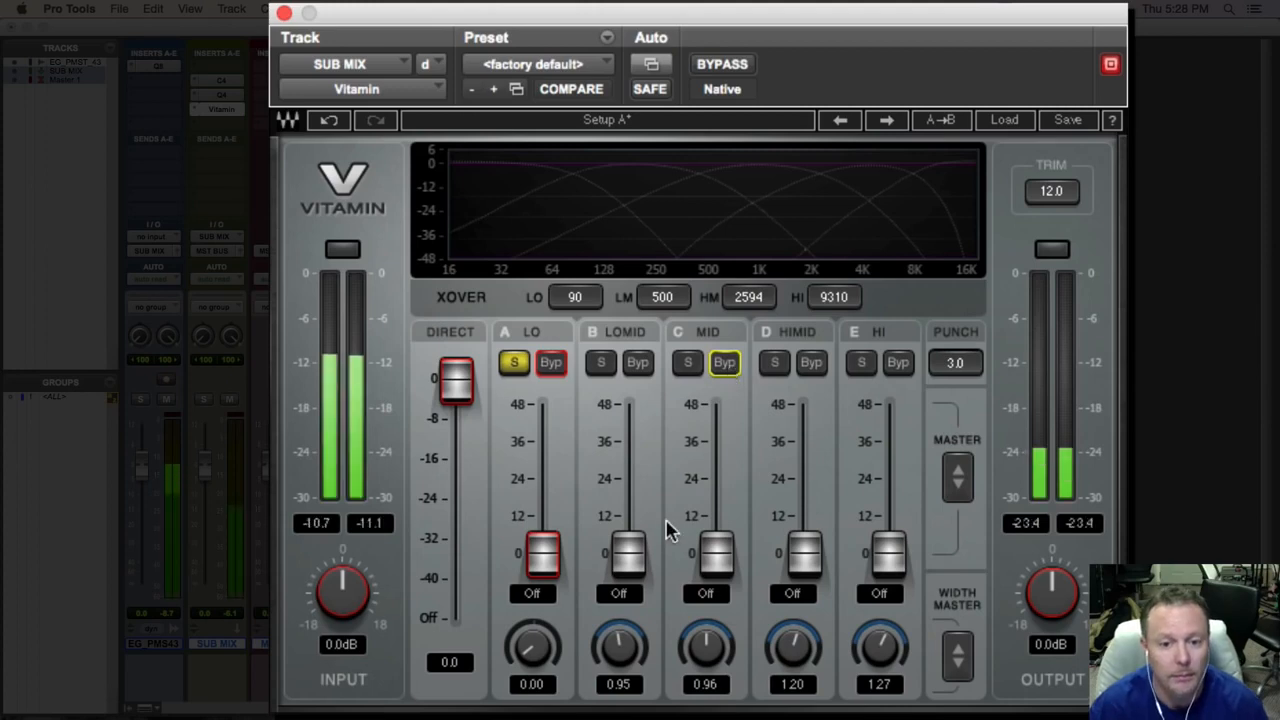
drag(541, 560, 537, 516)
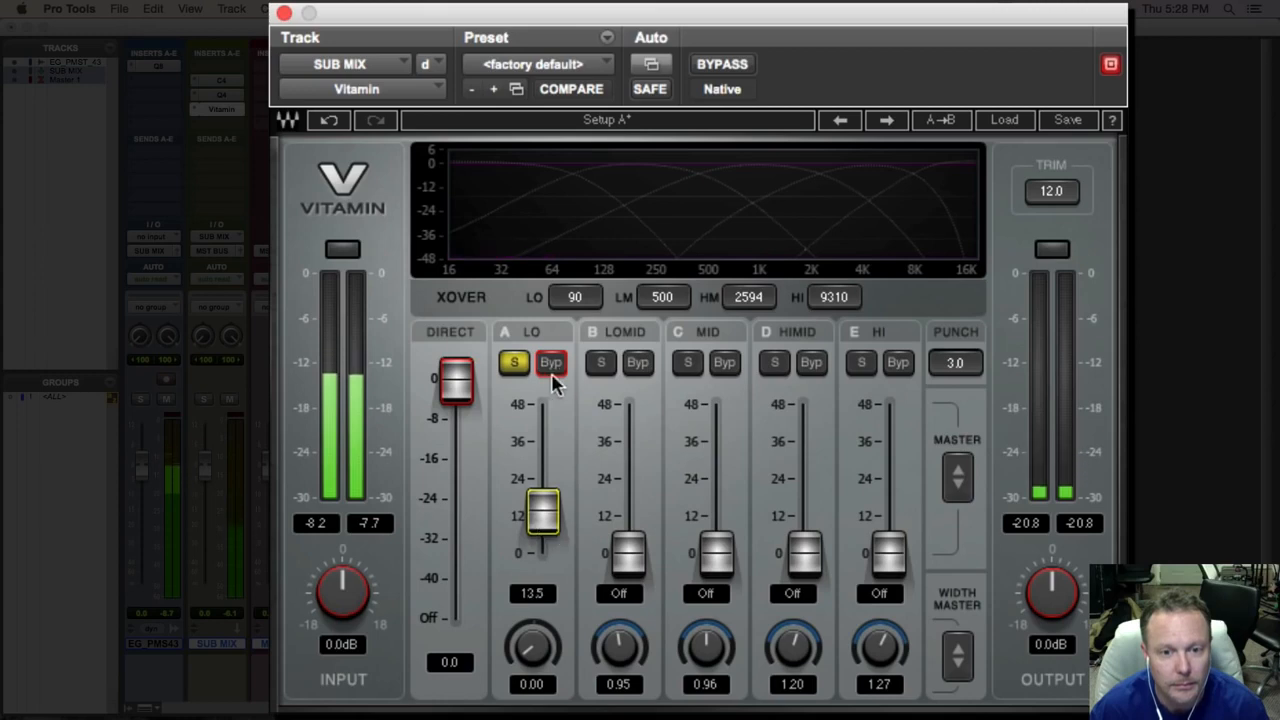
click(601, 362)
drag(628, 552, 630, 522)
Step: Add the MID band to the solo, set its level to 17.4, and raise the LOMID level to 14.7
click(687, 362)
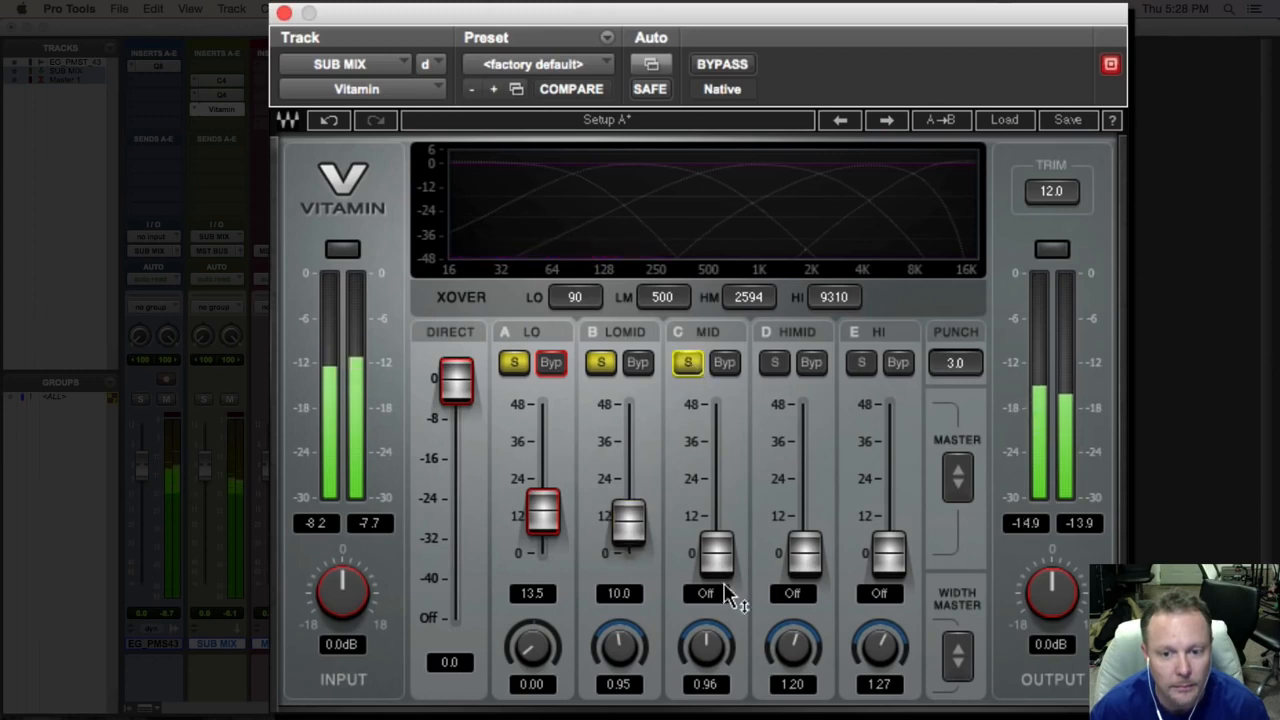
drag(727, 562, 716, 497)
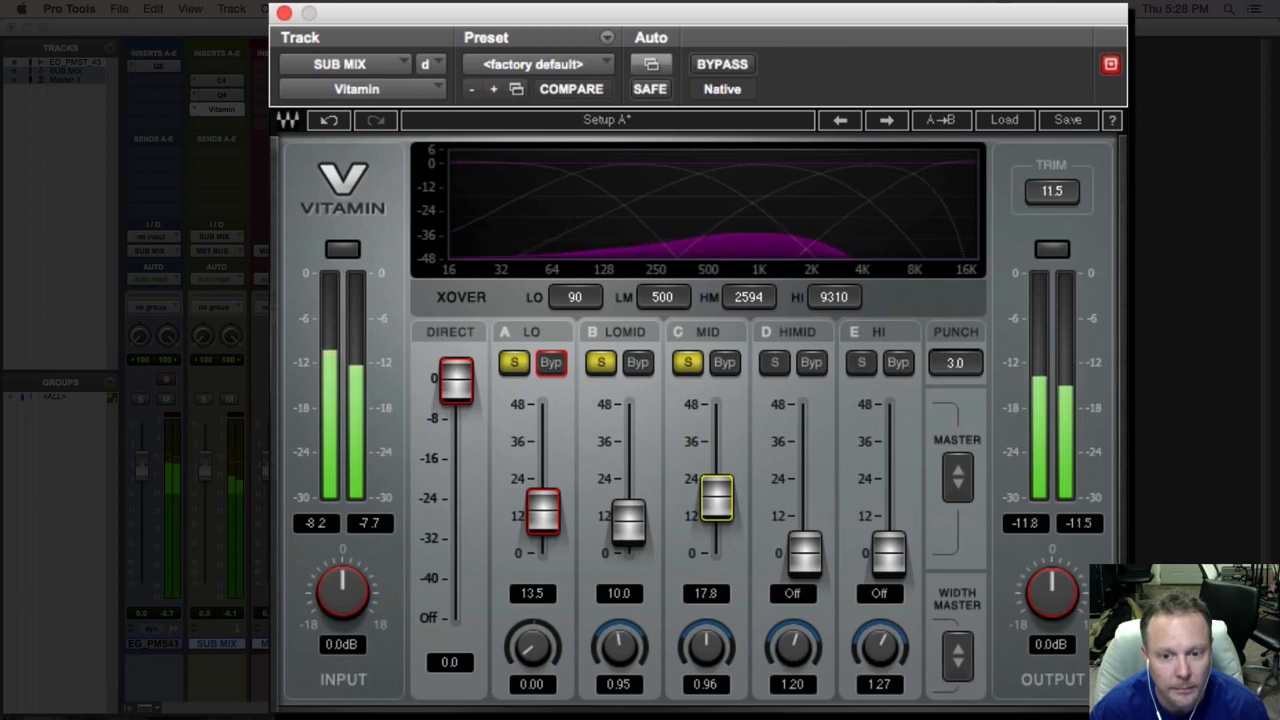
drag(716, 497, 716, 498)
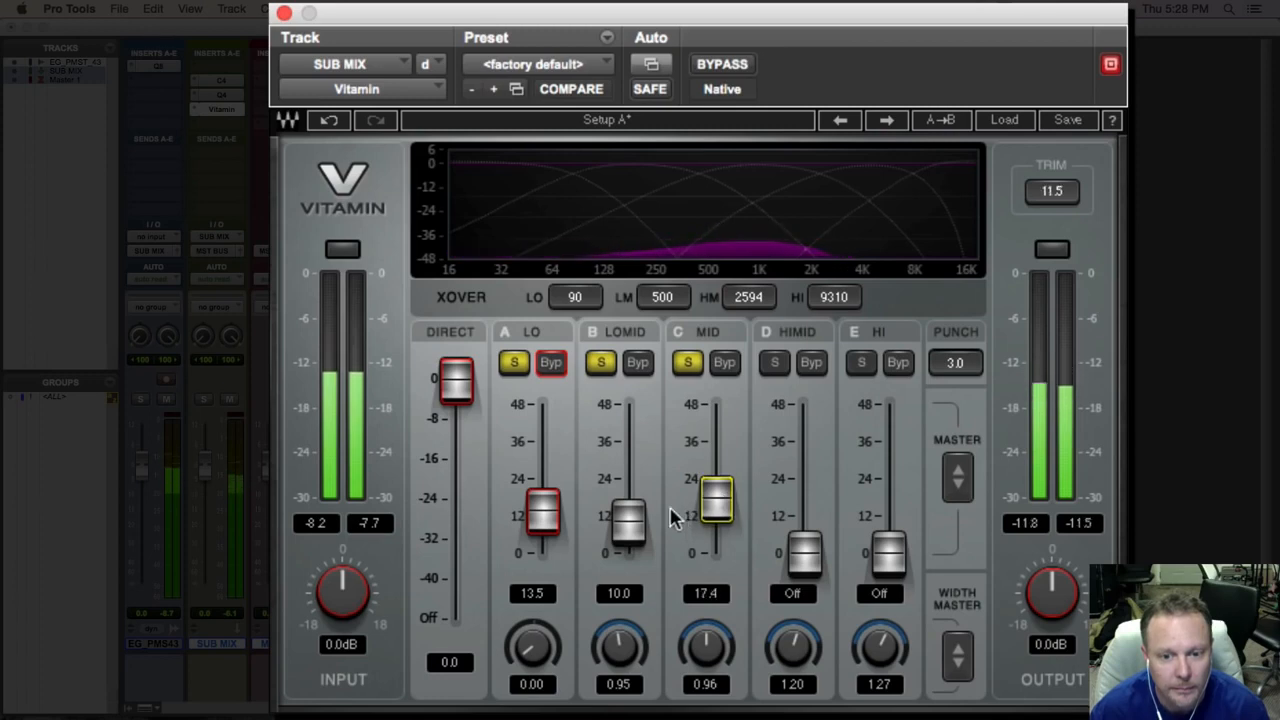
drag(632, 522, 628, 507)
Step: Solo the HIMID and HI bands too, set their levels to 9.3 and 13.3, and compare the result against bypass
click(774, 362)
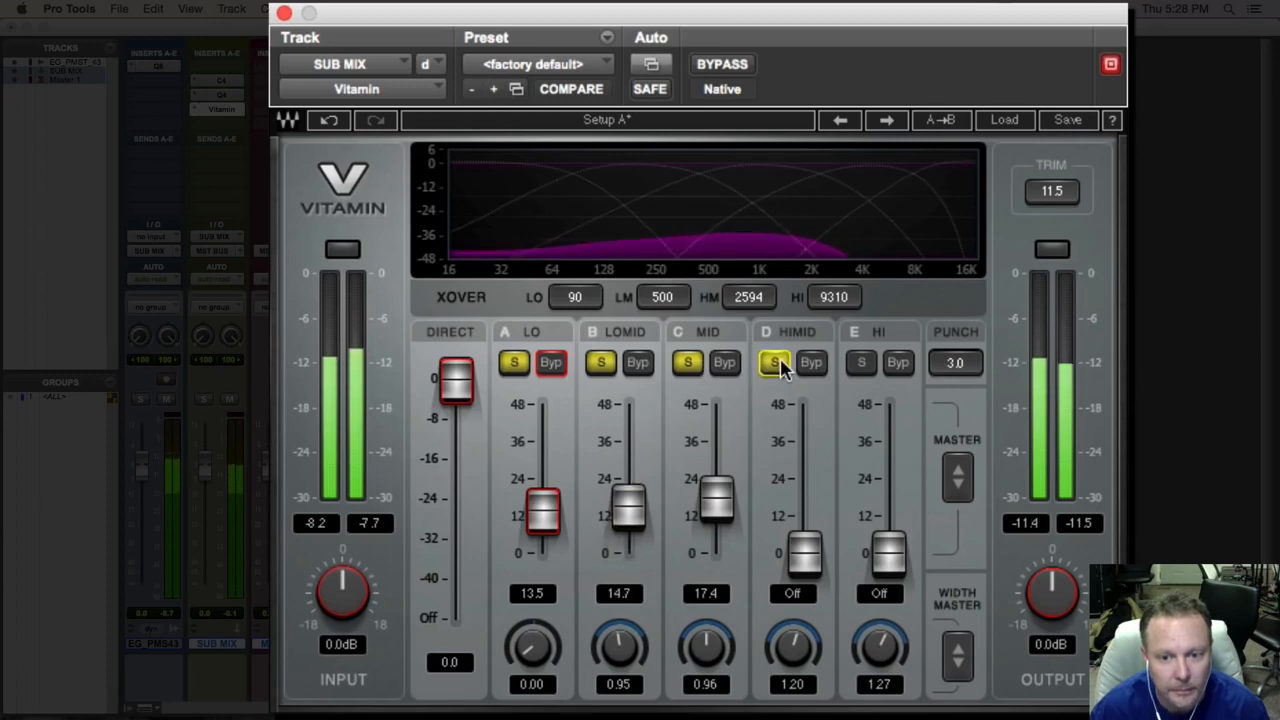
click(805, 553)
drag(805, 553, 805, 526)
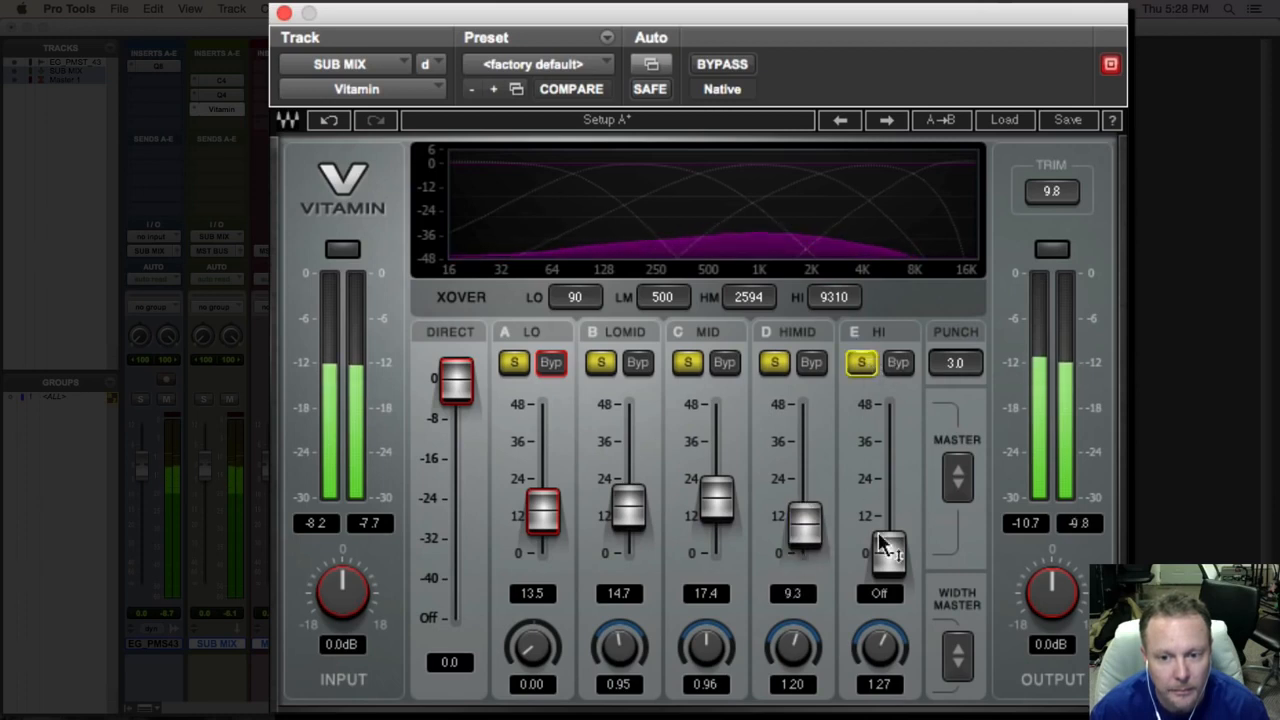
drag(888, 552, 888, 511)
click(742, 72)
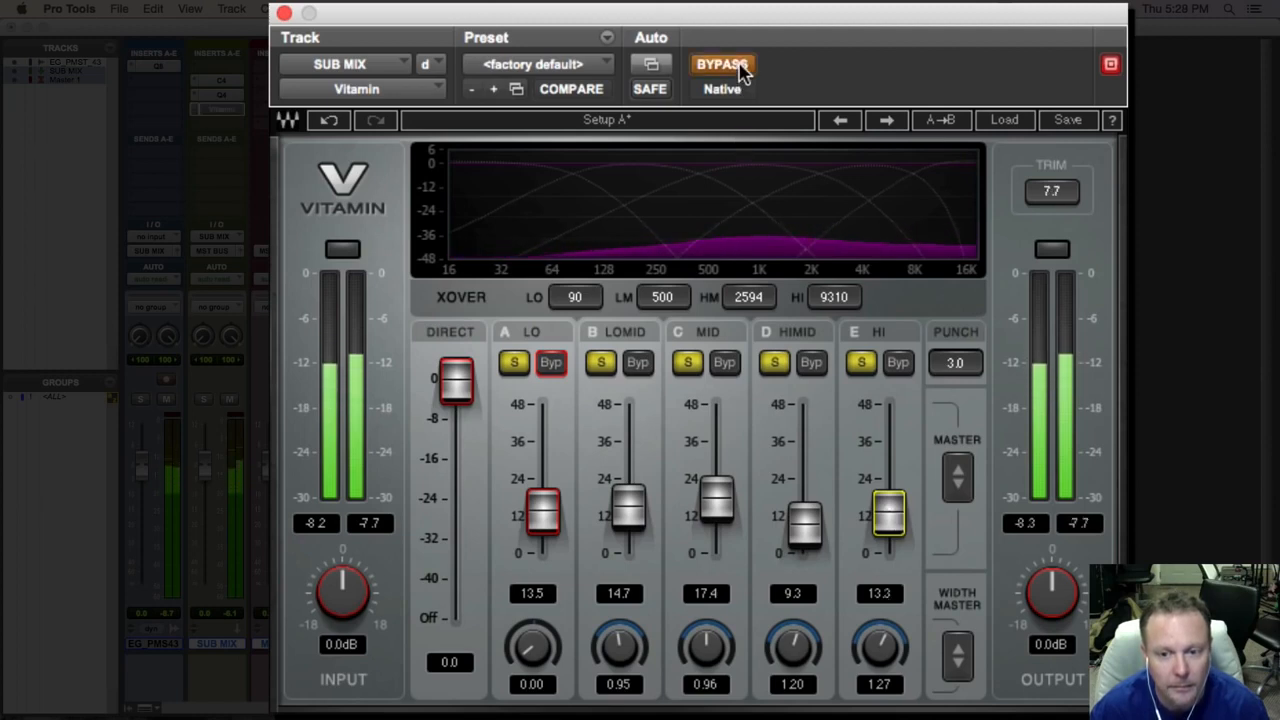
click(741, 68)
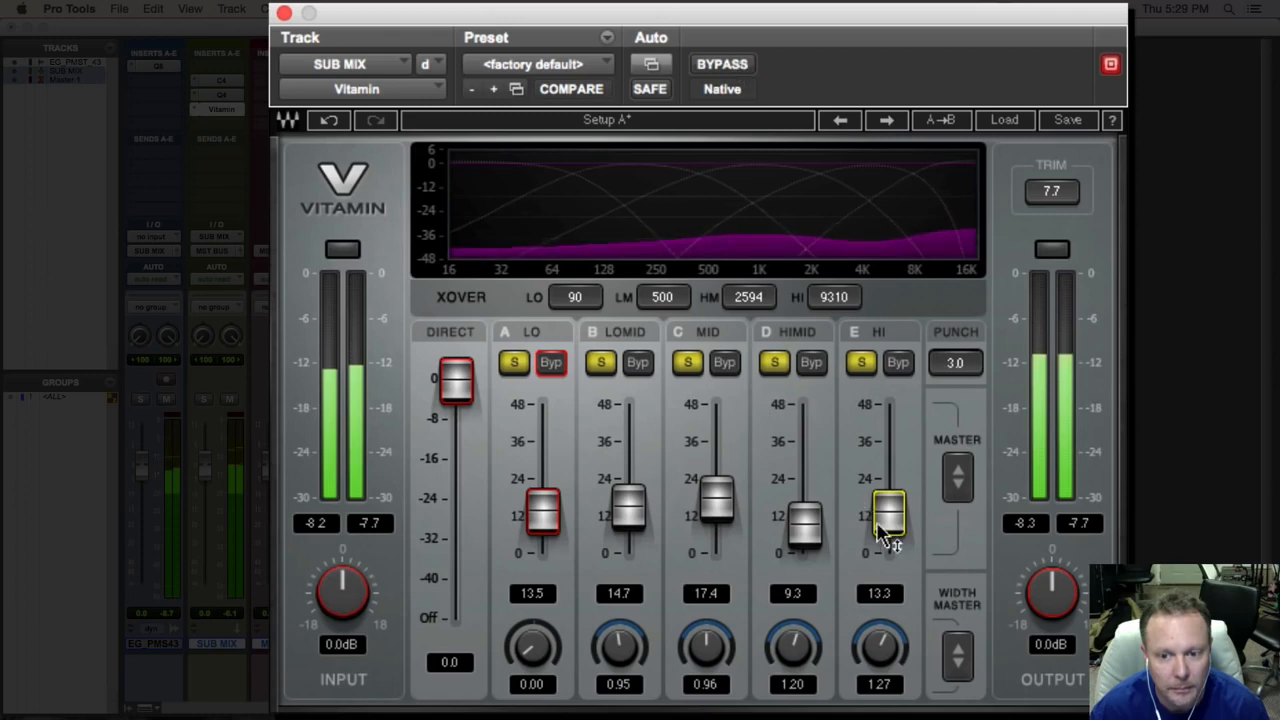
Step: Fine-tune the Vitamin levels to 15.6 for HIMID, 16.0 for HI, 18.0 for MID, 18.1 for LO and 15.4 for LOMID
drag(800, 535, 802, 514)
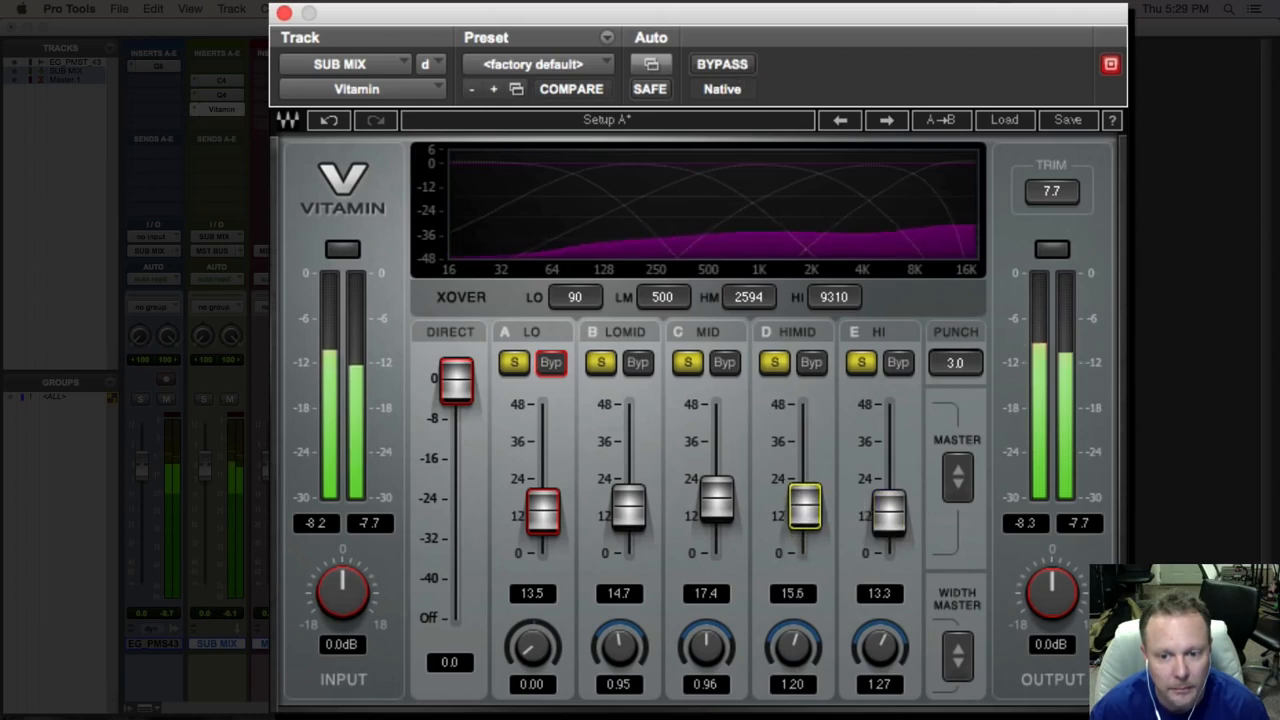
drag(893, 515, 893, 505)
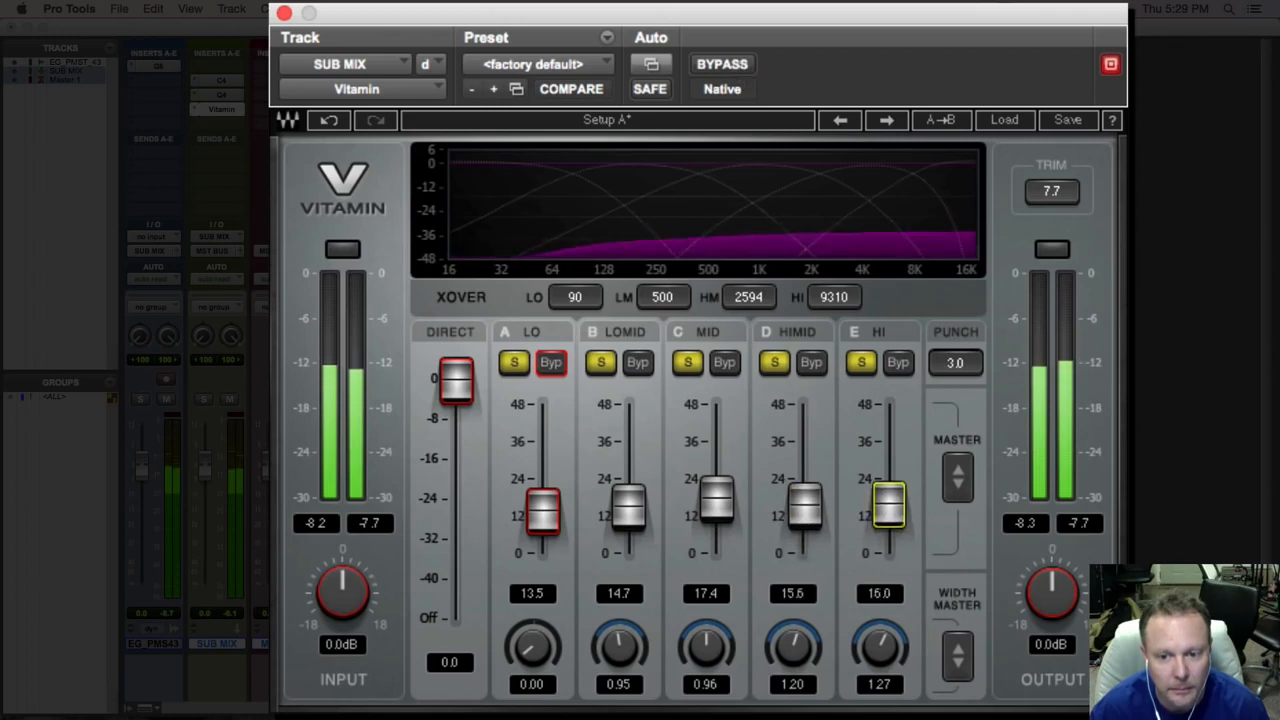
click(722, 512)
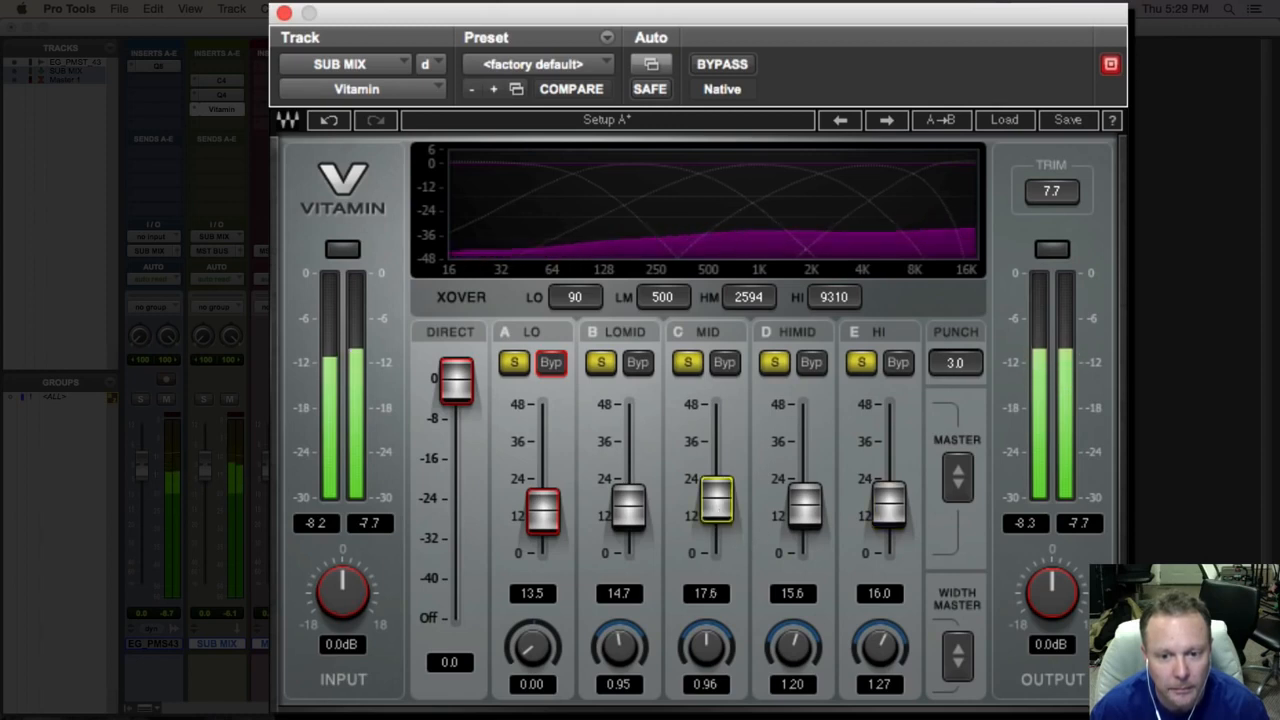
drag(716, 502, 716, 498)
drag(548, 520, 543, 497)
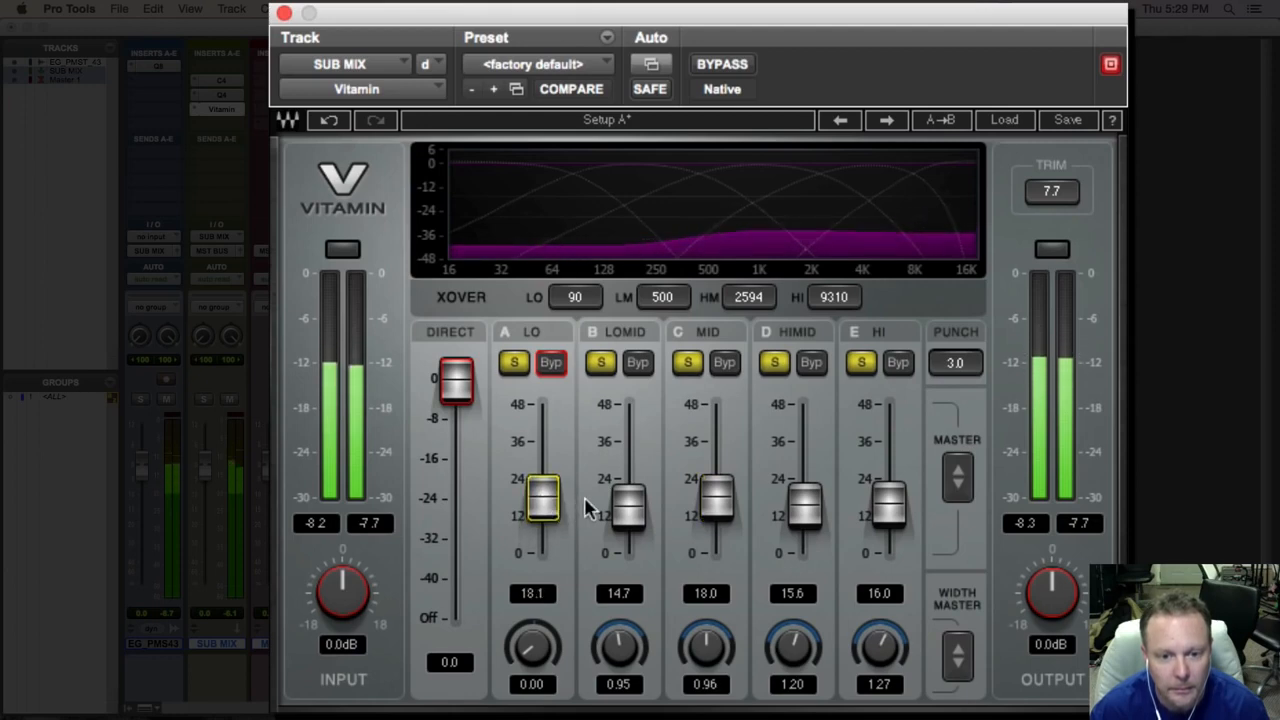
drag(632, 522, 632, 517)
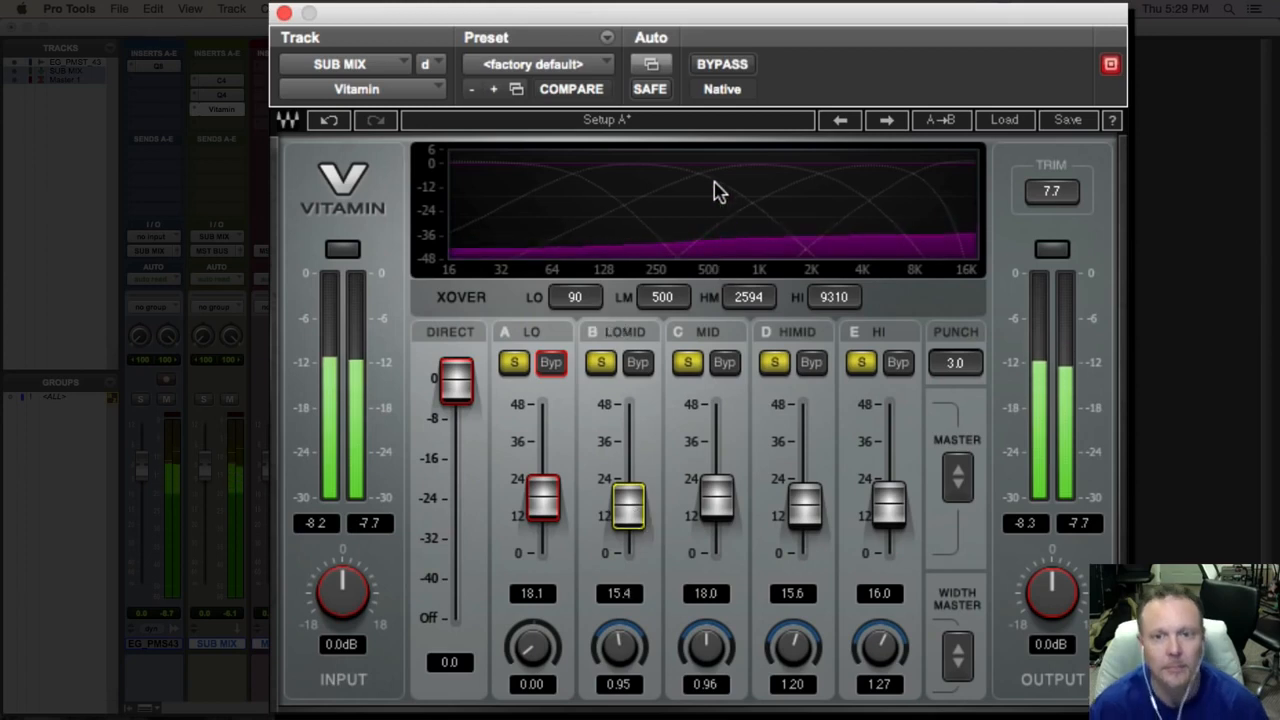
Step: Compare the Vitamin enhancement against bypass, and audition the song with the MID band's solo off and on
click(722, 65)
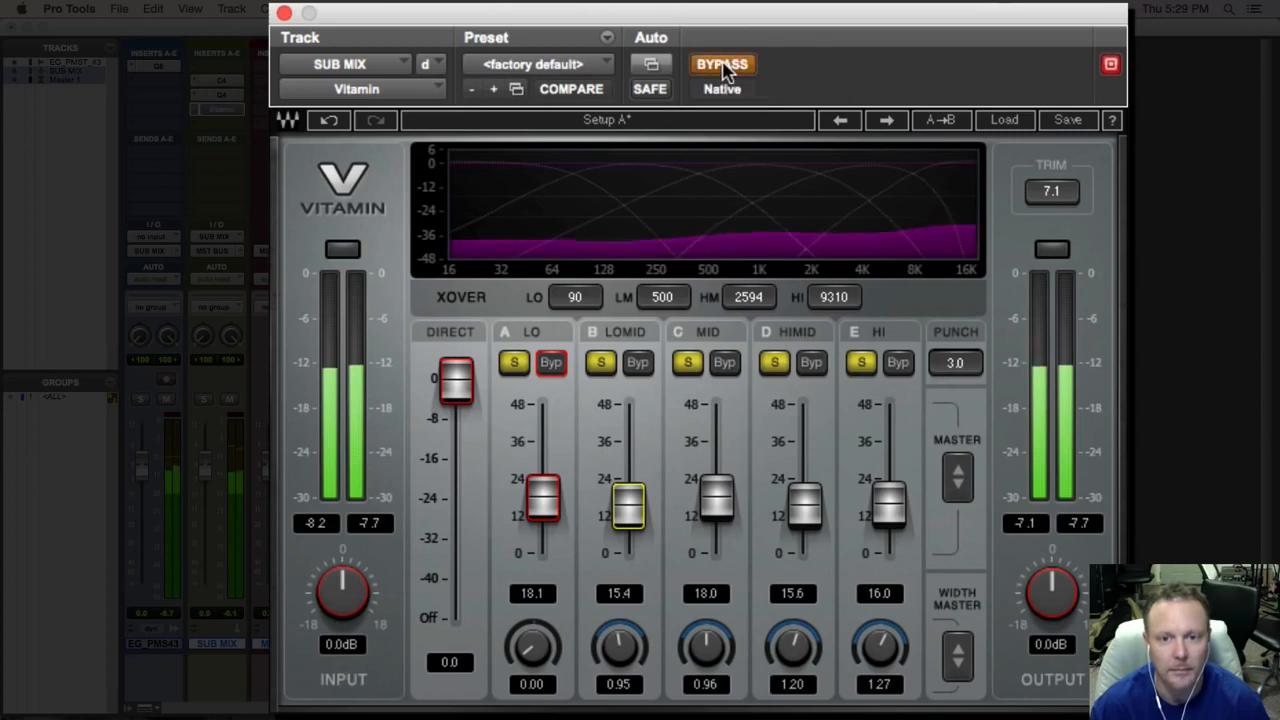
click(722, 65)
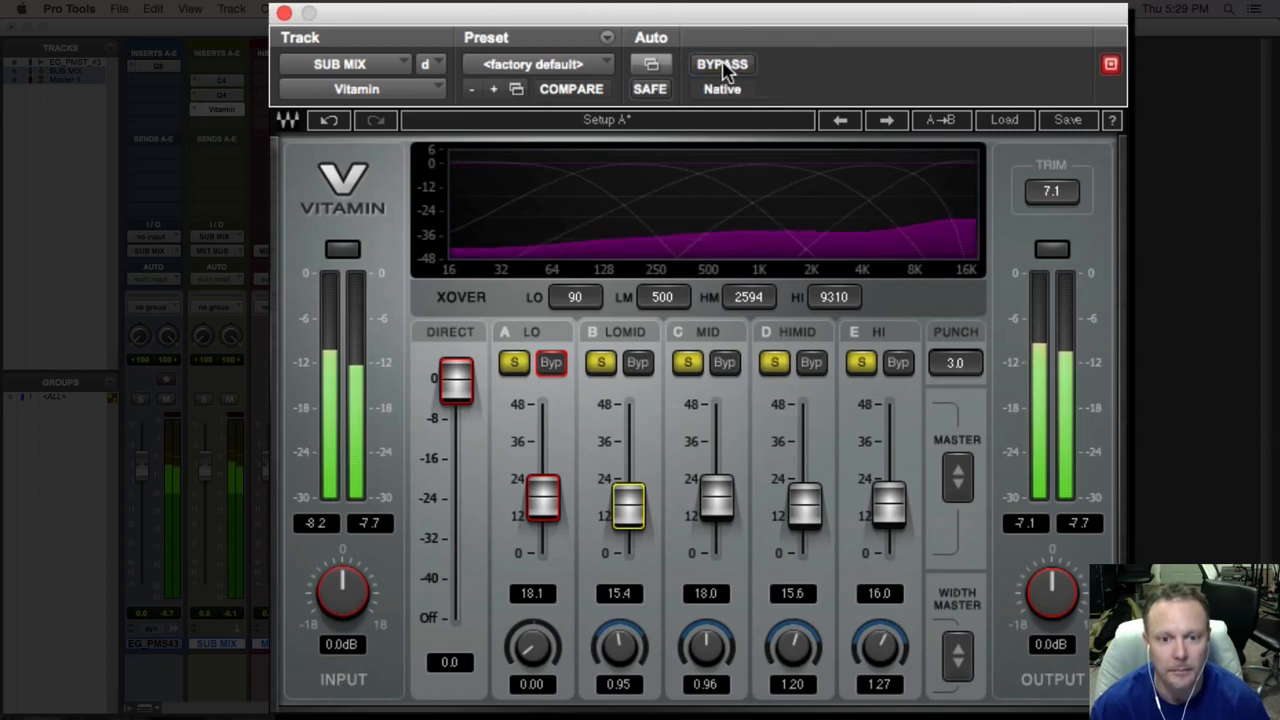
click(688, 366)
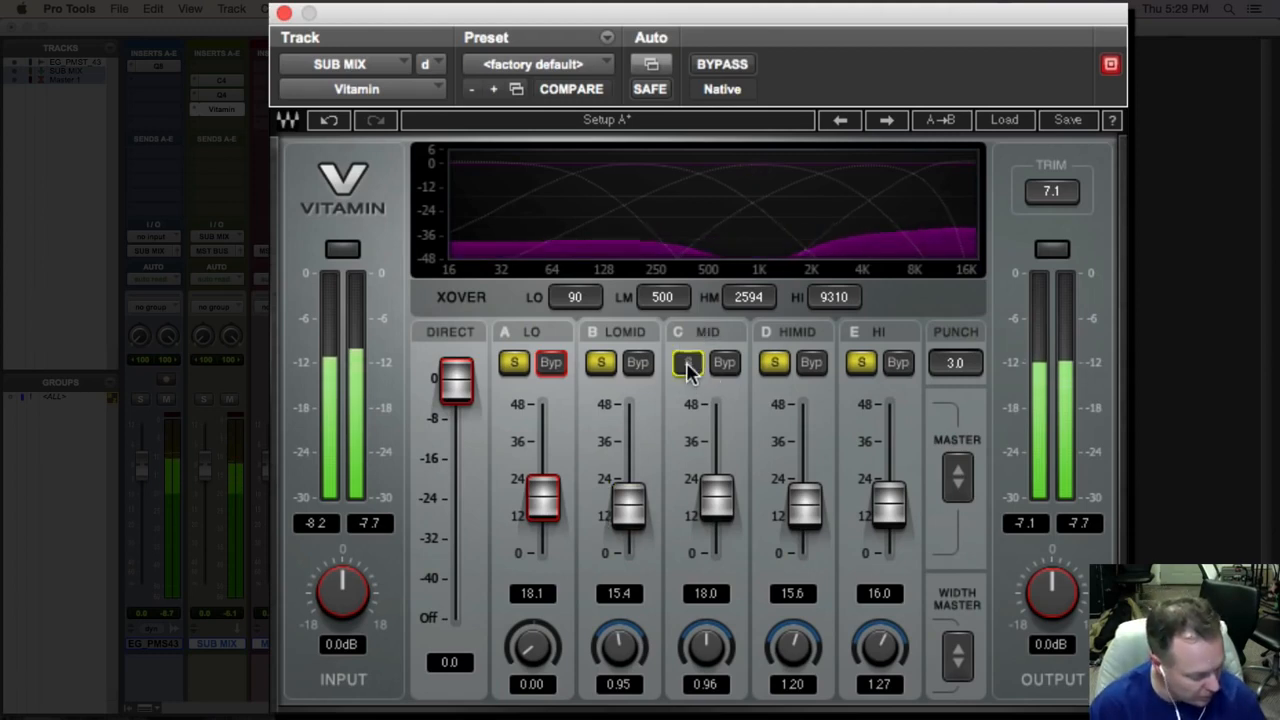
click(687, 366)
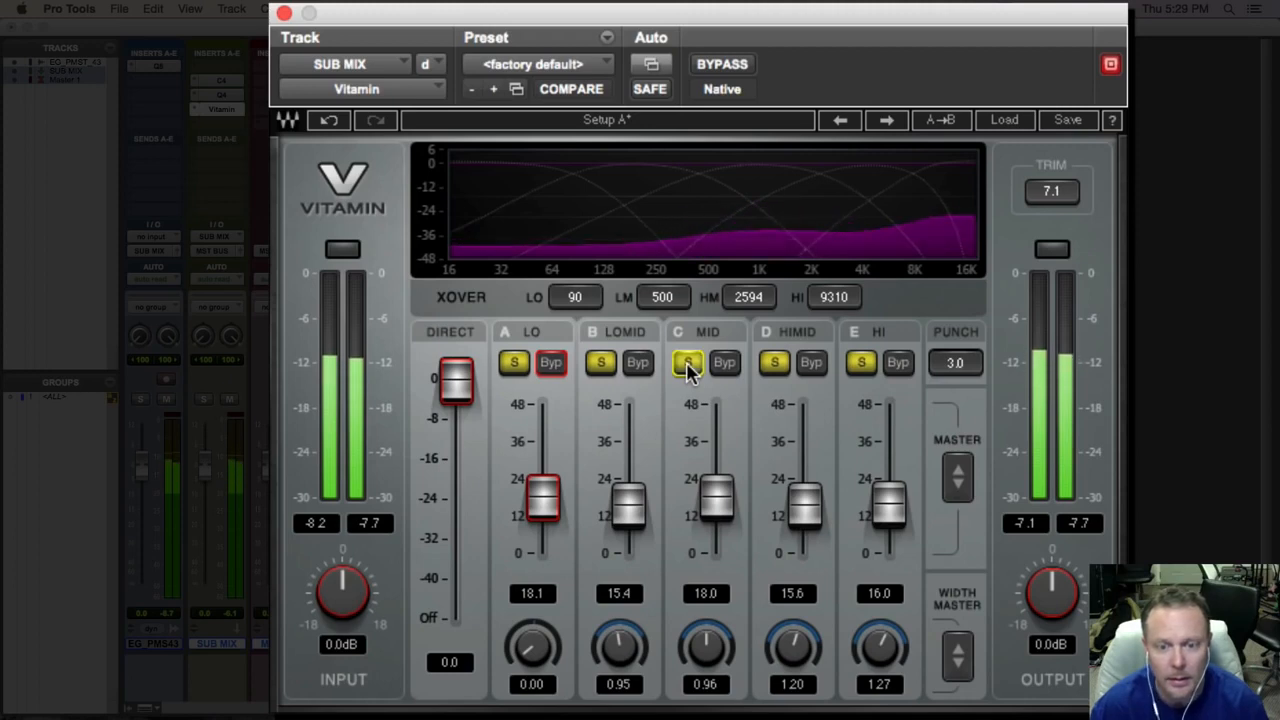
Step: Take the LOMID, LO and MID bands out of solo, leaving only HIMID and HI soloed
click(600, 366)
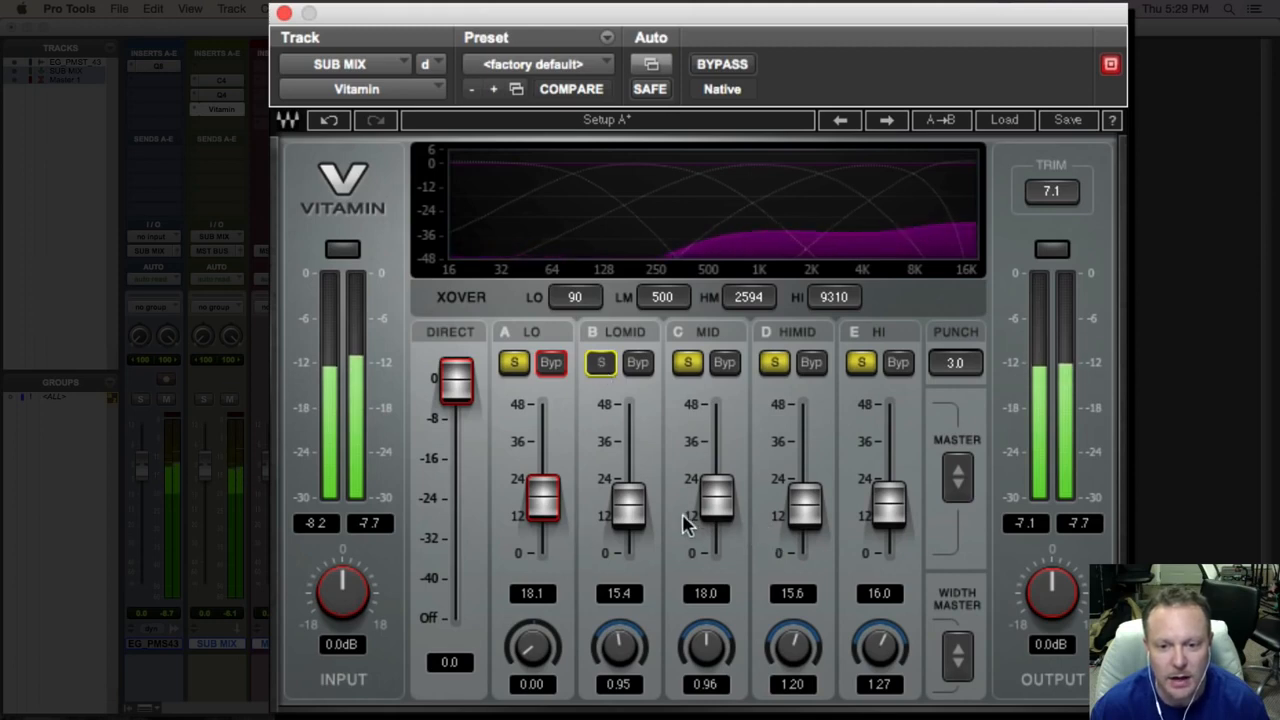
click(516, 364)
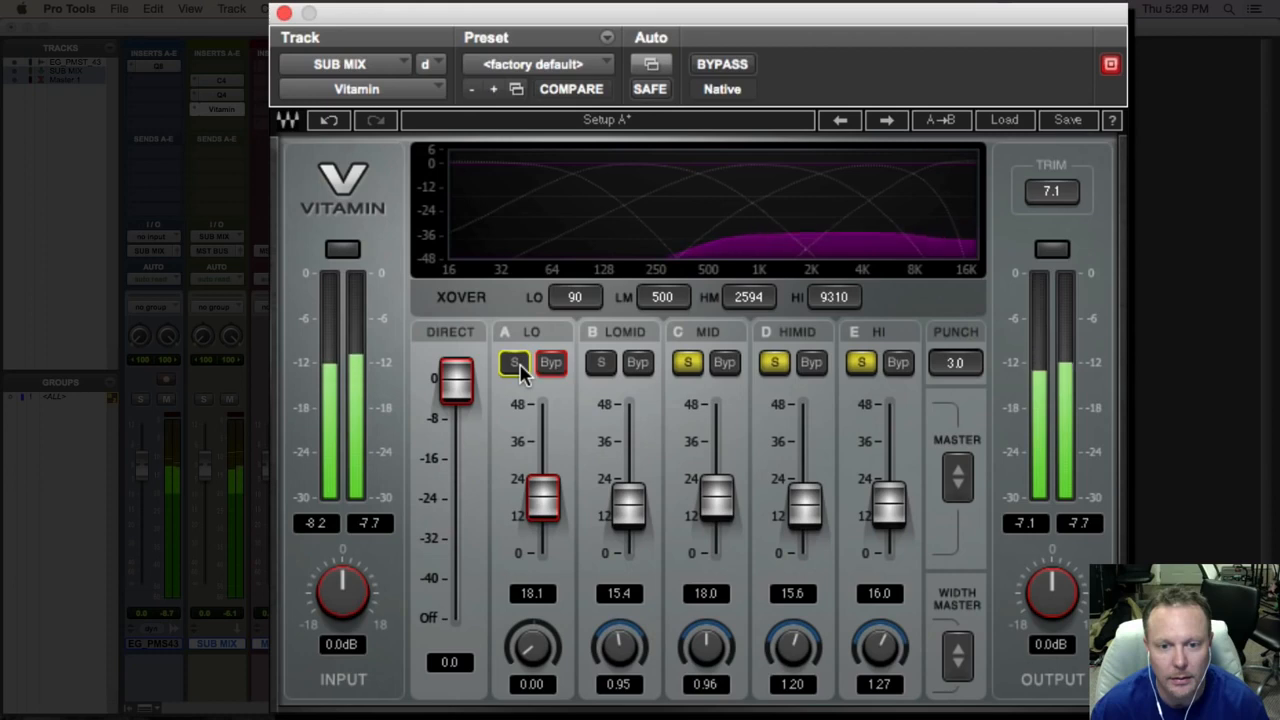
click(688, 365)
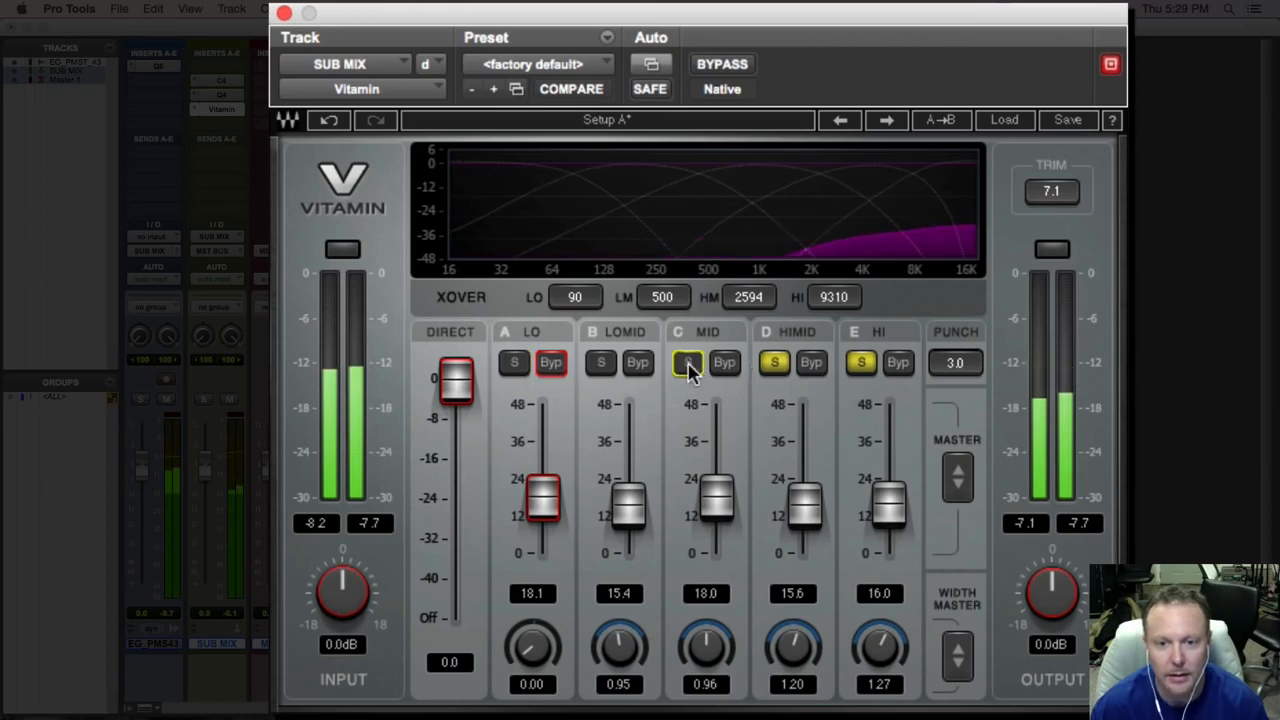
Step: Set the HIMID level to 23.3 and the HI level to 28.5 with only those two bands soloed
click(688, 365)
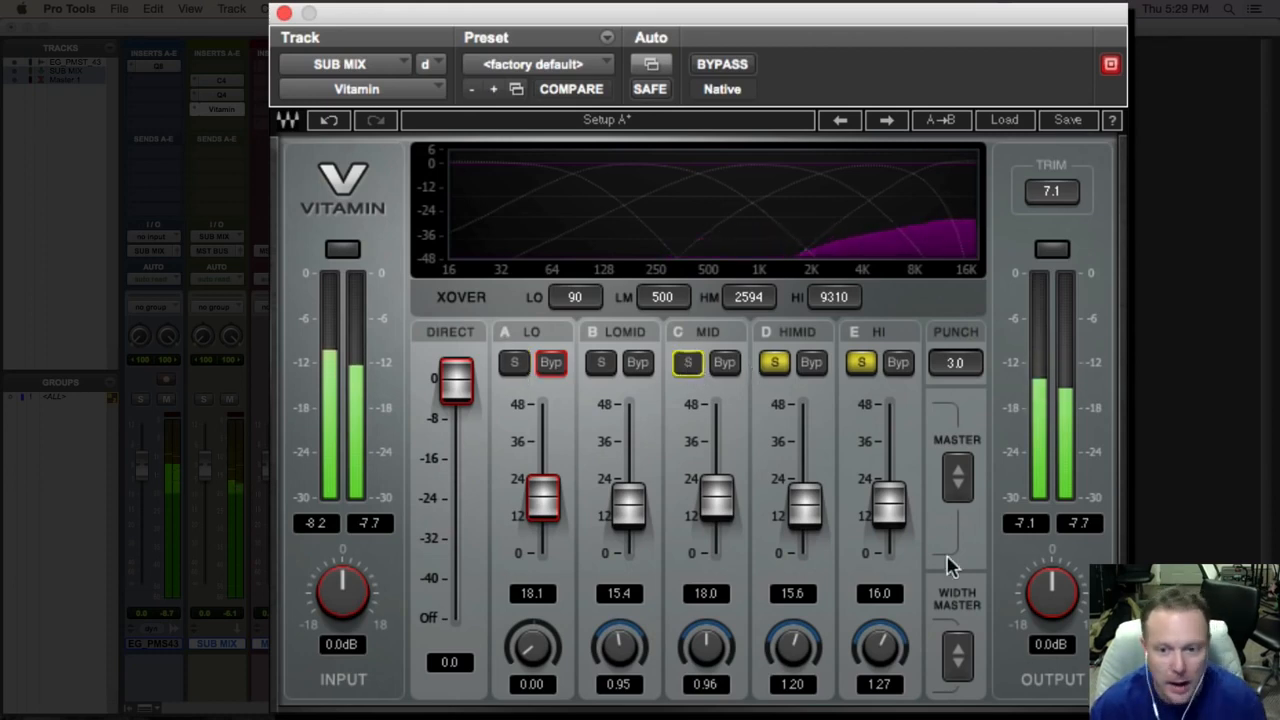
drag(805, 508, 805, 480)
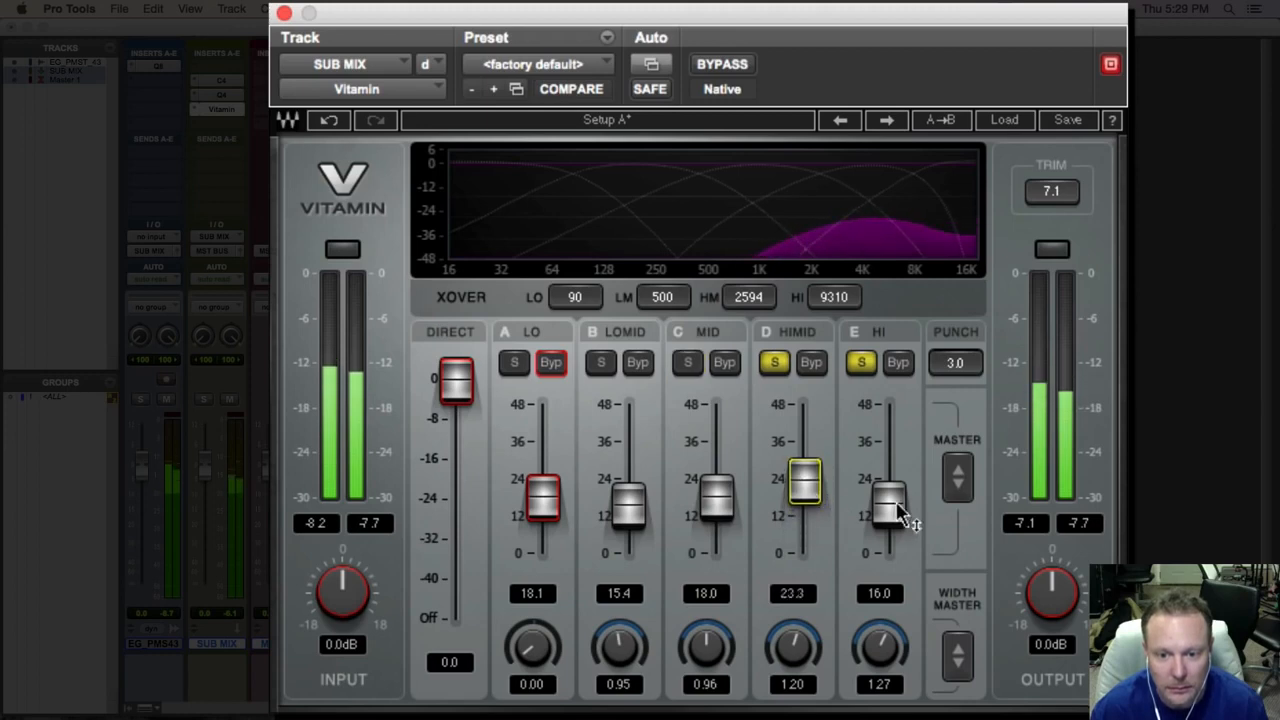
drag(900, 510, 889, 466)
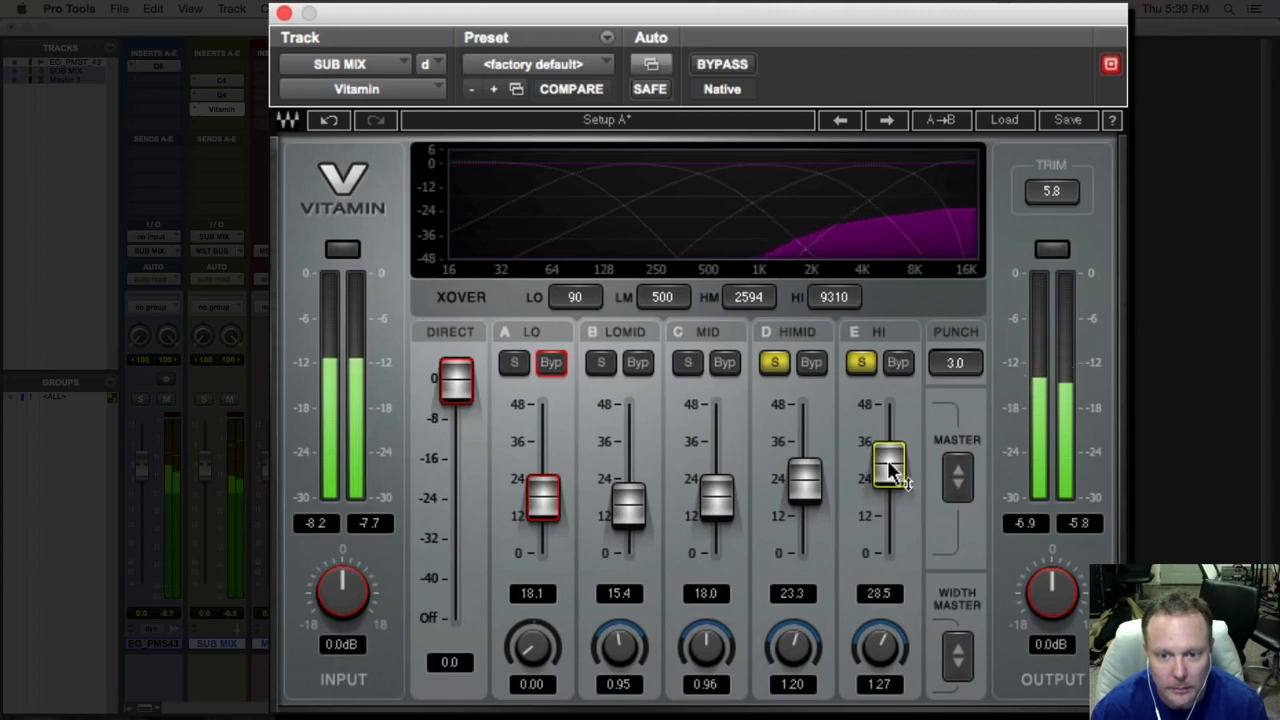
Step: Solo the MID, LOMID and LO bands again so that all five bands are soloed
click(562, 366)
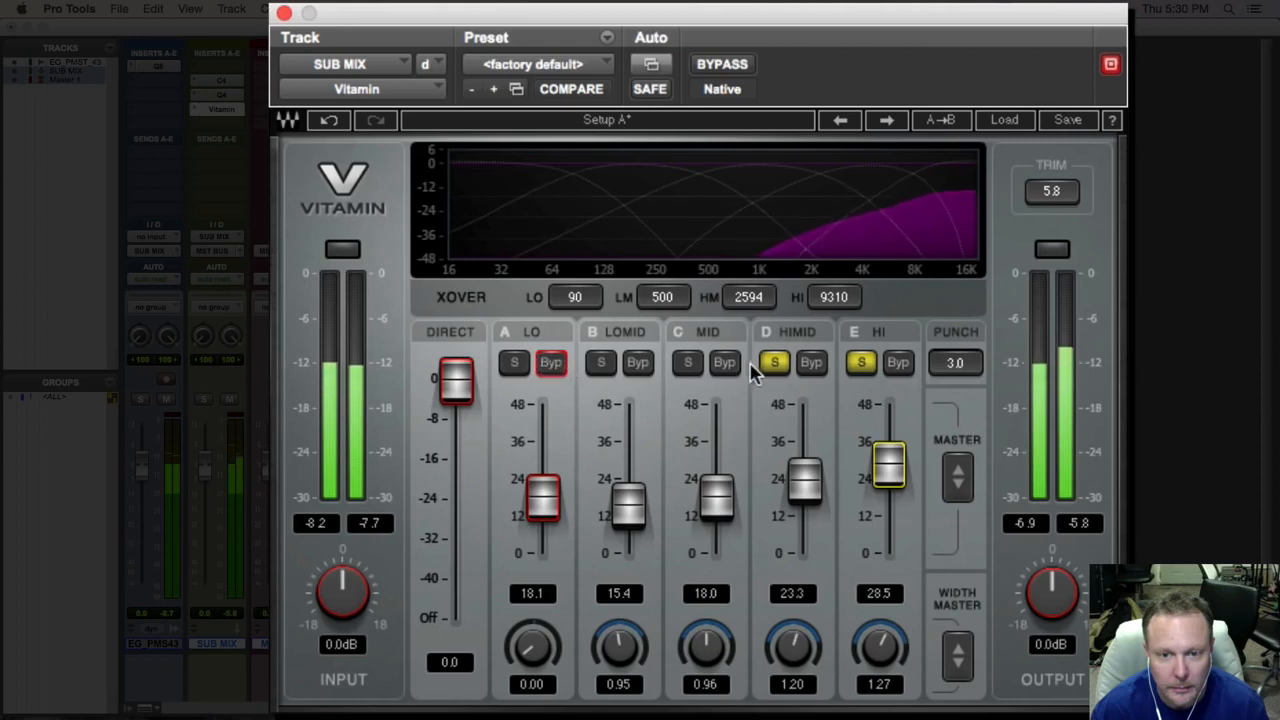
click(688, 363)
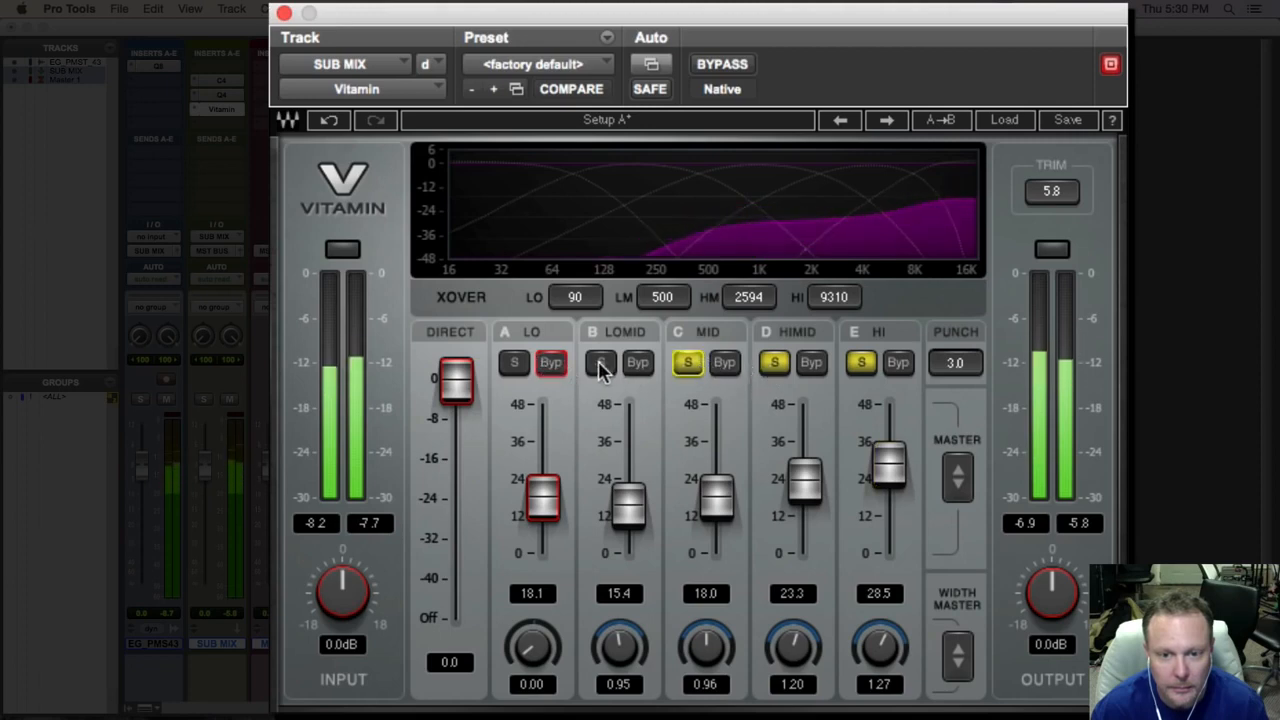
click(601, 363)
click(512, 366)
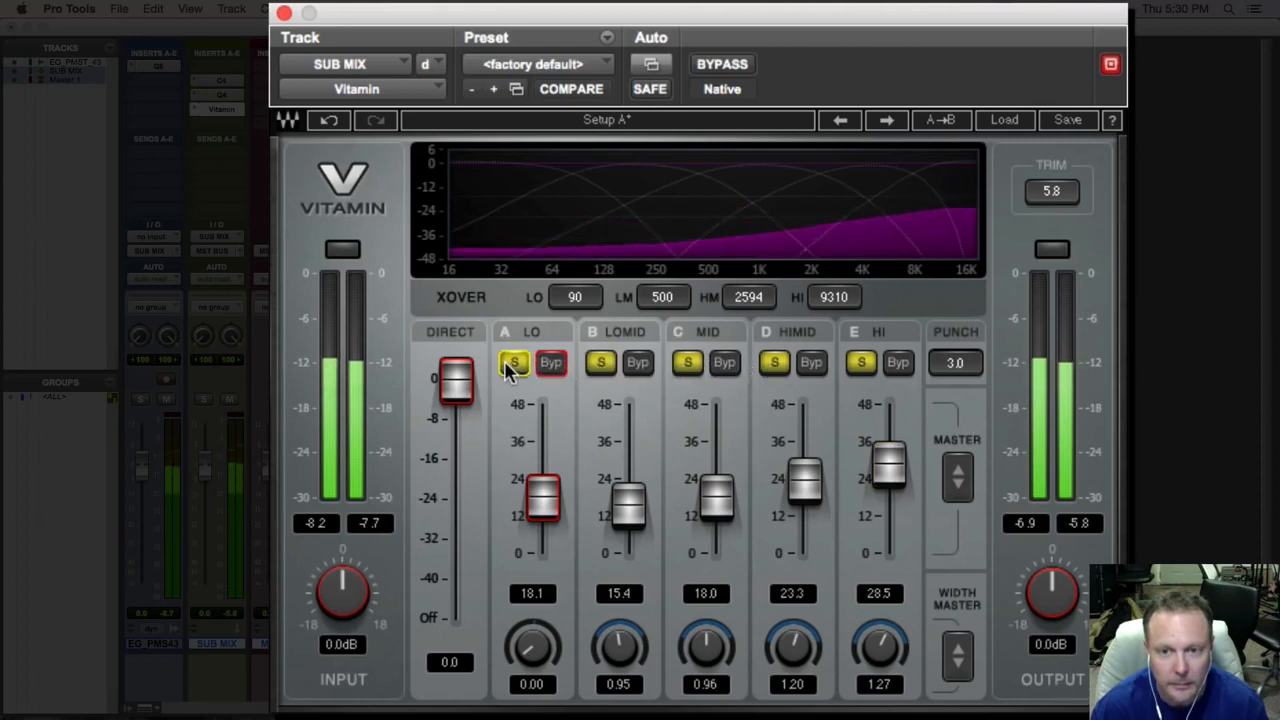
Step: Set the LO level to 26.2 and the LOMID level to 16.1, and compare the enhancement against bypass
drag(546, 508, 546, 484)
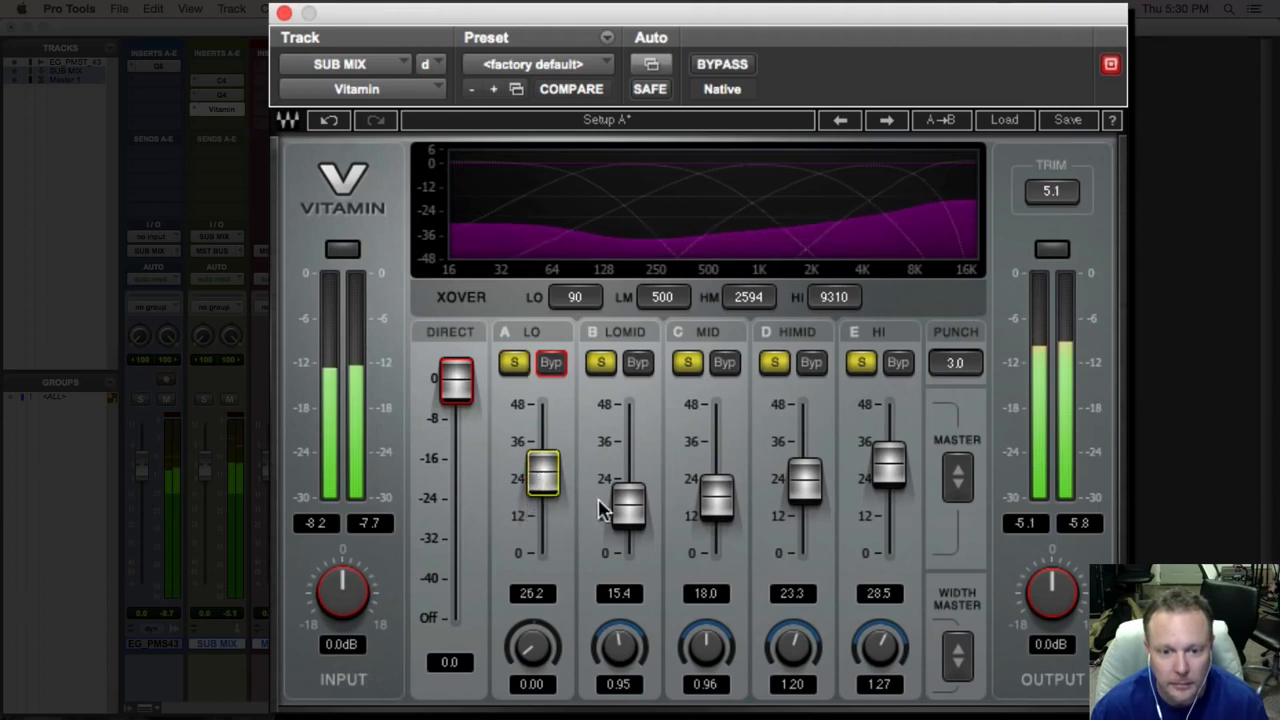
drag(628, 506, 628, 502)
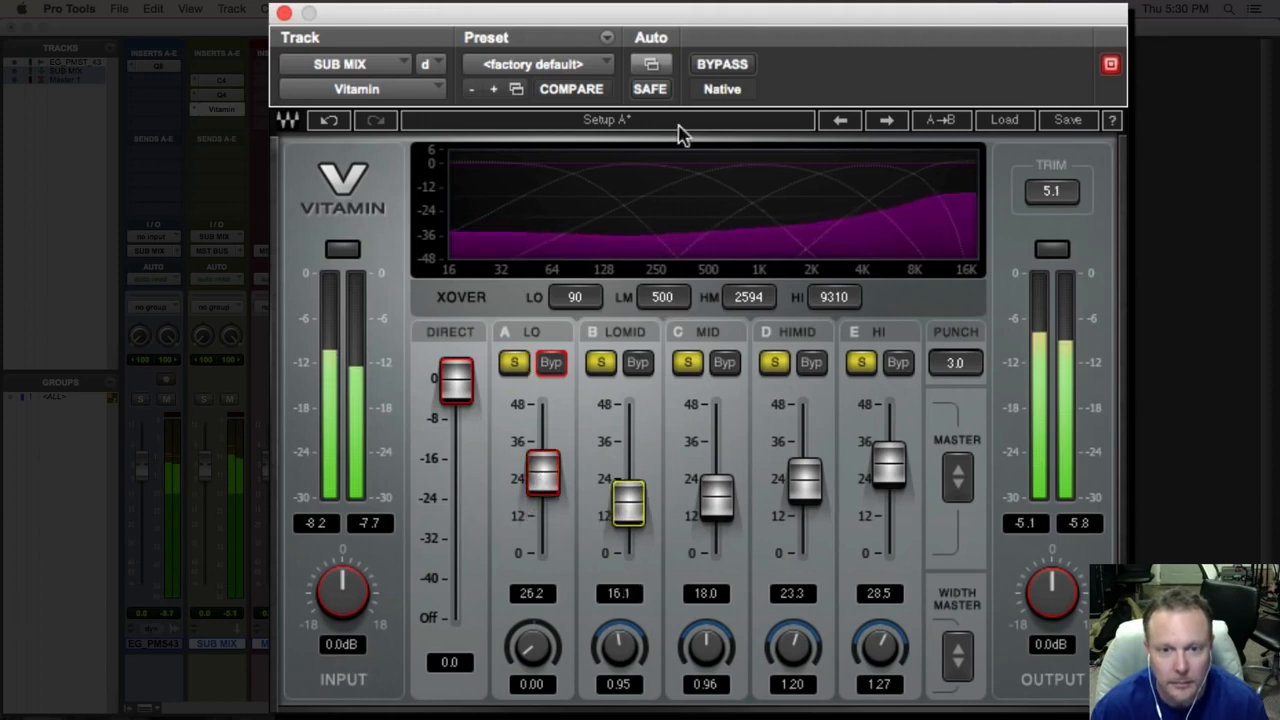
click(722, 66)
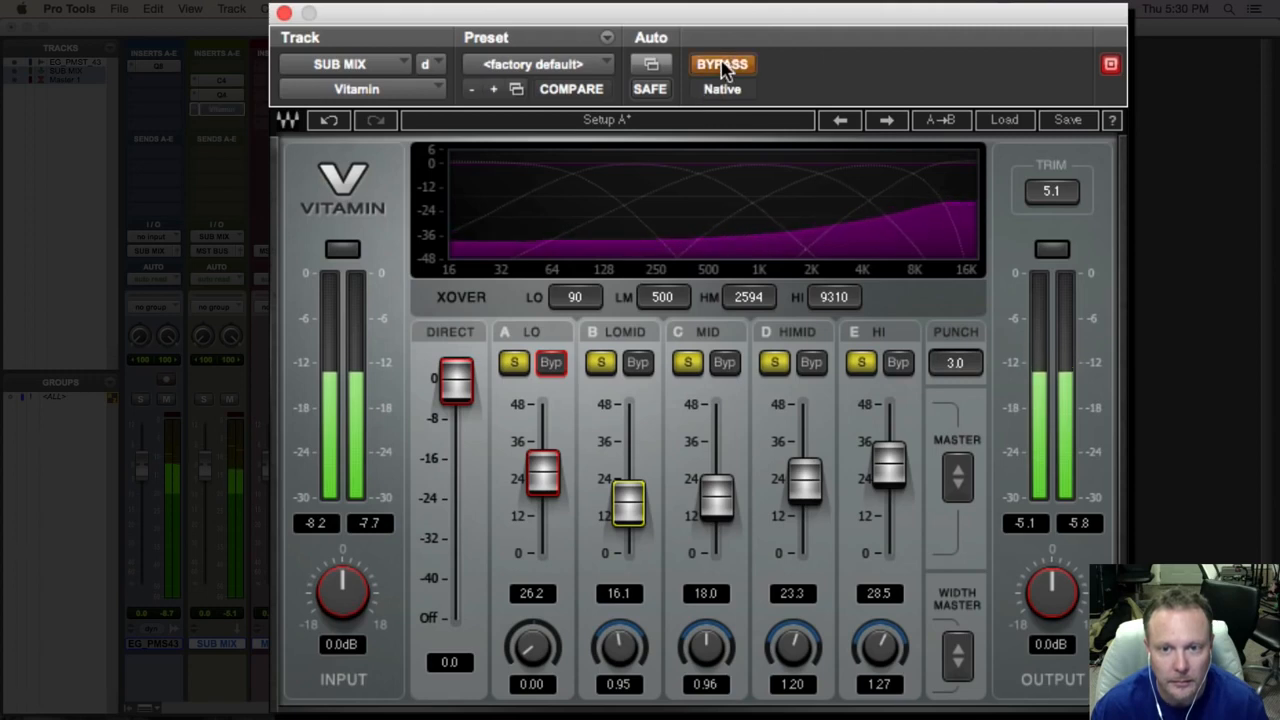
click(722, 66)
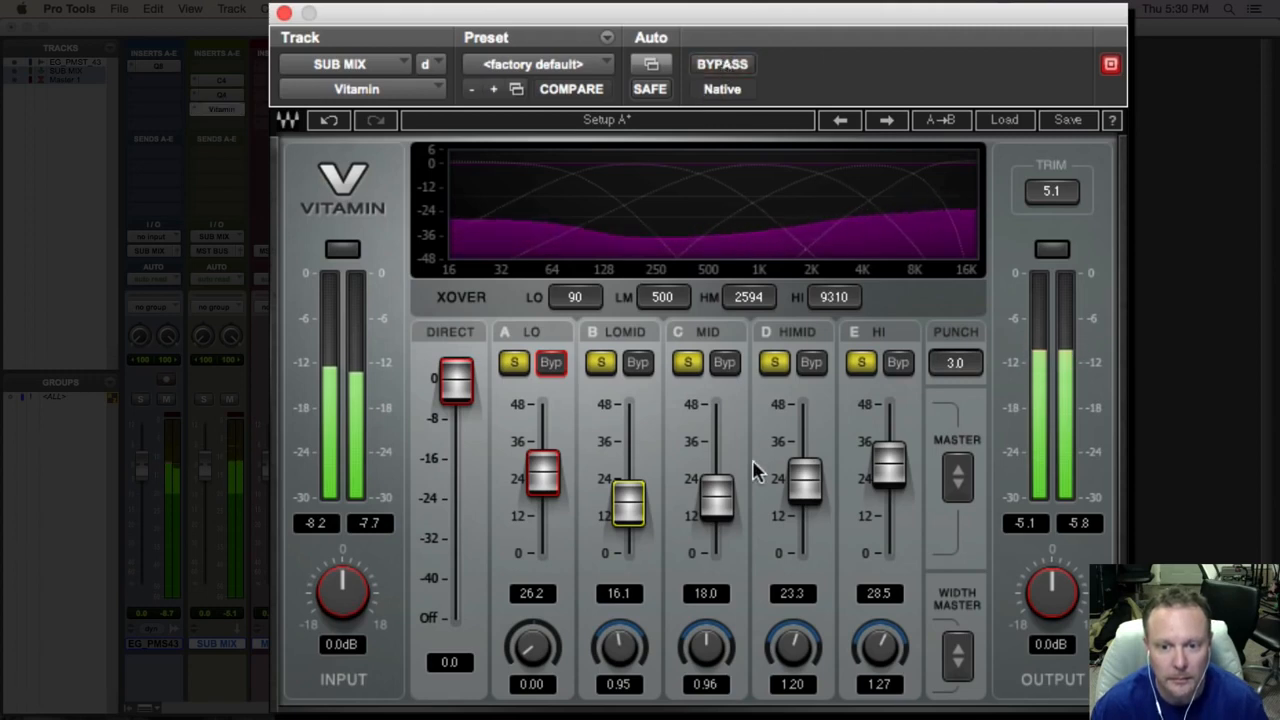
Step: Fine-tune the band levels to 30.4 for HIMID, 19.1 for MID and 17.6 for LOMID
drag(806, 486, 806, 459)
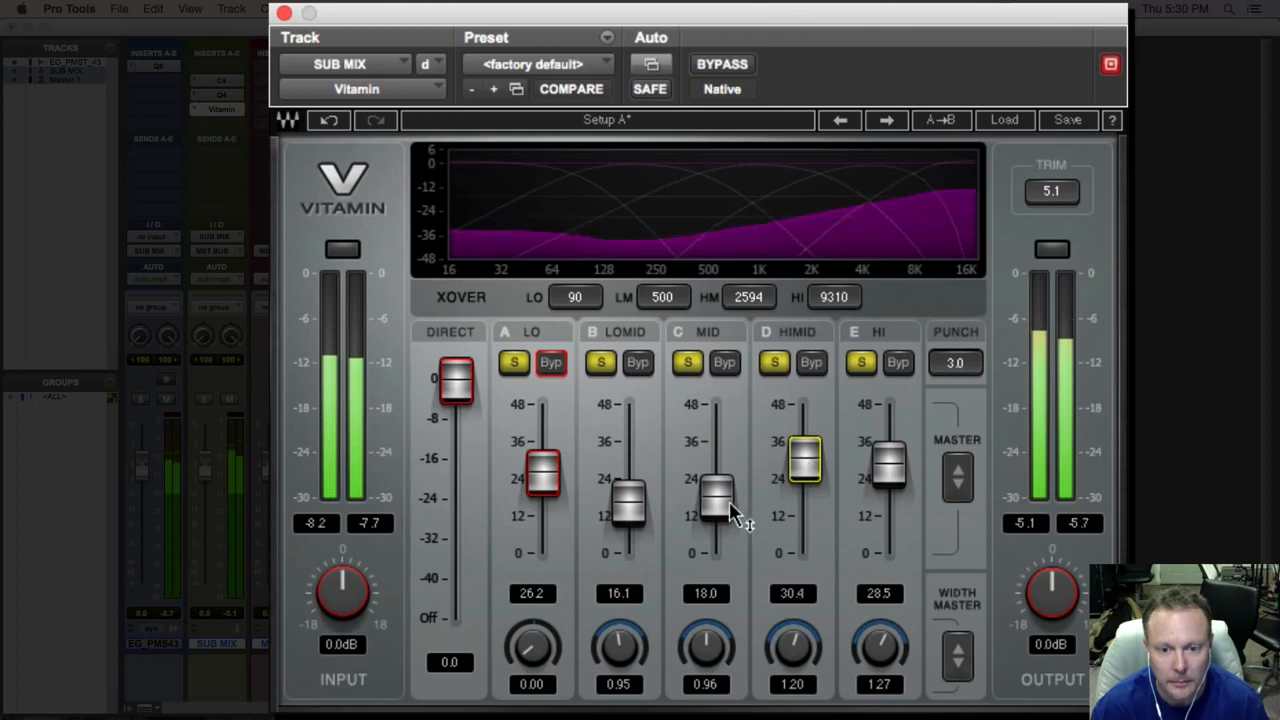
drag(733, 505, 731, 500)
drag(640, 506, 640, 498)
Step: Unsolo the MID and LOMID bands, and set the LO crossover to 115 and the LO level to 26.5
click(696, 363)
click(596, 364)
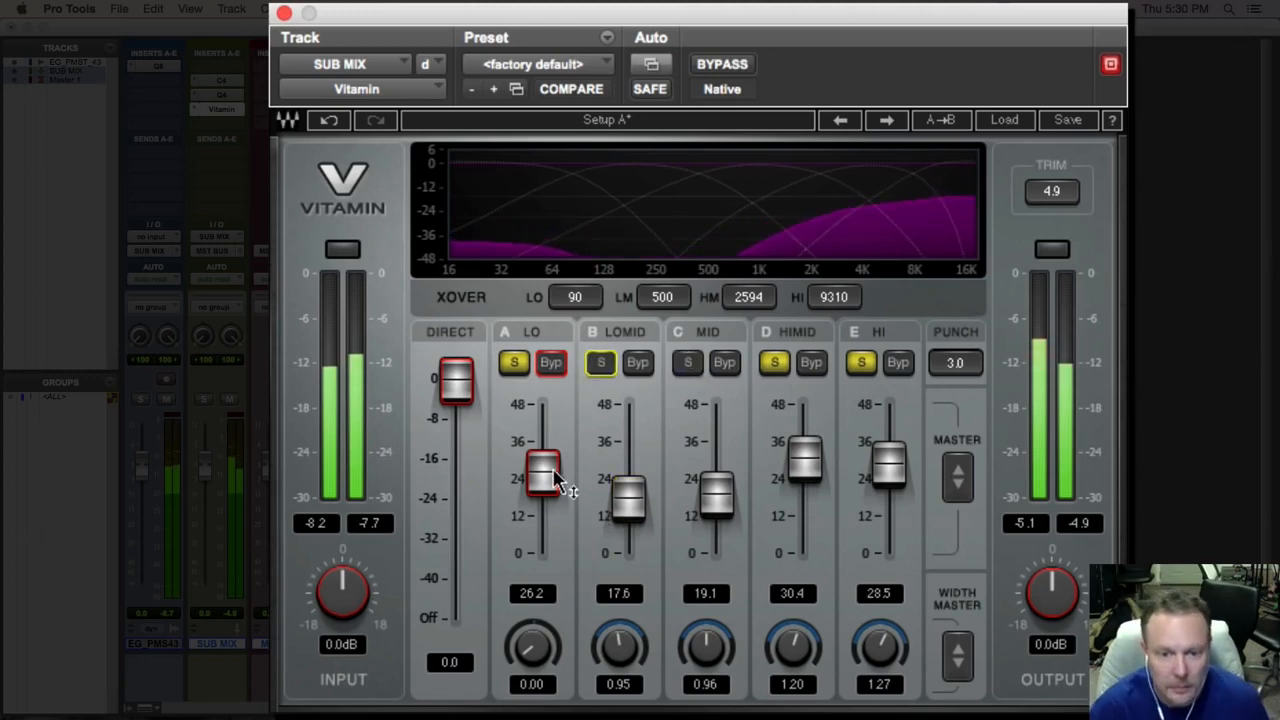
drag(551, 478, 549, 472)
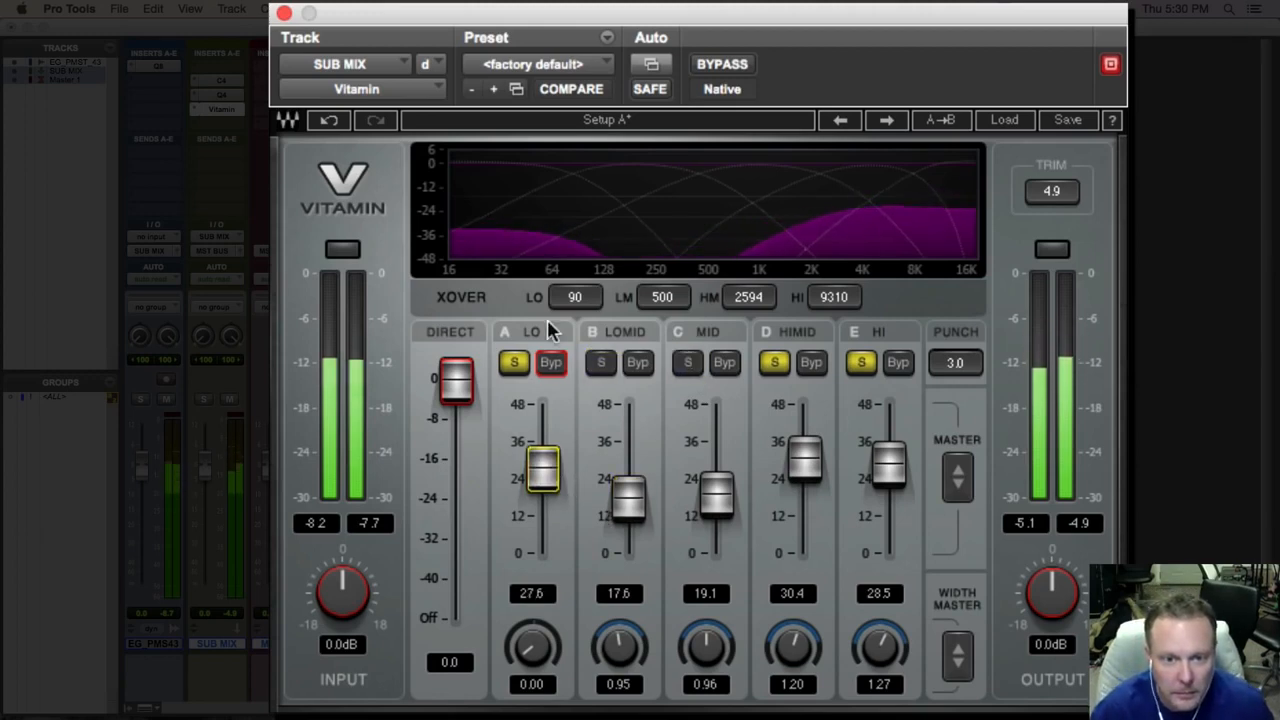
click(575, 299)
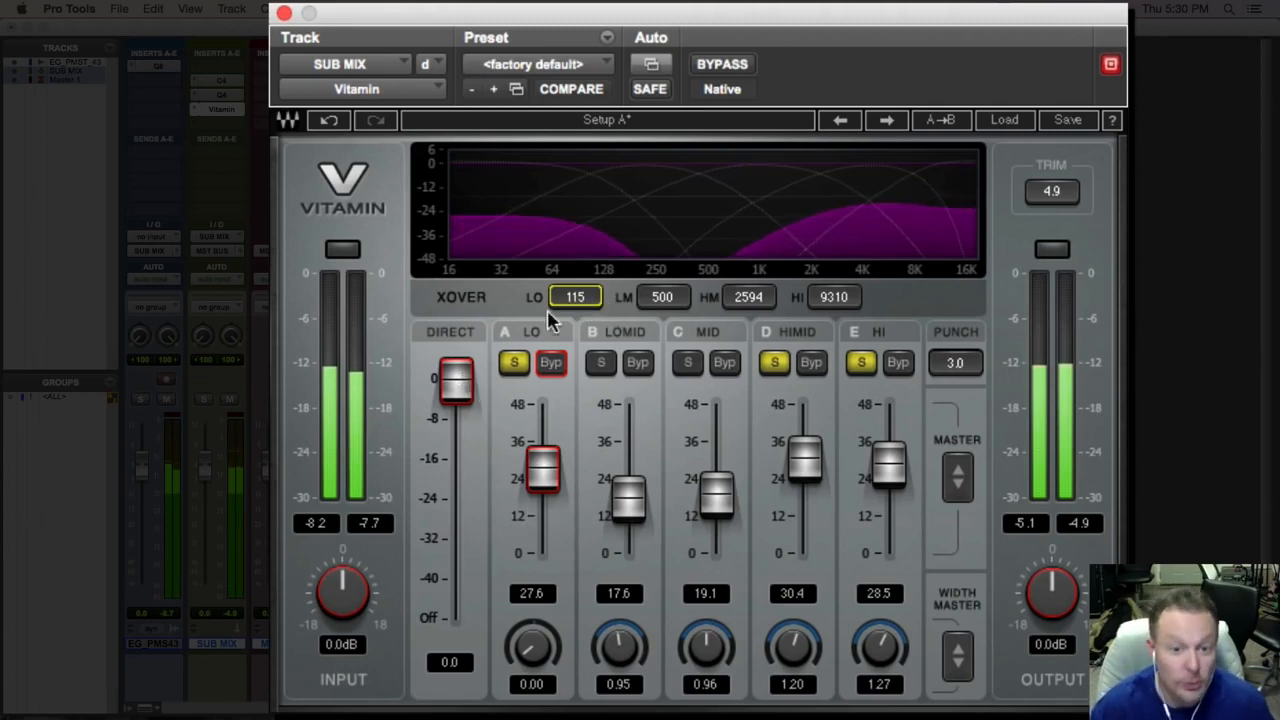
drag(540, 470, 540, 474)
Step: Solo LOMID and MID again, set the LOMID level to 18.1, compare against bypass and close Vitamin
click(600, 362)
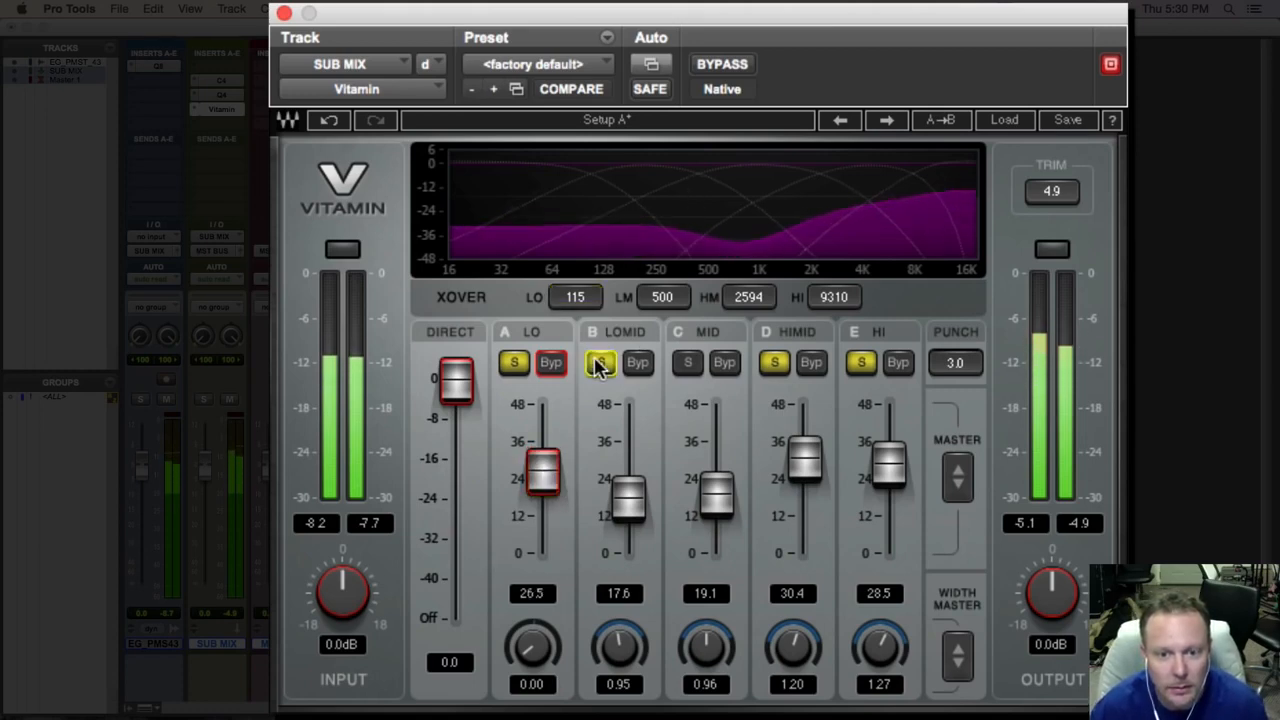
click(688, 364)
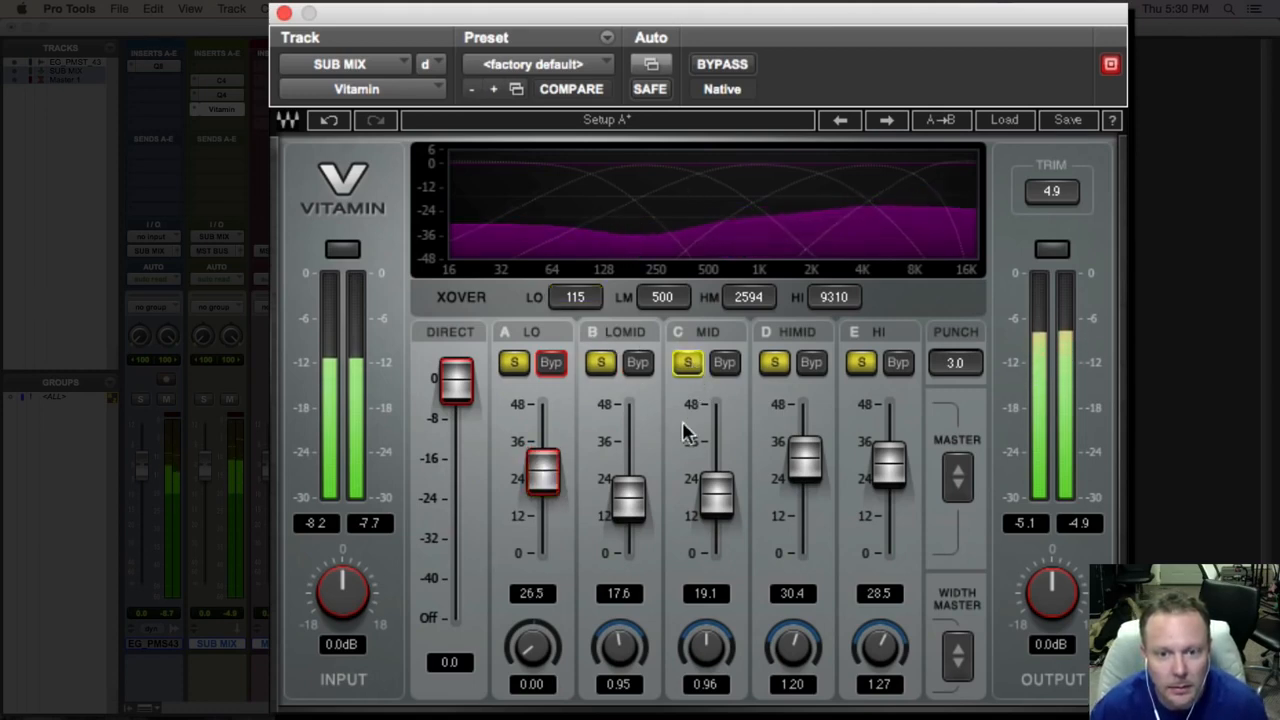
drag(633, 505, 633, 502)
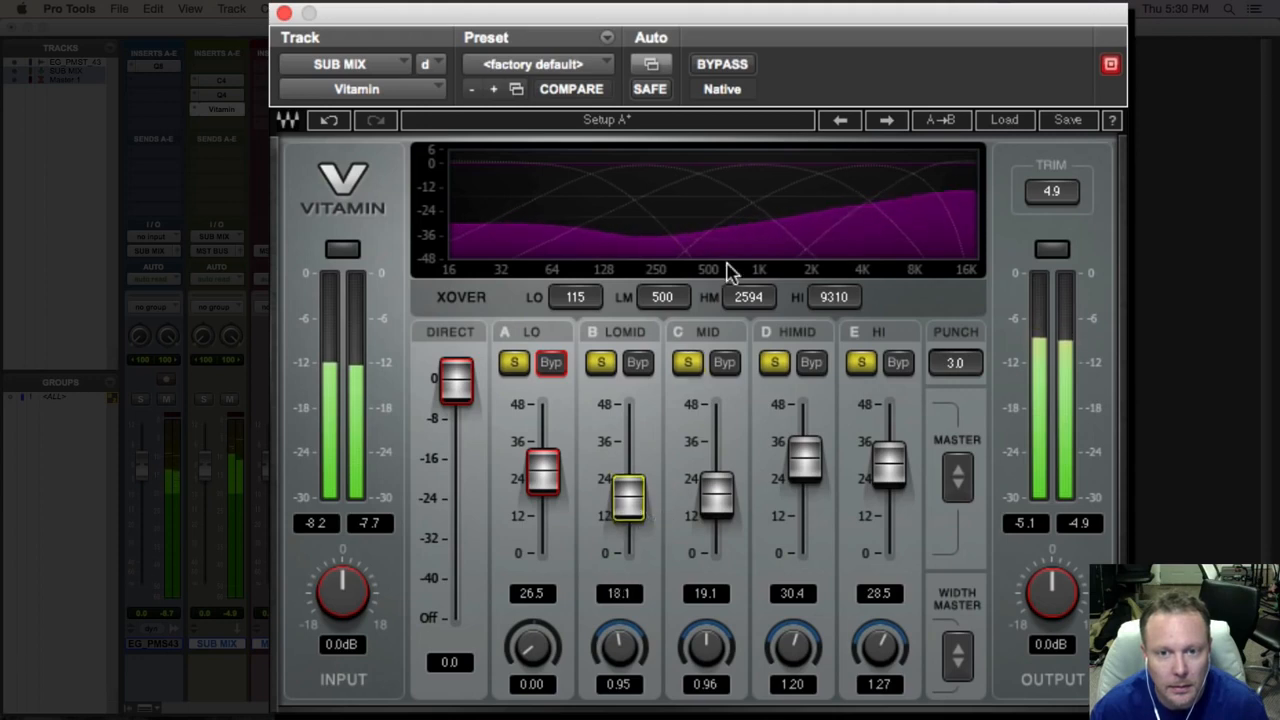
click(728, 65)
click(728, 65)
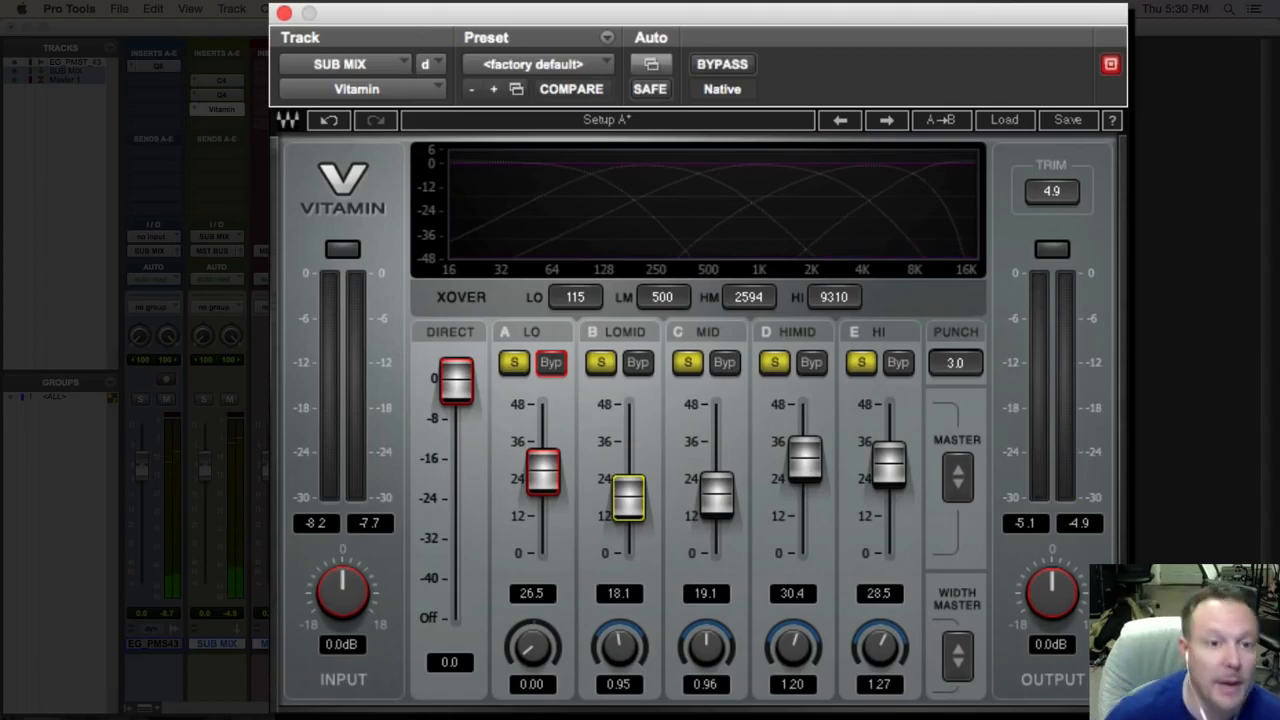
click(284, 13)
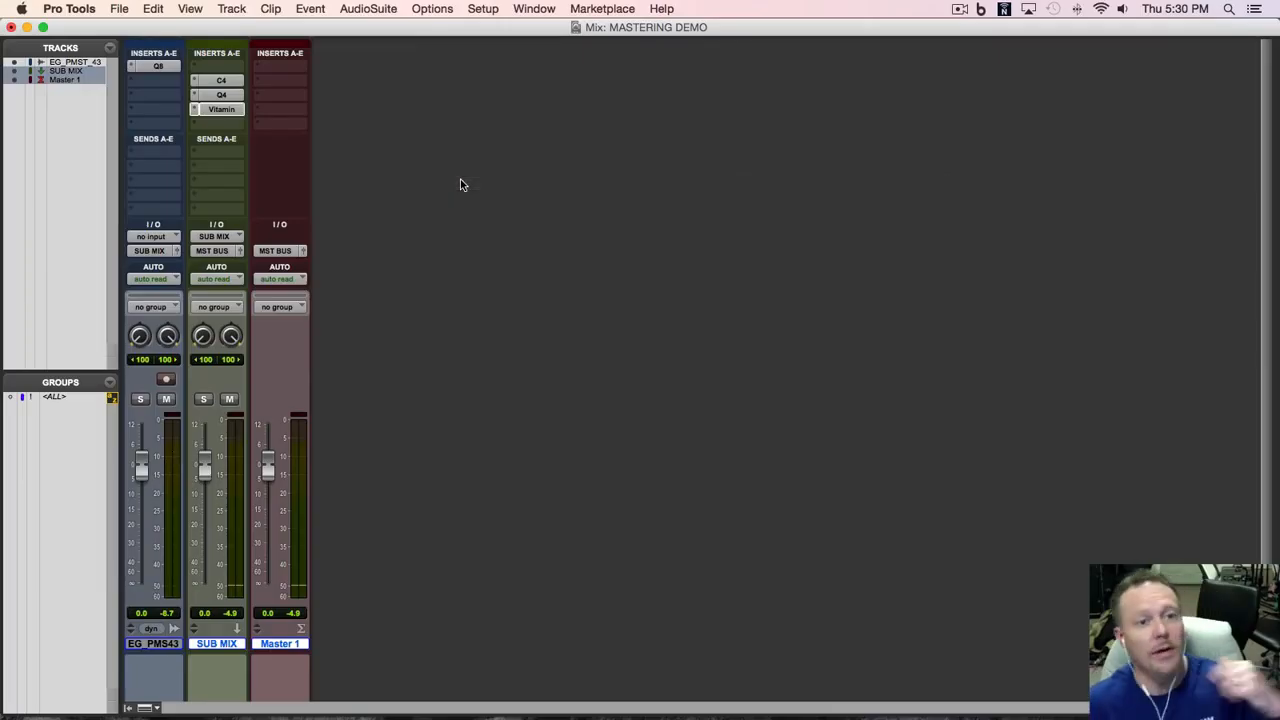
Step: Insert the stereo bx_meter in the Master 1 track's insert slot E and move its window clear of the mixer
click(289, 123)
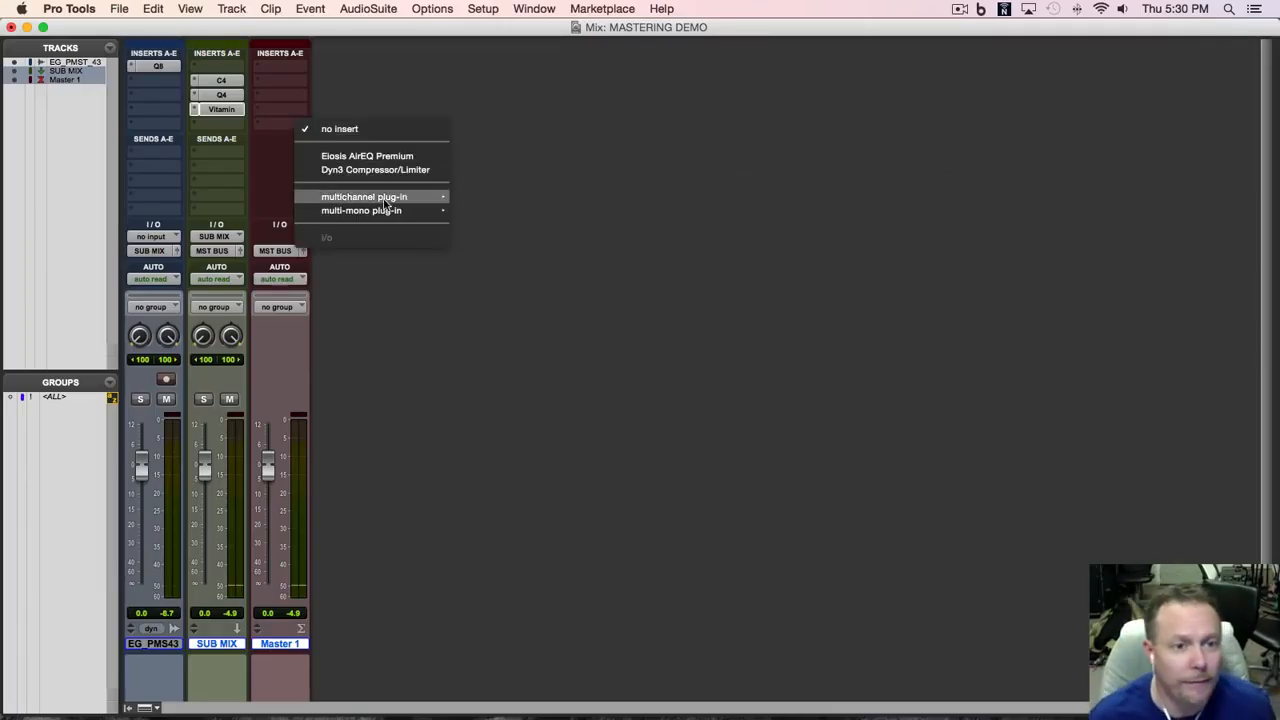
mouse_move(386, 205)
mouse_move(548, 380)
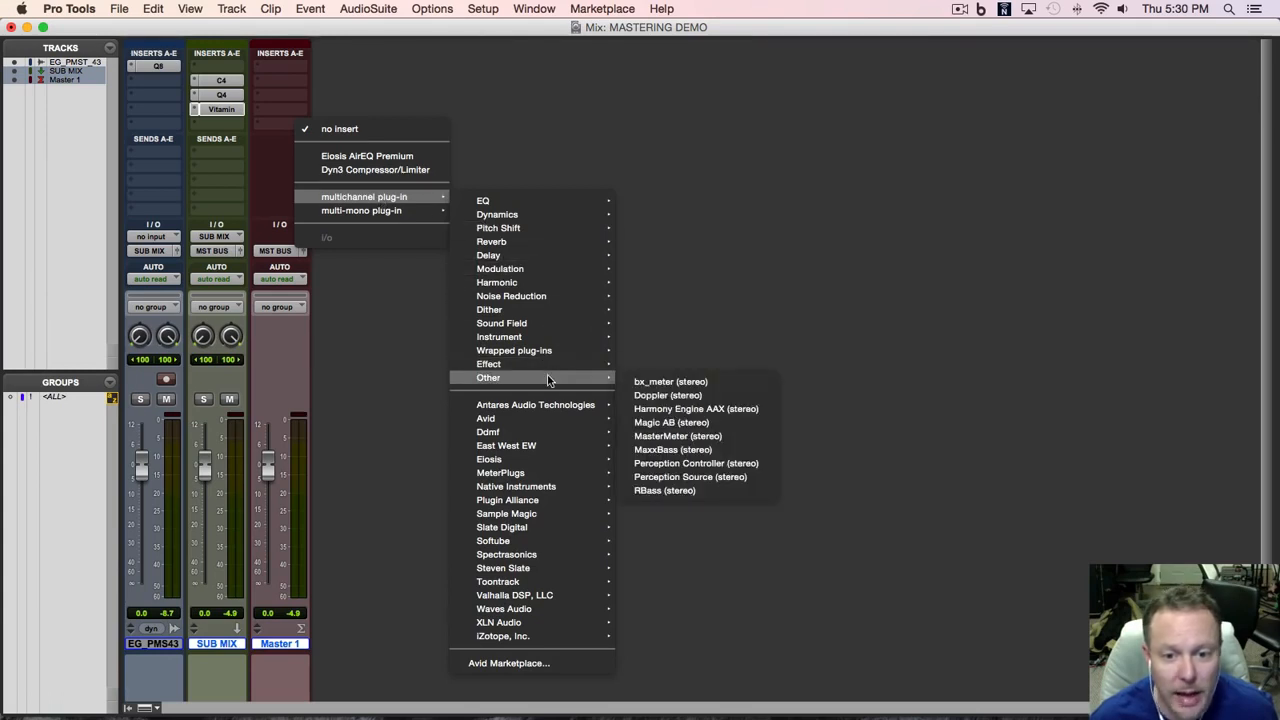
click(648, 382)
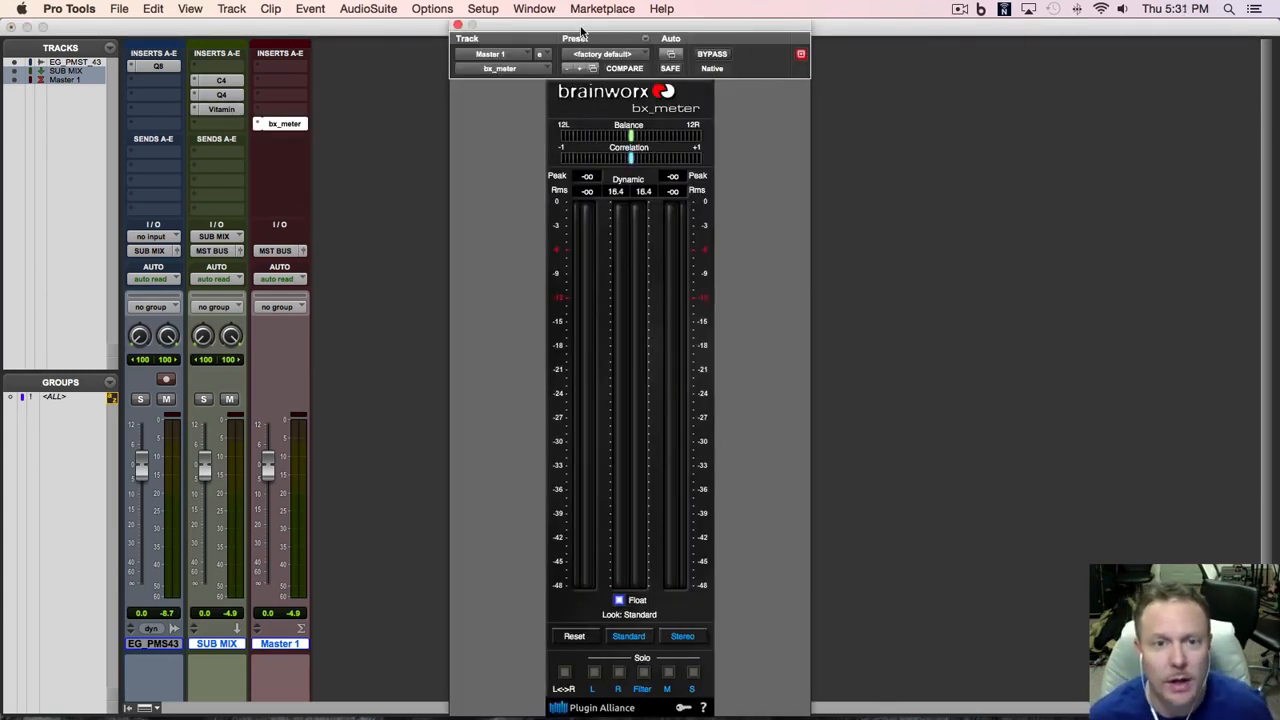
drag(581, 33, 1038, 8)
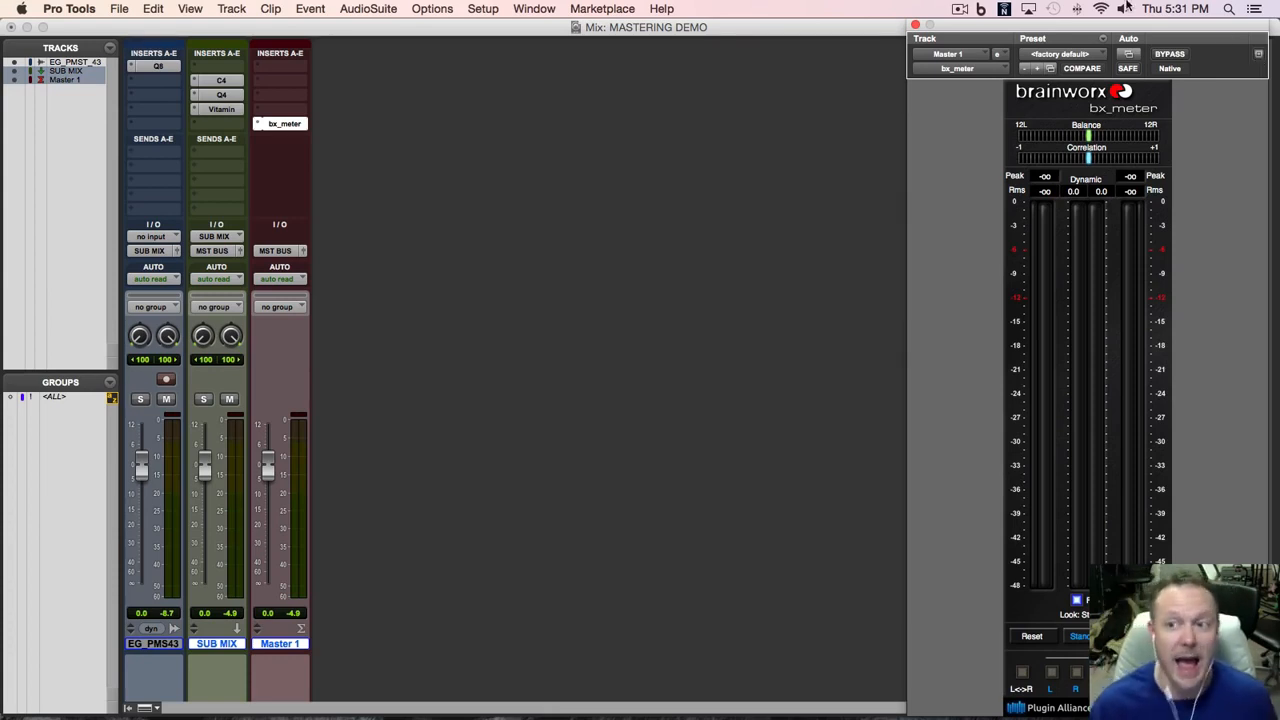
Step: Insert the stereo MasterMeter in Master 1's insert slot D, move its window beside bx_meter and close it
click(291, 117)
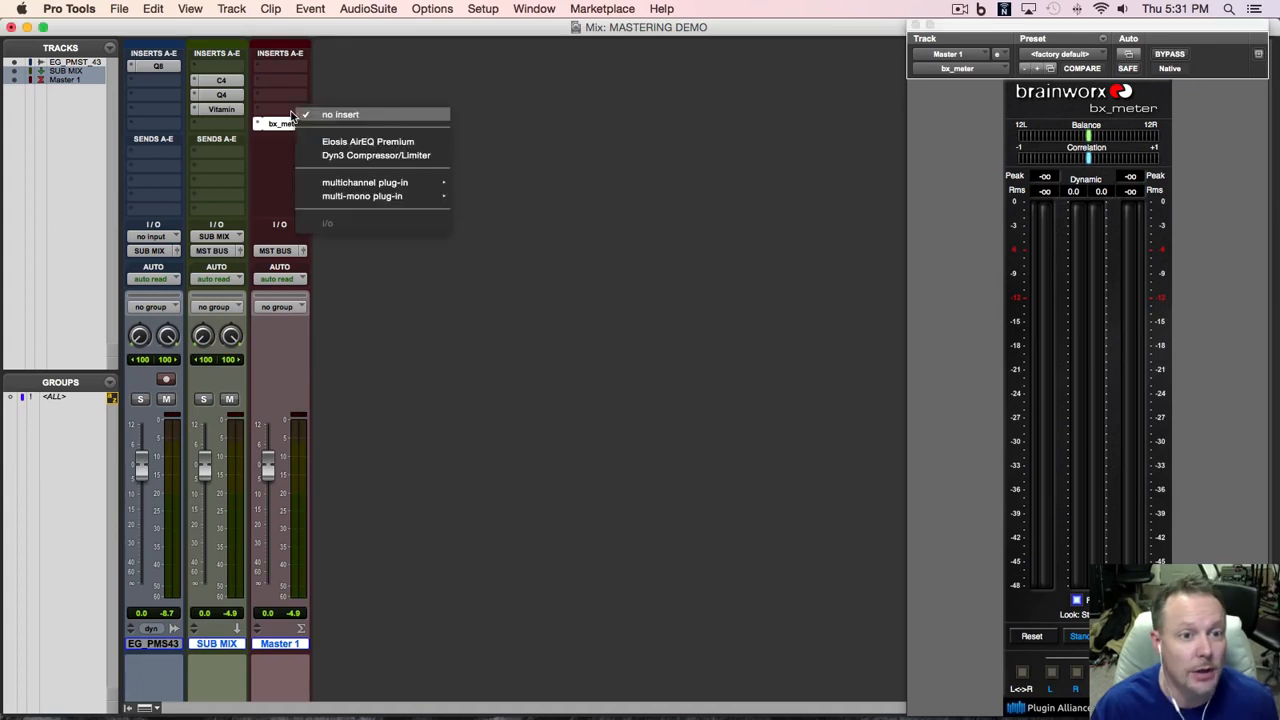
mouse_move(385, 182)
mouse_move(524, 408)
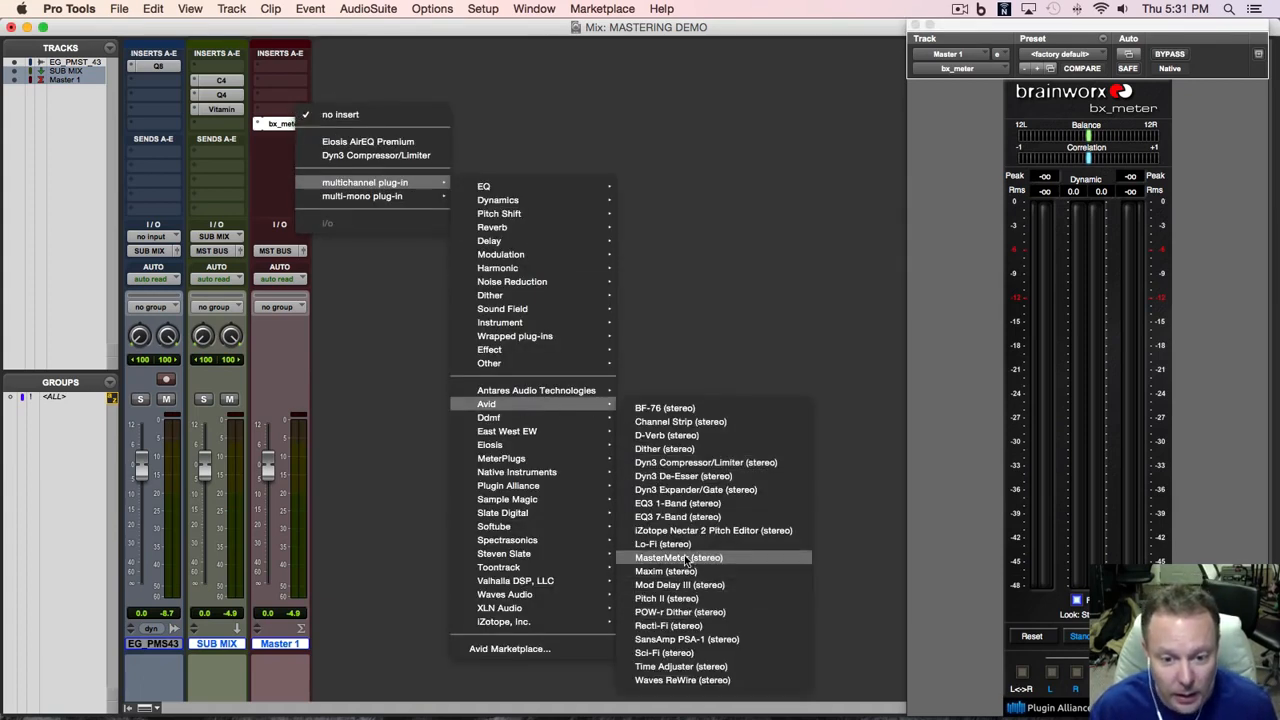
click(685, 557)
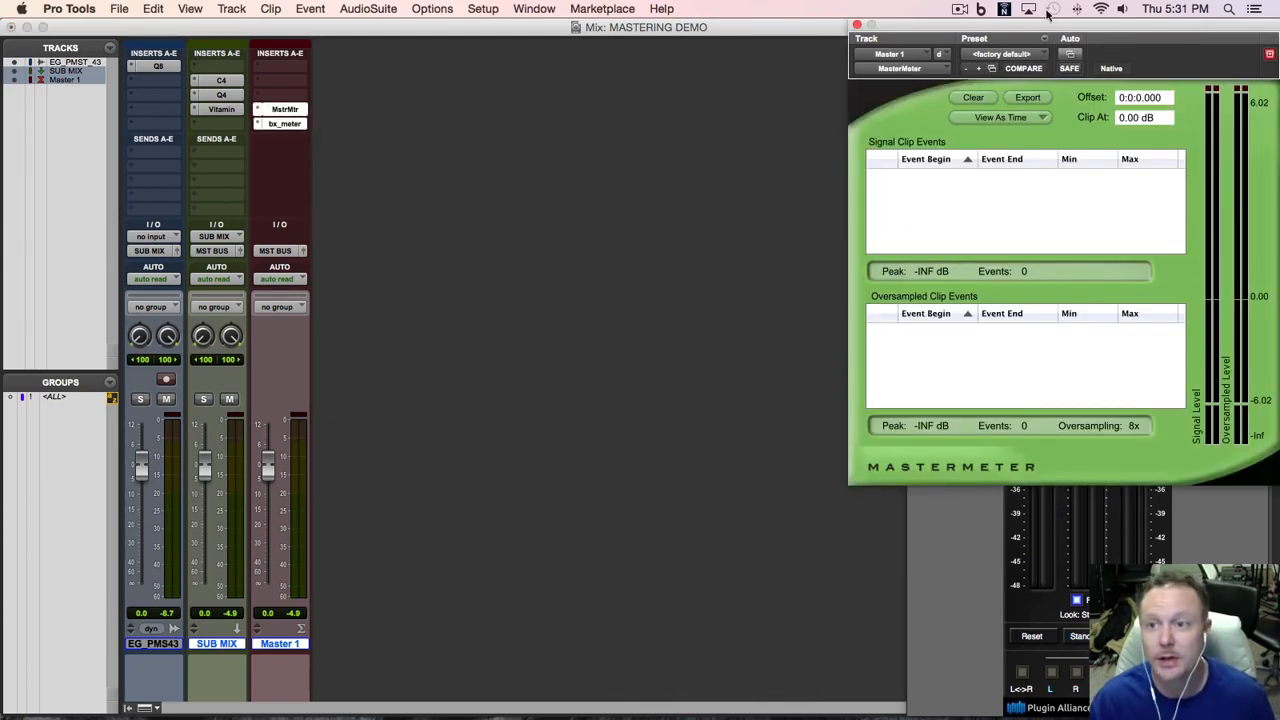
drag(1122, 32, 749, 30)
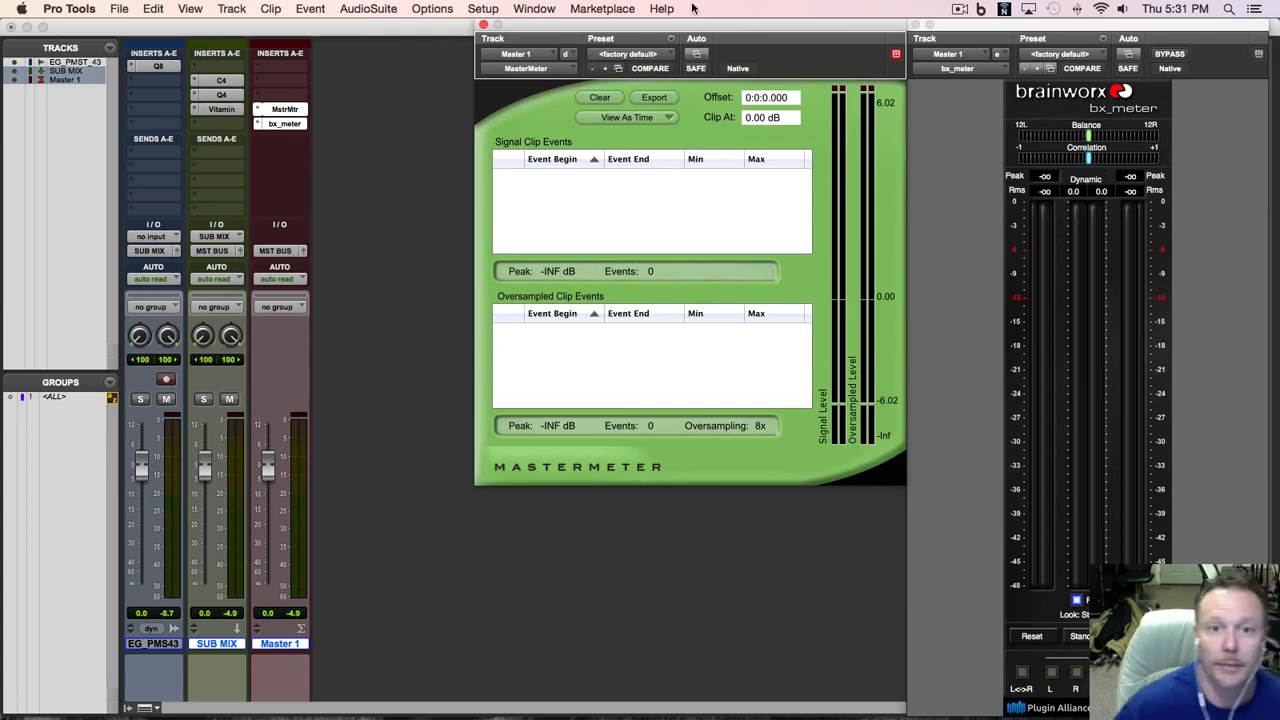
click(483, 24)
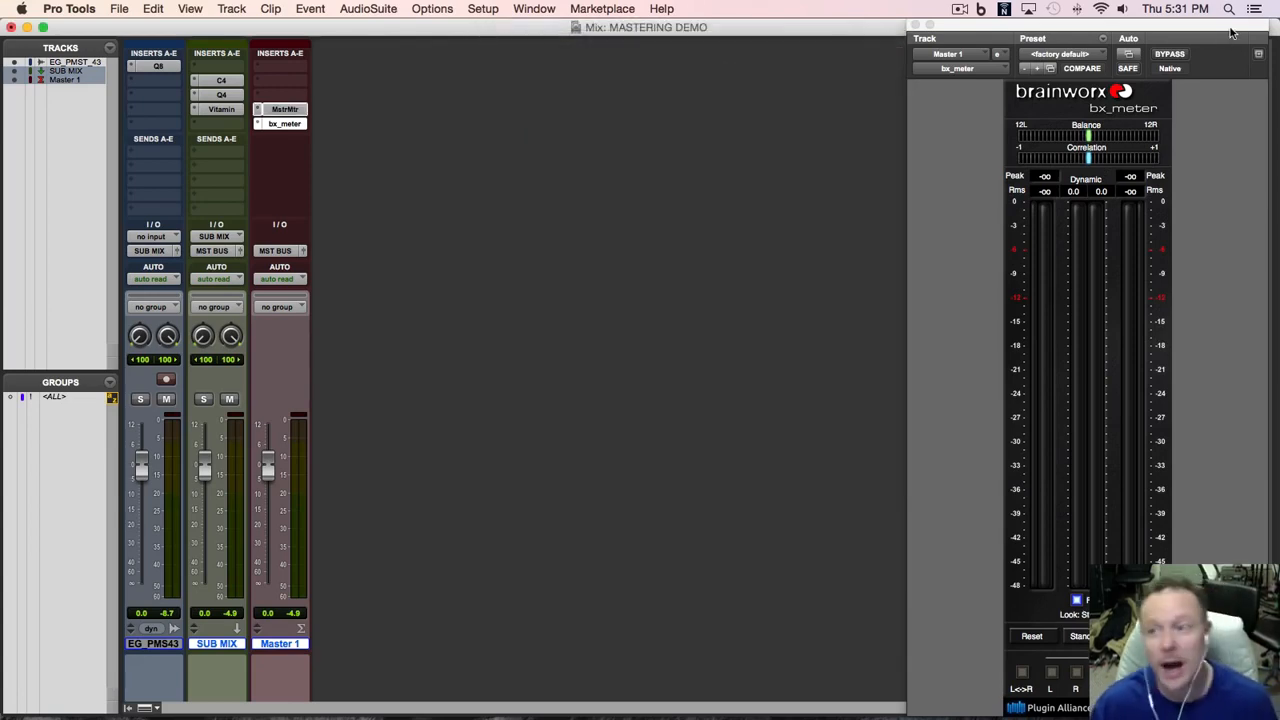
Step: Shift the bx_meter window slightly further aside and turn off its Float option
drag(1224, 30, 1233, 25)
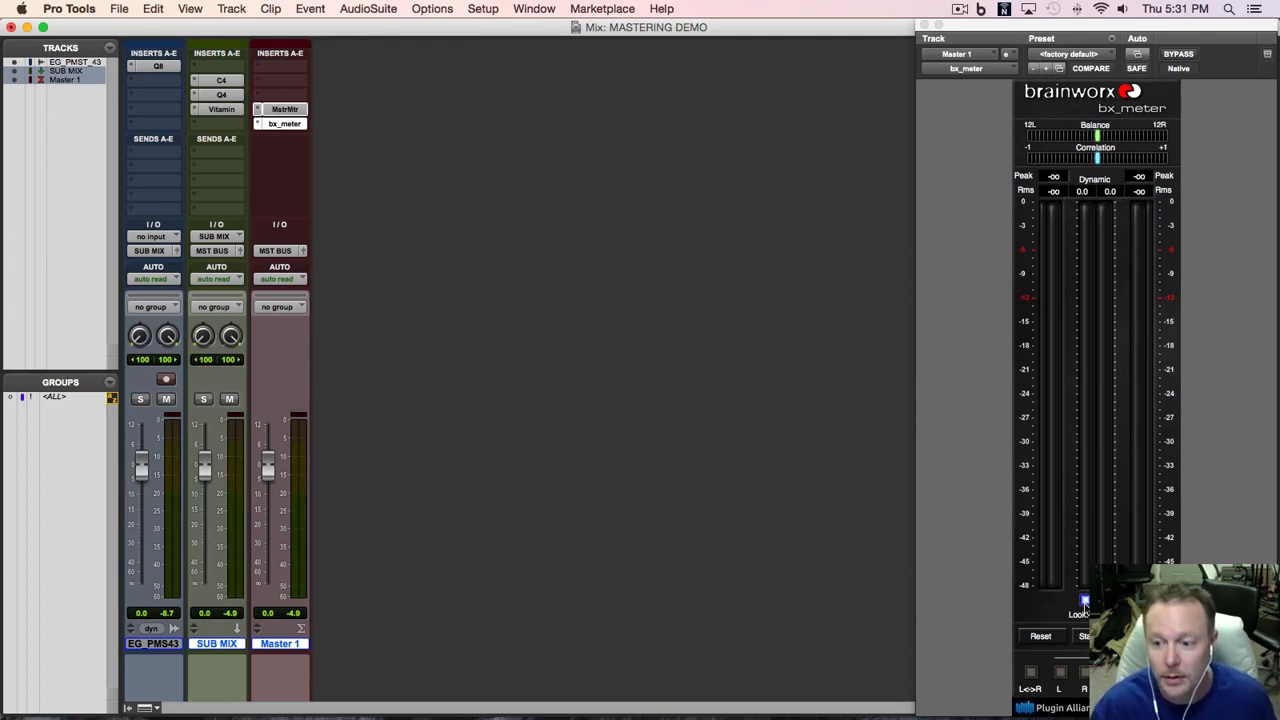
click(1084, 603)
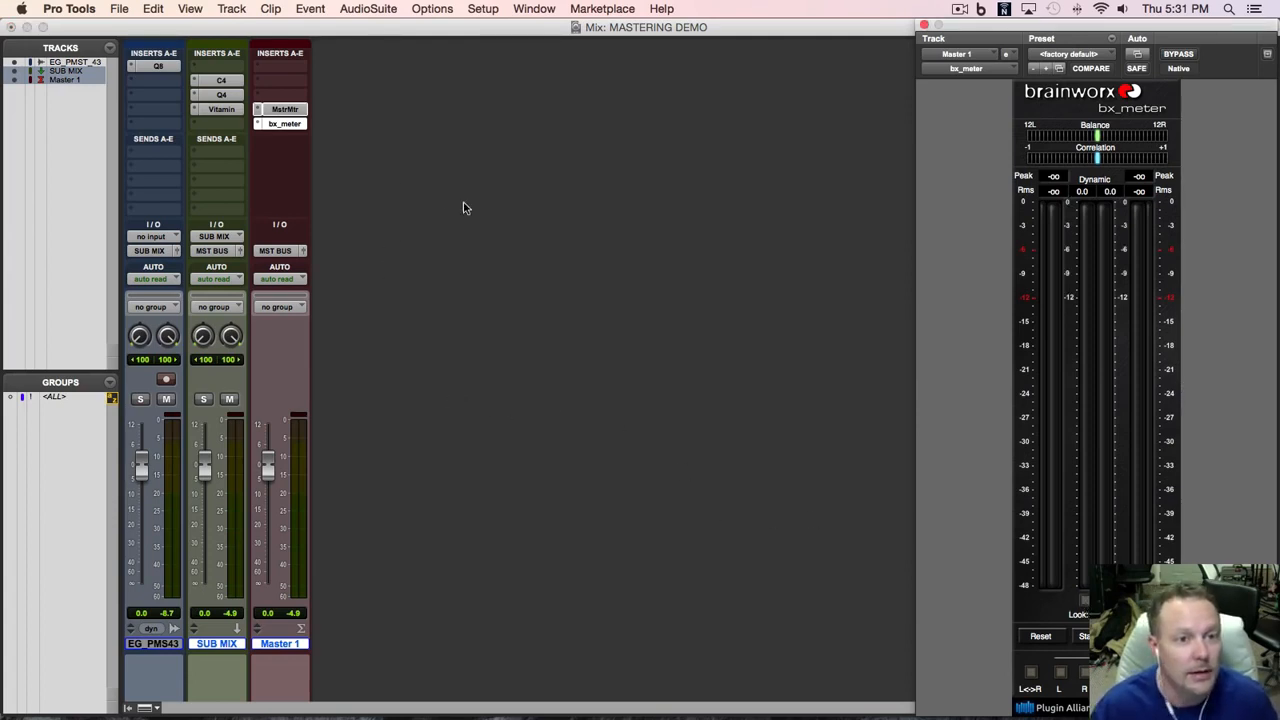
Step: Remove MasterMeter from Master 1, move bx_meter up into insert slot D and play the song through it
click(259, 109)
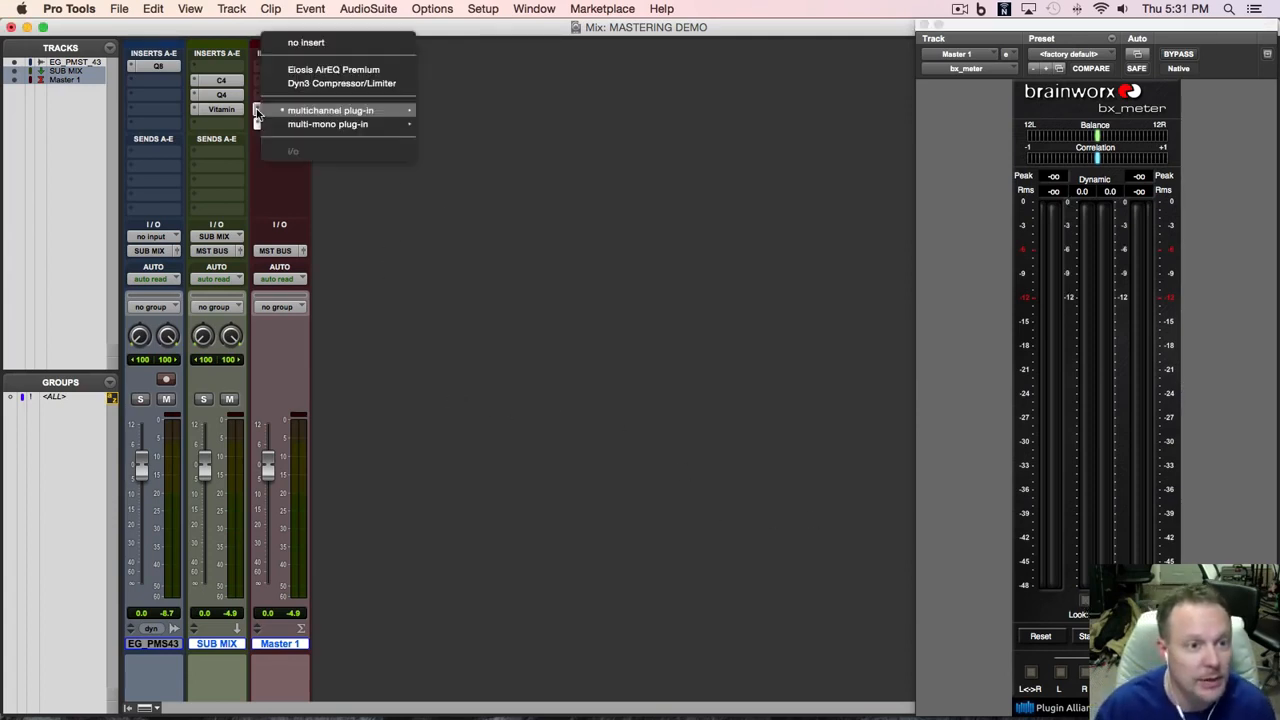
click(289, 44)
drag(275, 124, 275, 111)
key(space)
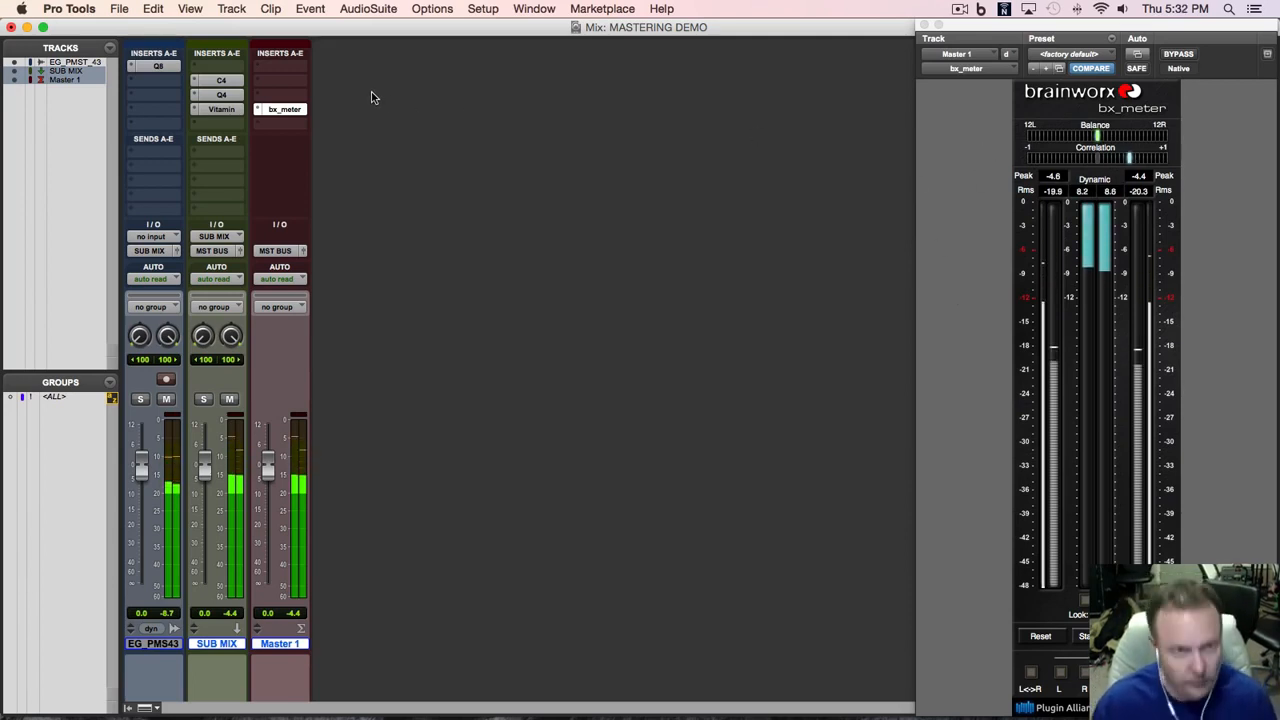
Step: Insert the stereo Waves L1 limiter in the Master 1 track's insert slot B
click(280, 79)
mouse_move(352, 152)
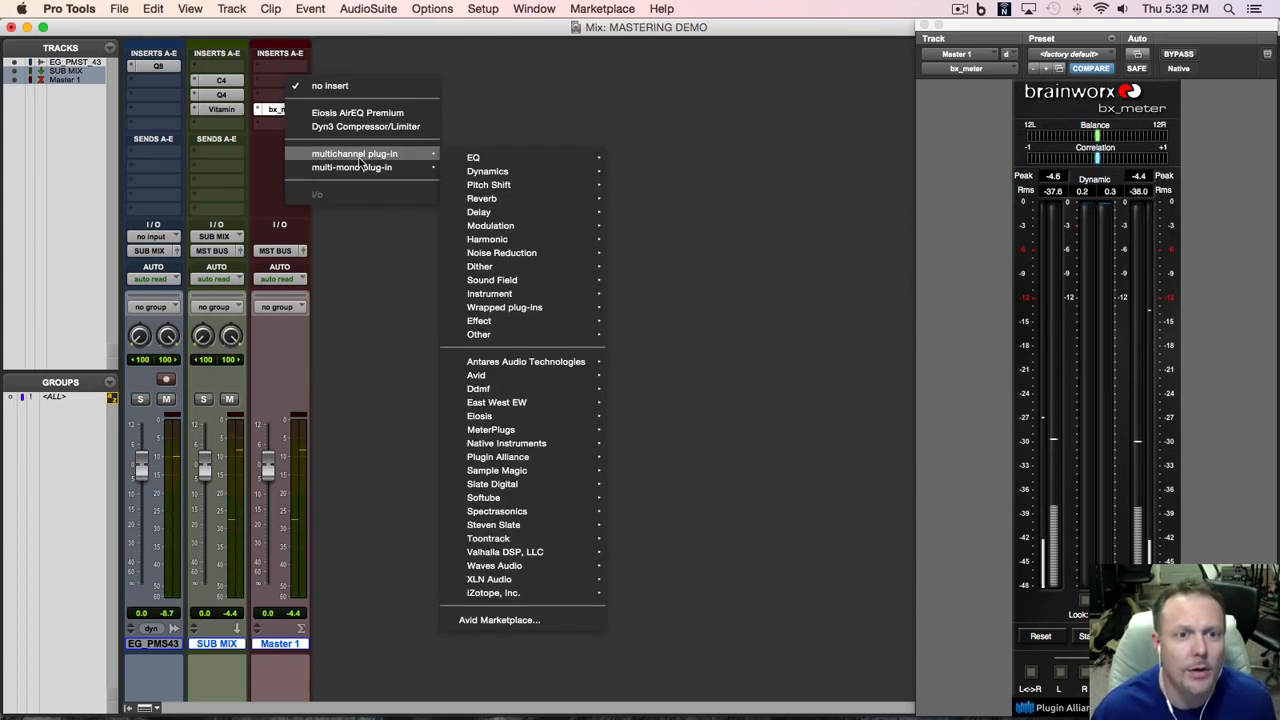
mouse_move(533, 569)
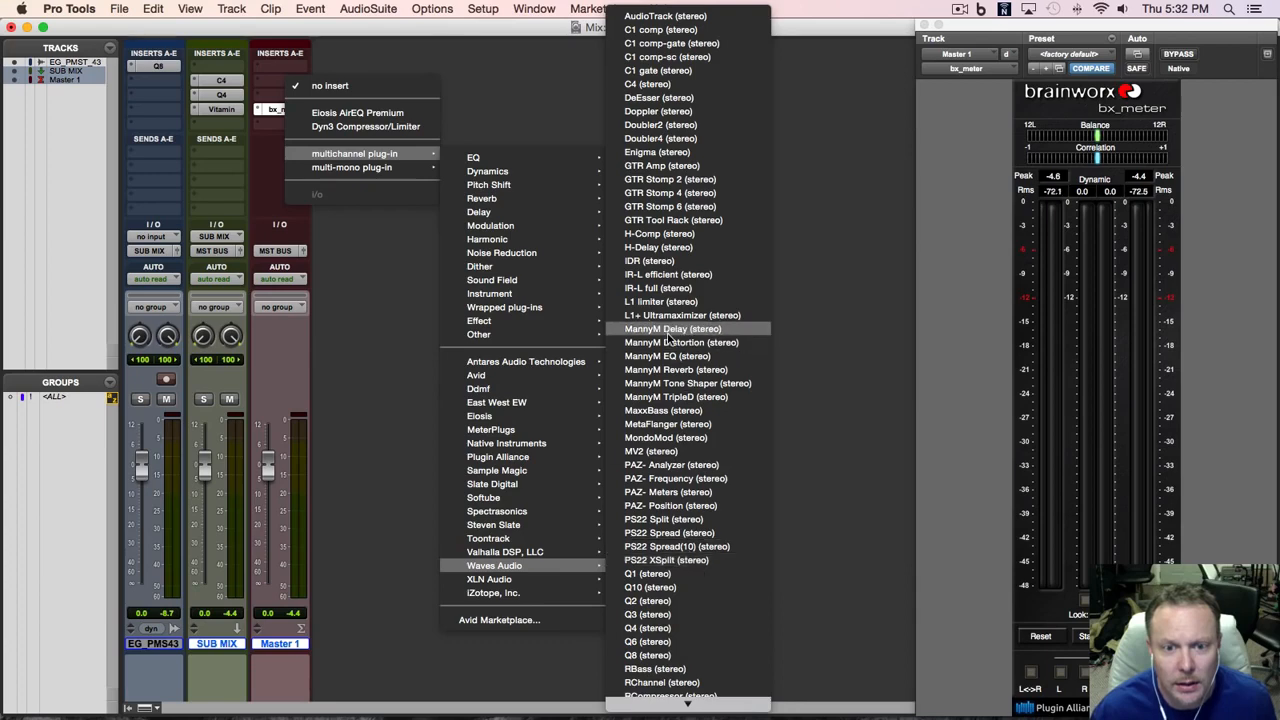
click(657, 303)
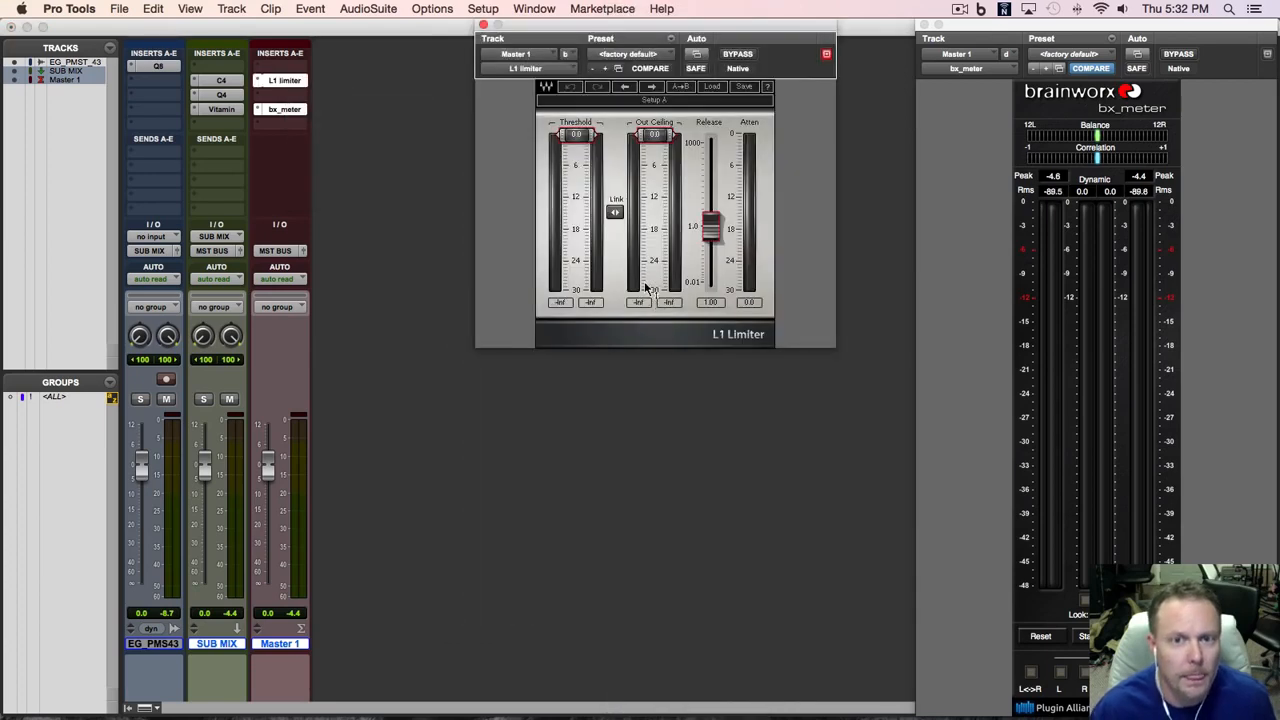
Step: Move the L1 limiter window beside the mixer with Float turned off and insert the stereo L1+ Ultramaximizer in Master 1's insert slot C
drag(673, 28, 511, 232)
click(663, 260)
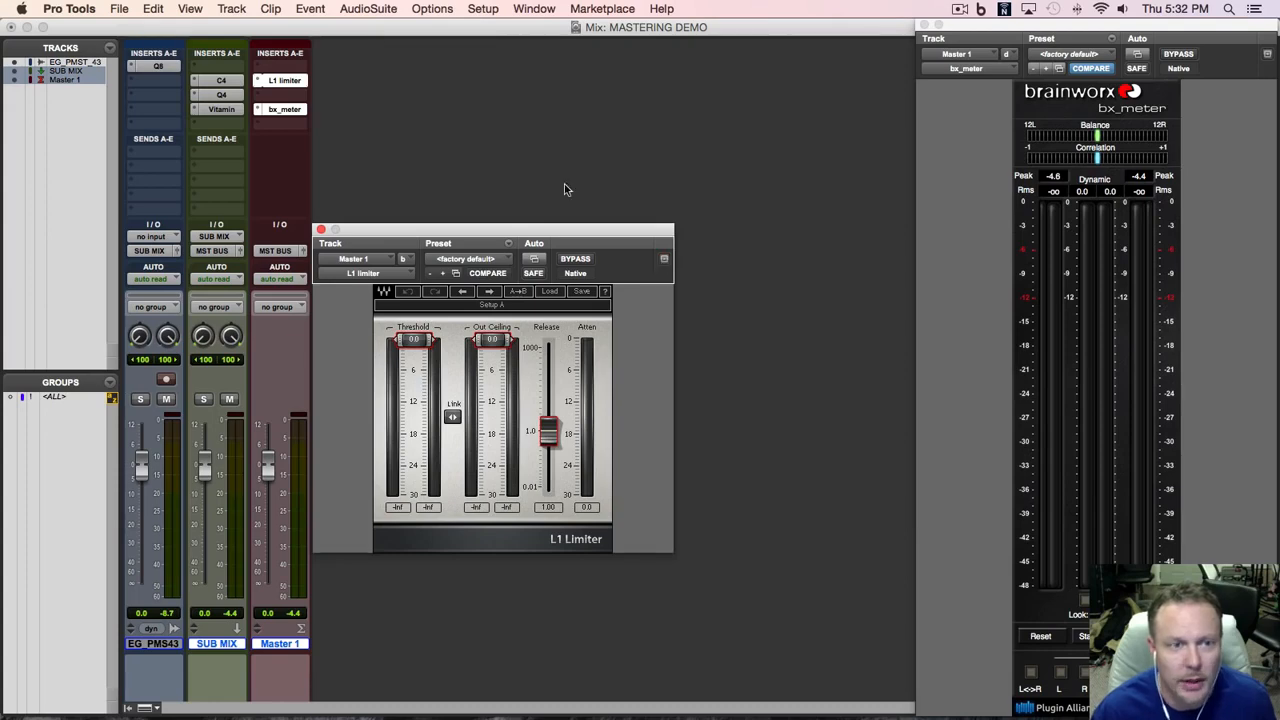
click(284, 95)
mouse_move(356, 168)
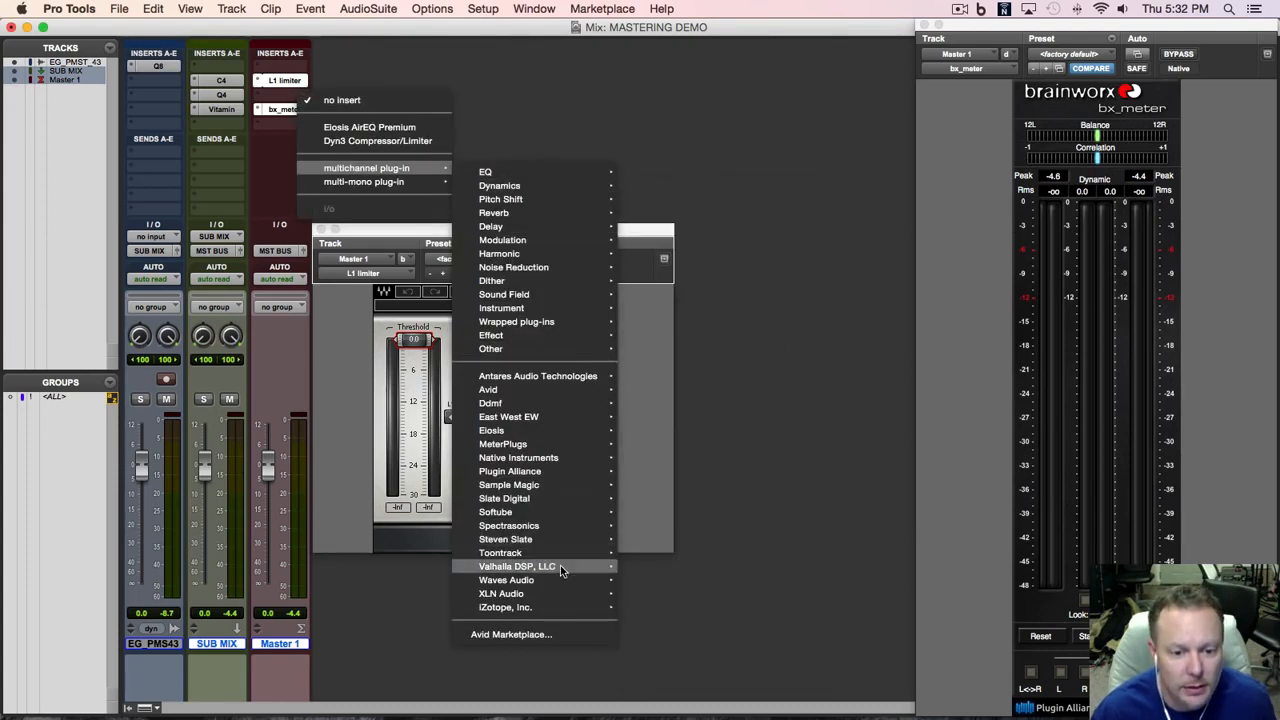
mouse_move(562, 577)
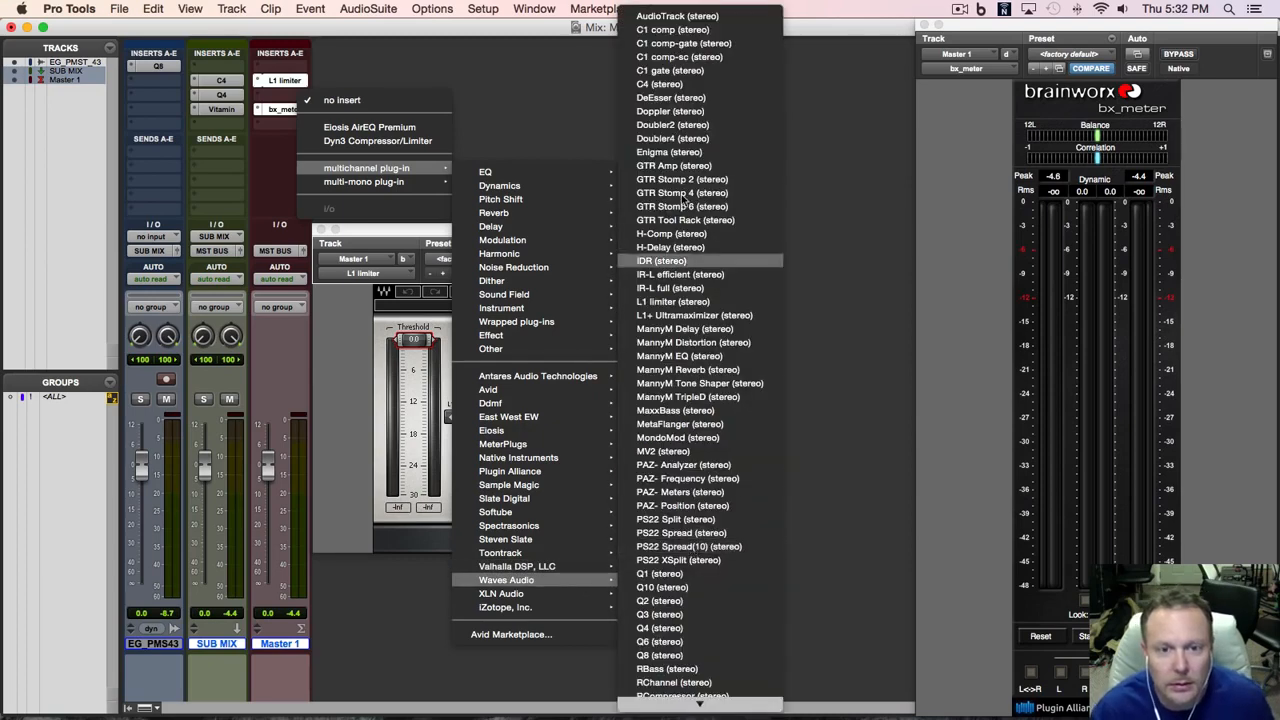
click(694, 315)
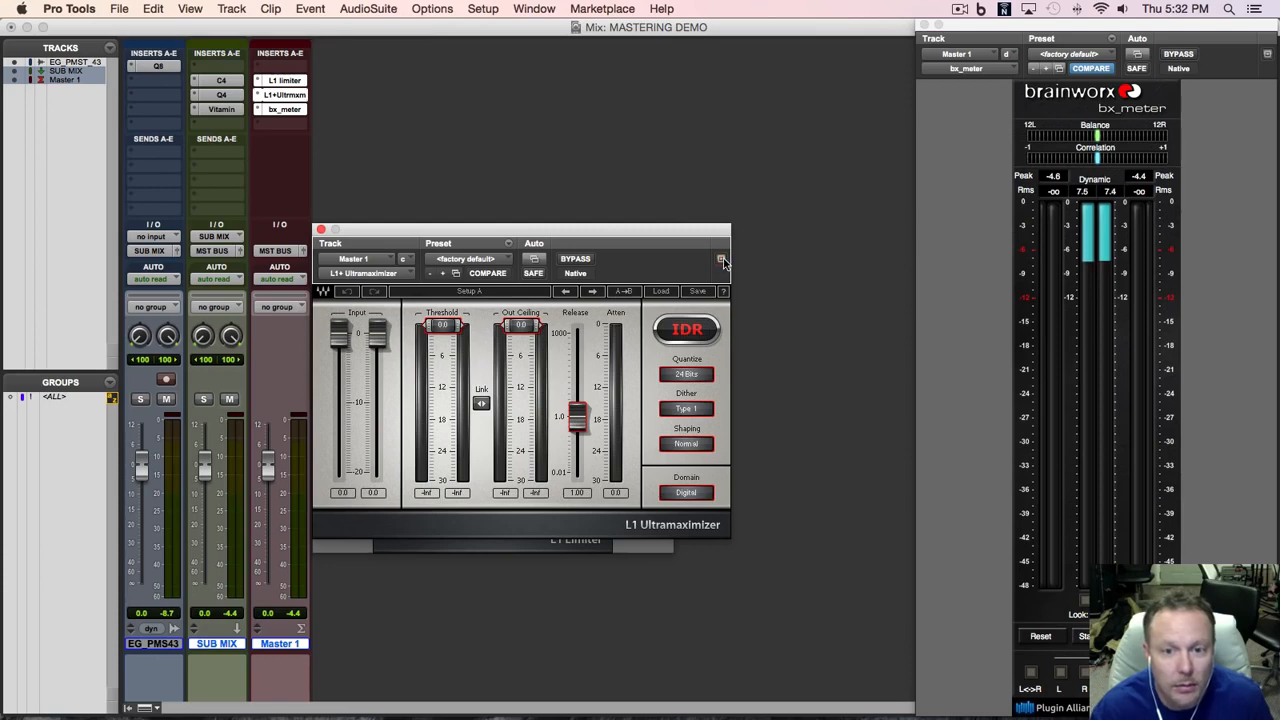
Step: Bypass the L1+ Ultramaximizer on Master 1, shift its window off the L1 limiter and close it
super+click(285, 96)
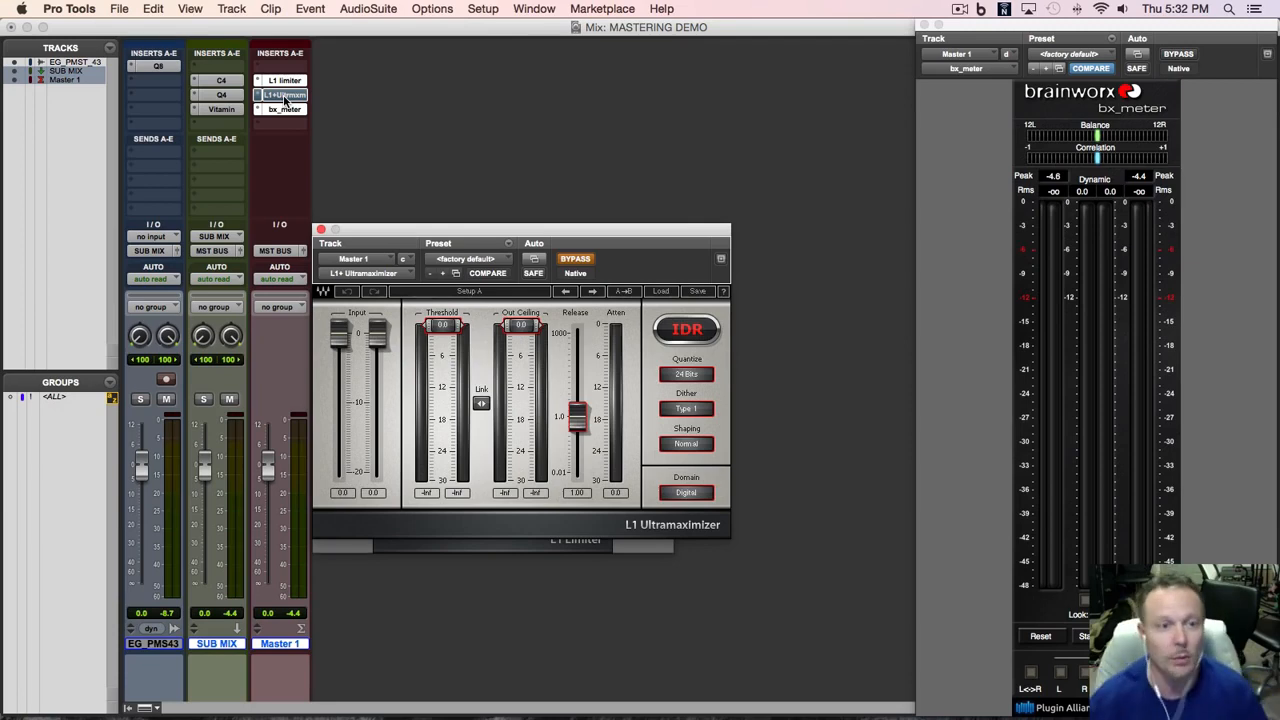
drag(503, 233, 589, 232)
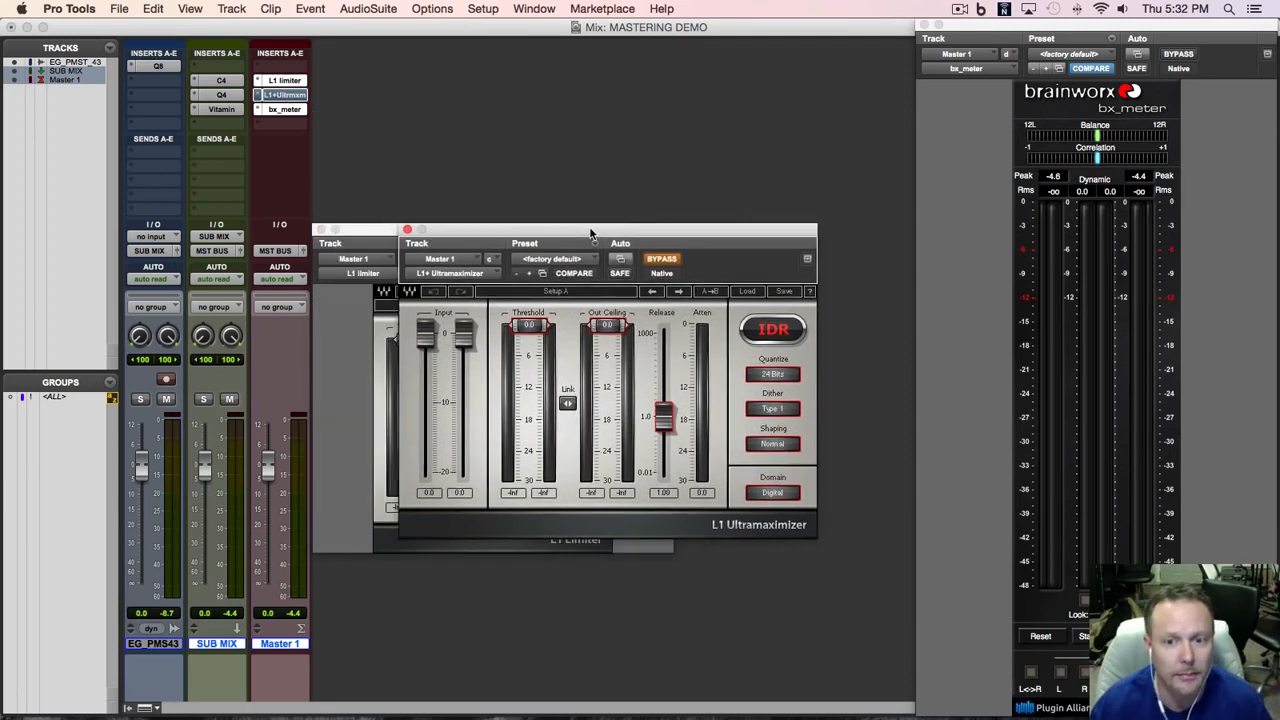
click(410, 232)
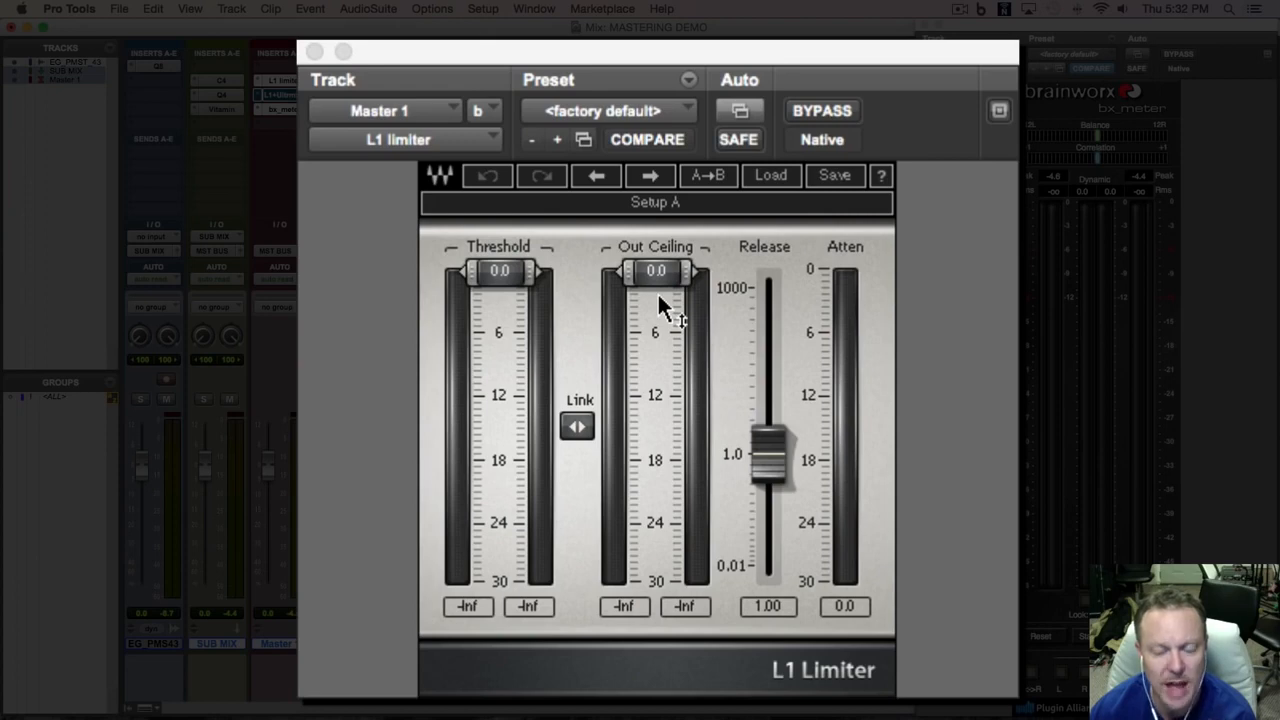
Step: Try an Out Ceiling of -0.3 on the L1 limiter, reset it, and test moving Threshold and Out Ceiling together with Link
drag(666, 280, 659, 274)
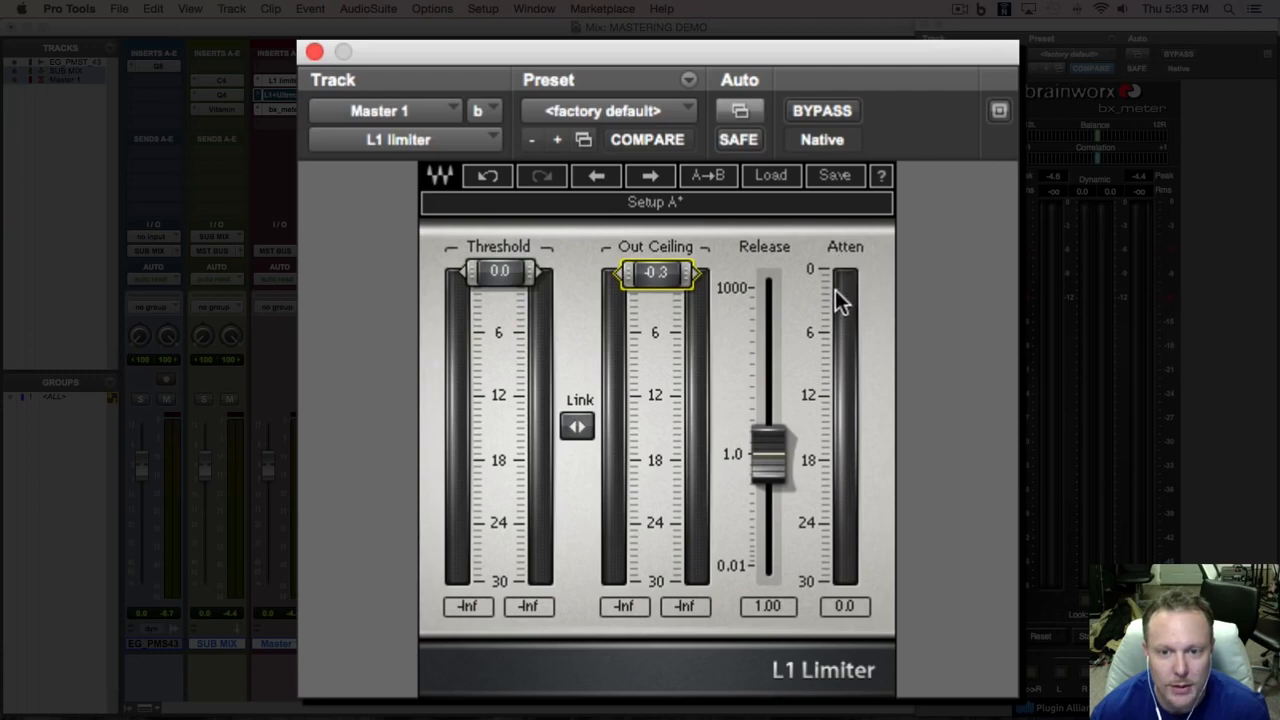
alt+click(671, 274)
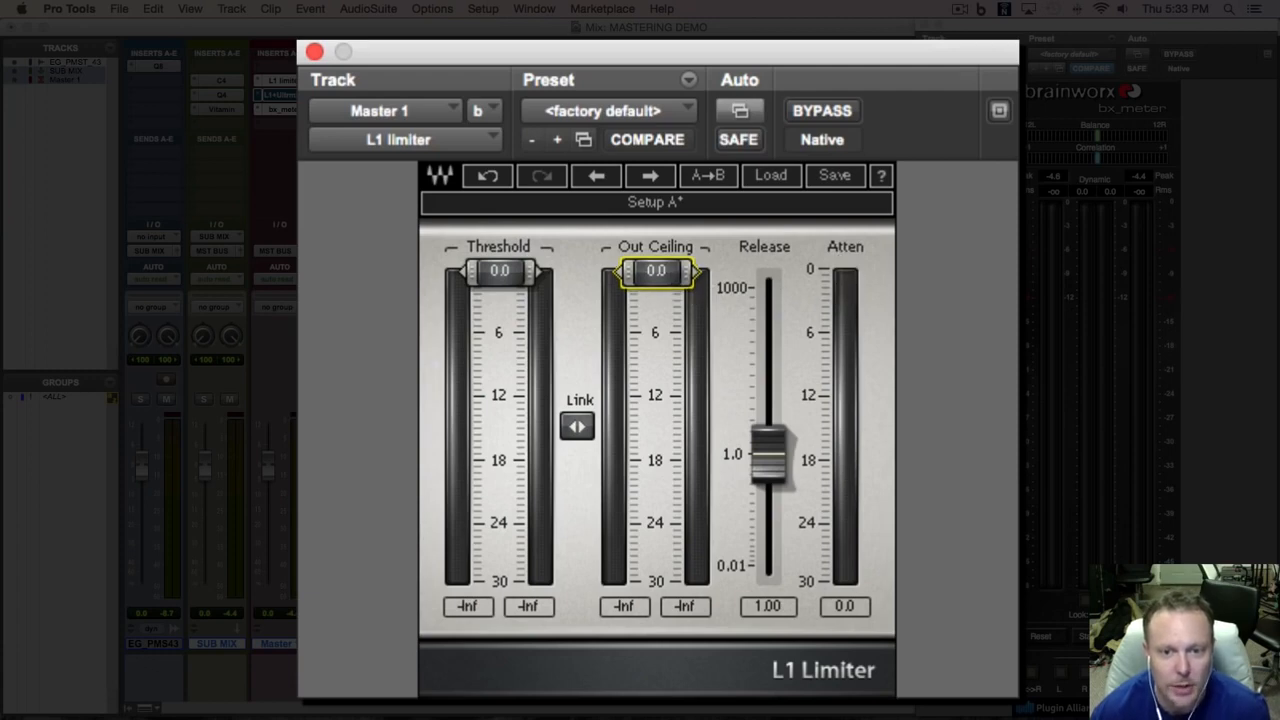
click(577, 427)
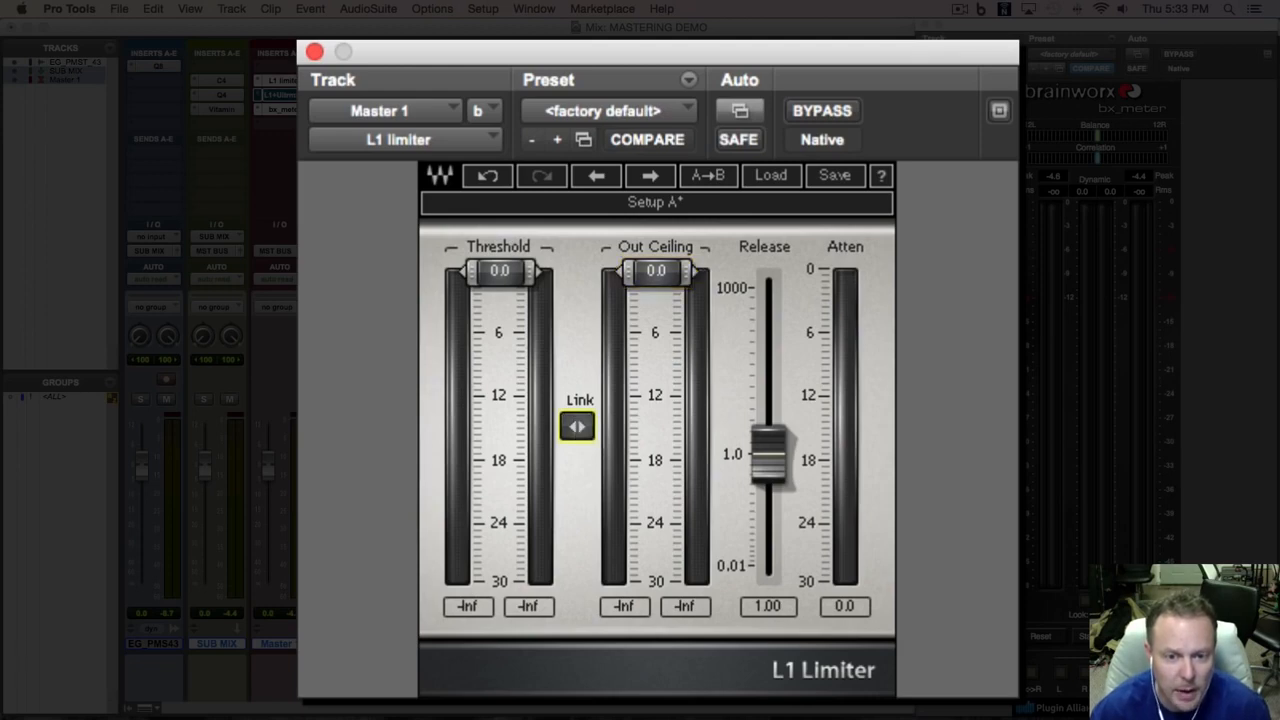
mouse_move(577, 427)
mouse_down()
mouse_move(577, 509)
mouse_move(577, 427)
mouse_up()
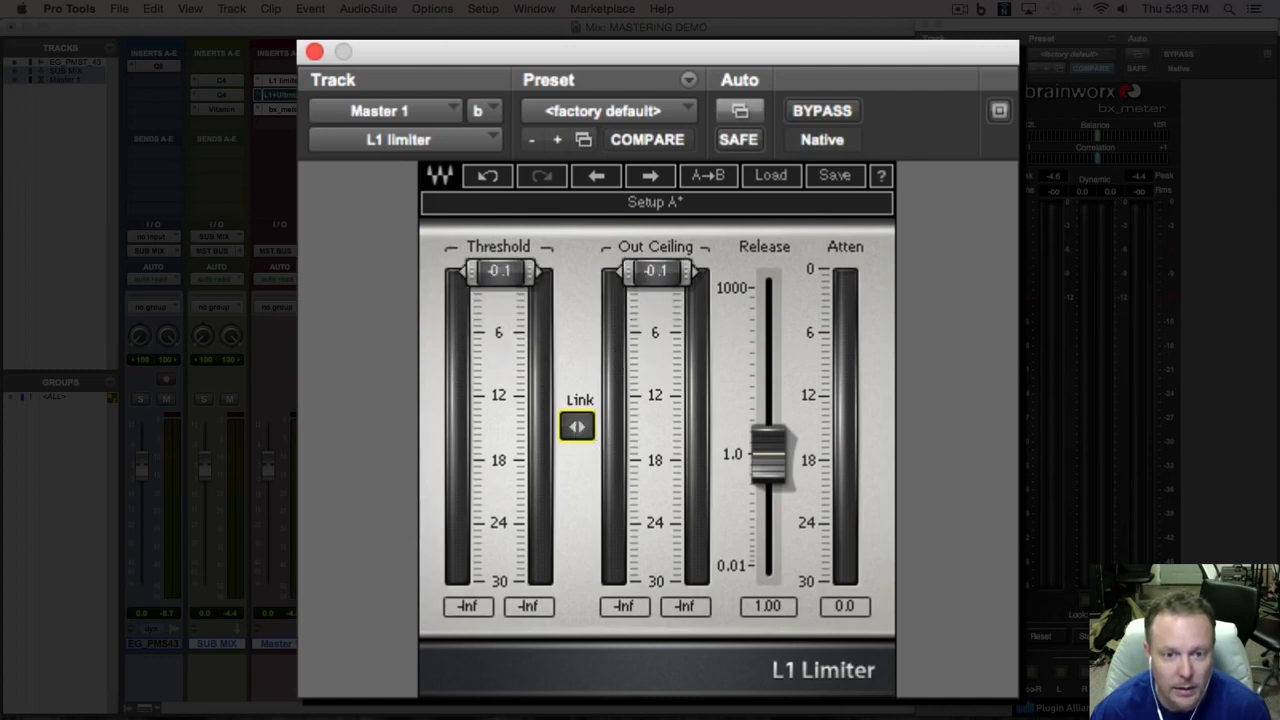
mouse_move(577, 427)
mouse_down()
mouse_move(577, 470)
mouse_move(577, 430)
mouse_up()
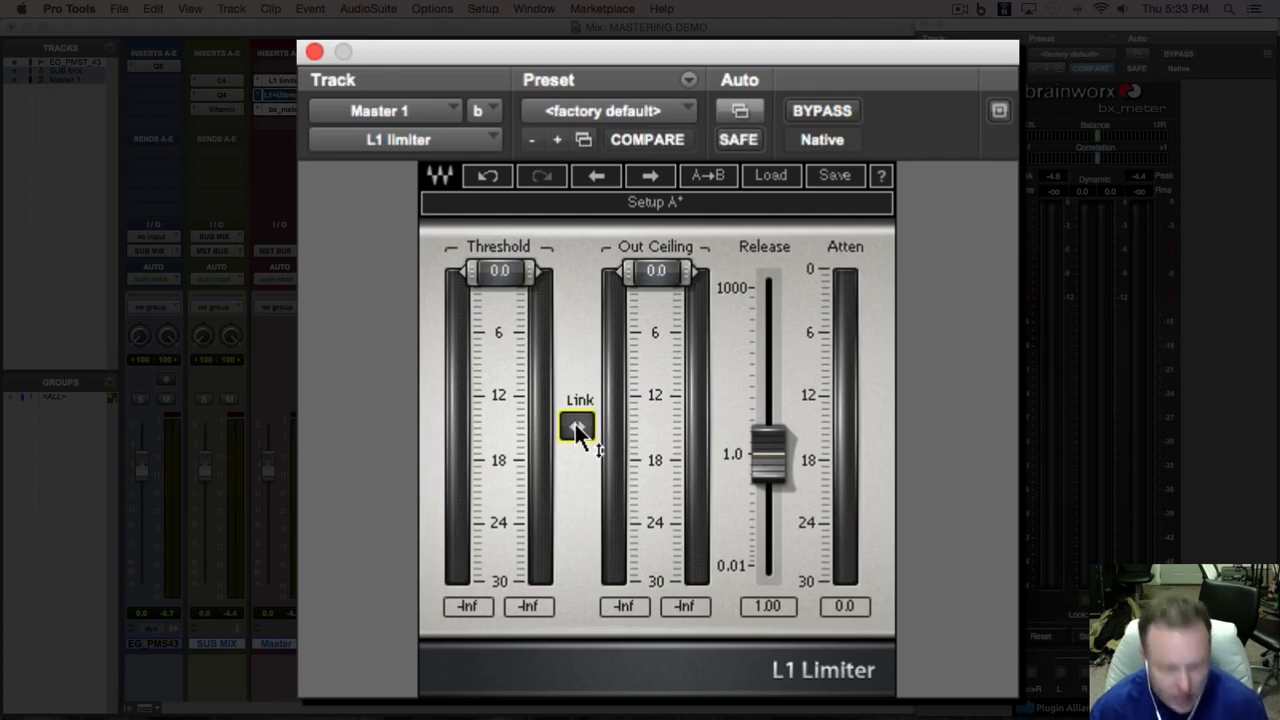
Step: Play the song and lower the L1 limiter's linked Threshold and Out Ceiling to -9.0
key(space)
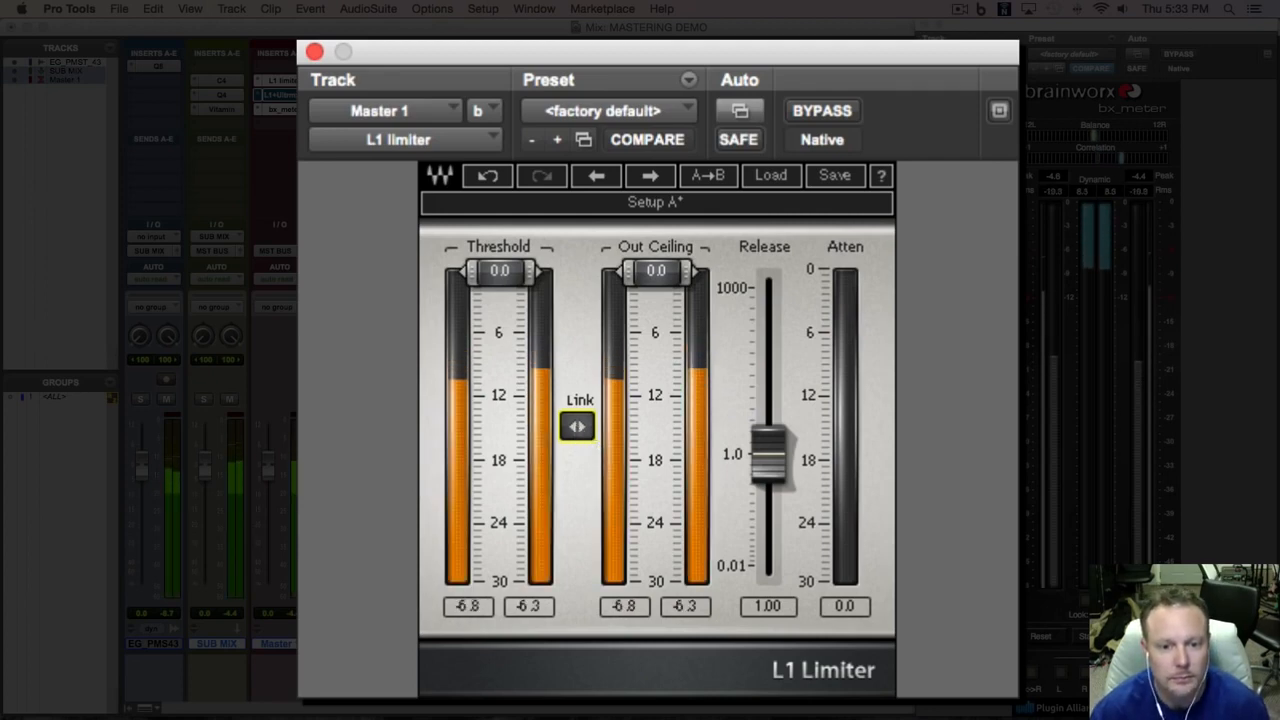
drag(577, 427, 577, 514)
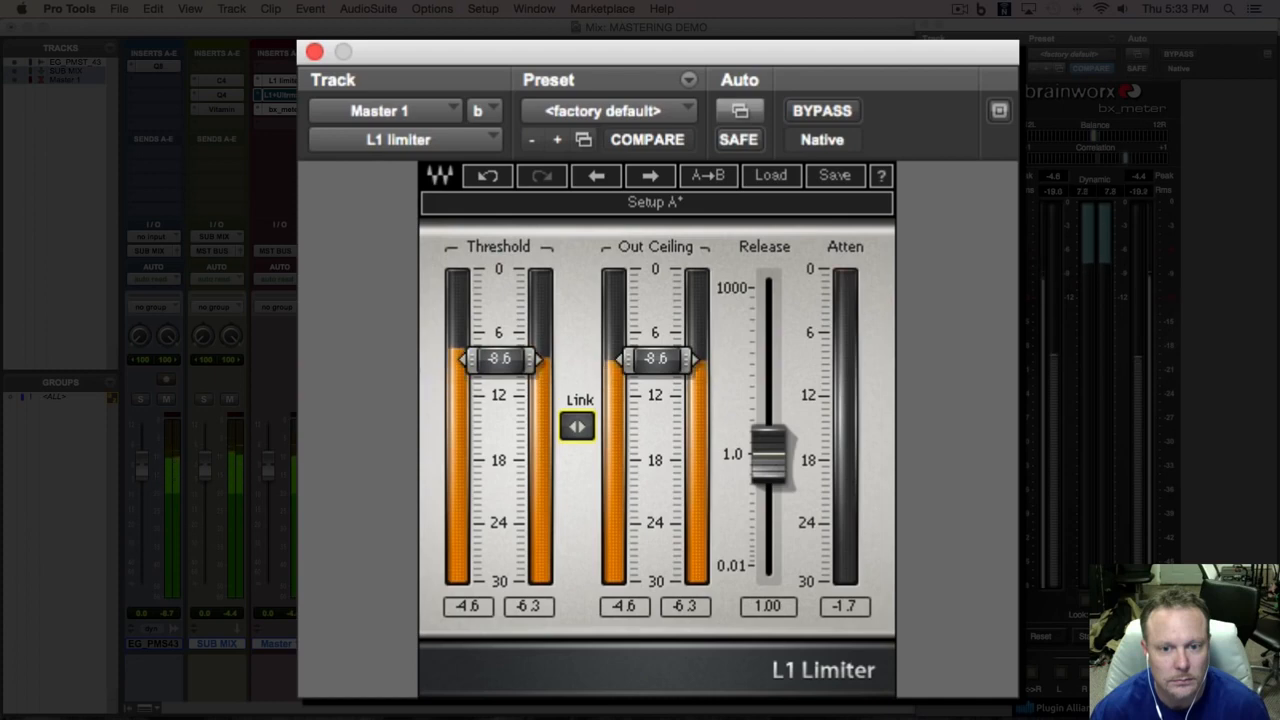
drag(577, 514, 577, 518)
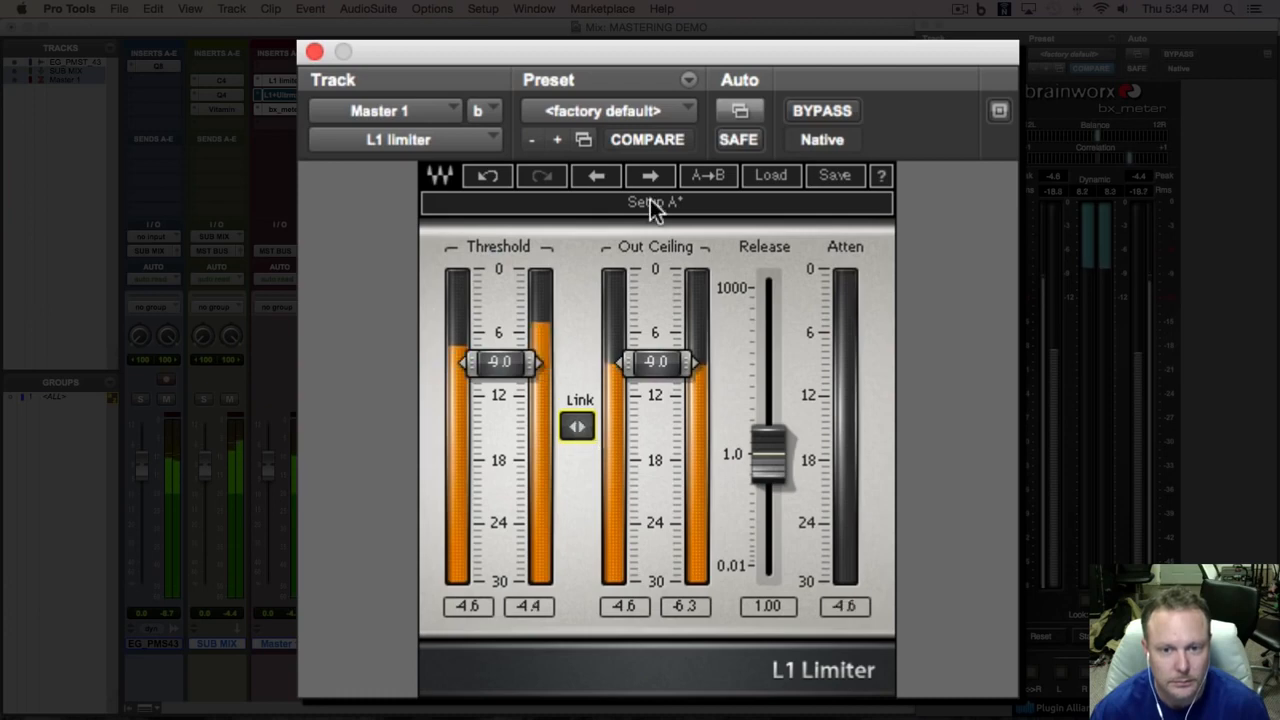
Step: Compare the playing song with the L1 limiter bypassed and active, leaving the limiter active
click(828, 111)
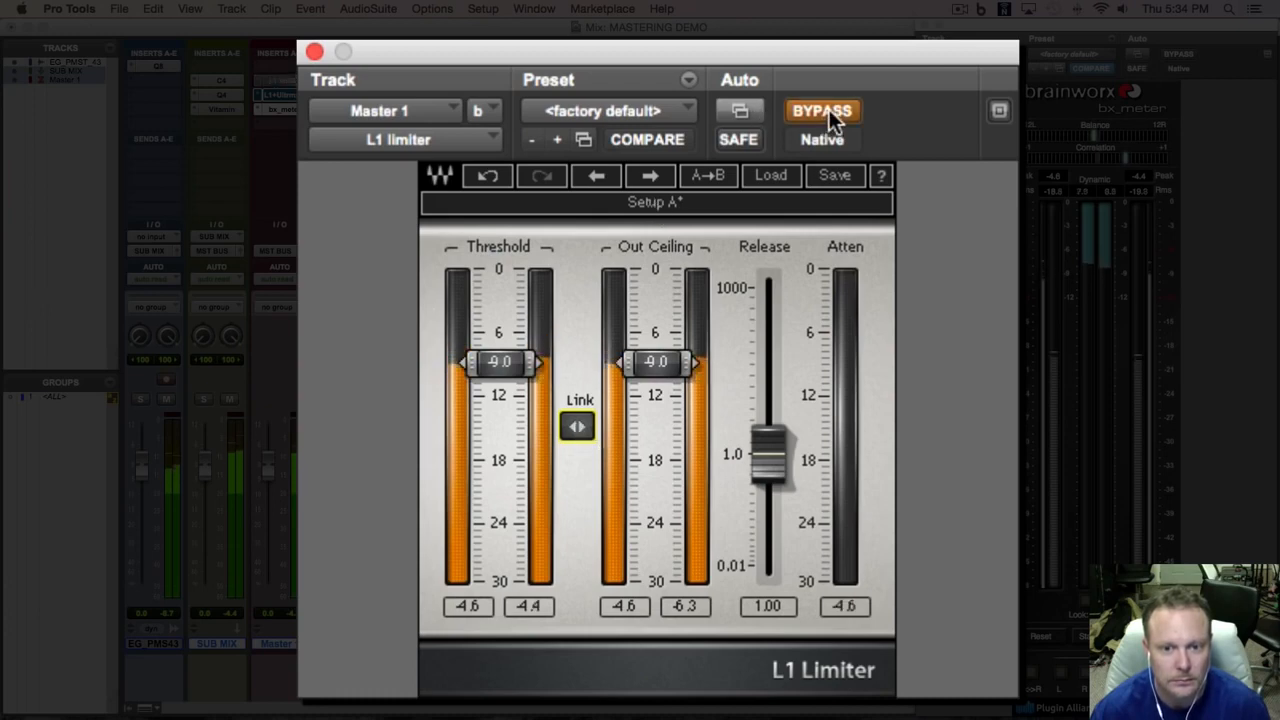
click(829, 110)
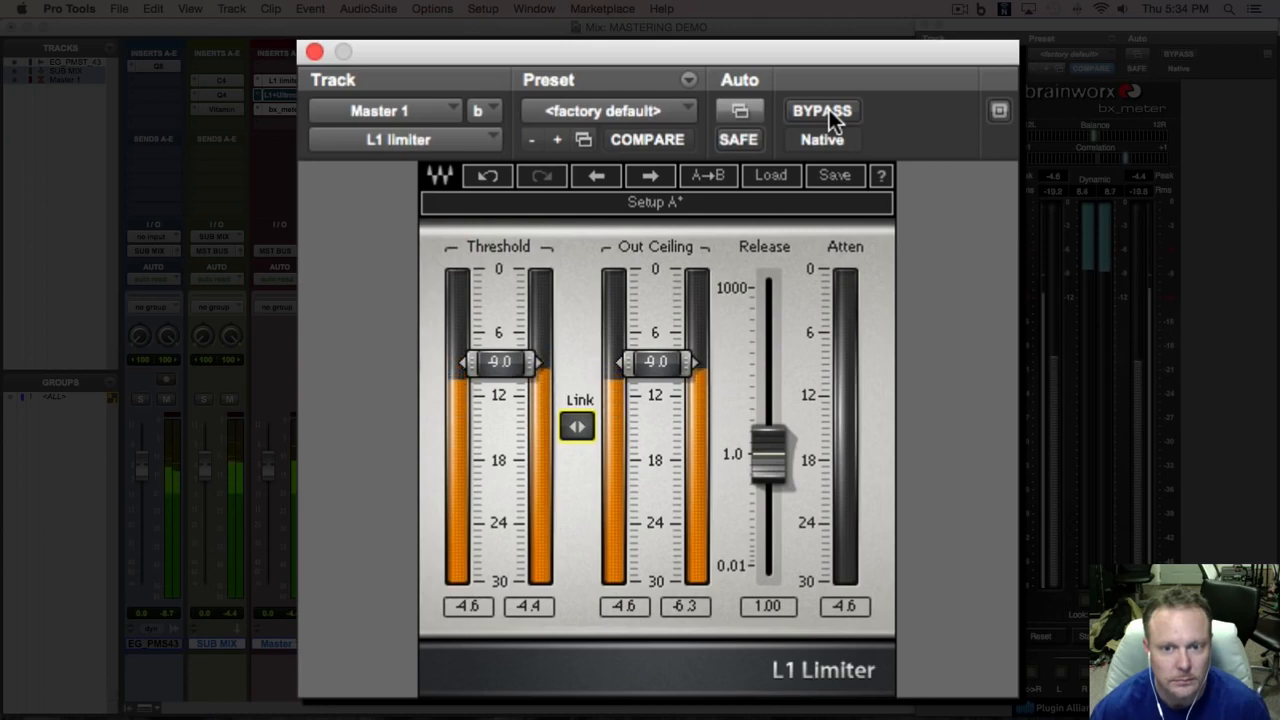
click(829, 110)
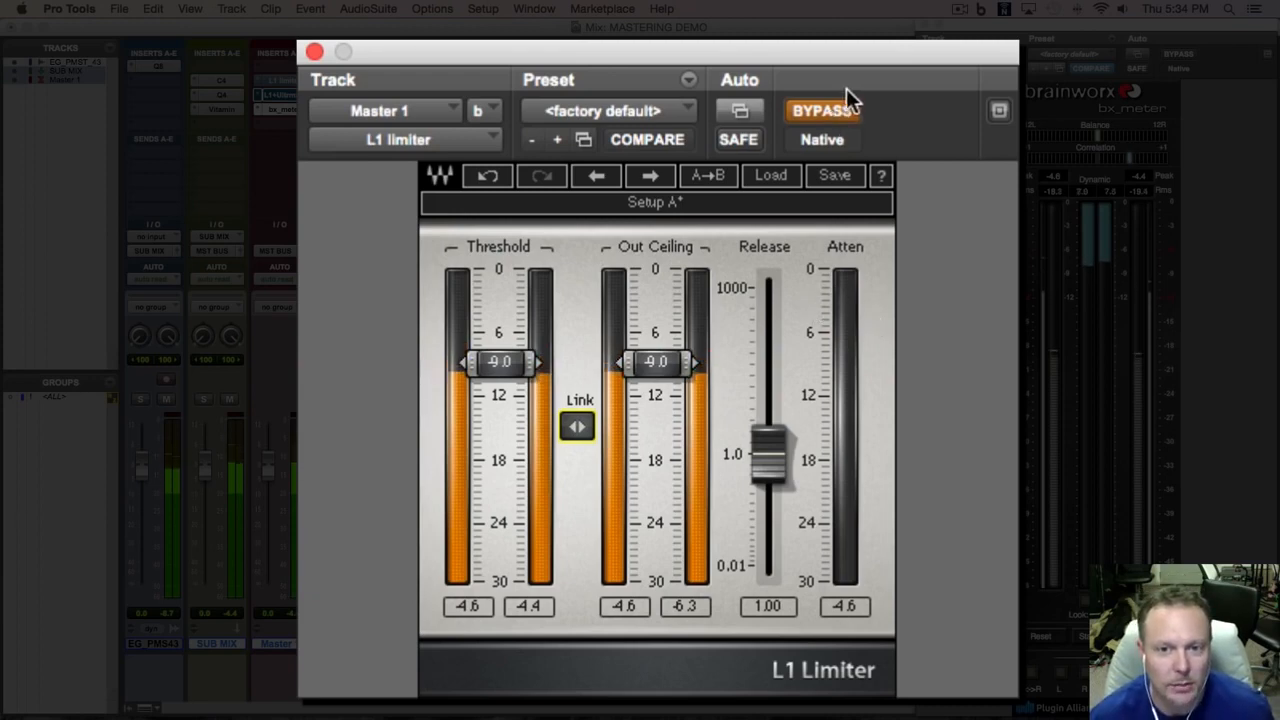
click(842, 111)
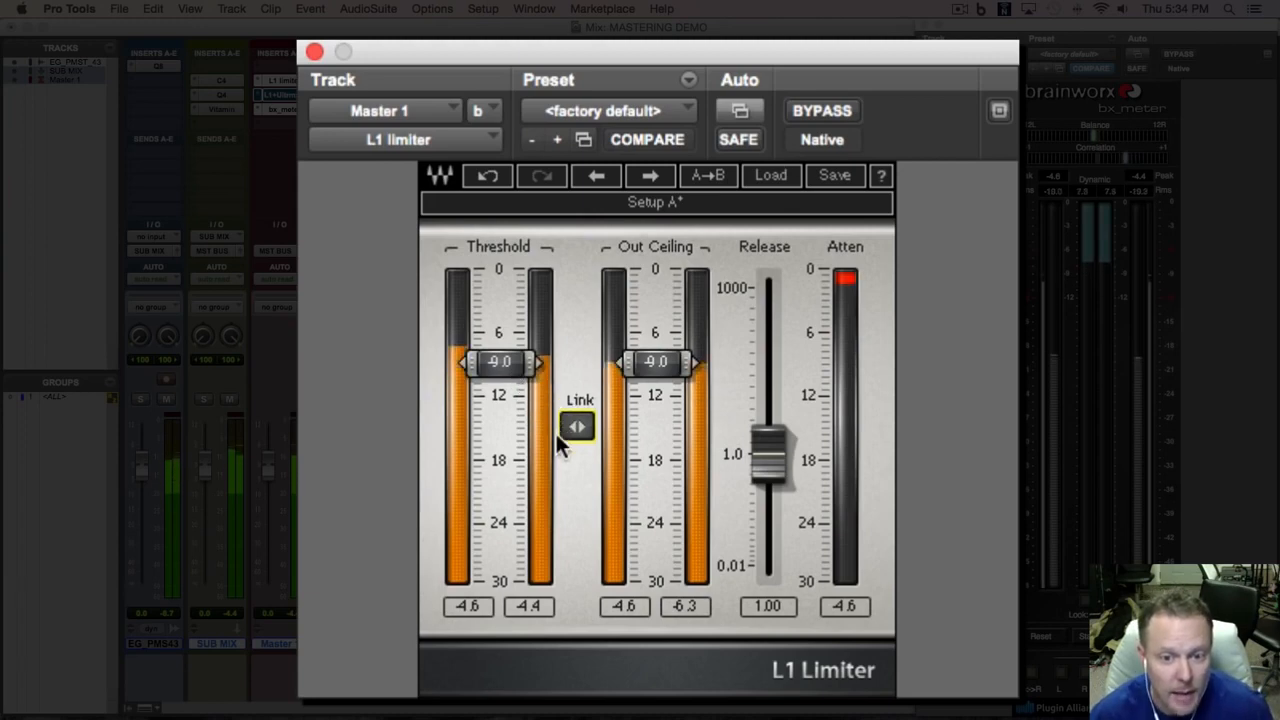
Step: Raise the linked Threshold and Out Ceiling of the L1 limiter to -8.0 and stop playback
drag(577, 427, 577, 421)
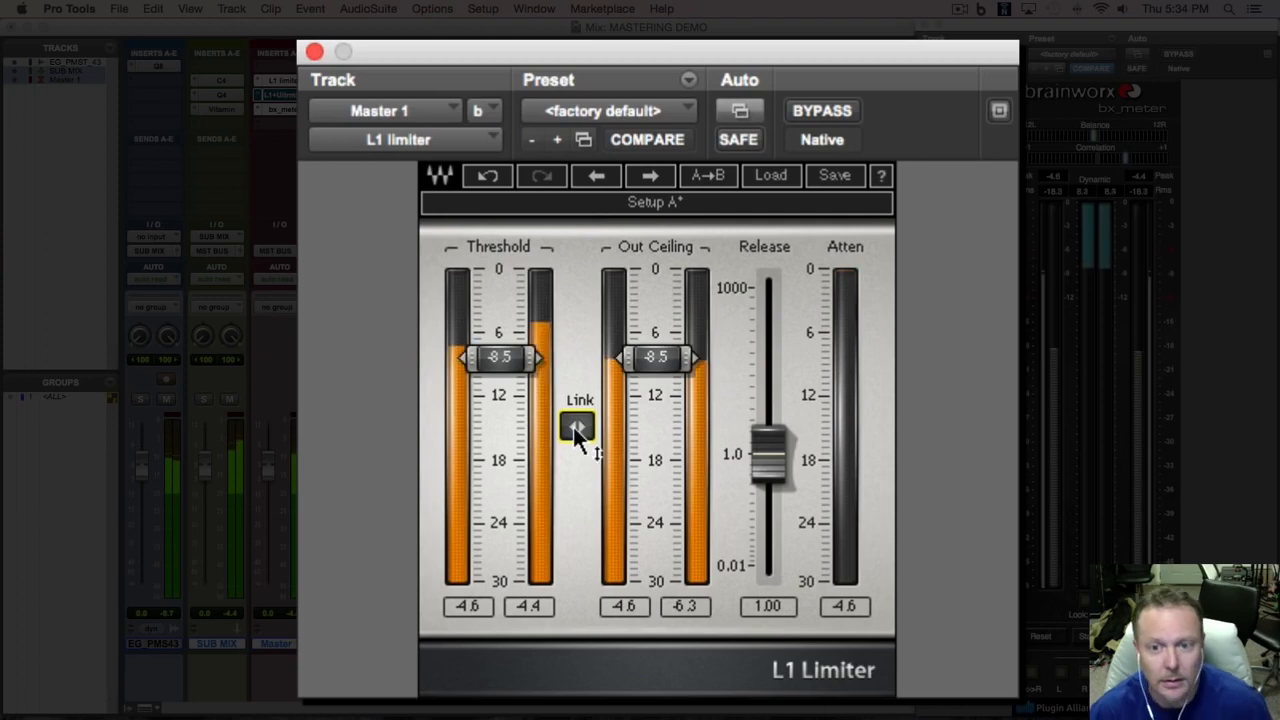
drag(573, 425, 573, 425)
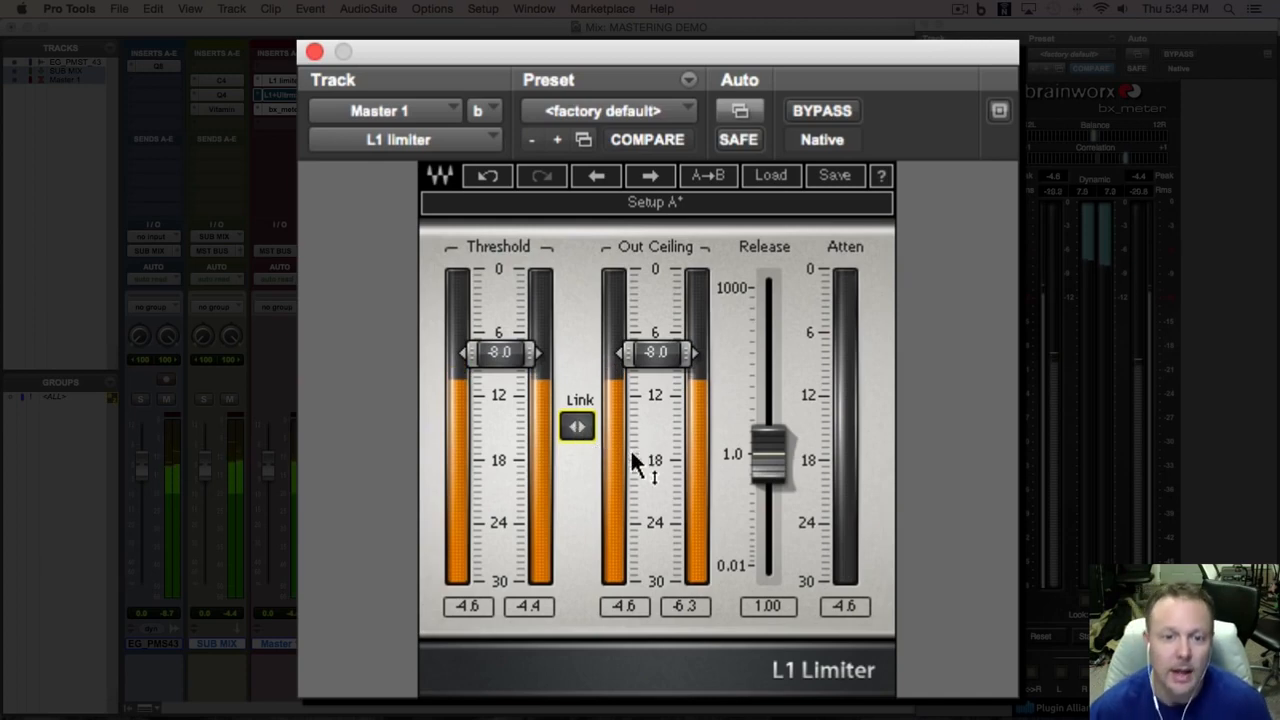
key(space)
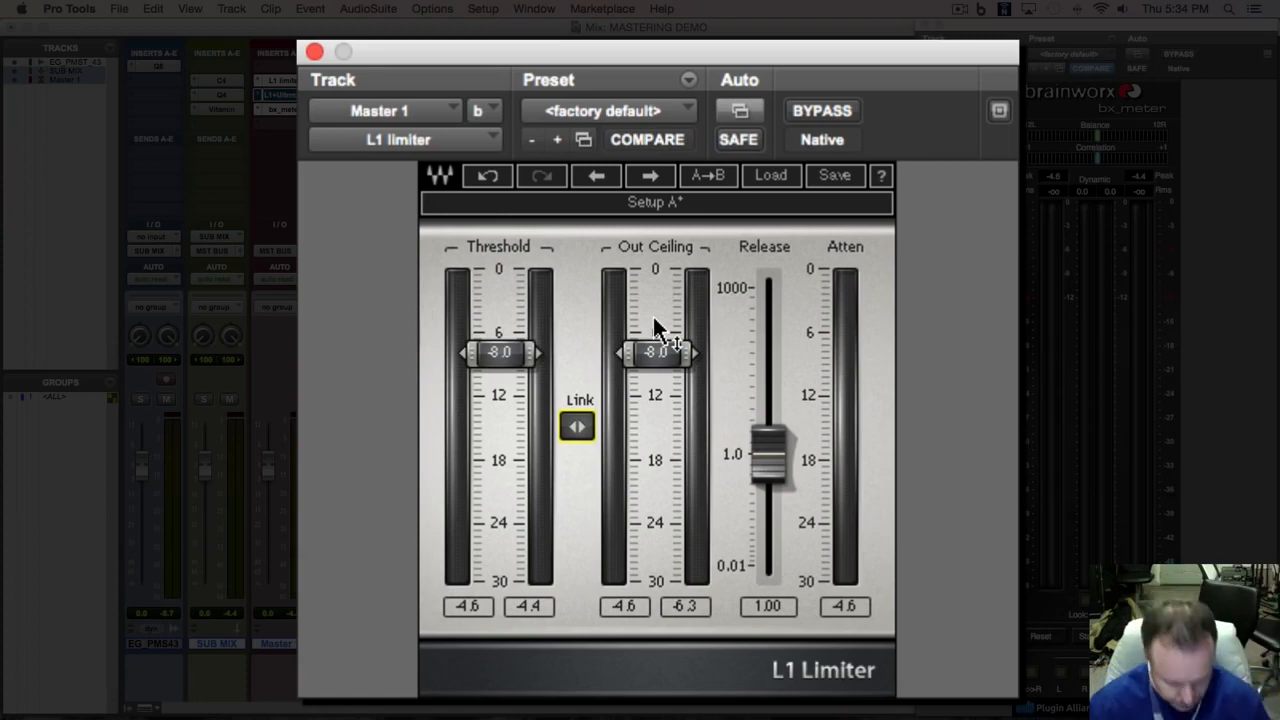
Step: Raise only the L1 limiter's Out Ceiling to -0.3 while the song plays, and close the limiter window
key(space)
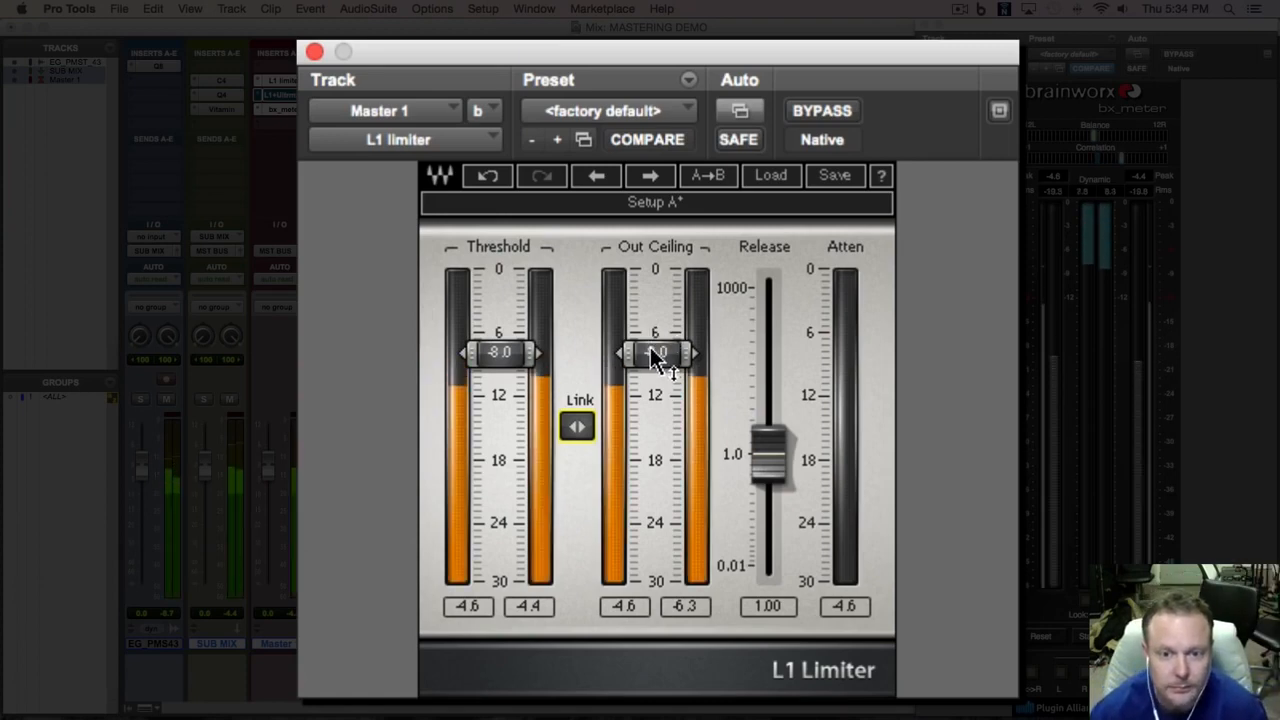
drag(655, 355, 655, 309)
drag(656, 307, 653, 269)
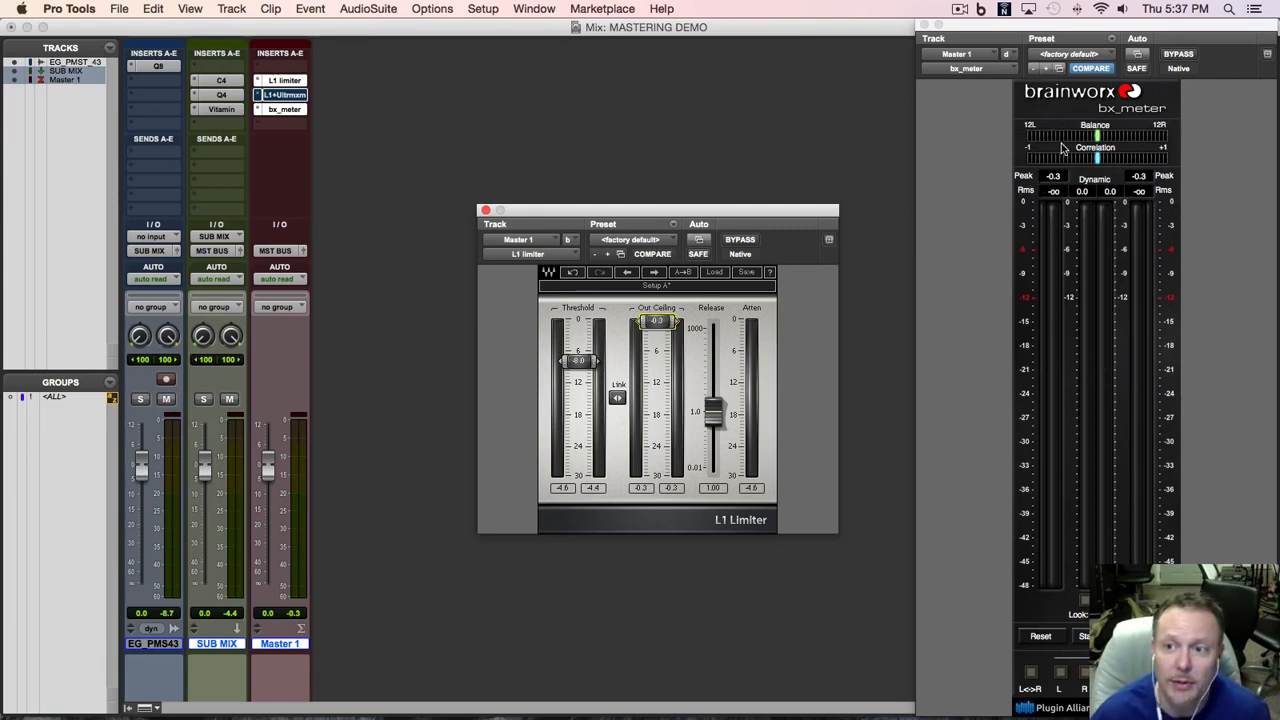
click(486, 211)
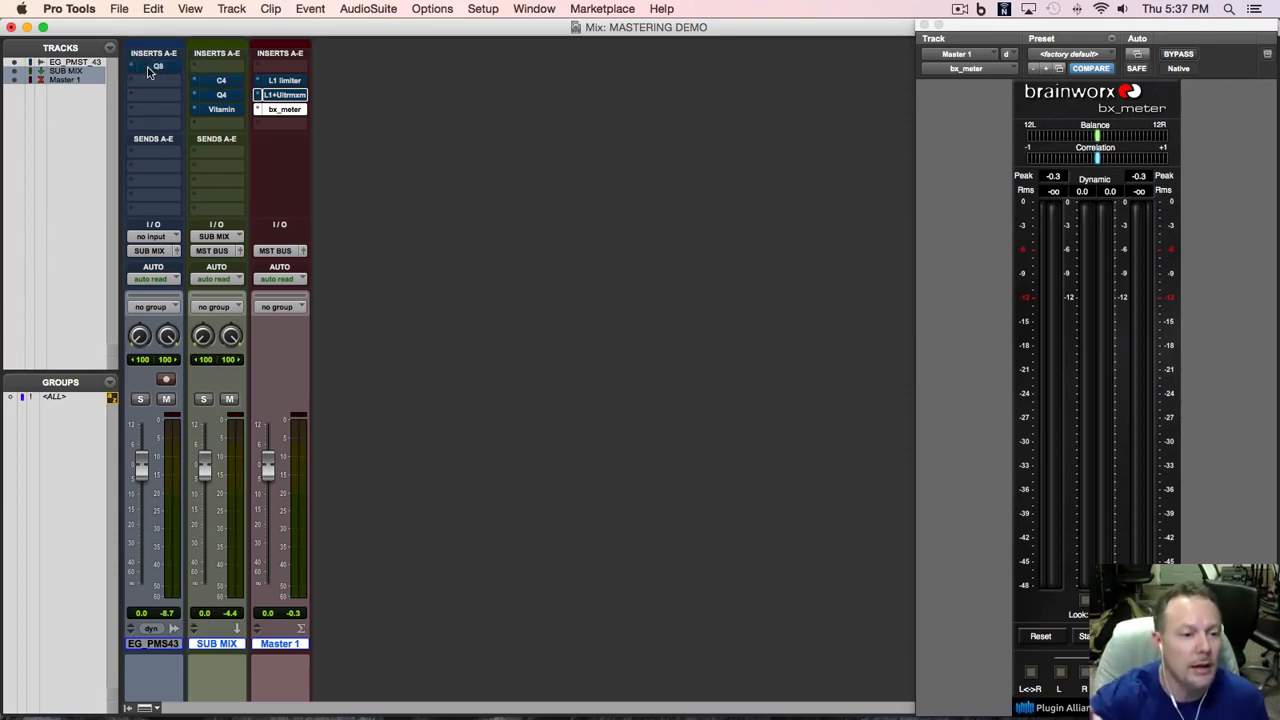
Step: Play the song while re-enabling the bypassed Q8, C4, Q4, Vitamin and L1 limiter one after another, and stop playback
key(space)
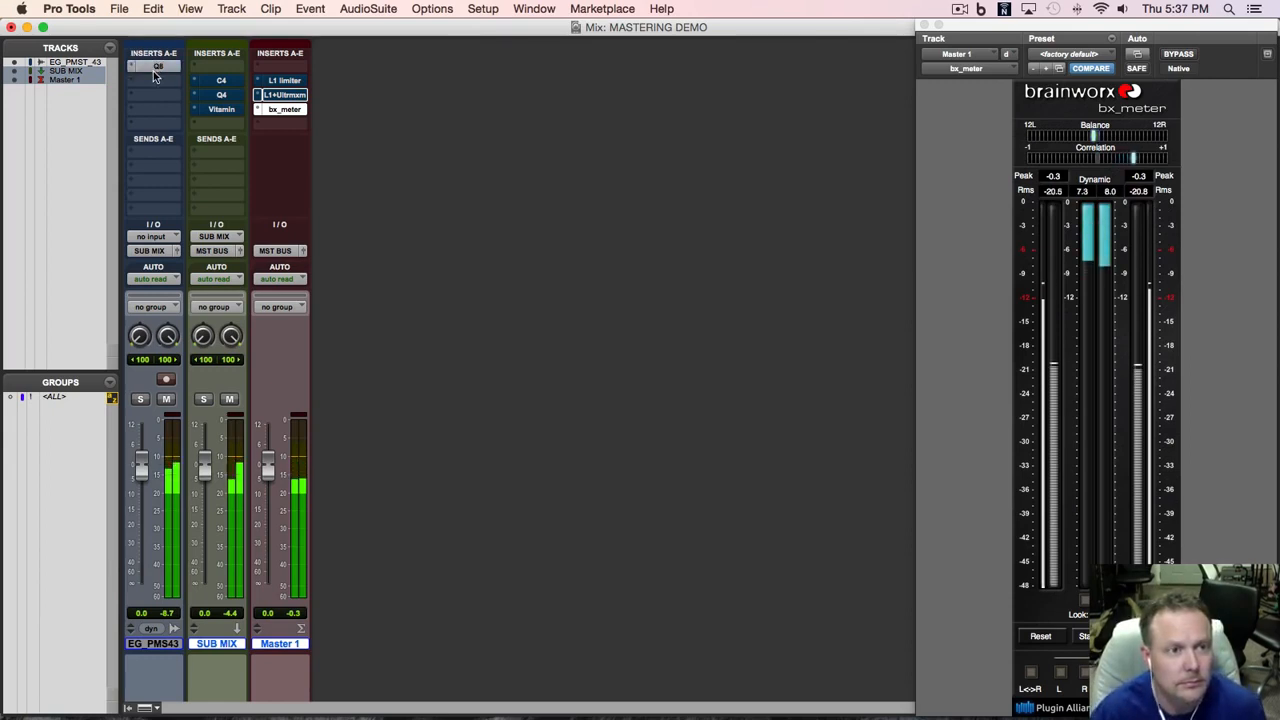
super+click(217, 80)
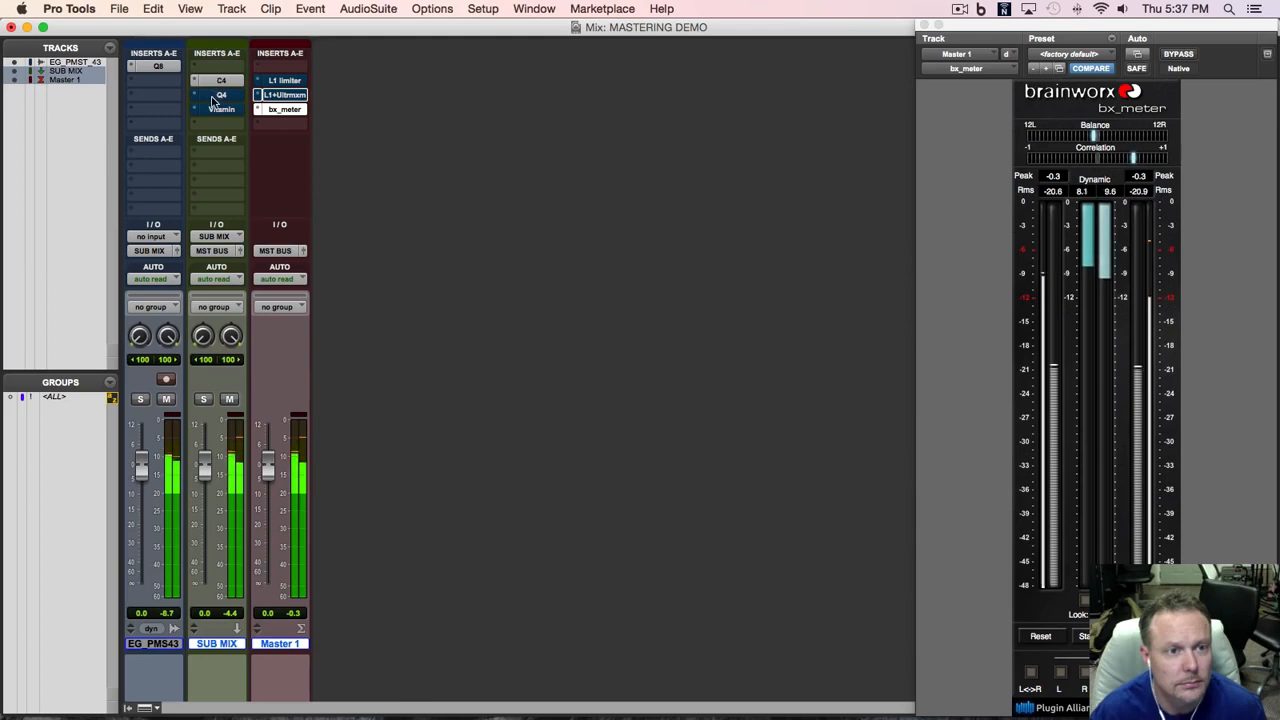
super+click(213, 95)
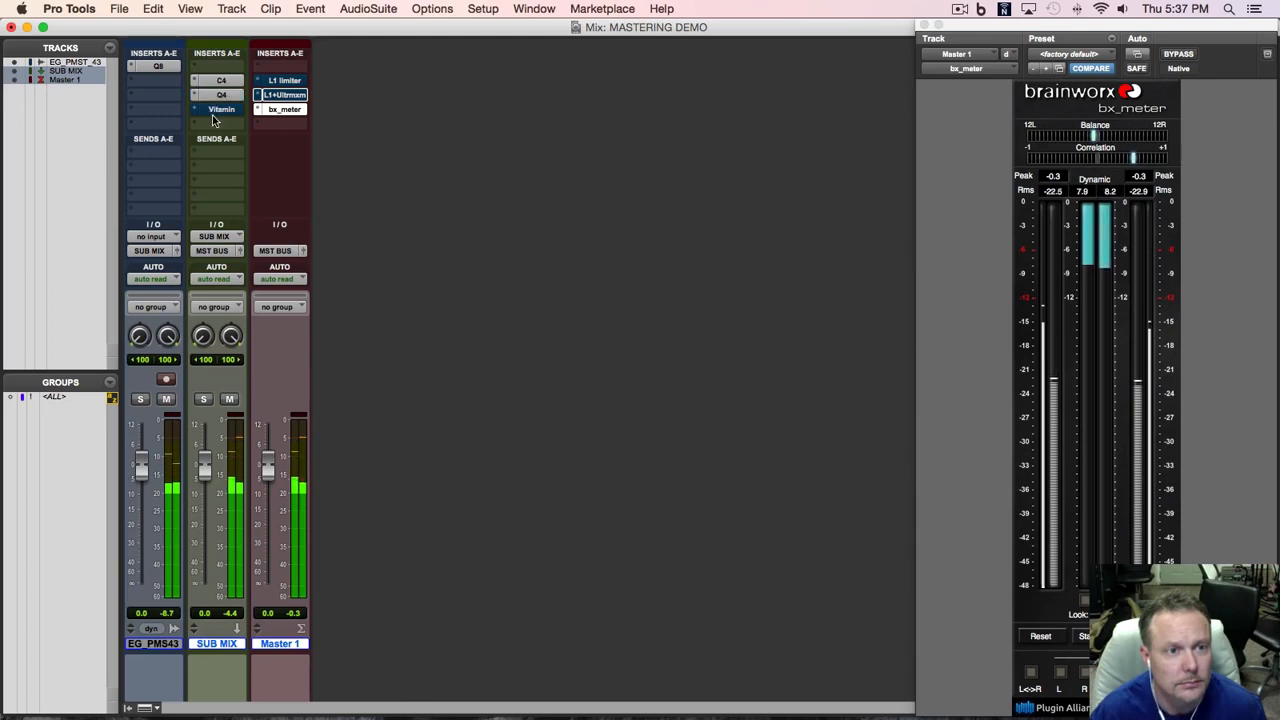
super+click(217, 111)
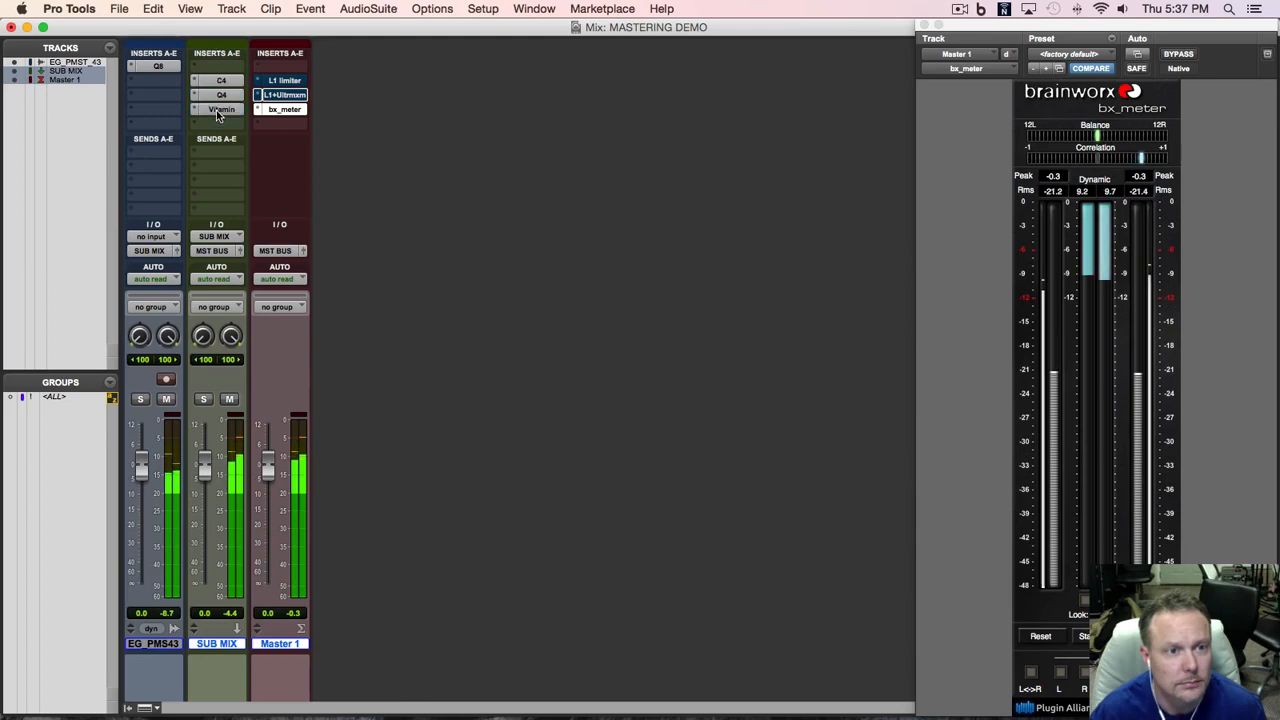
super+click(281, 81)
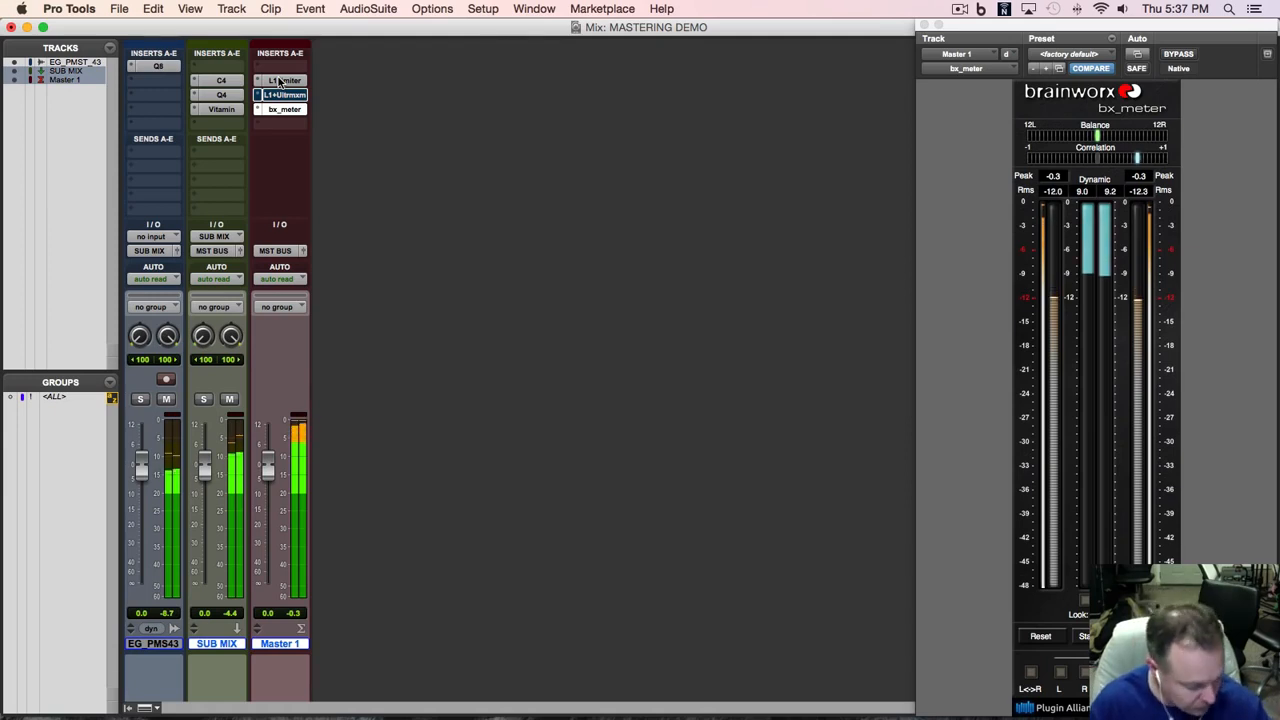
key(space)
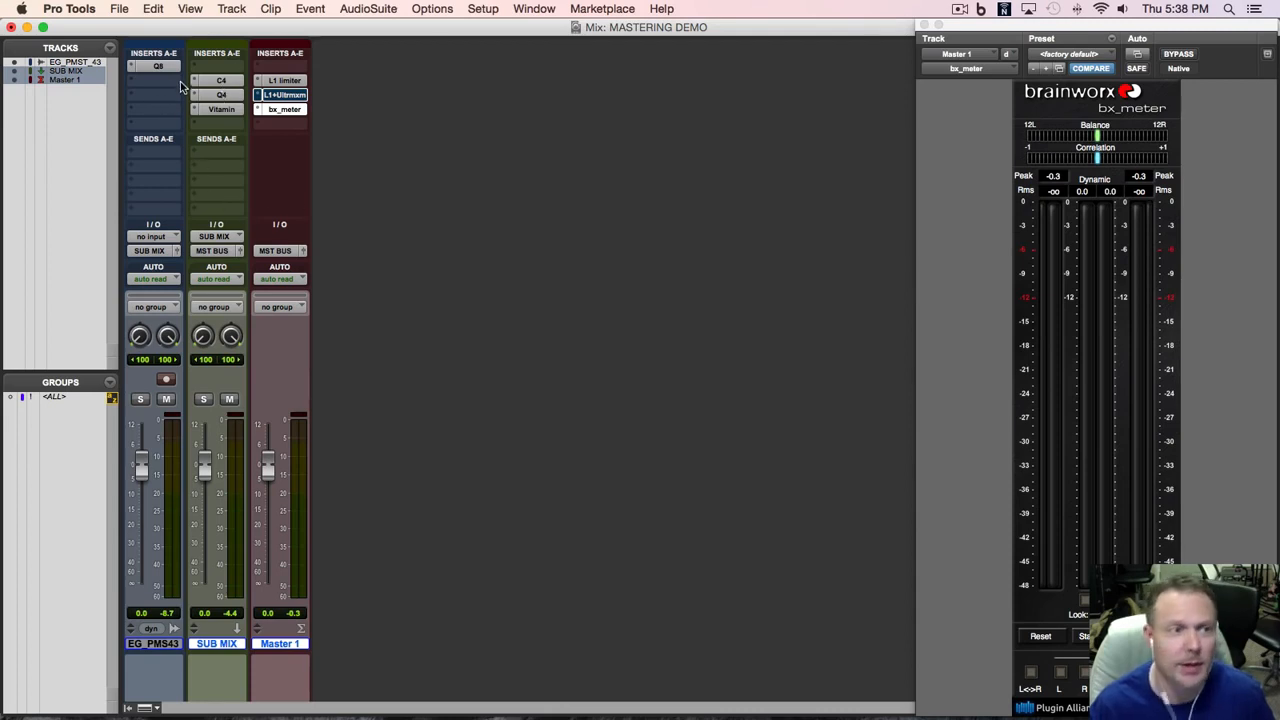
Step: Start a bounce to disk of the MST BUS as an interleaved WAV with the bit depth set to 24 Bit
click(118, 12)
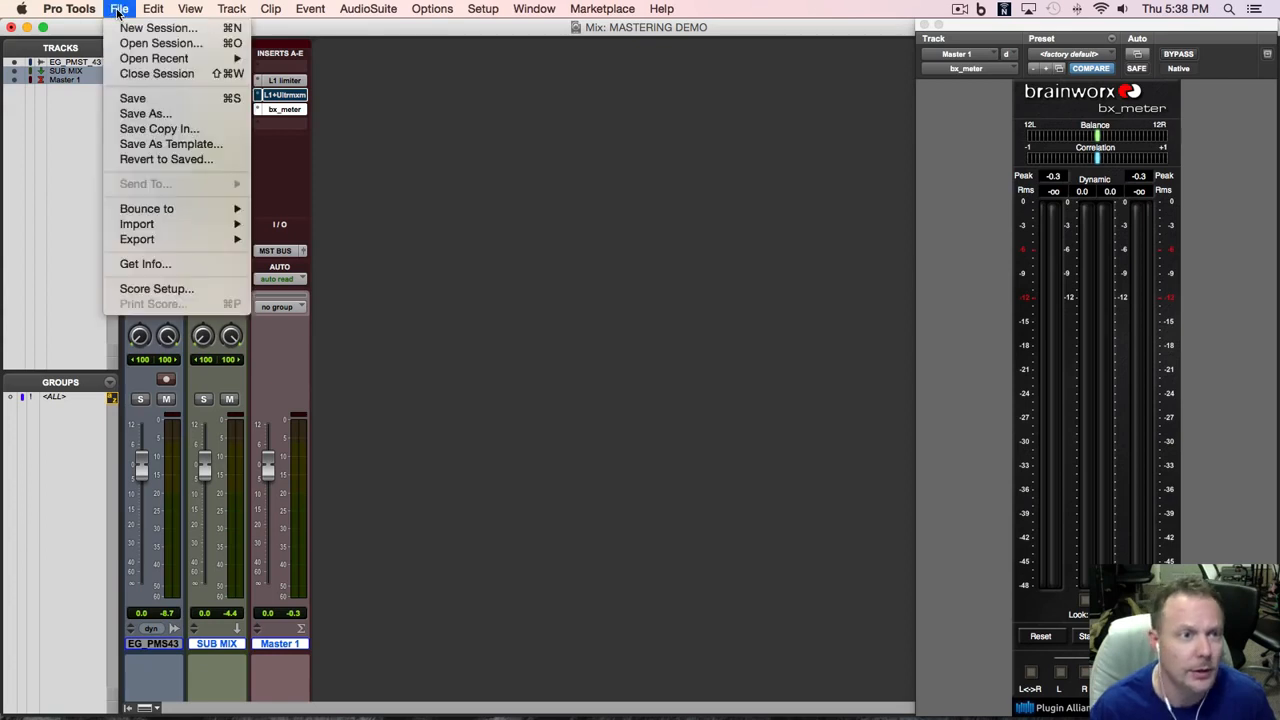
mouse_move(193, 208)
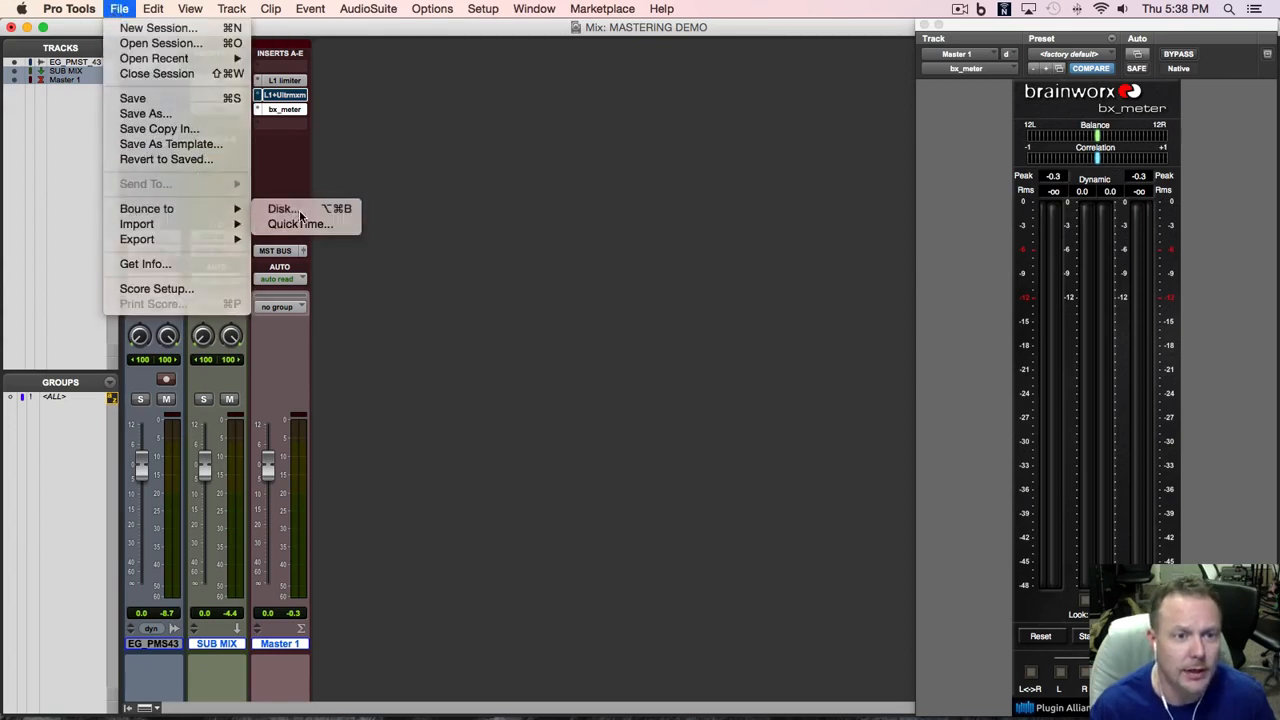
click(294, 211)
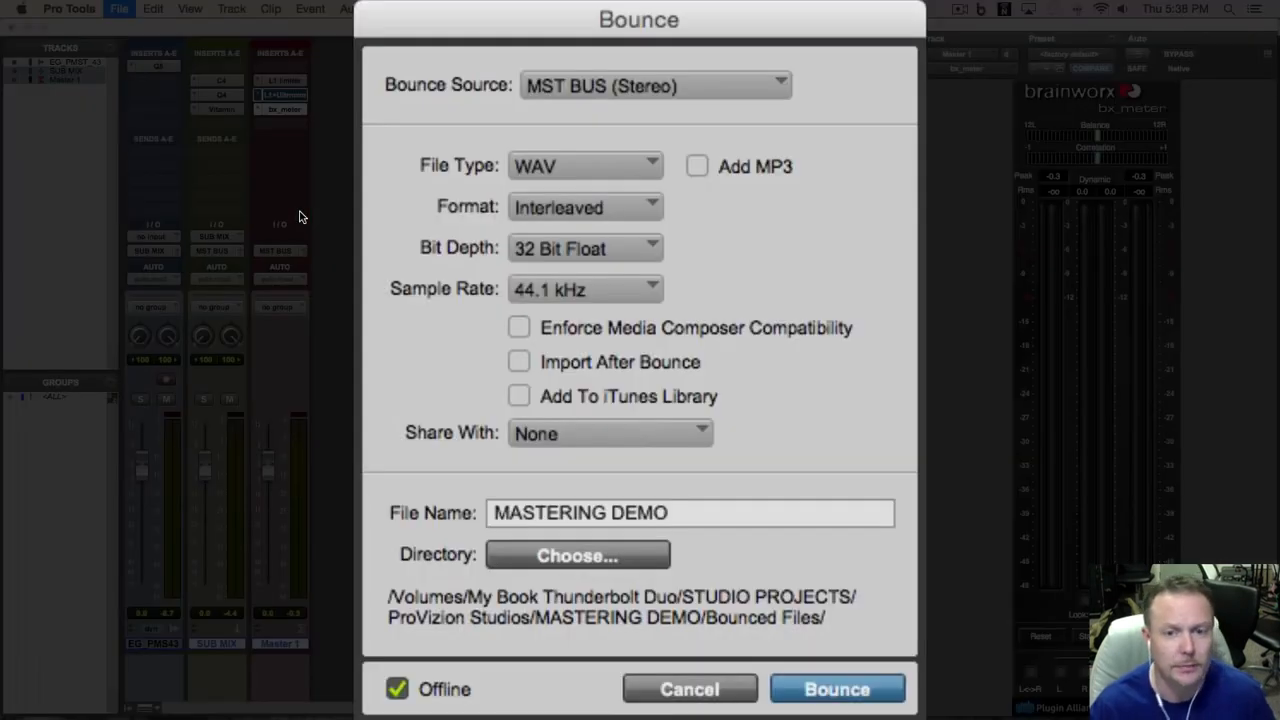
click(654, 248)
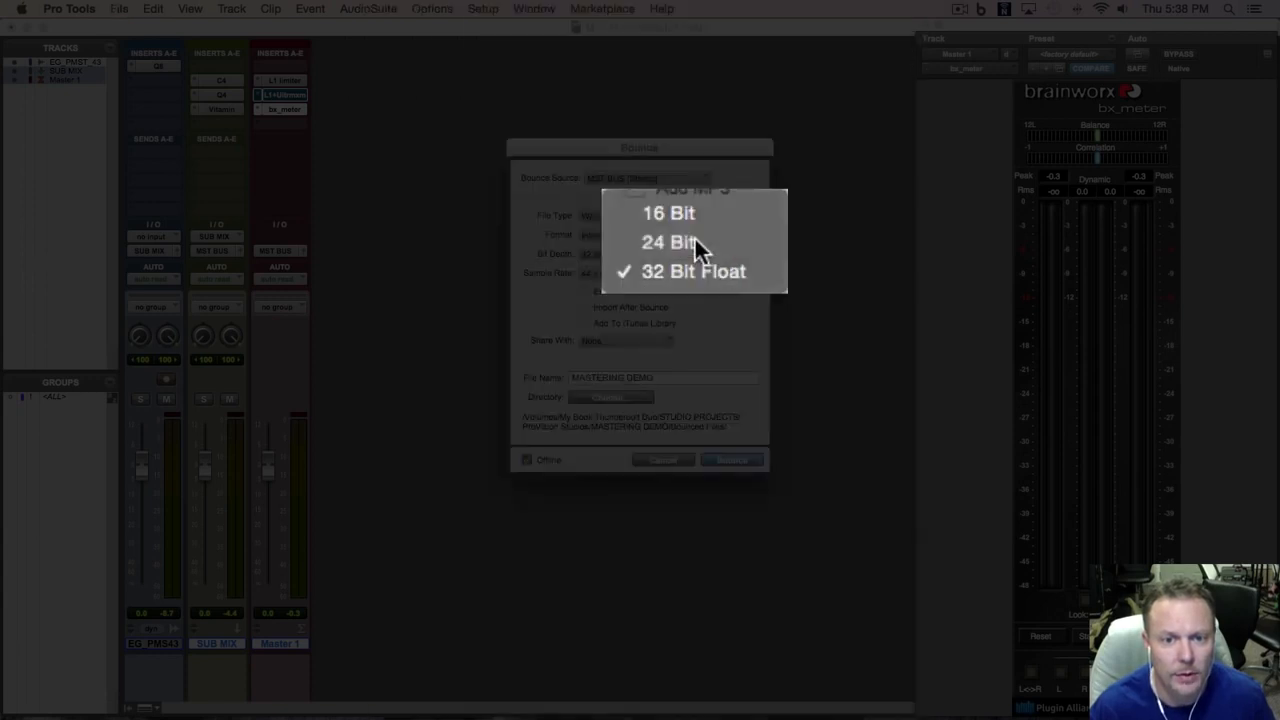
click(696, 242)
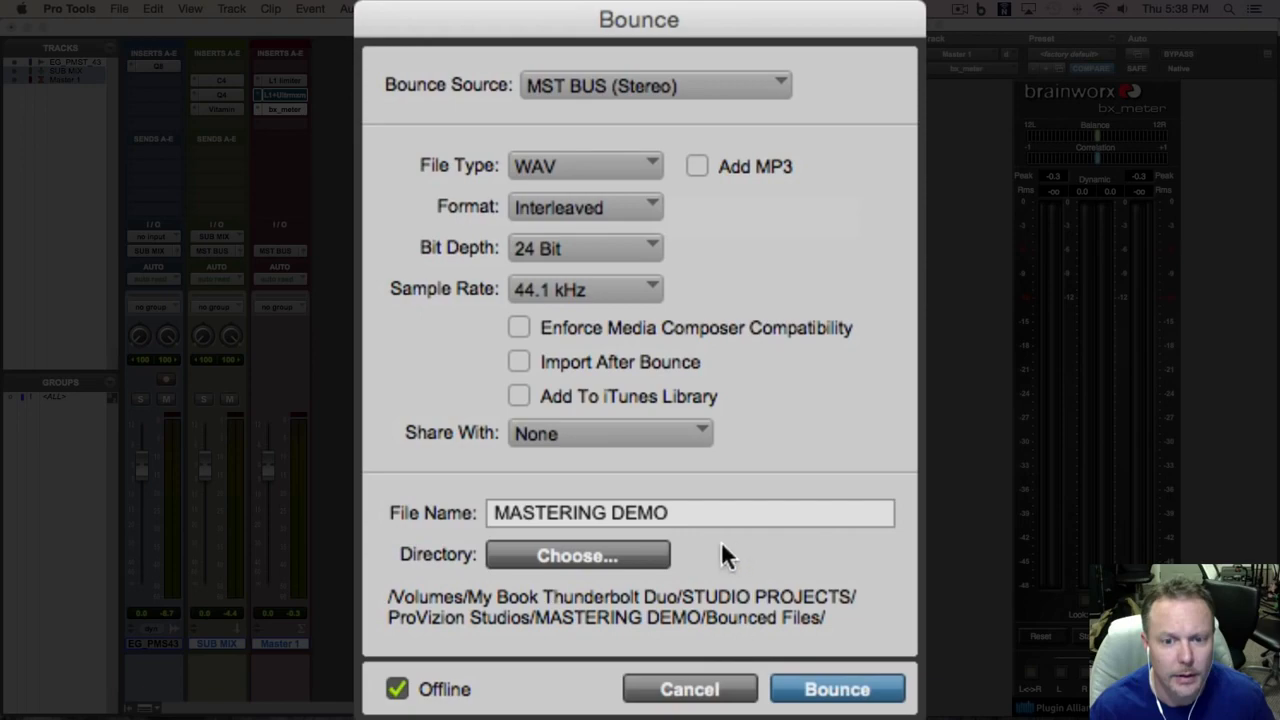
Step: Choose the Desktop as the bounce directory and bounce MASTERING DEMO offline
click(627, 559)
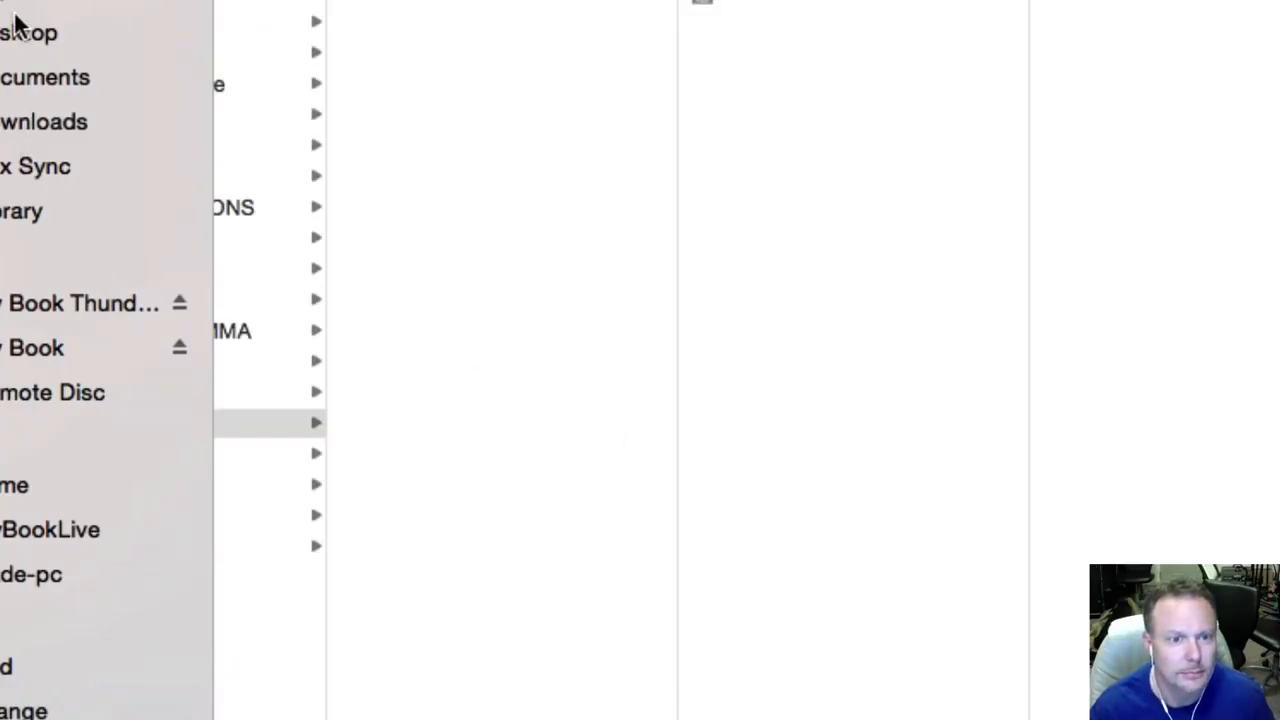
click(16, 30)
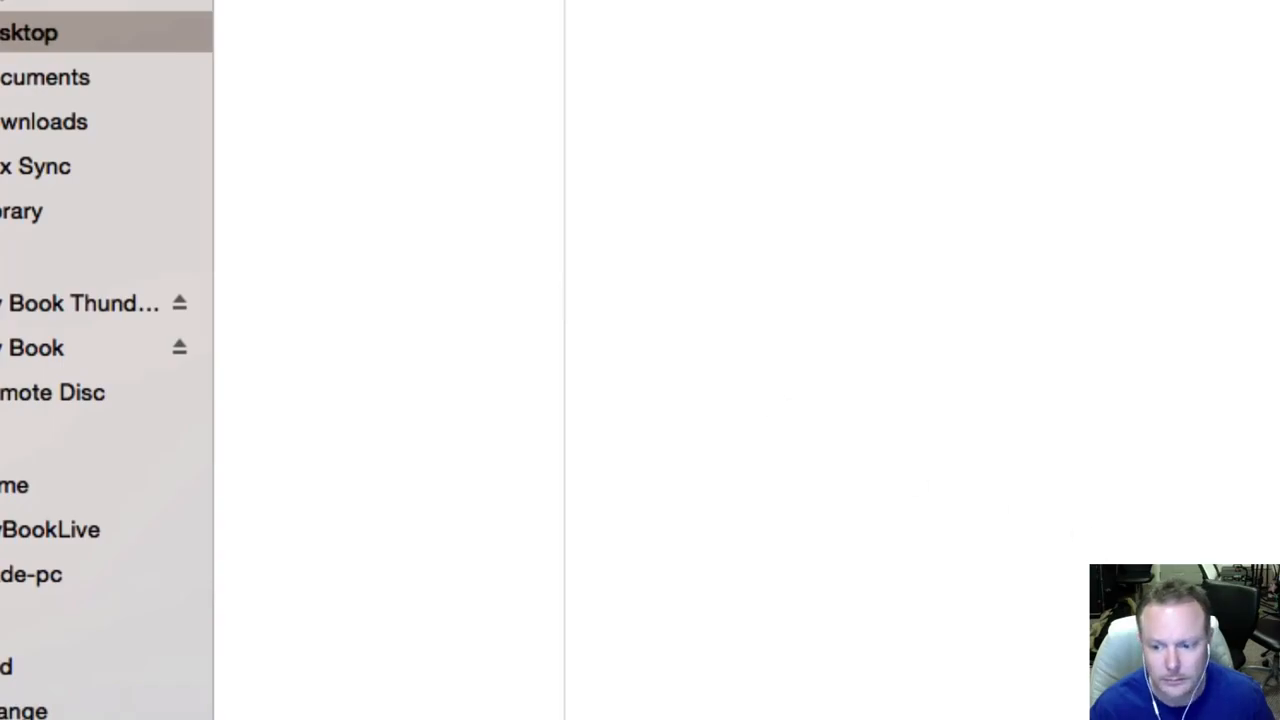
click(946, 703)
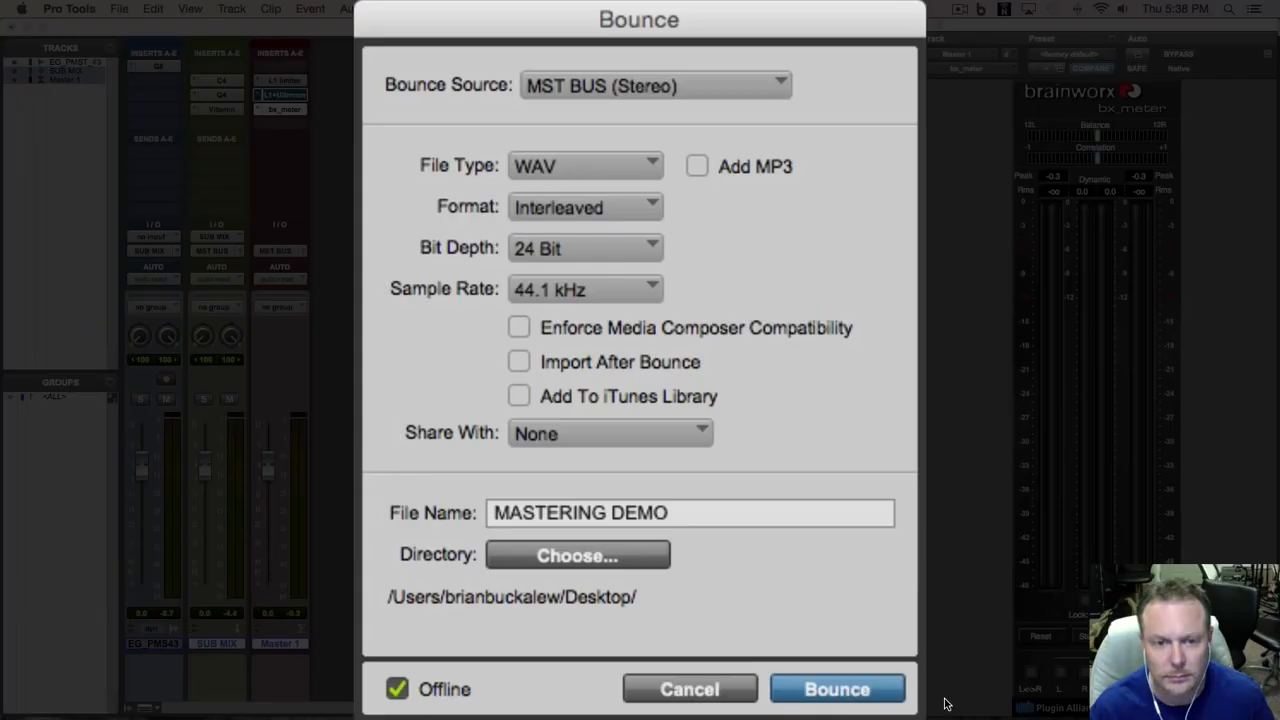
click(836, 689)
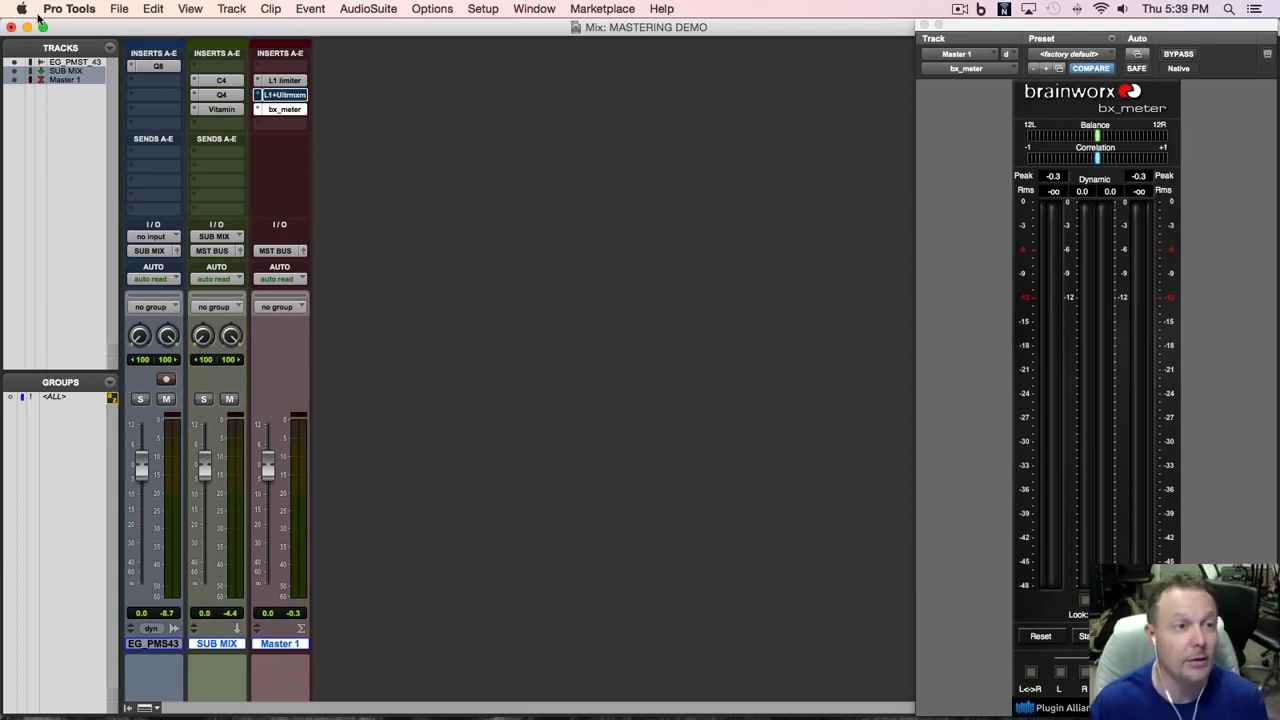
Step: Set up another bounce to disk with MP3 as the file type and proceed to the MP3 encoder settings
click(121, 9)
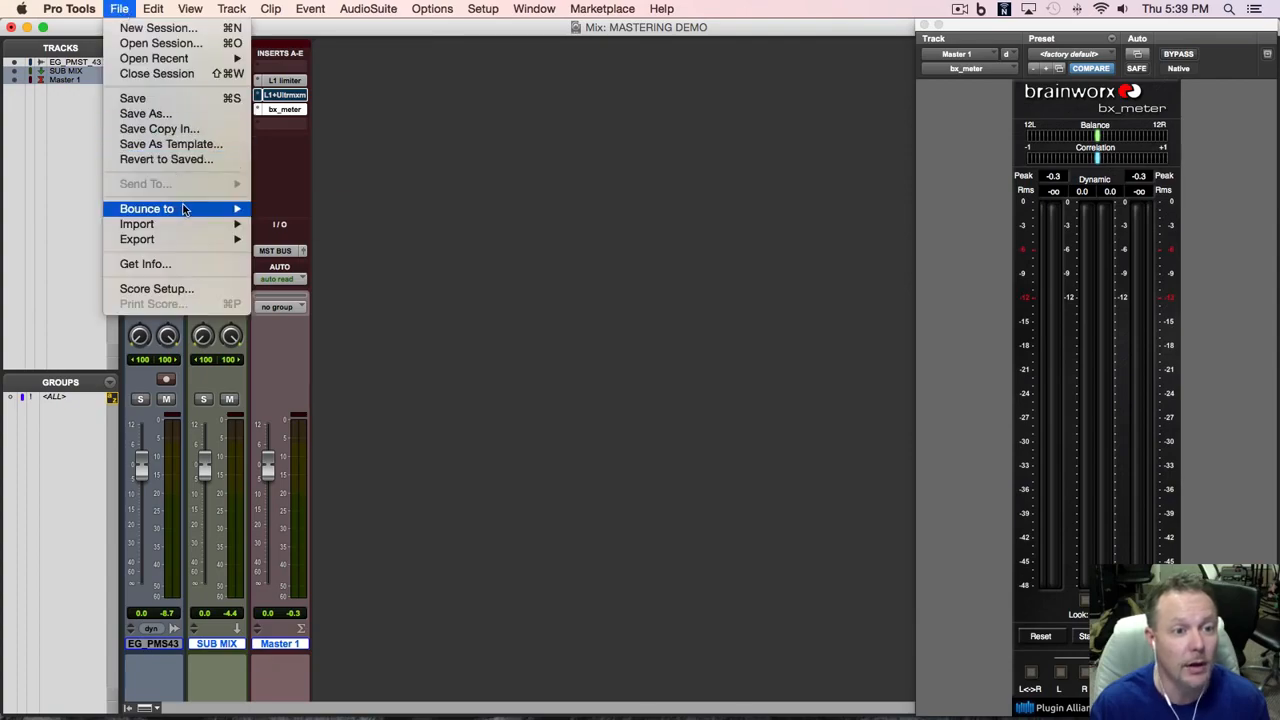
mouse_move(186, 208)
click(283, 210)
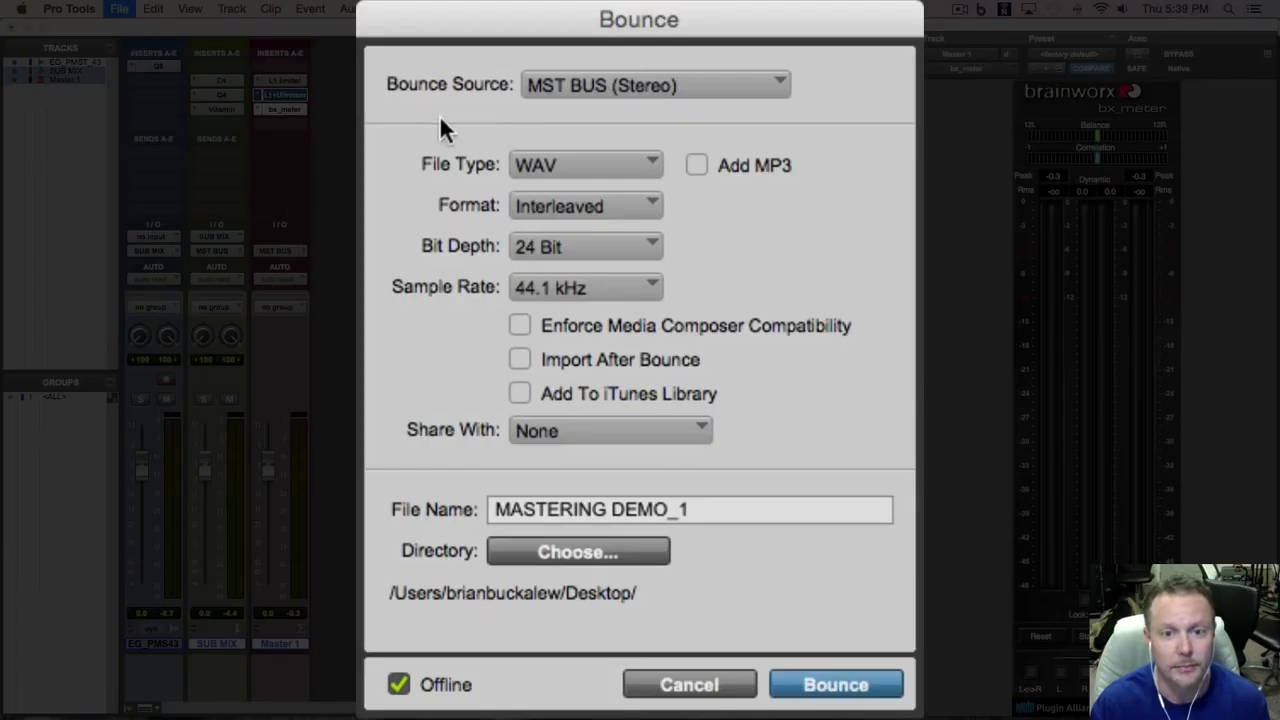
click(637, 162)
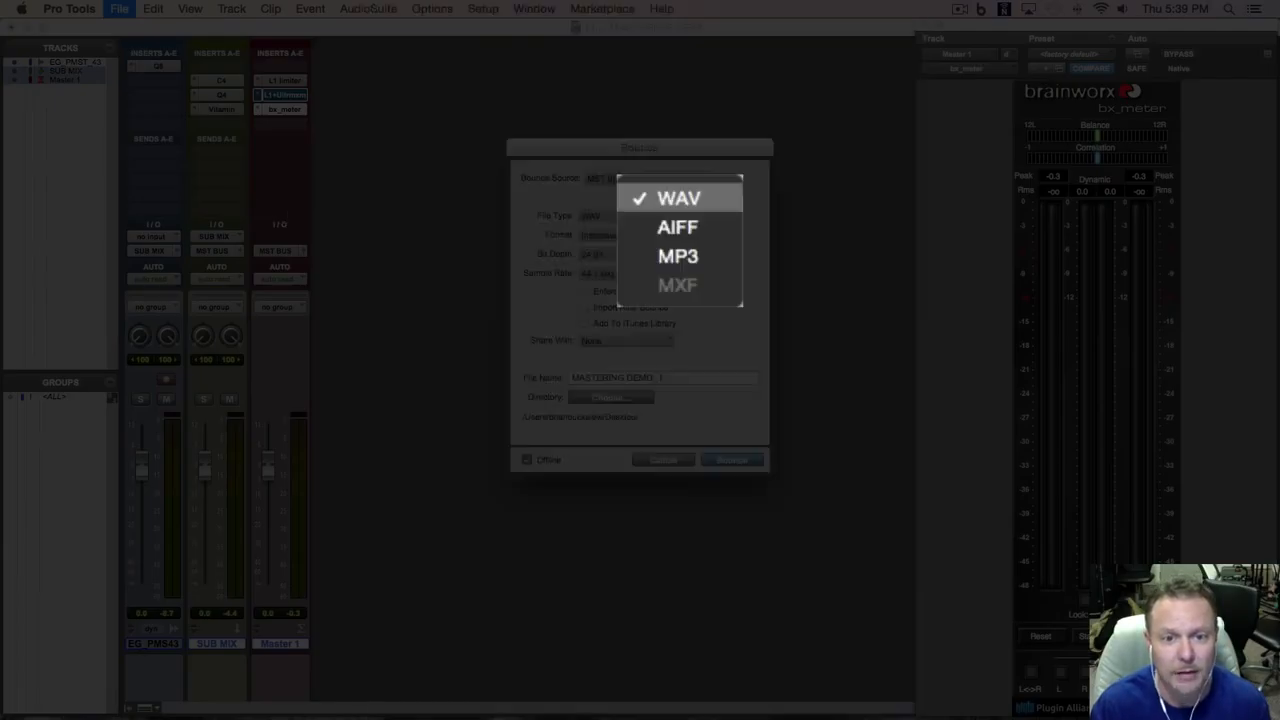
click(670, 262)
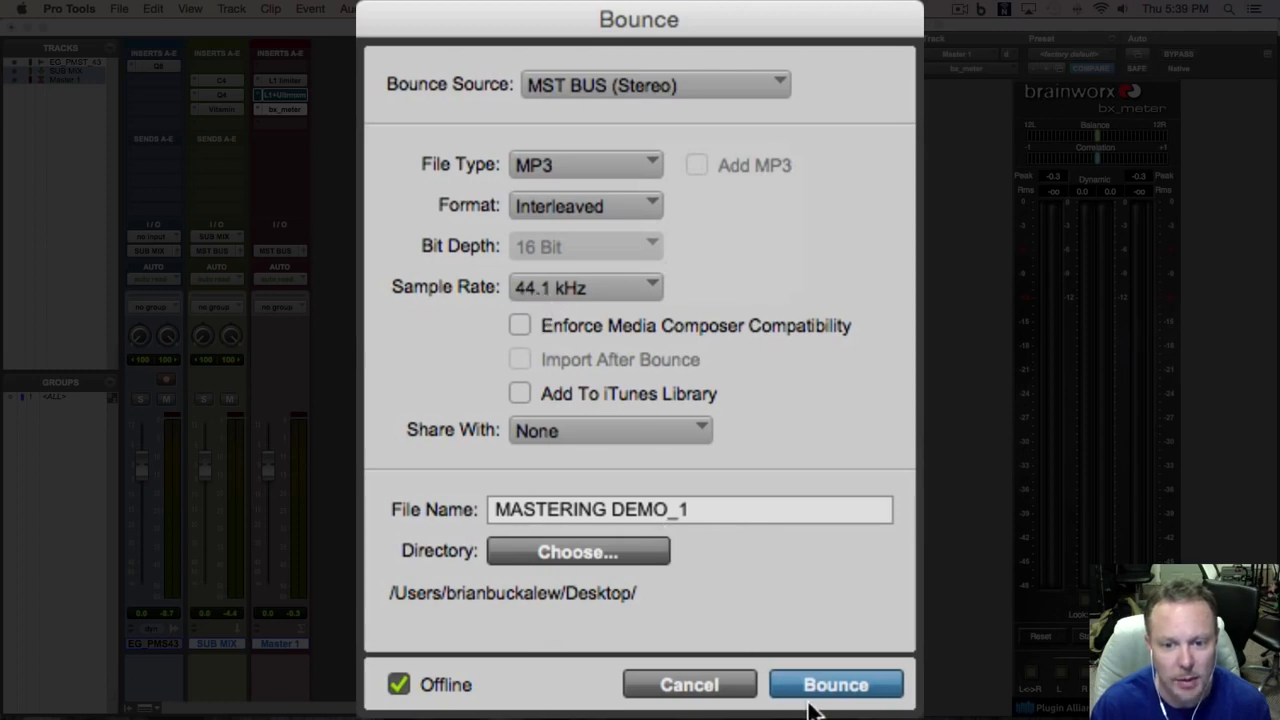
click(835, 686)
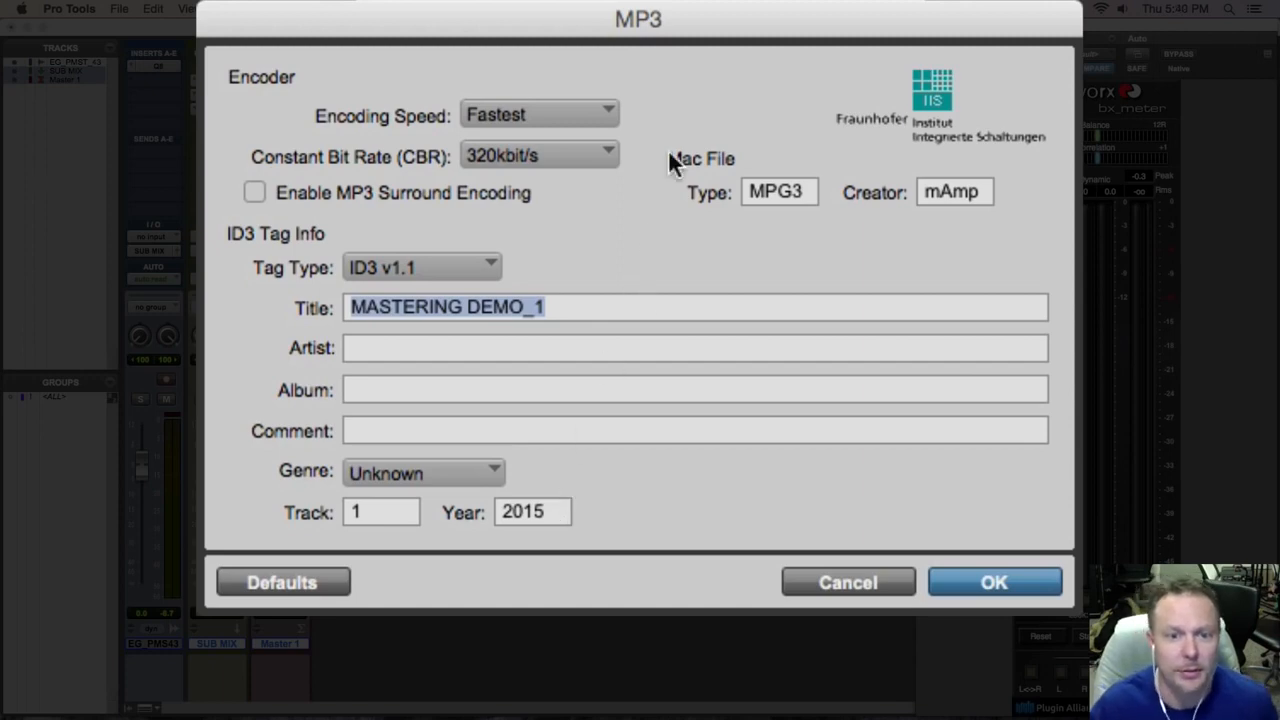
Step: Try the highest-quality, slower encoding with a constant bit rate of 128kbit/s for the MP3, and cancel the bounce
drag(638, 25, 634, 49)
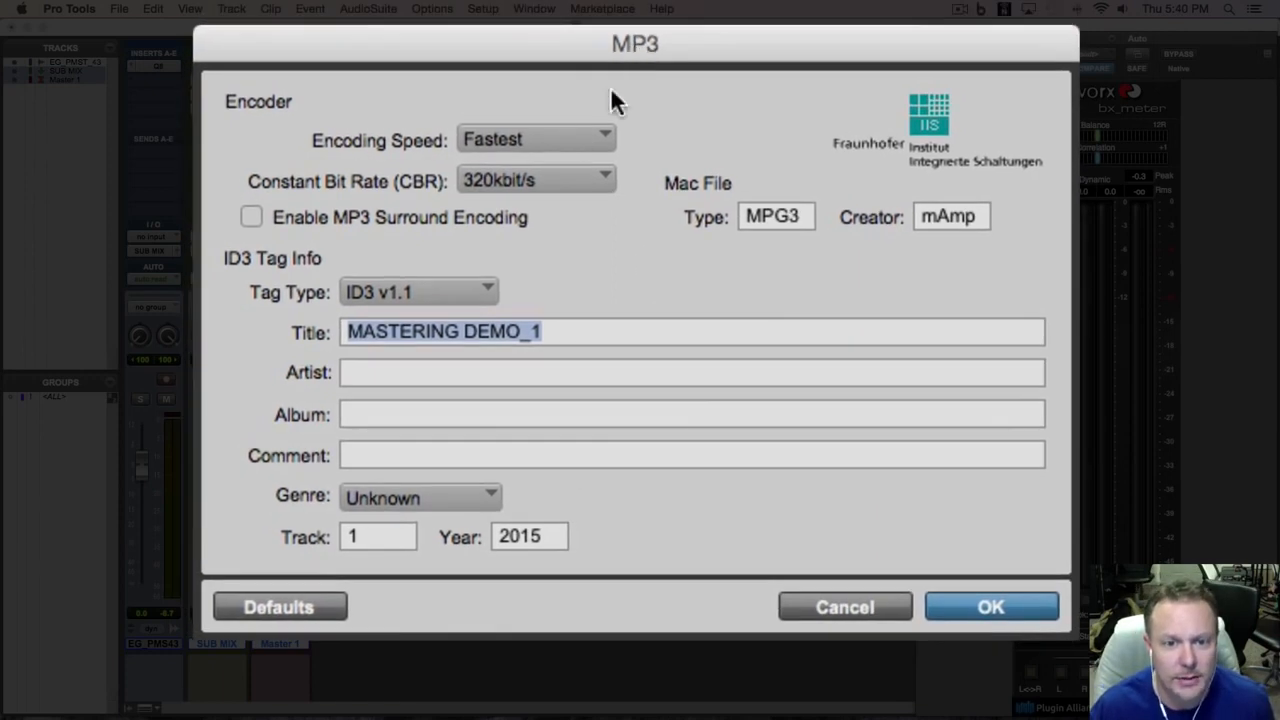
click(596, 142)
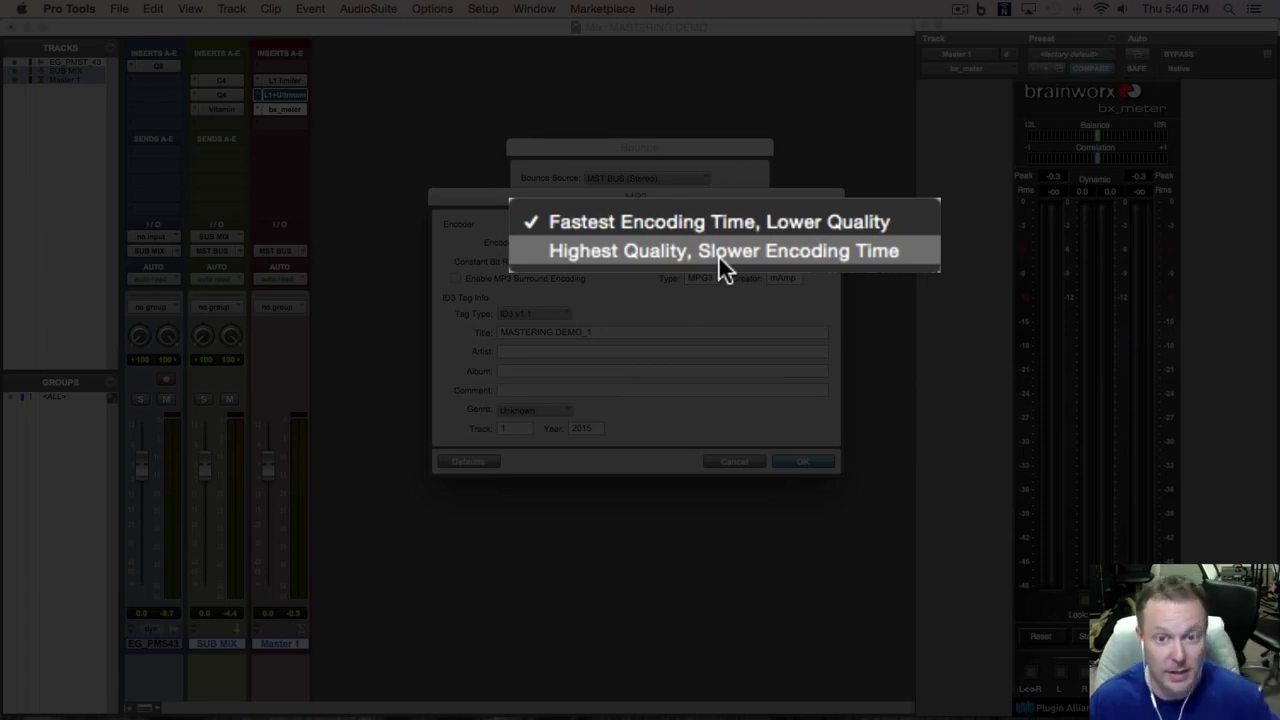
click(632, 251)
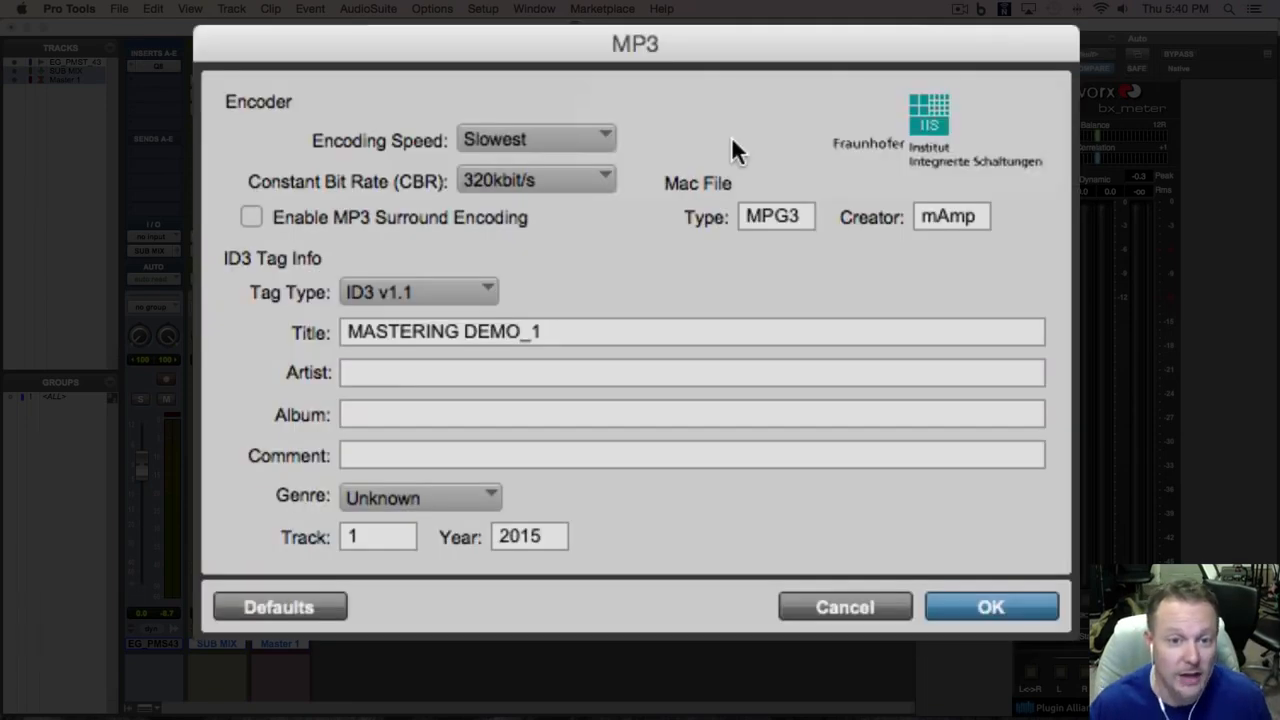
click(567, 139)
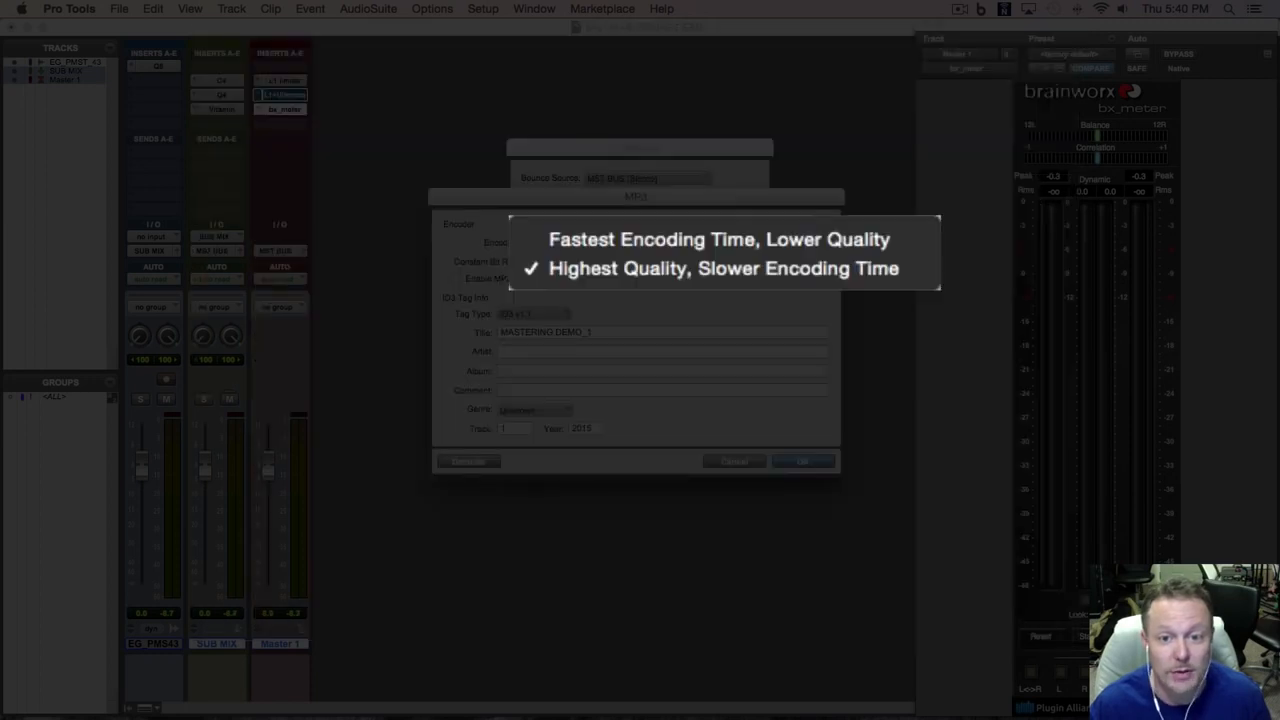
click(520, 263)
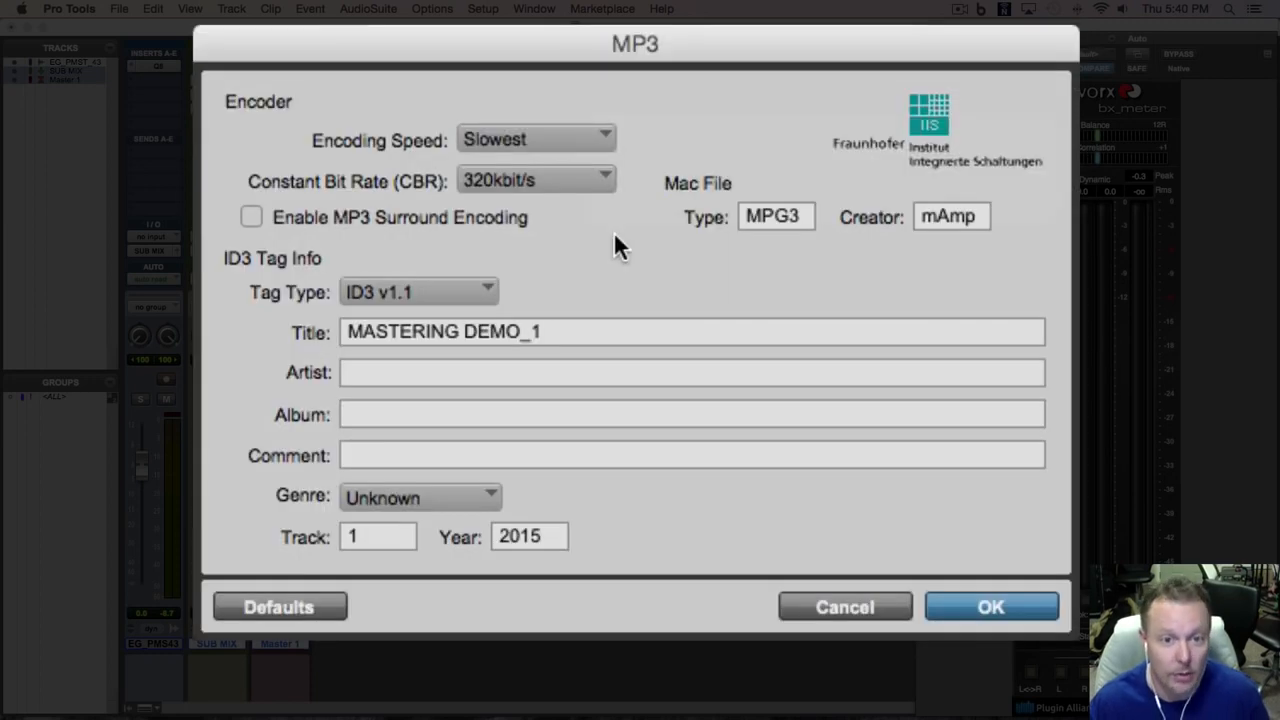
click(600, 179)
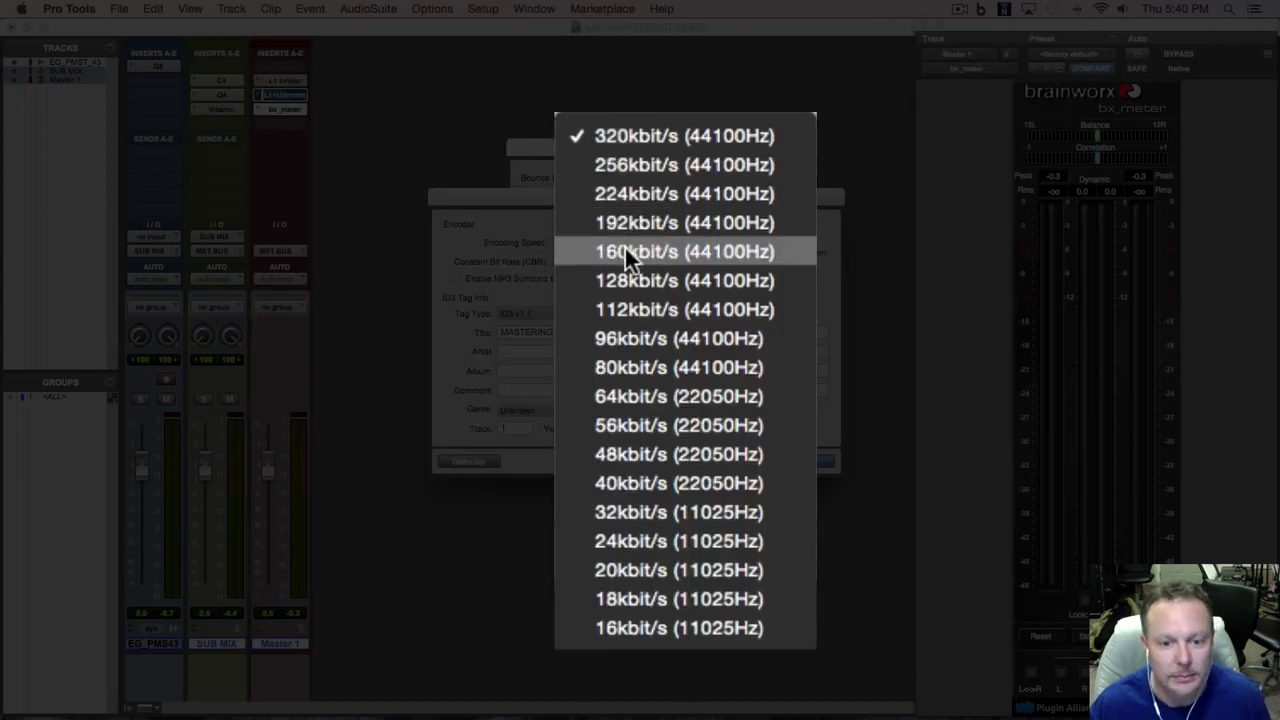
click(636, 279)
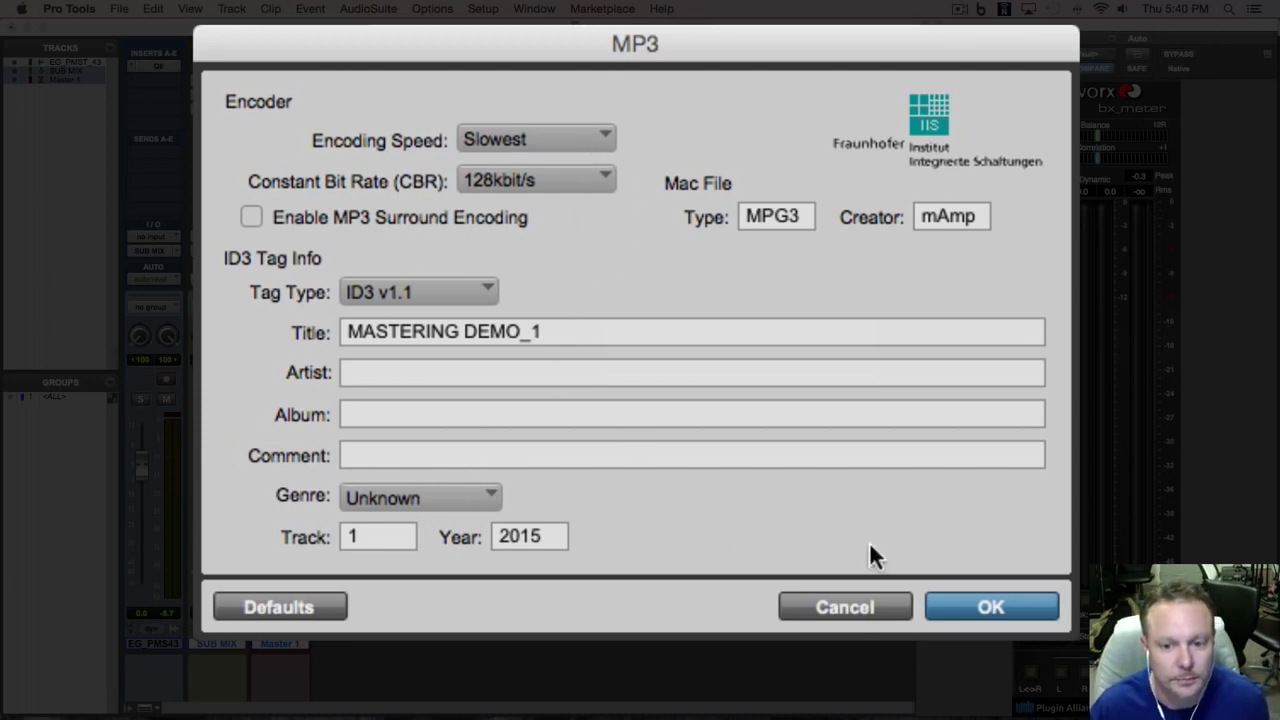
click(860, 607)
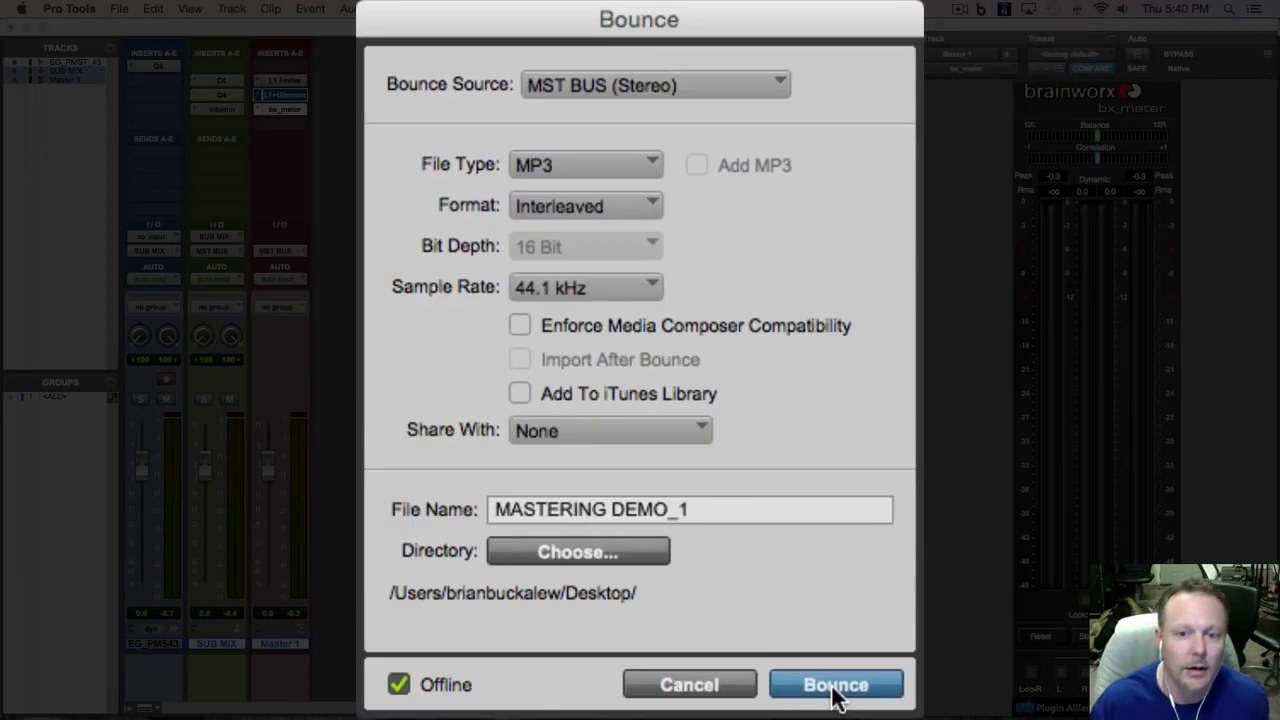
click(726, 682)
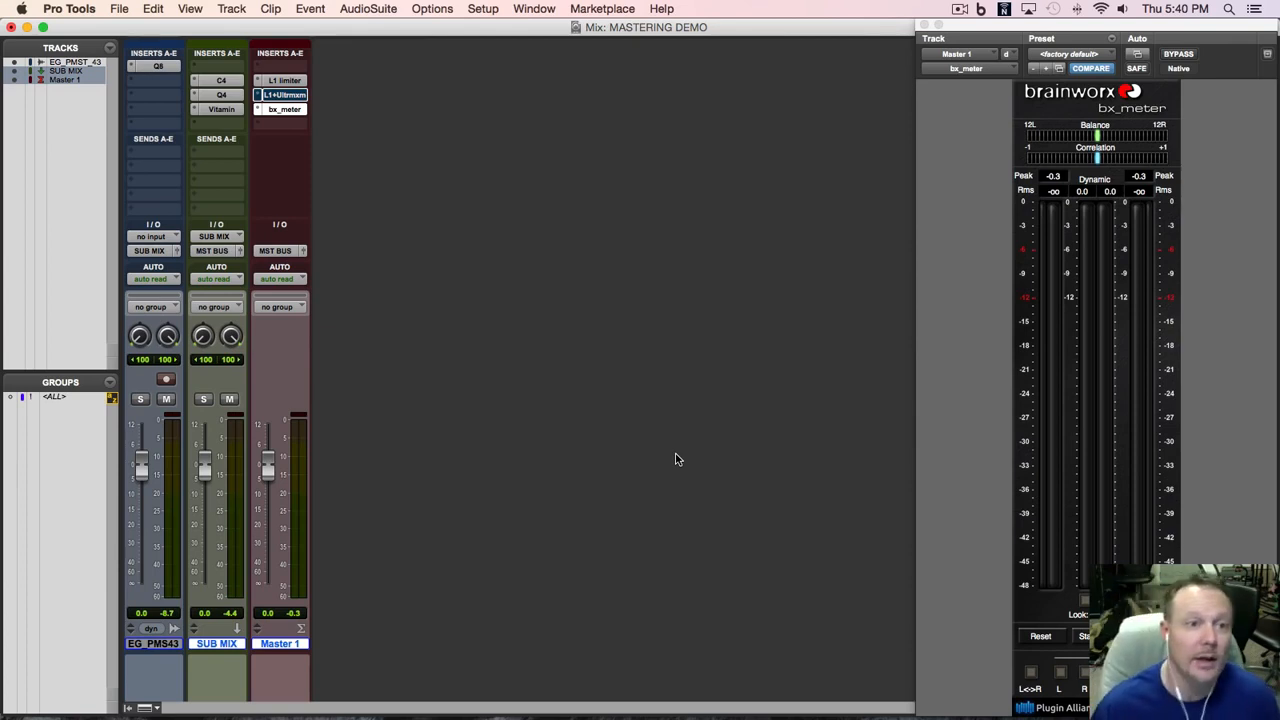
Step: Open the L1 limiter and the L1+ Ultramaximizer of Master 1 together and arrange their windows side by side
click(286, 80)
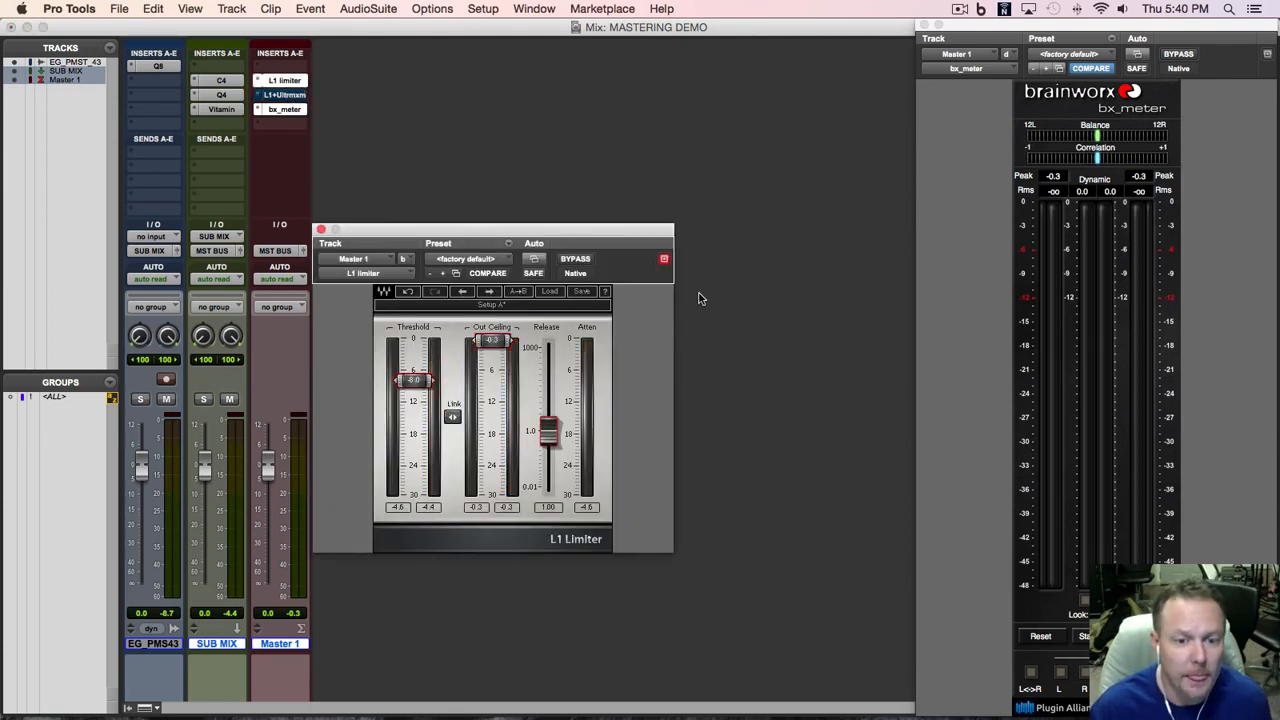
click(664, 259)
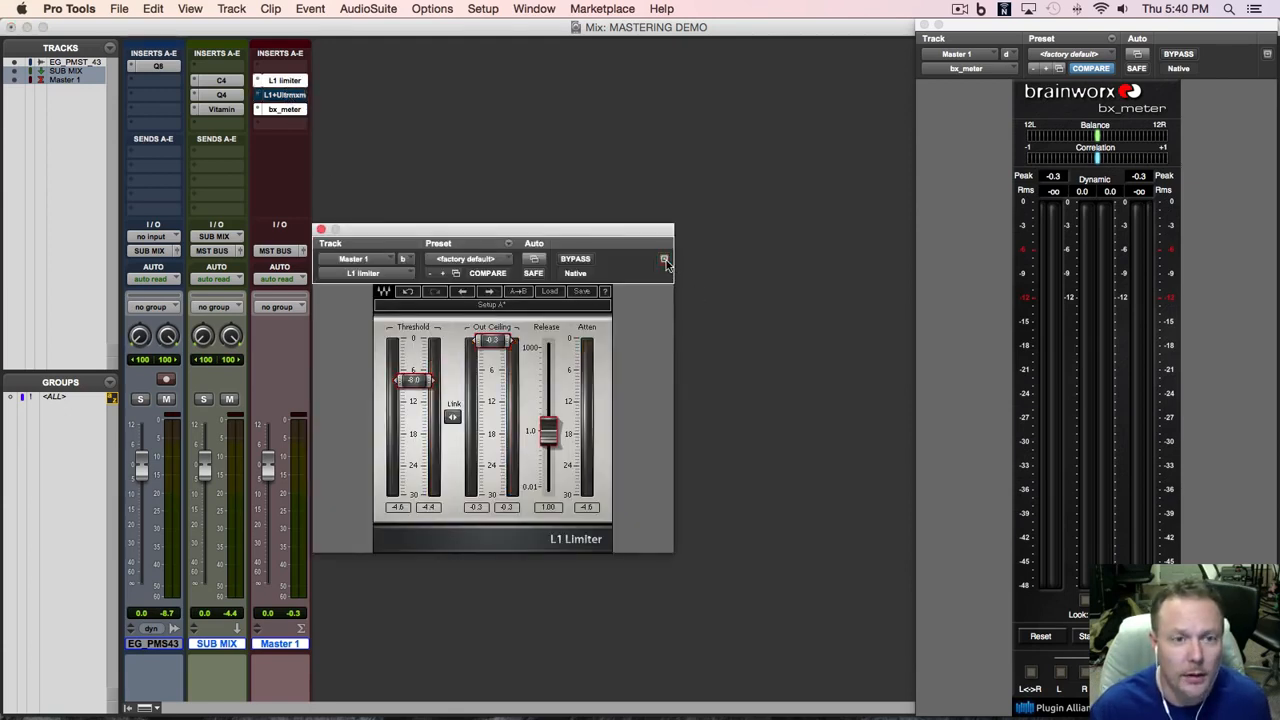
click(284, 94)
drag(445, 234, 809, 234)
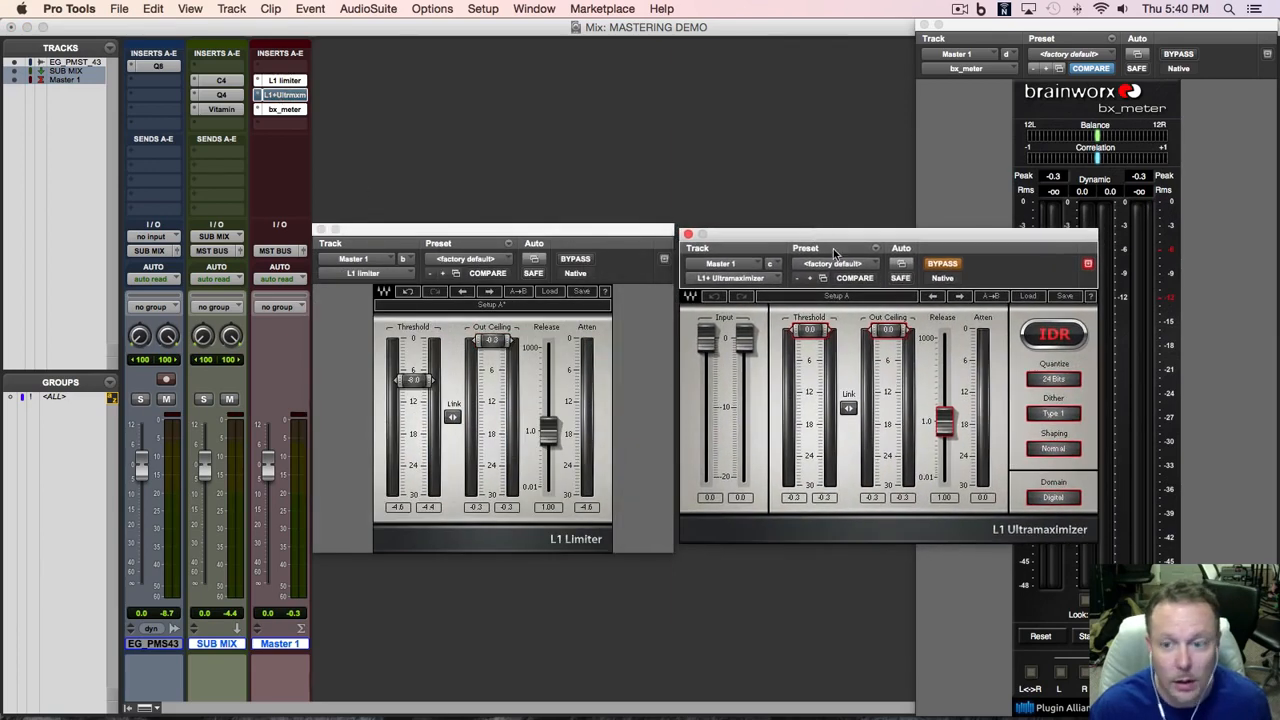
Step: Activate the bypassed L1+ Ultramaximizer and set its Threshold to -8.0 and Out Ceiling to -0.3
click(942, 263)
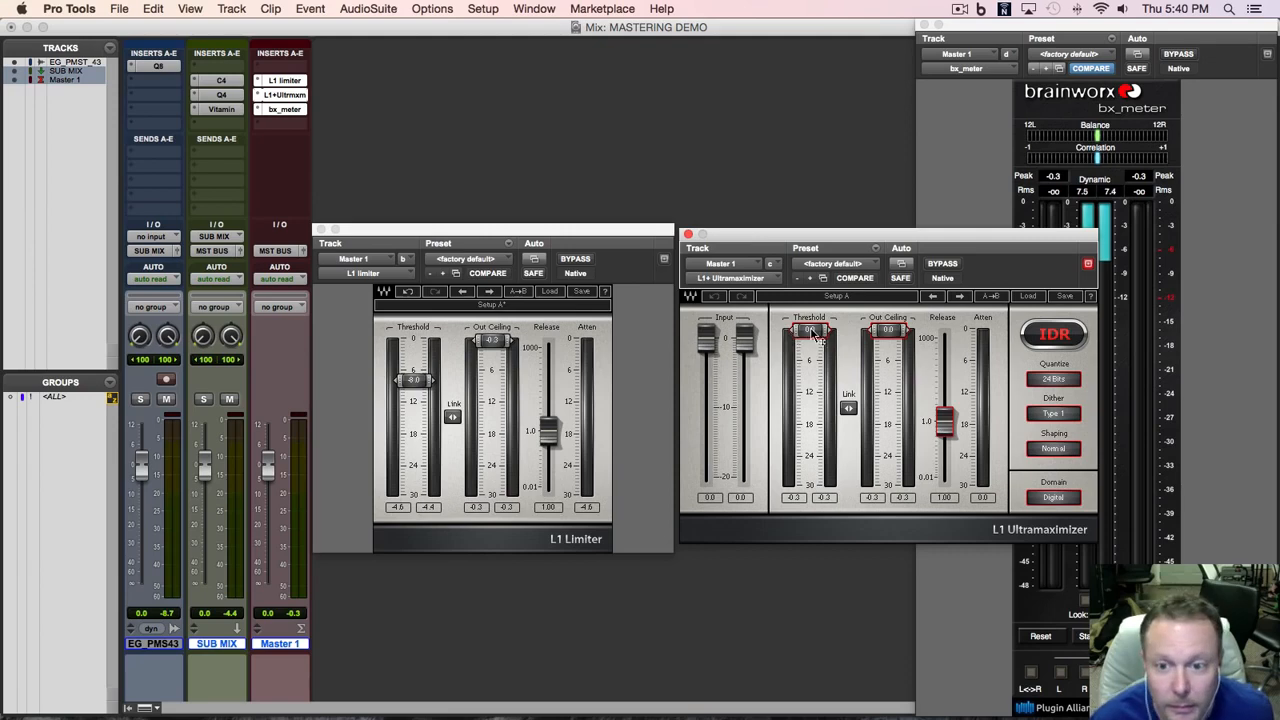
drag(809, 331, 809, 370)
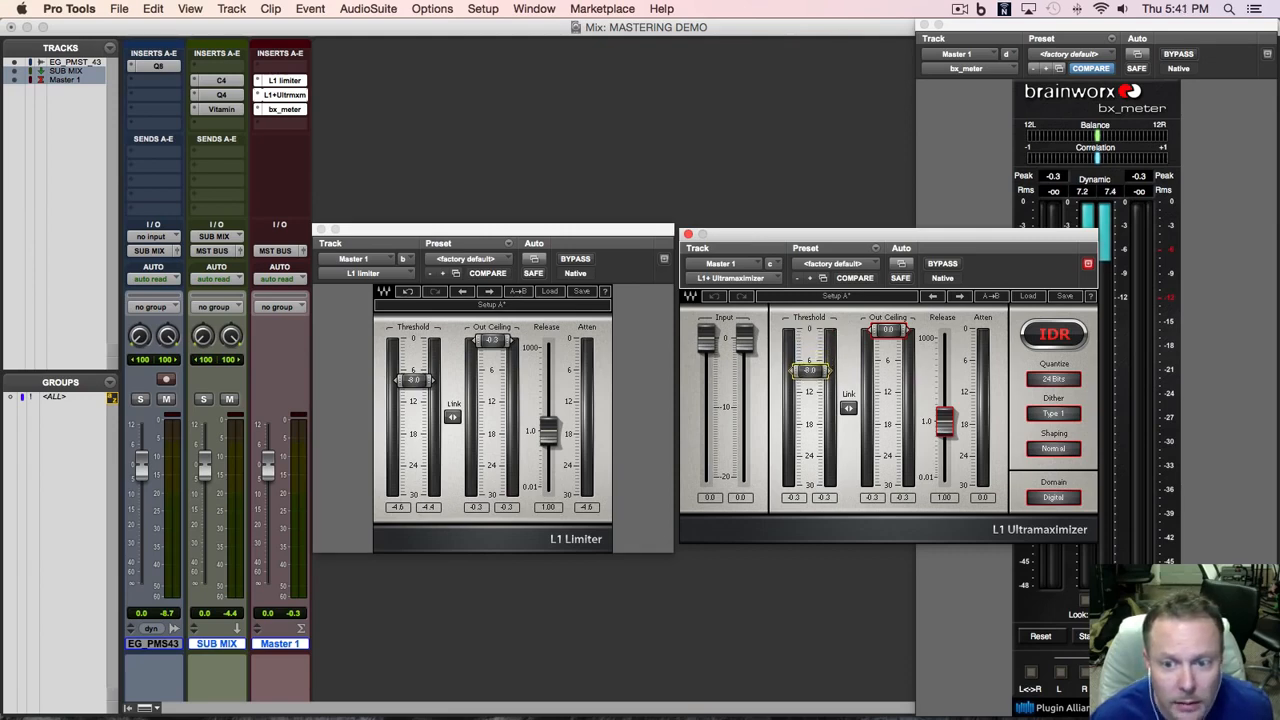
drag(888, 330, 888, 332)
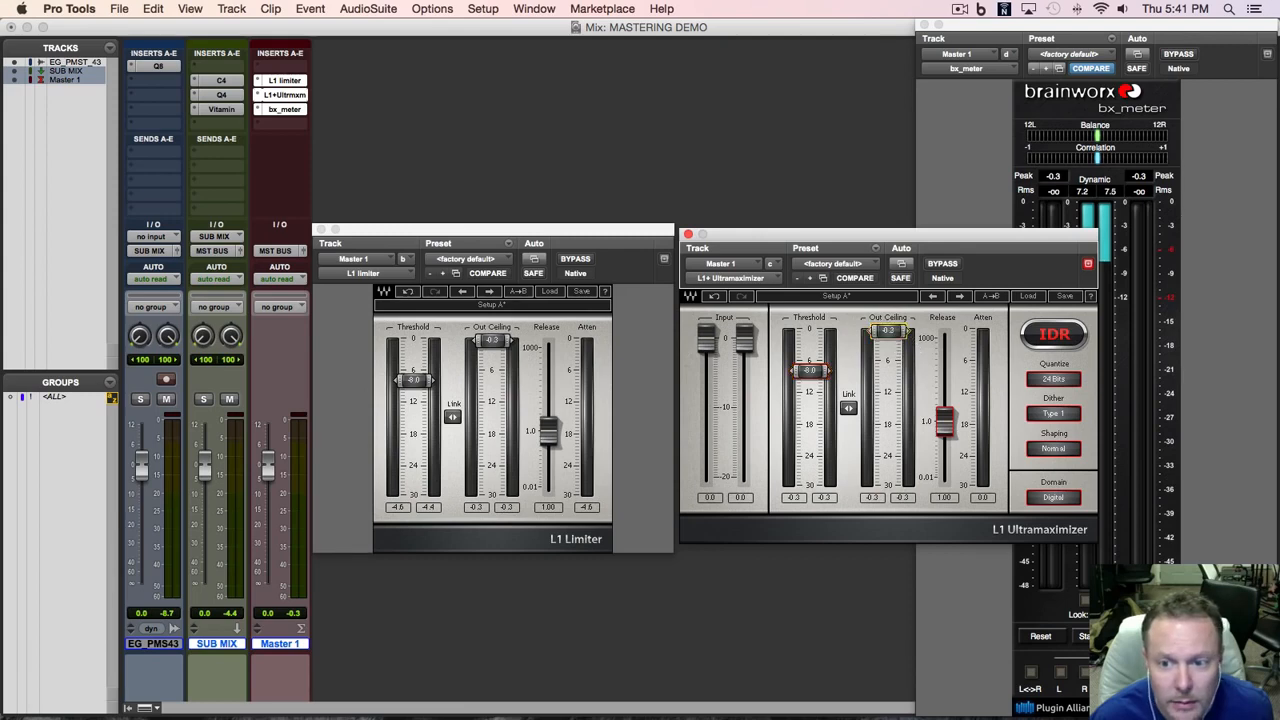
Step: Close the L1 limiter's window and bypass the limiter on Master 1, keeping the L1+ Ultramaximizer window open clear of the bx_meter
click(319, 230)
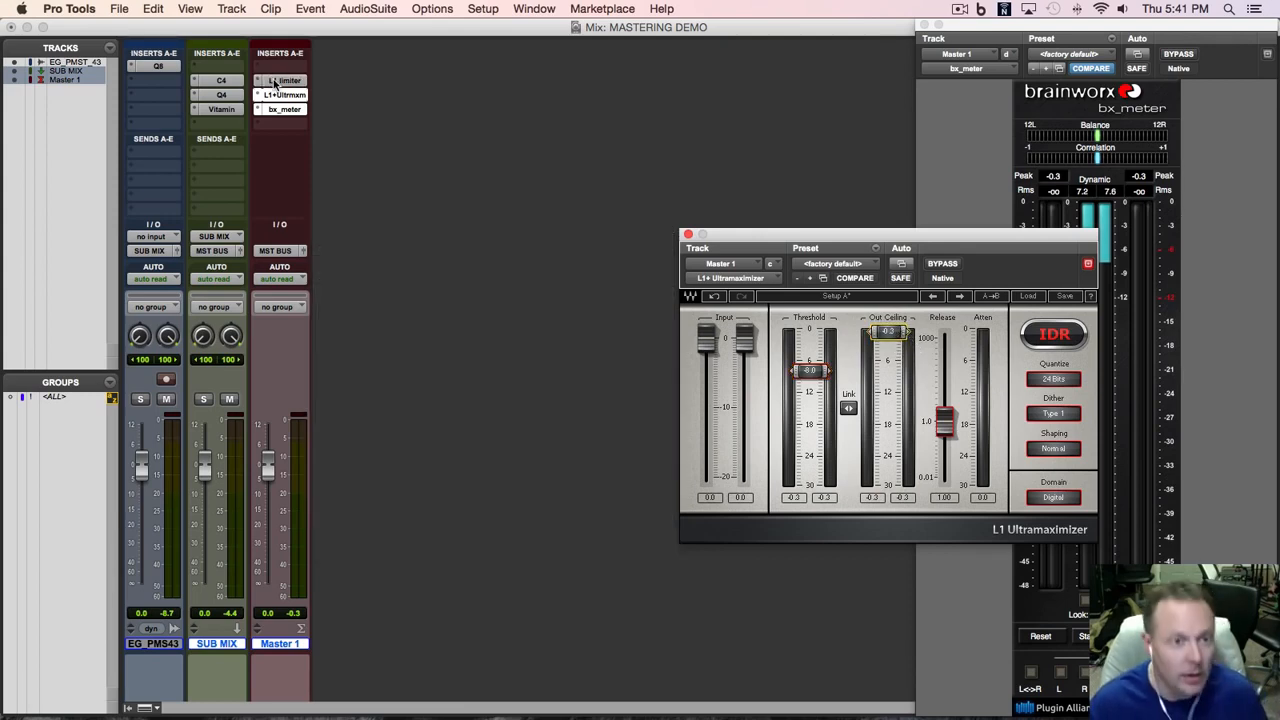
super+click(278, 81)
drag(1000, 240, 800, 152)
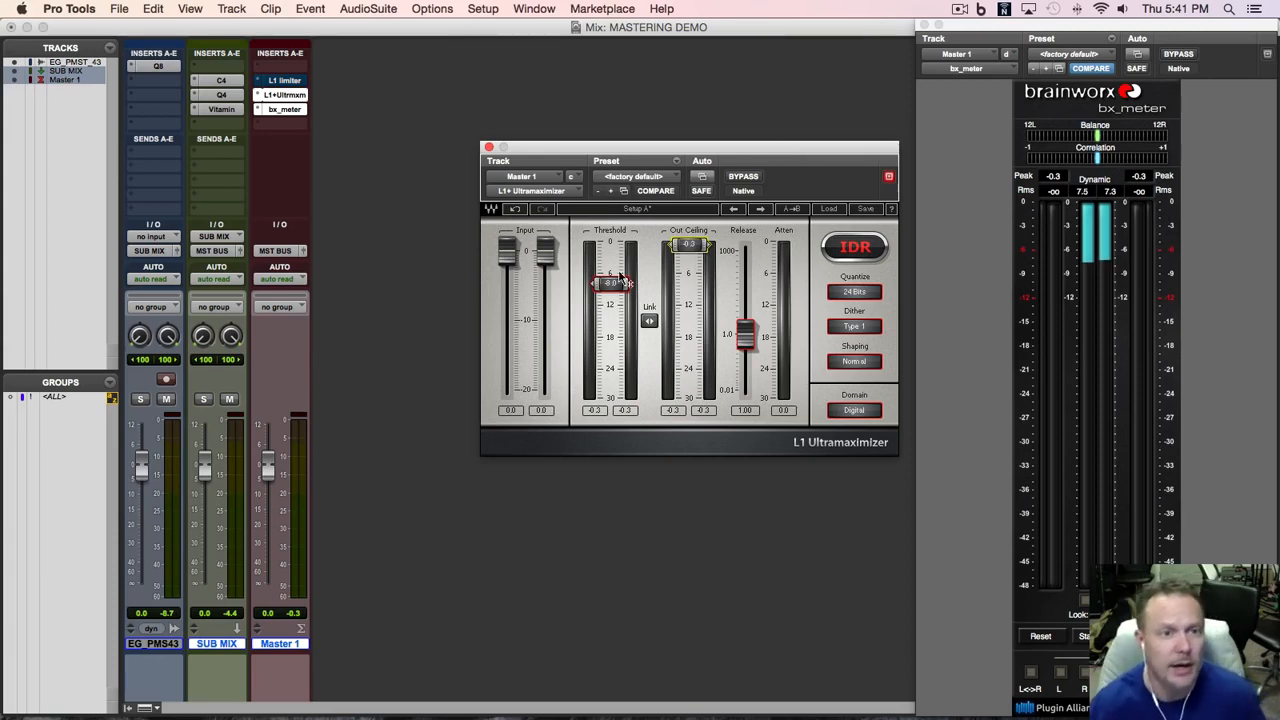
Step: Create two new tracks at once: one stereo Aux Input and one stereo Audio Track
click(228, 10)
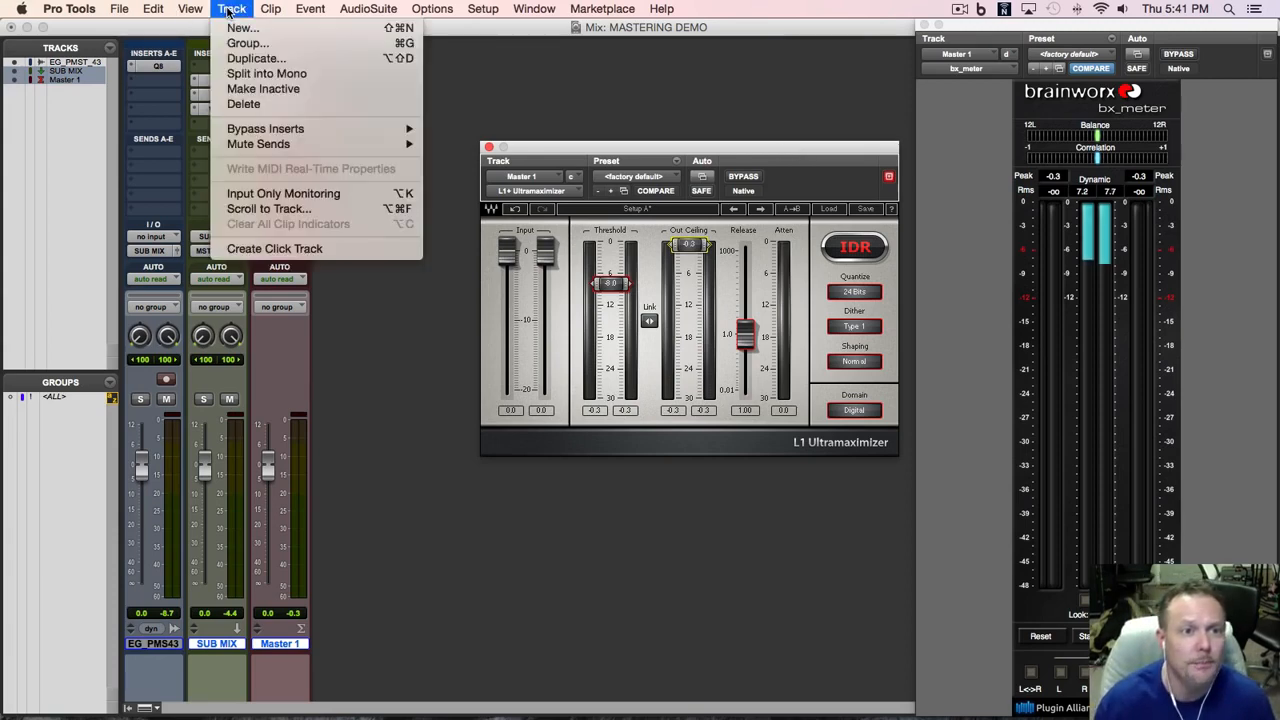
click(236, 26)
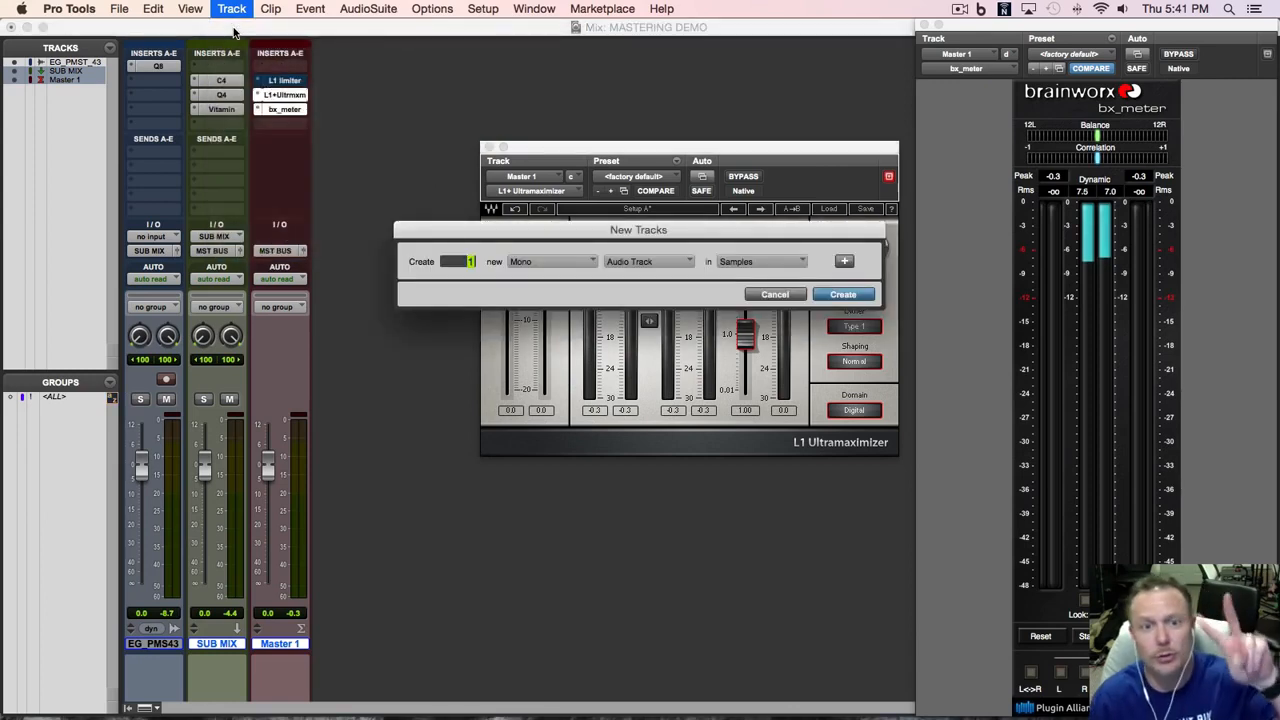
click(593, 263)
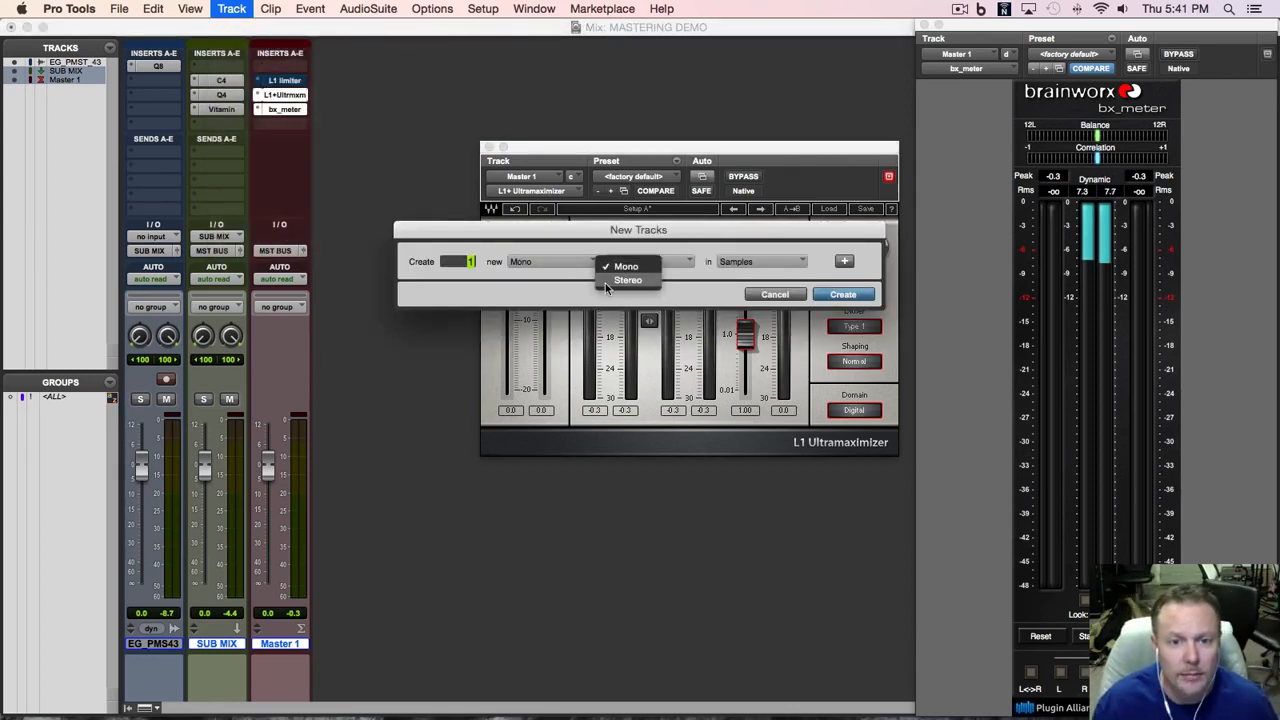
click(610, 281)
click(645, 263)
click(670, 279)
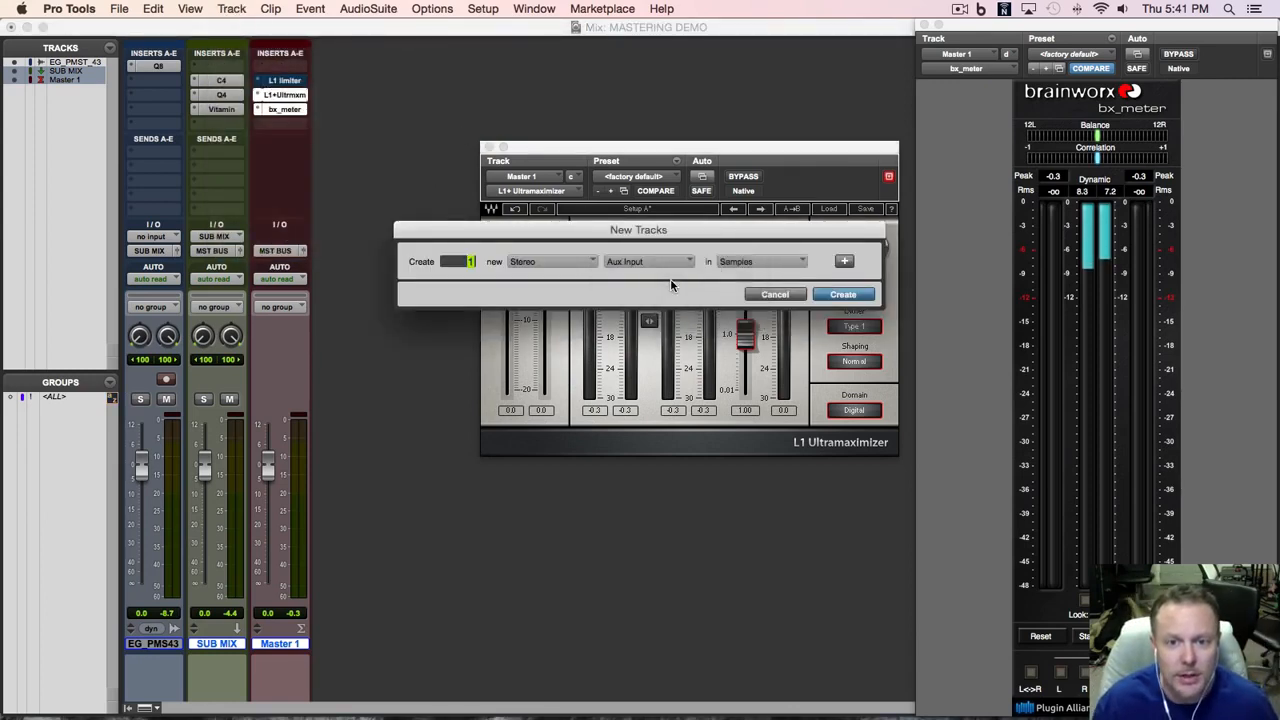
click(852, 263)
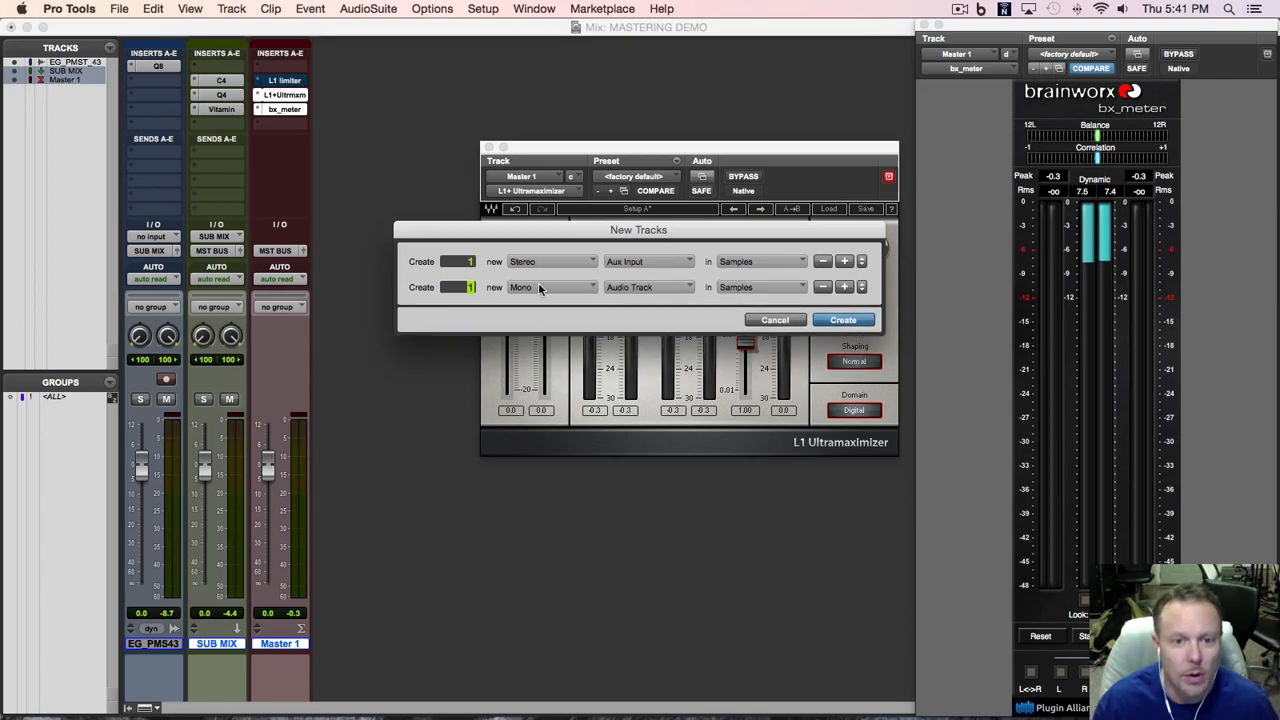
click(540, 289)
click(600, 303)
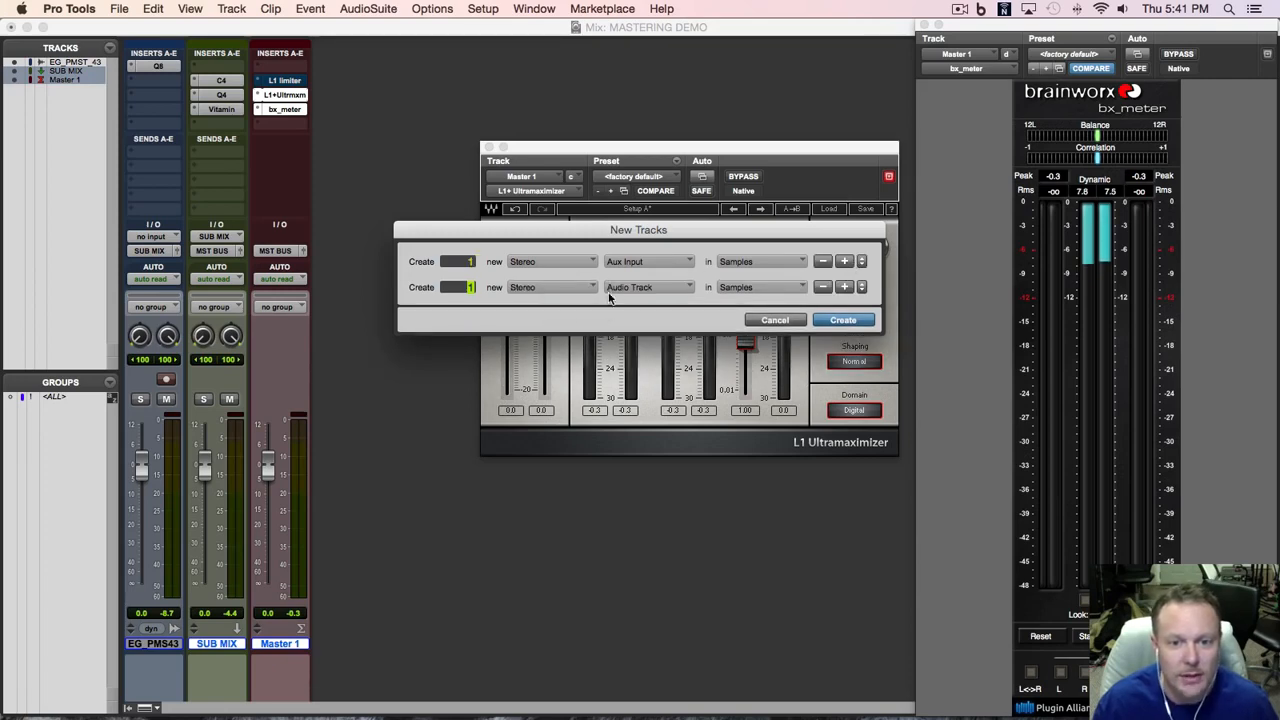
click(845, 320)
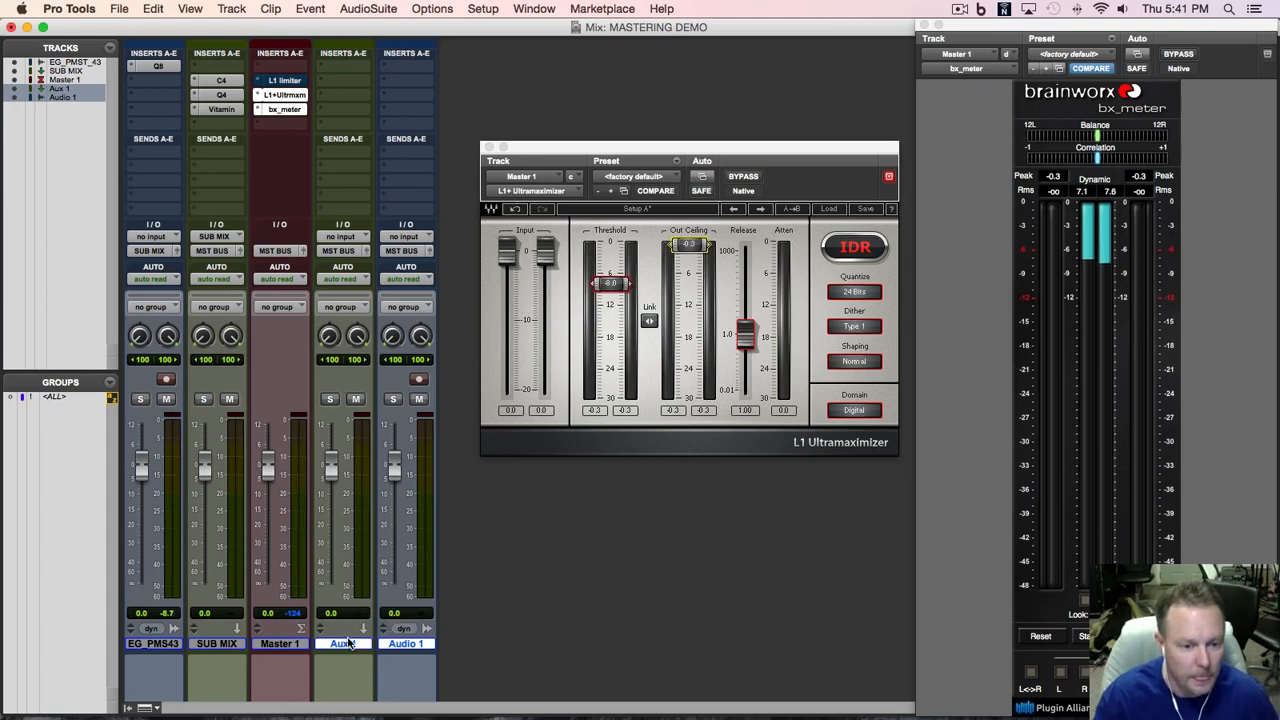
Step: Rename the new aux track as PRINT BUS and the new audio track as PRINT TRK
double_click(345, 645)
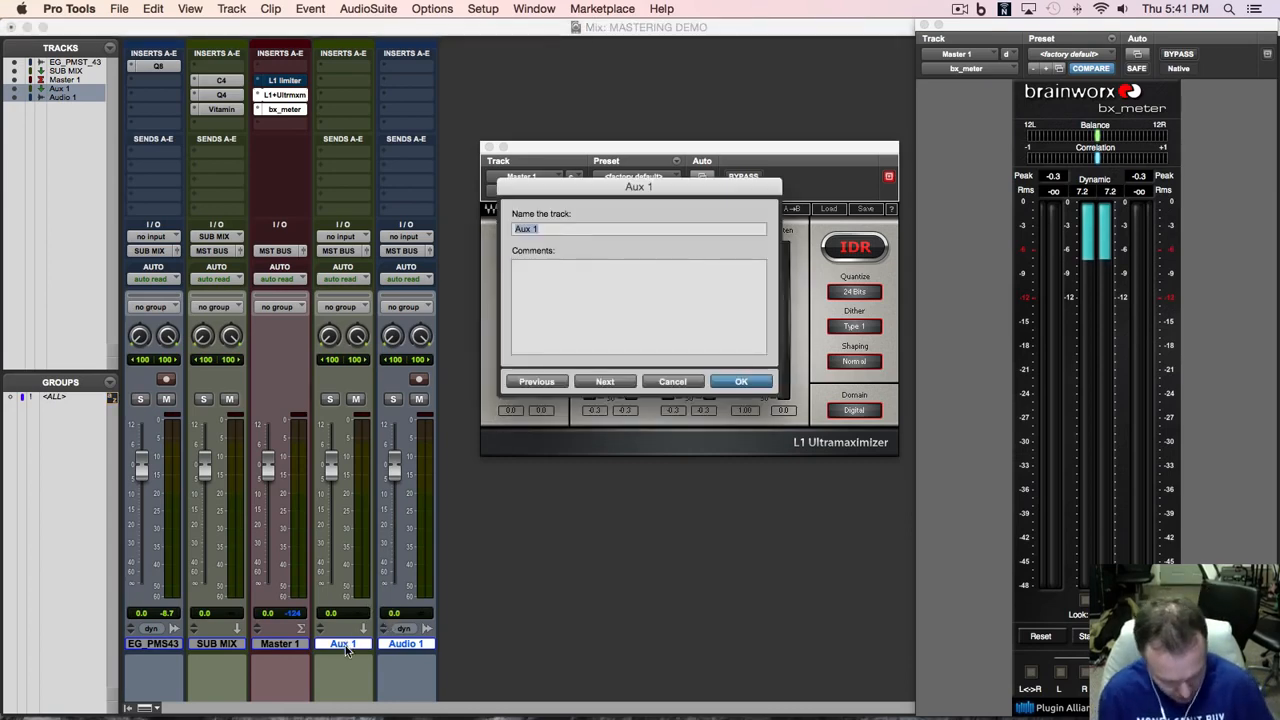
text(PRINT BUS)
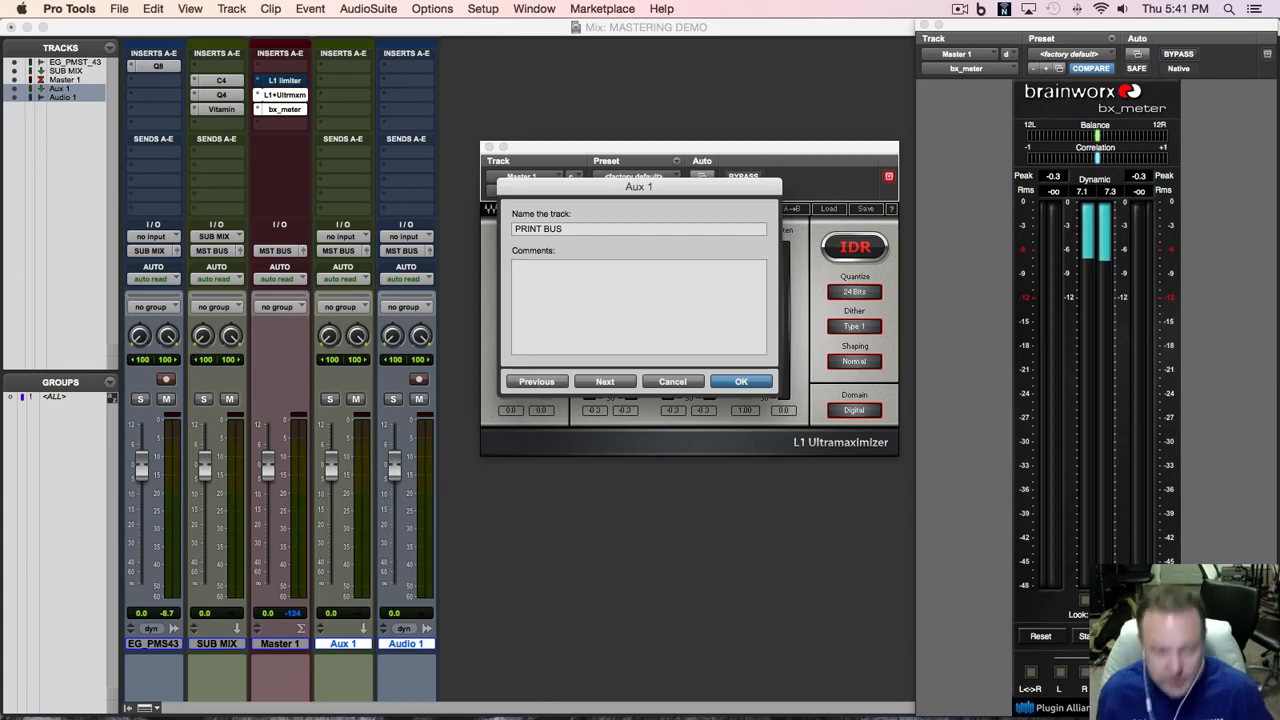
key(super+Right)
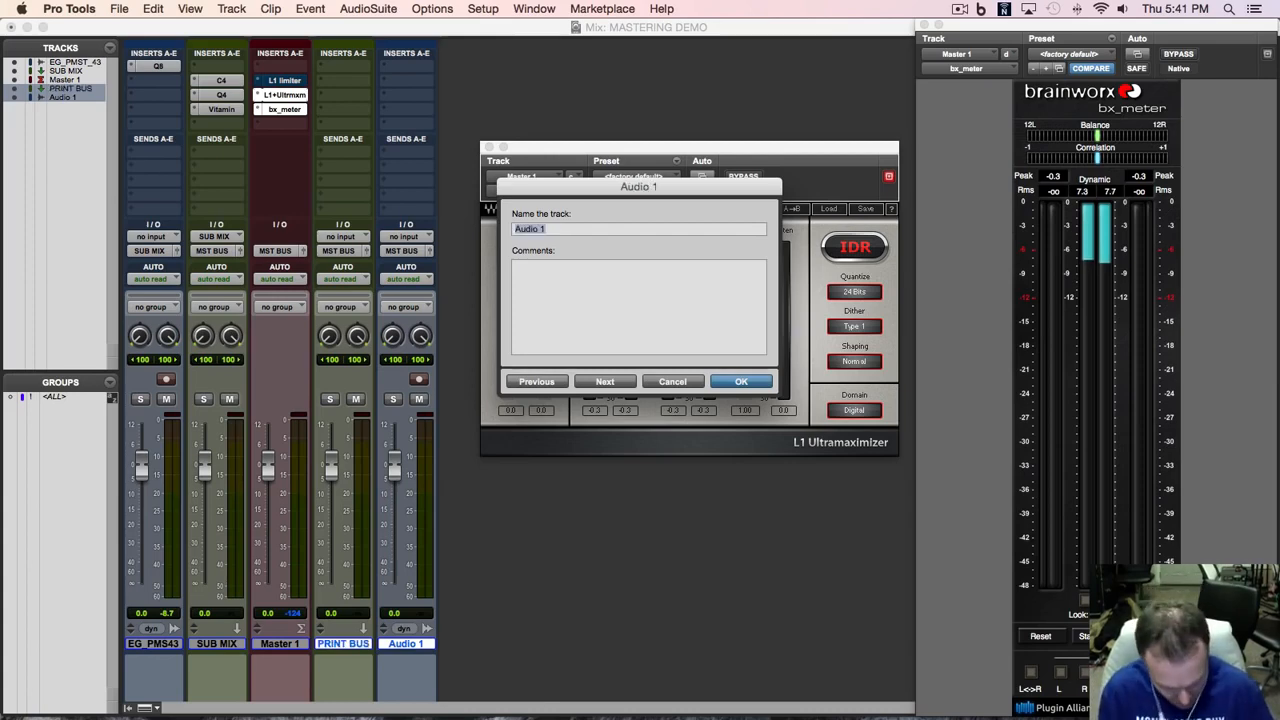
text(PRINT TRK)
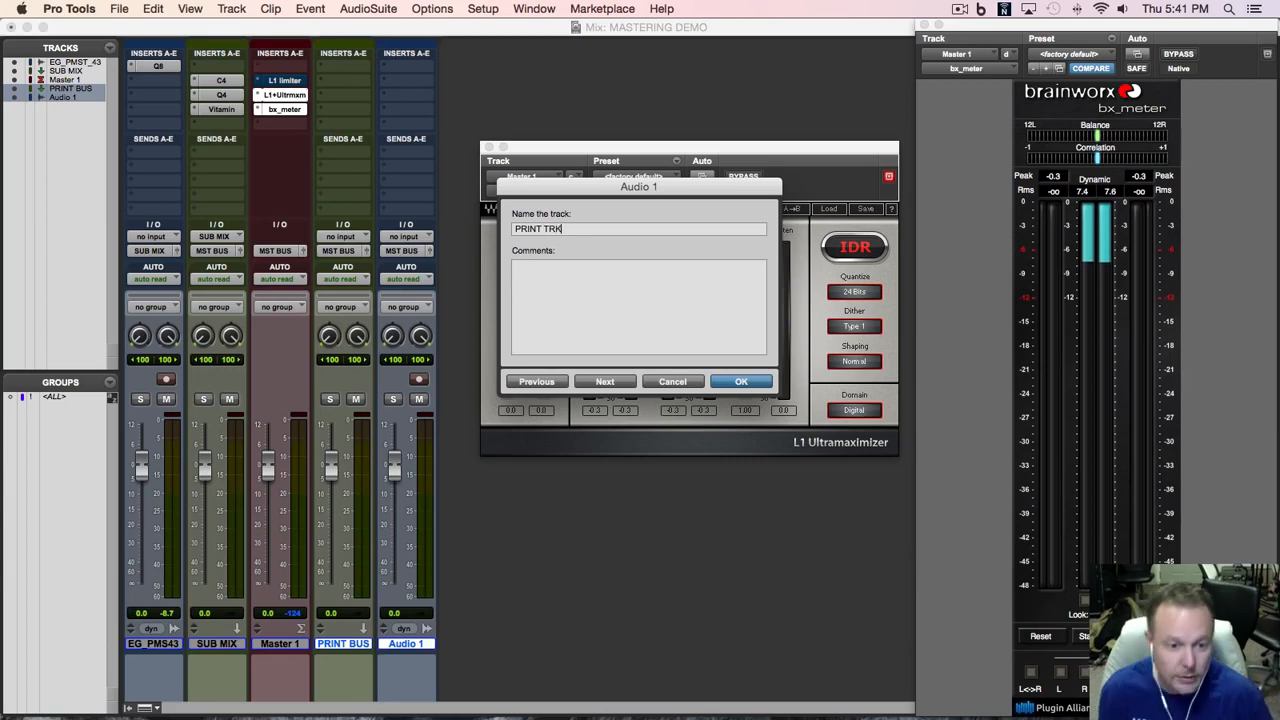
key(Return)
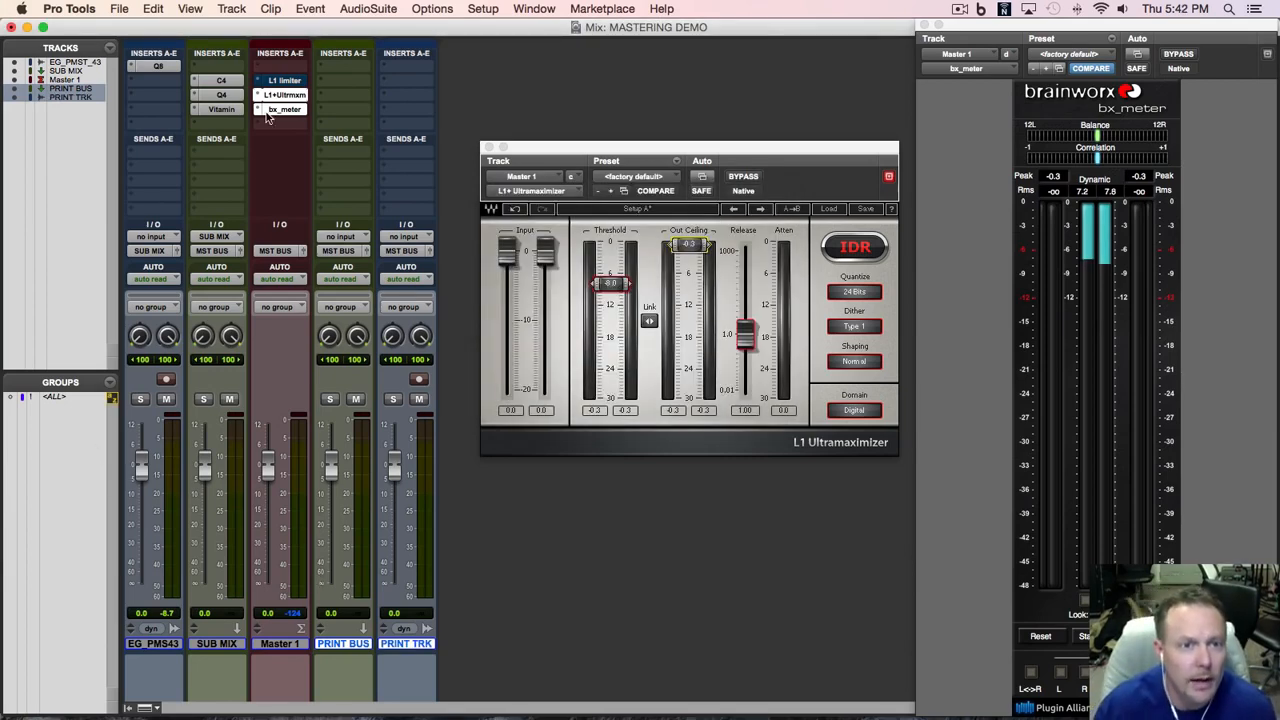
Step: Route SUB MIX into PRINT BUS by setting the PRINT BUS input and the SUB MIX output to Bus 17-18 (Stereo)
click(349, 238)
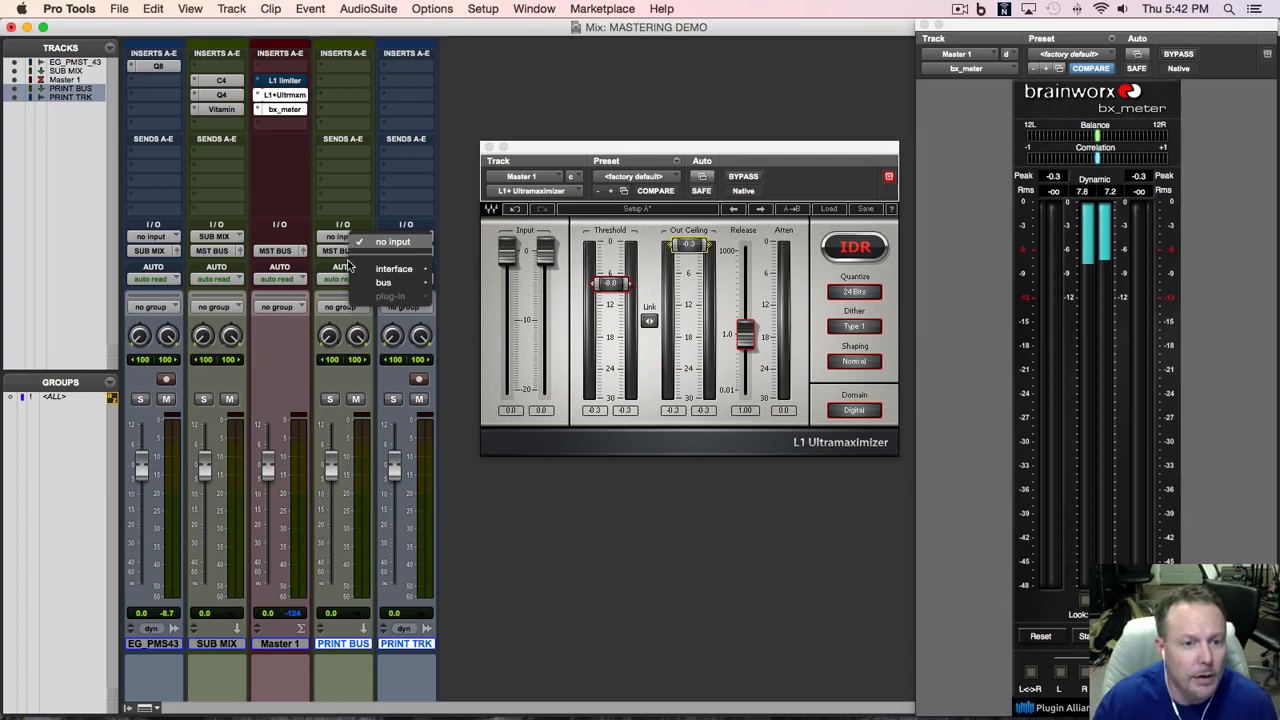
mouse_move(360, 282)
mouse_move(476, 287)
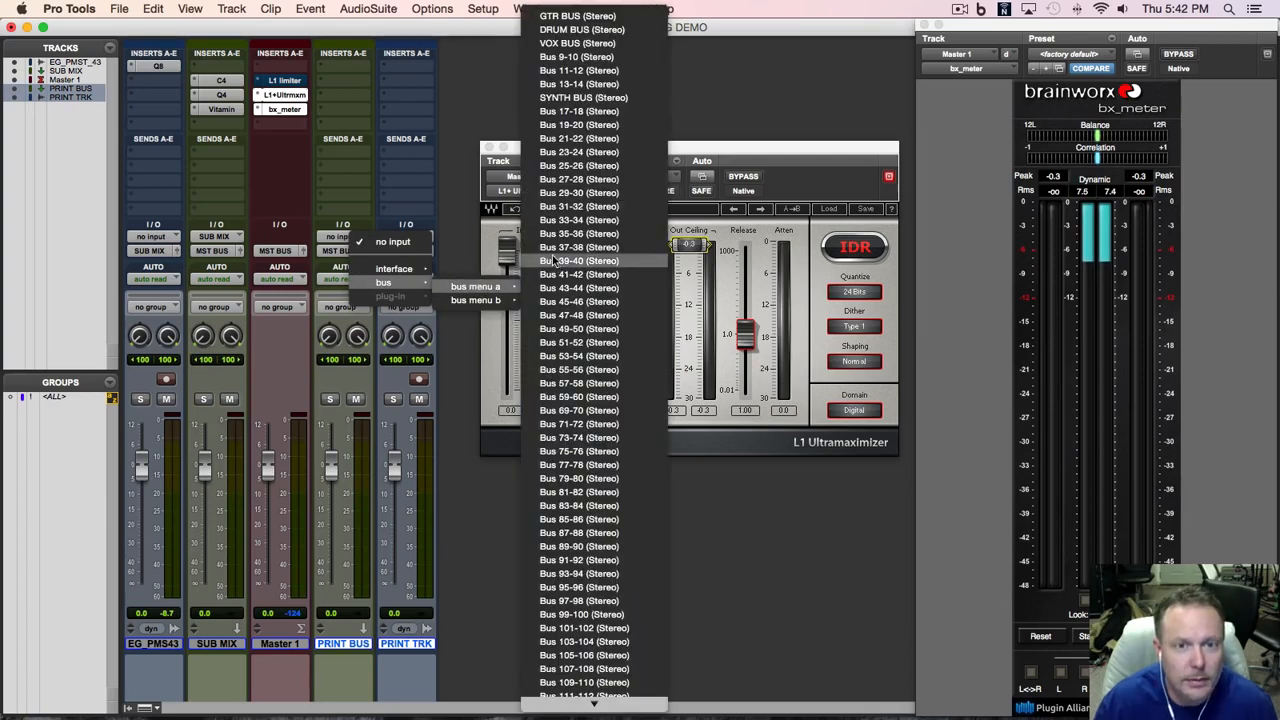
click(562, 116)
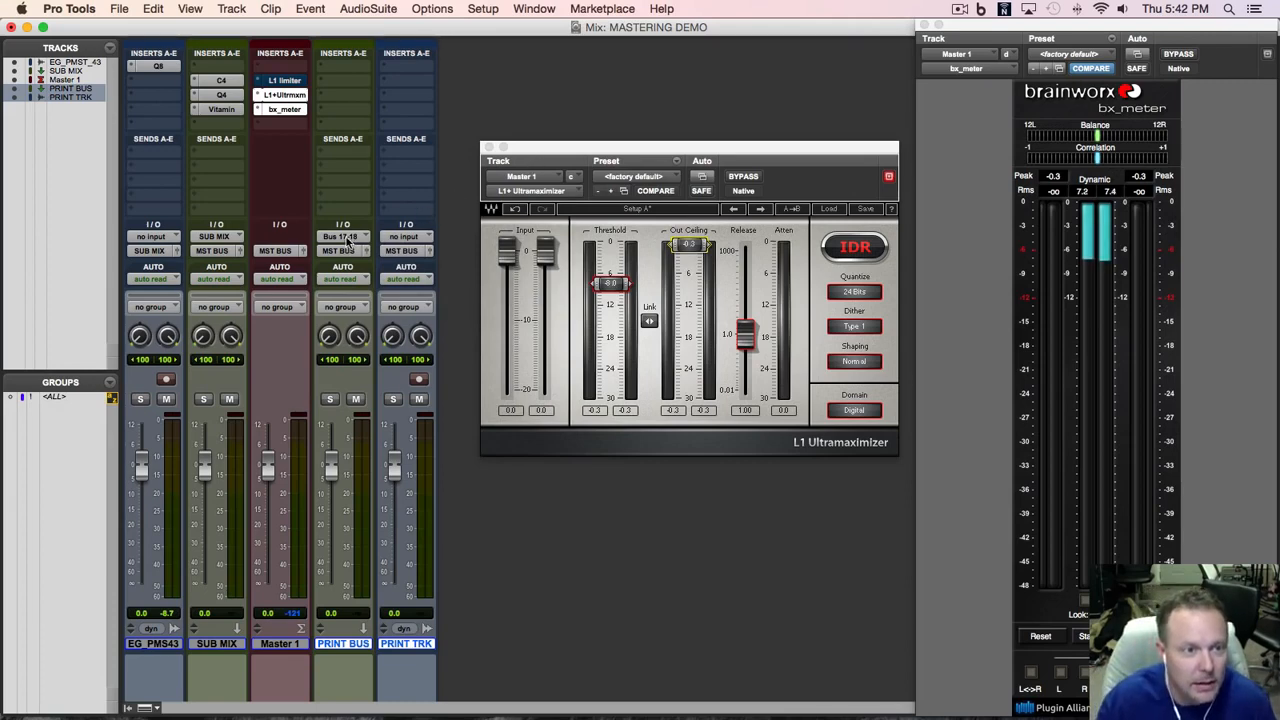
click(213, 251)
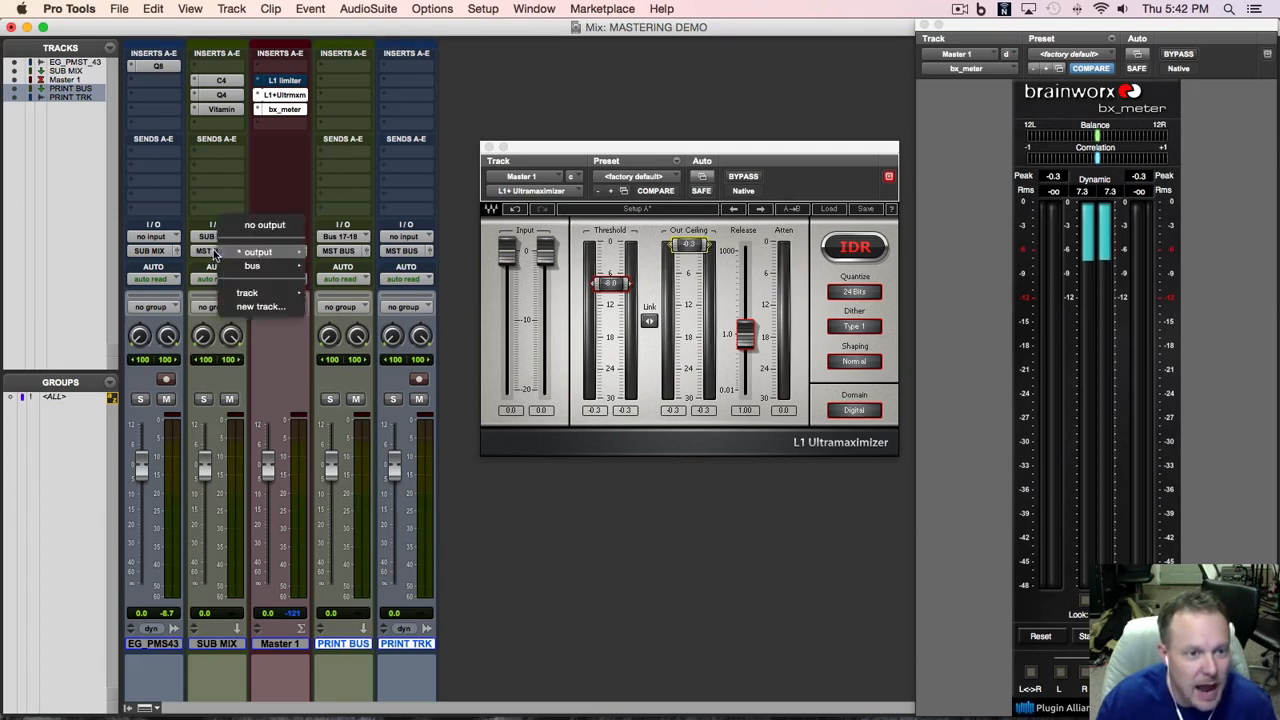
mouse_move(252, 265)
mouse_move(366, 283)
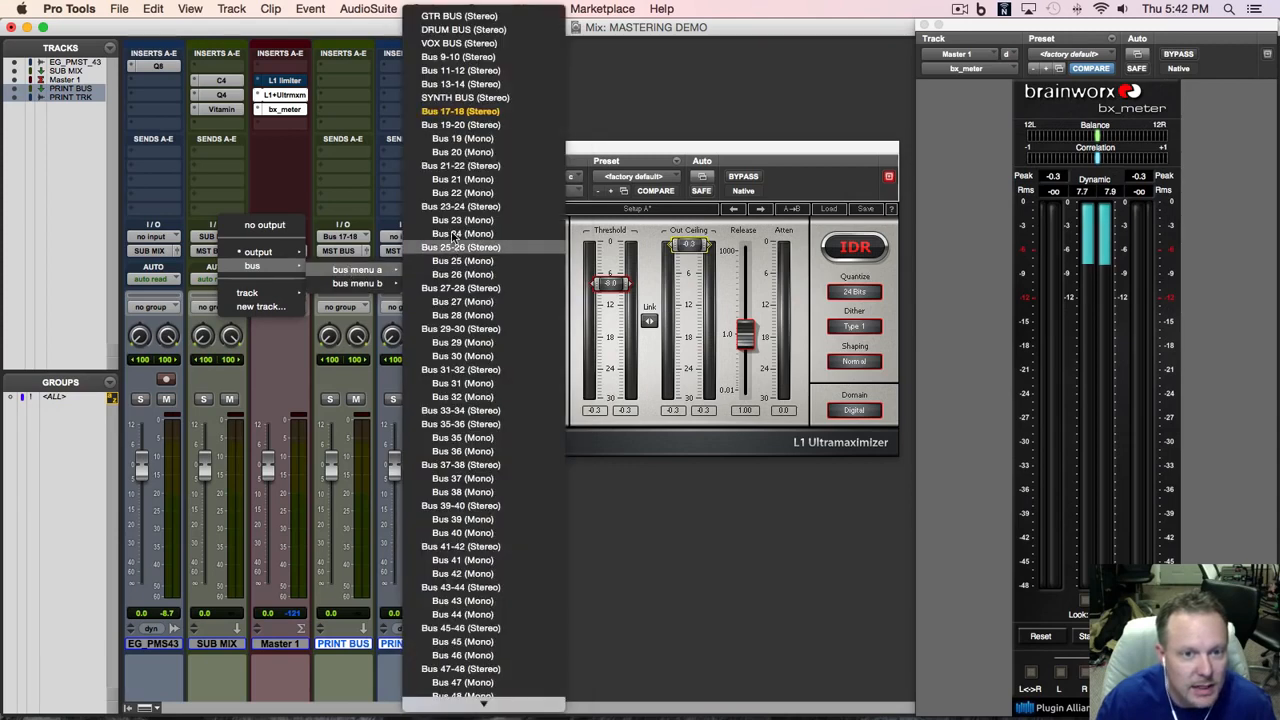
click(460, 111)
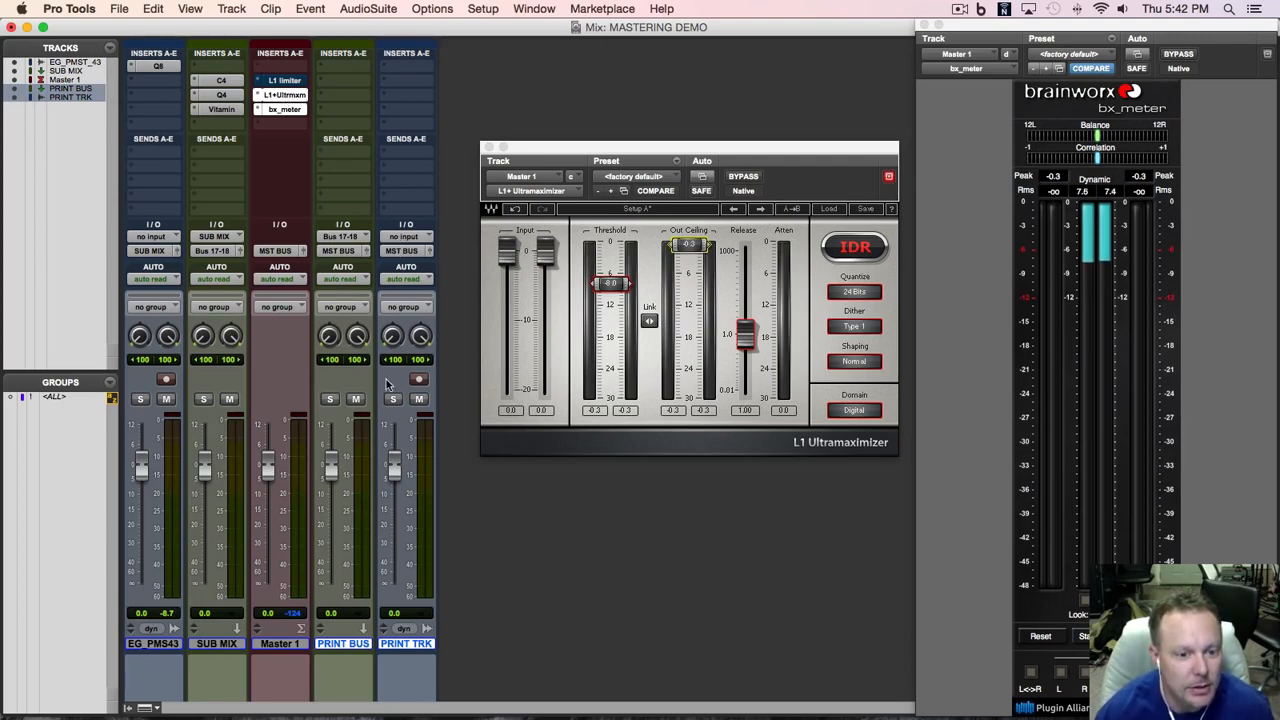
Step: Route PRINT BUS into PRINT TRK by setting the PRINT TRK input and the PRINT BUS output to Bus 19-20 (Stereo)
click(401, 240)
mouse_move(438, 282)
mouse_move(510, 288)
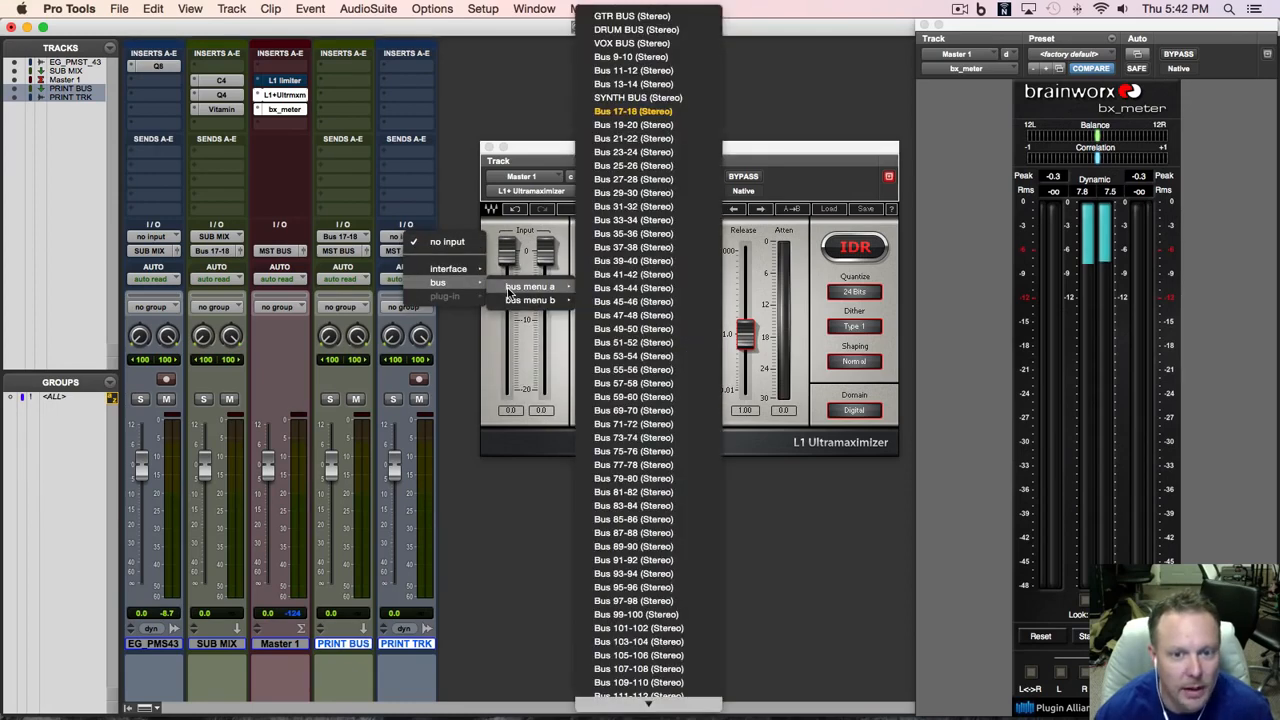
click(630, 125)
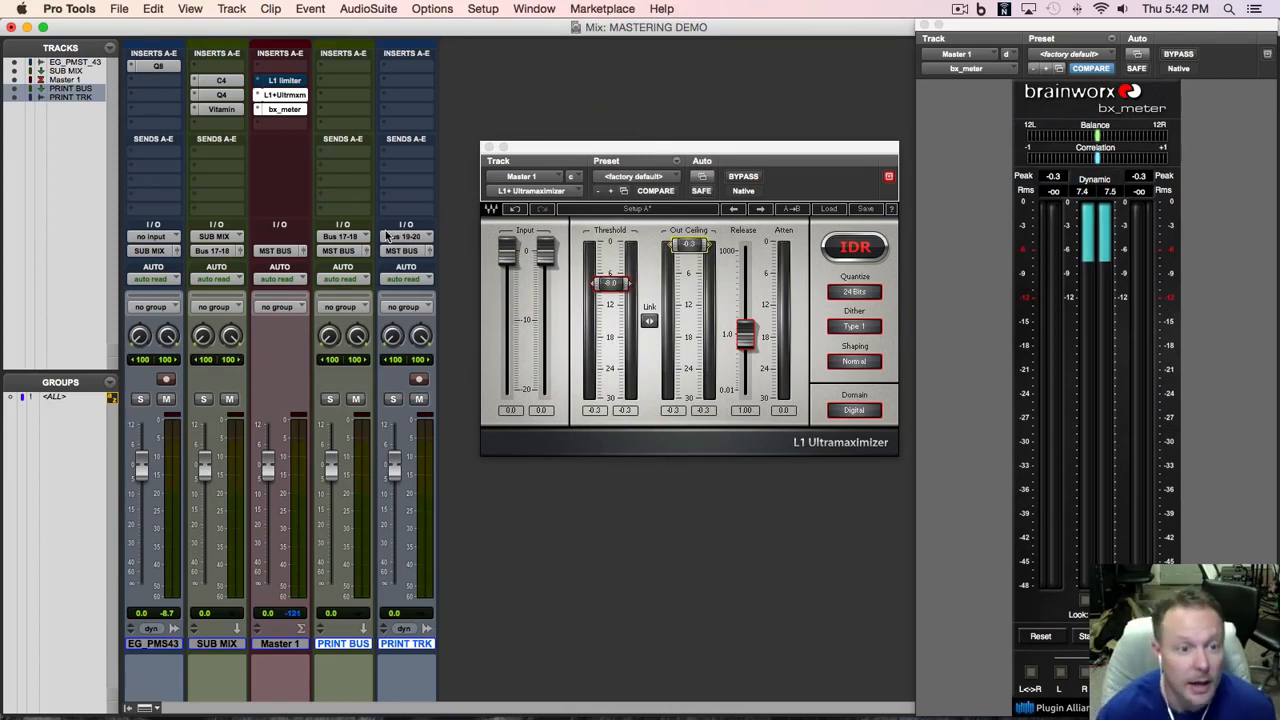
click(342, 251)
mouse_move(380, 265)
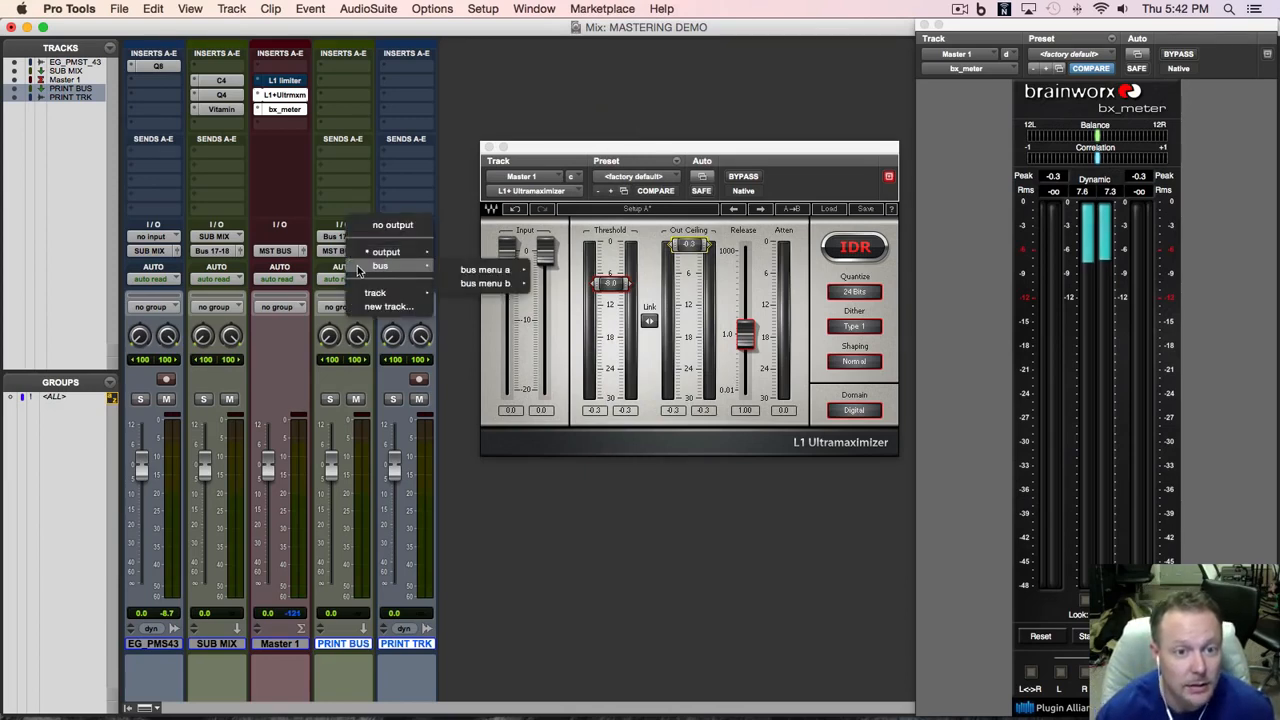
mouse_move(485, 270)
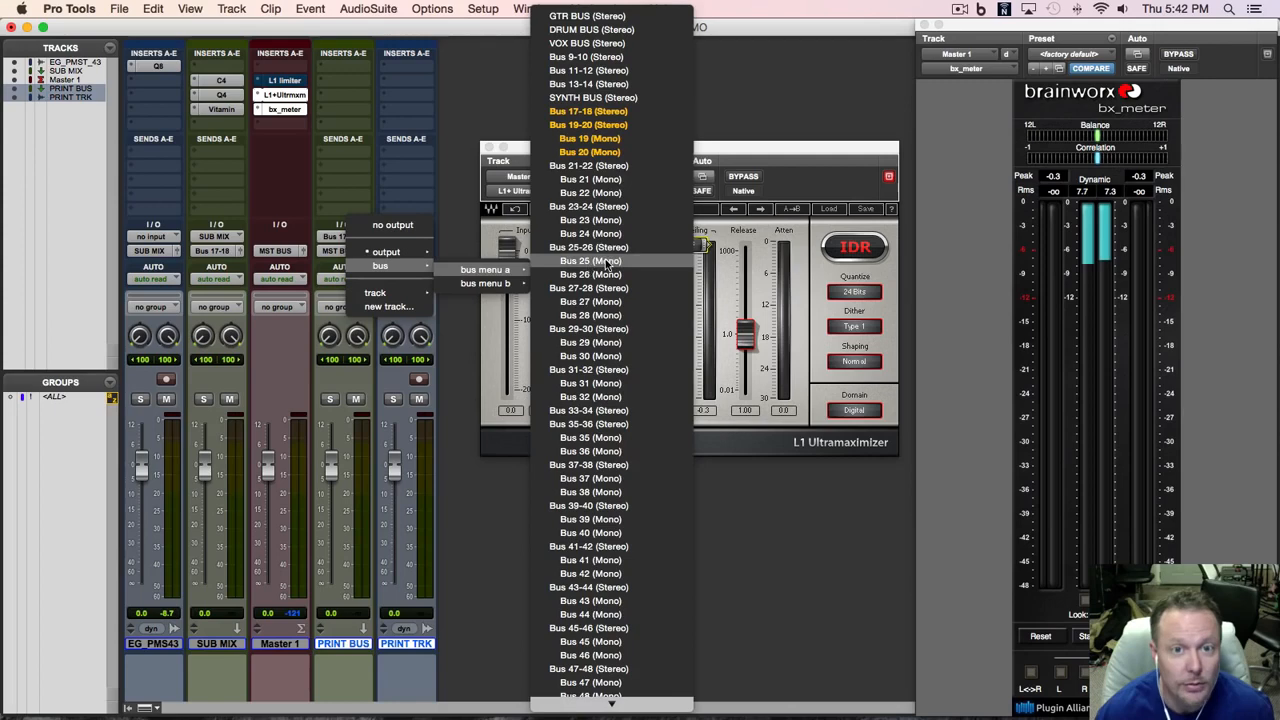
click(590, 124)
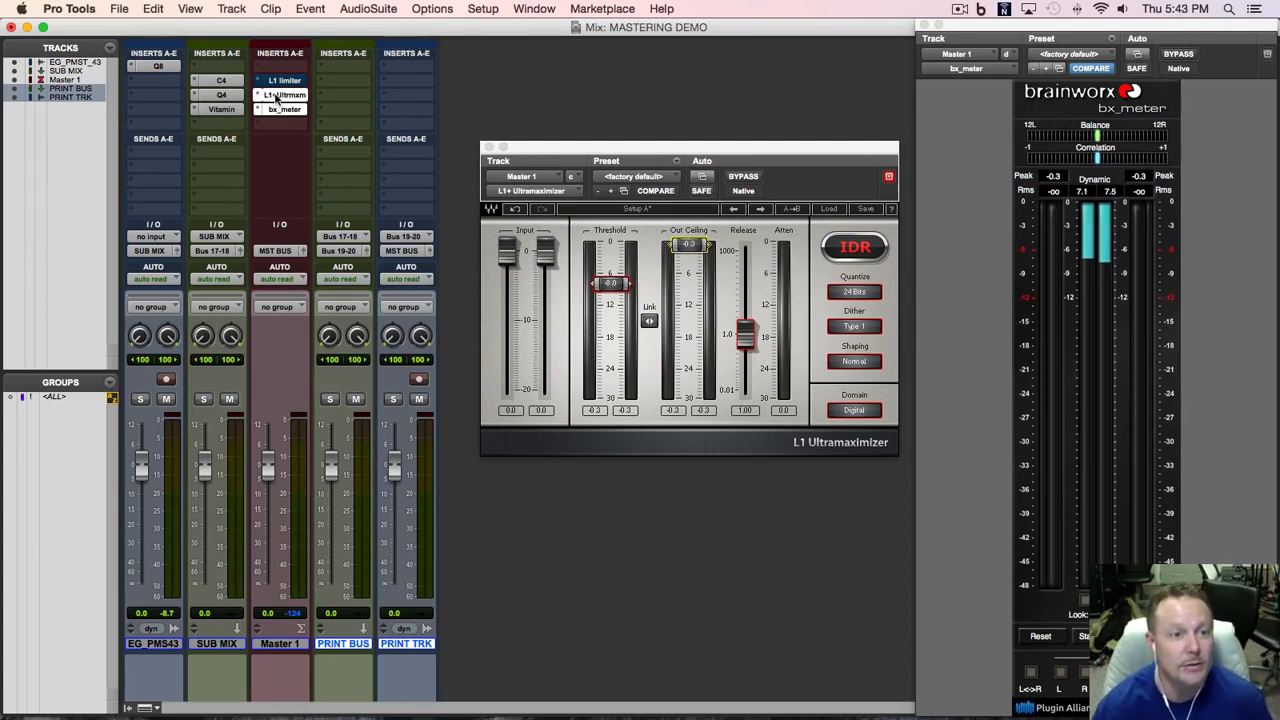
Step: Move the L1+ Ultramaximizer from Master 1 to the second insert of PRINT BUS, and play the mix briefly to check its levels
drag(278, 96, 336, 87)
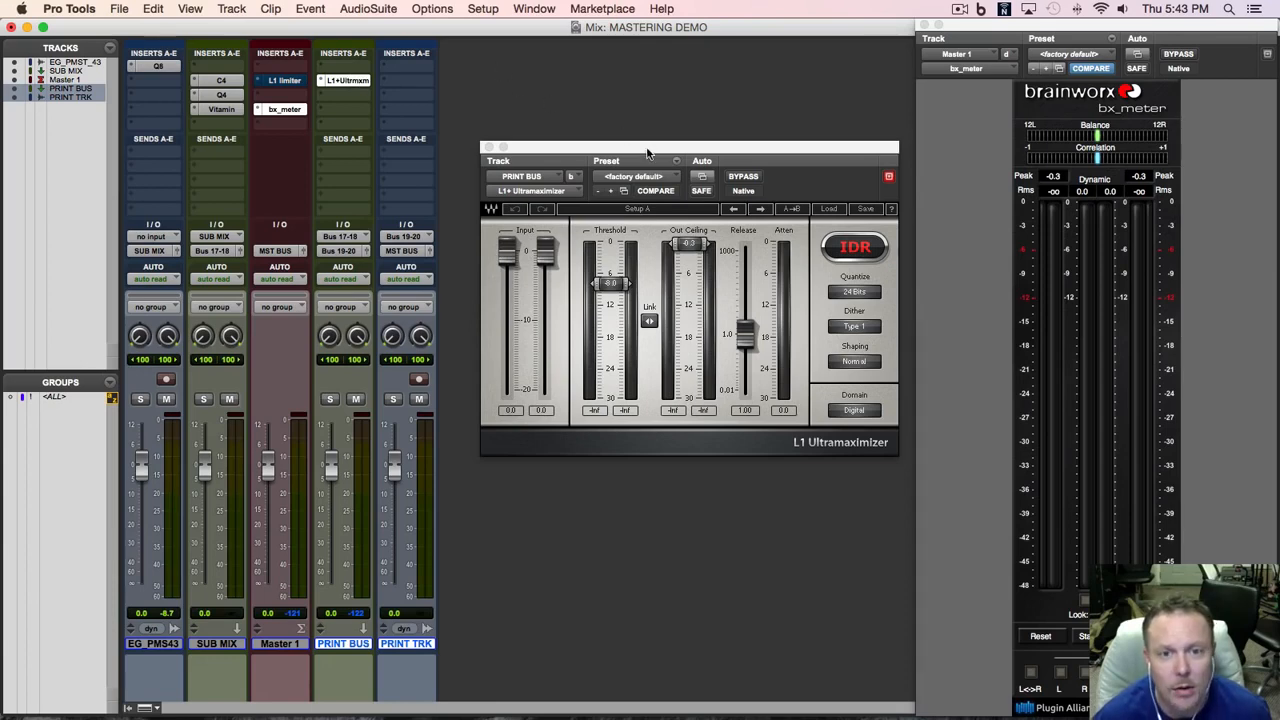
drag(647, 153, 633, 170)
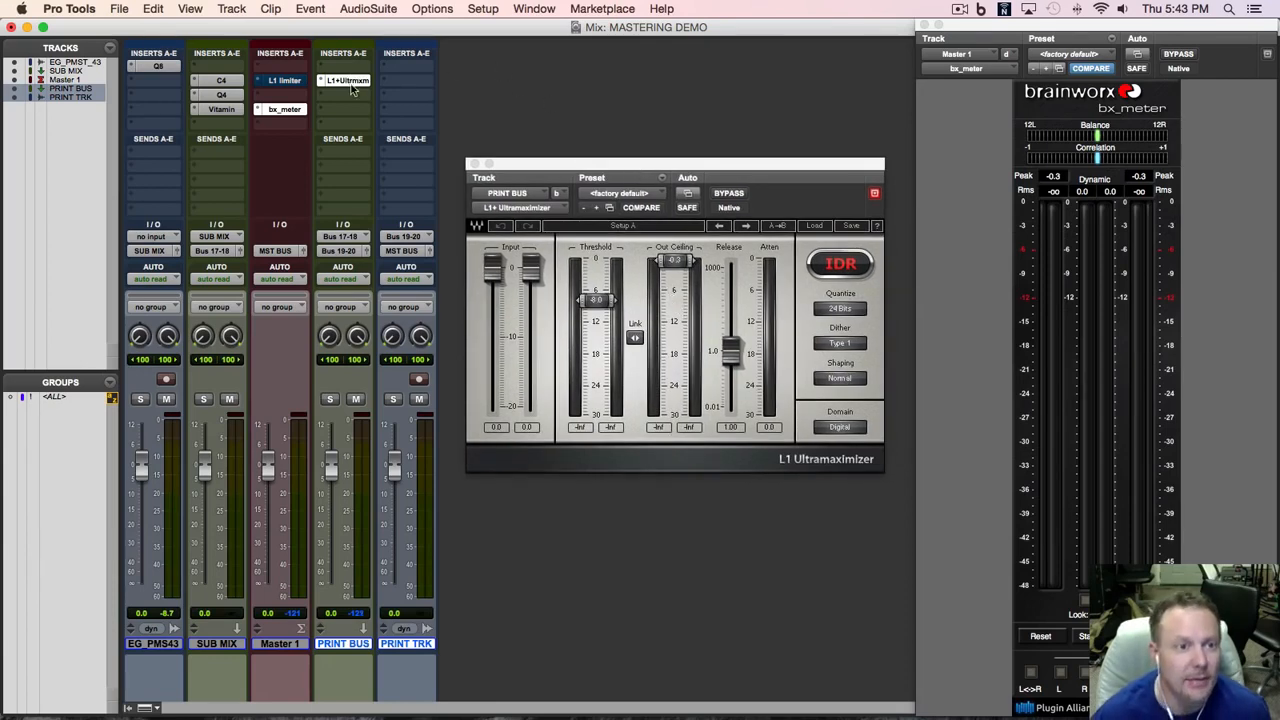
key(space)
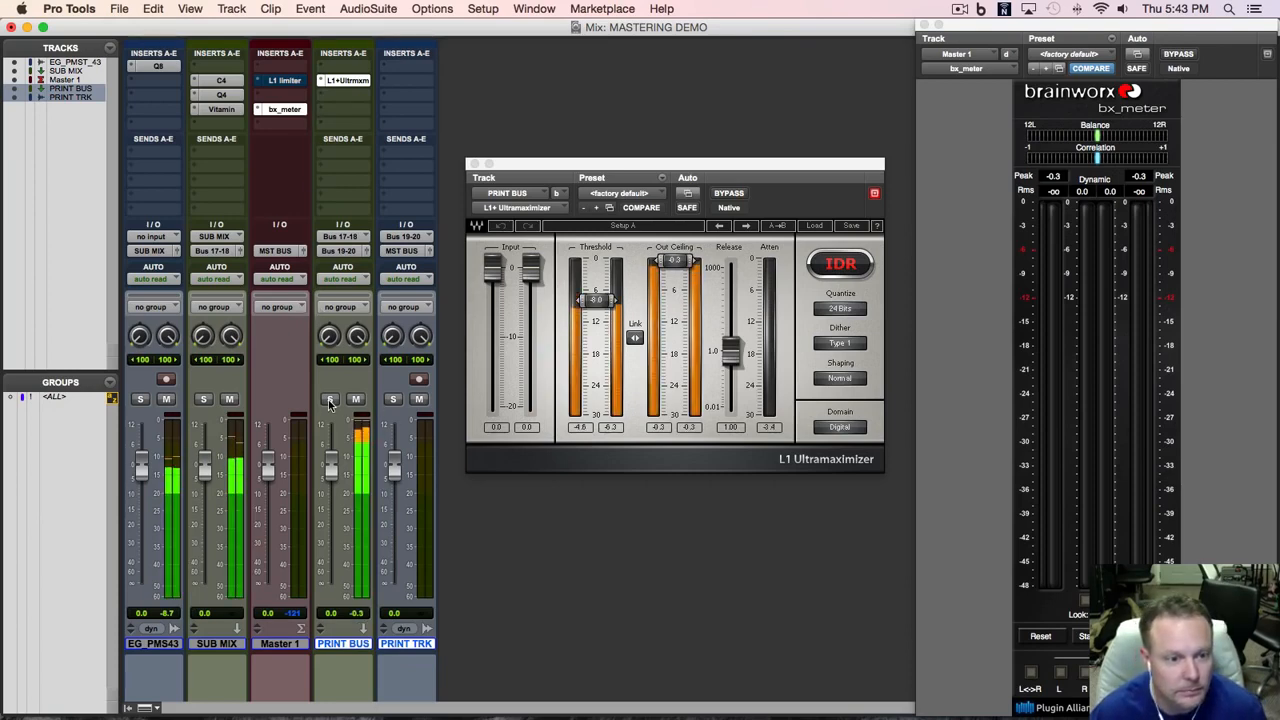
key(space)
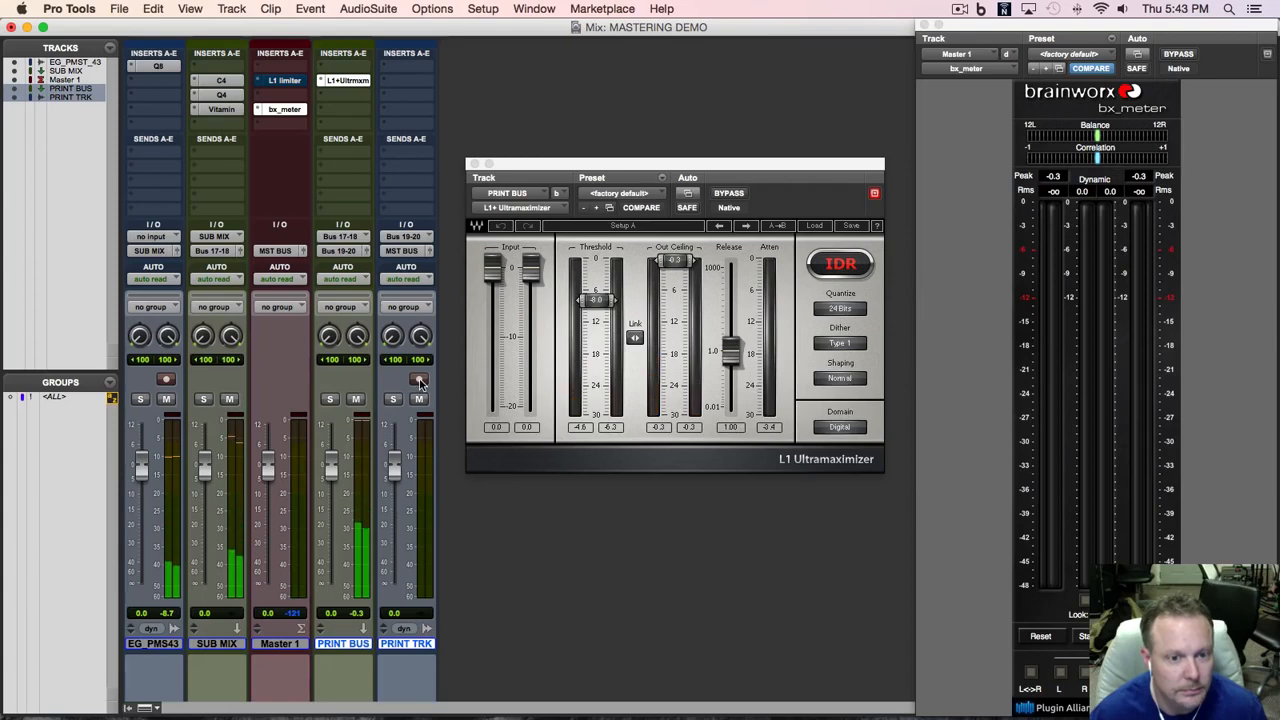
Step: Record-enable PRINT TRK and switch to Input Only Monitoring from the Edit window
click(419, 380)
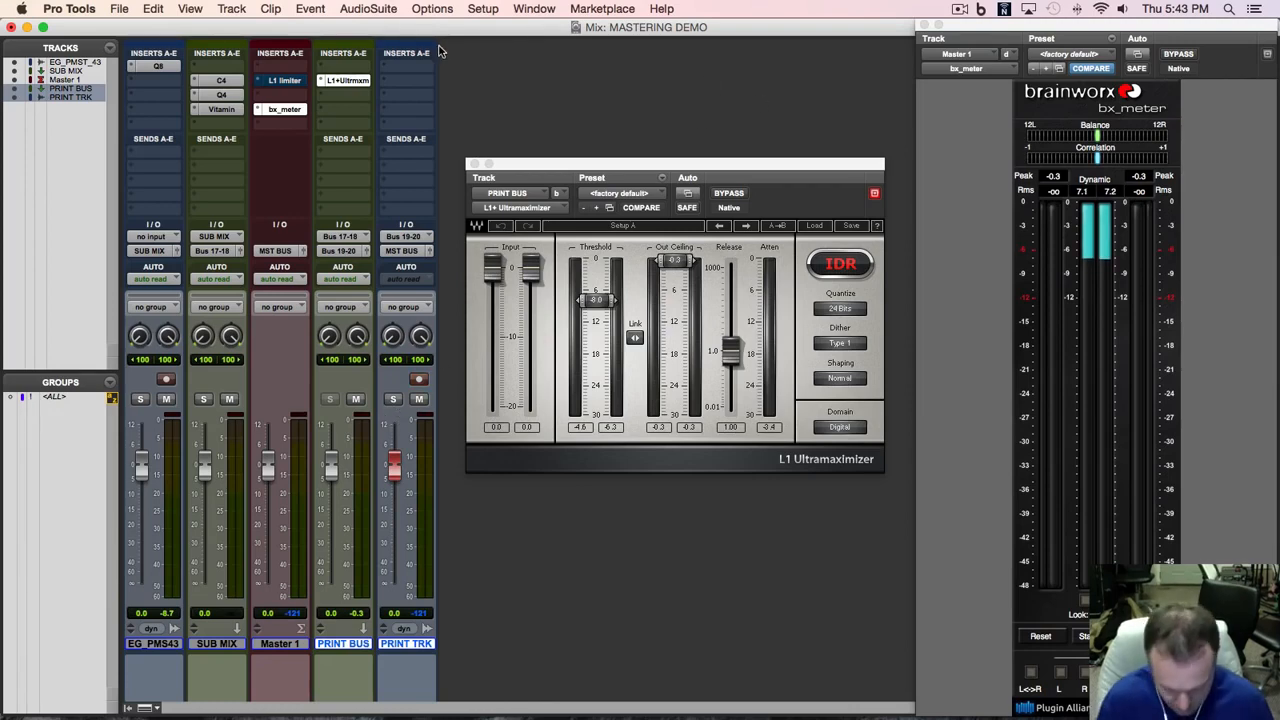
key(super+equal)
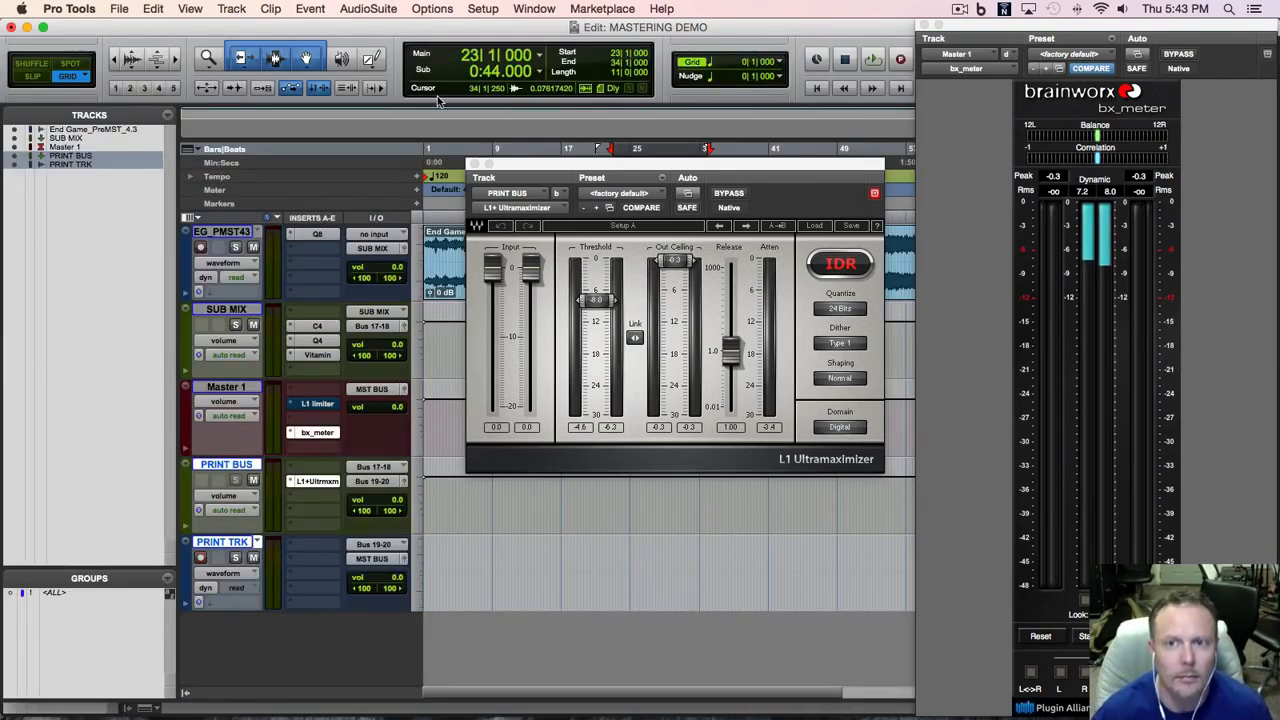
click(273, 8)
mouse_move(231, 8)
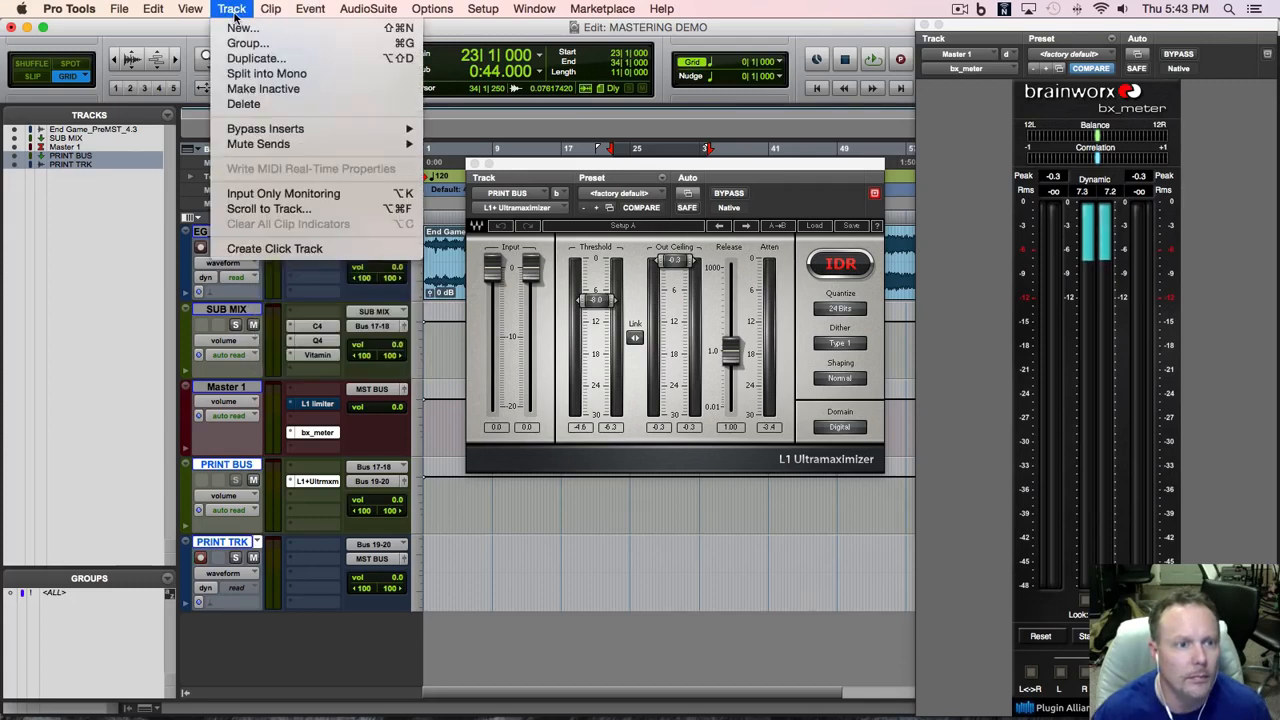
click(260, 194)
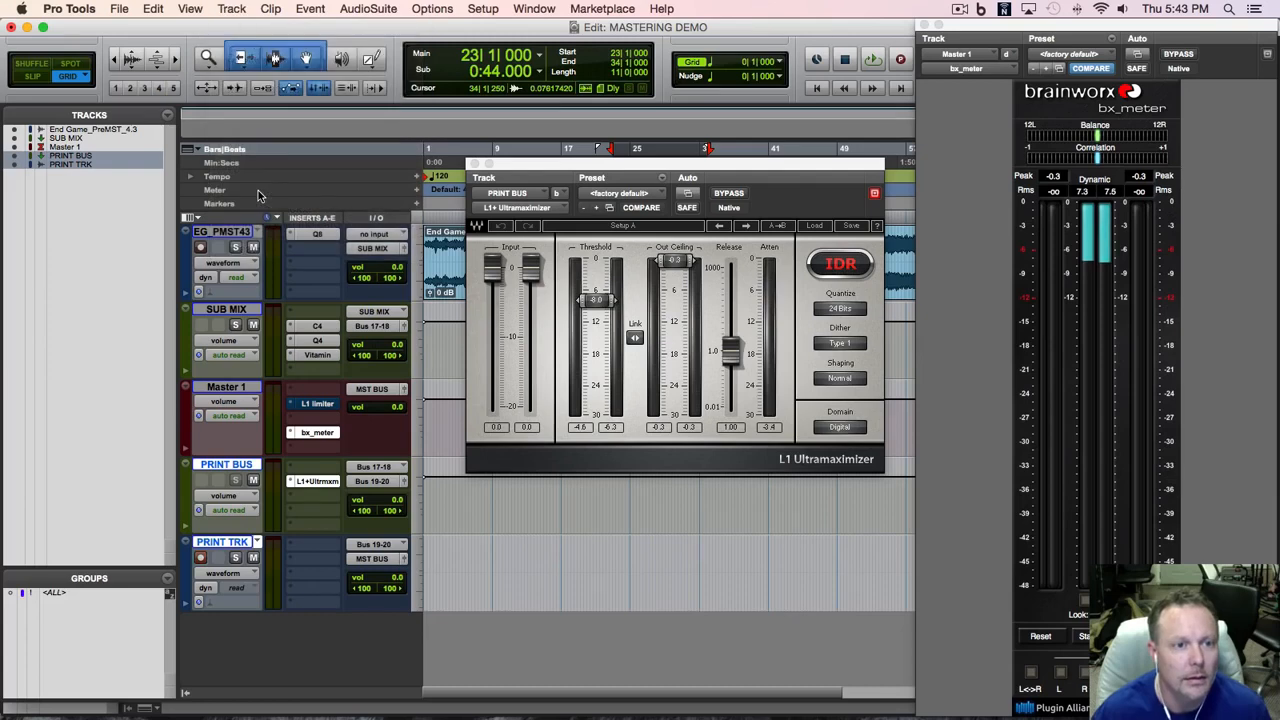
Step: Play the selection to check the signal on PRINT TRK, and move the L1+ Ultramaximizer window clear of the timeline rulers
key(space)
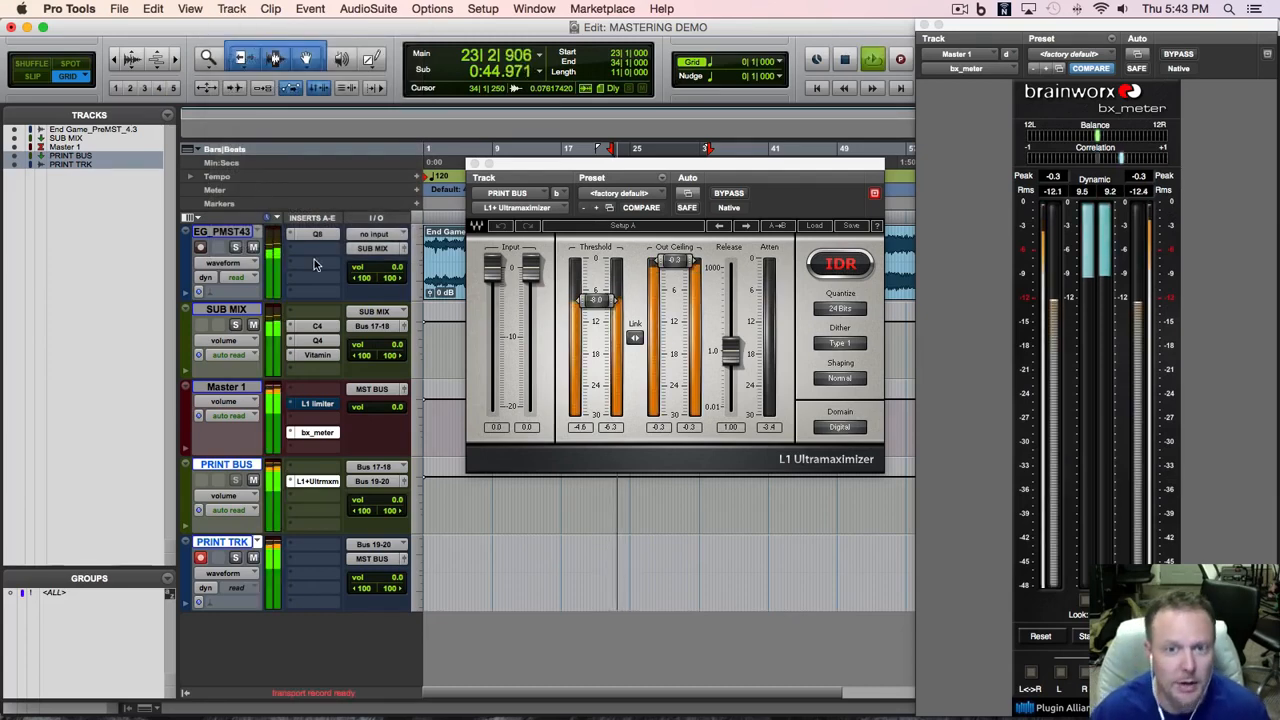
drag(636, 170, 629, 289)
key(space)
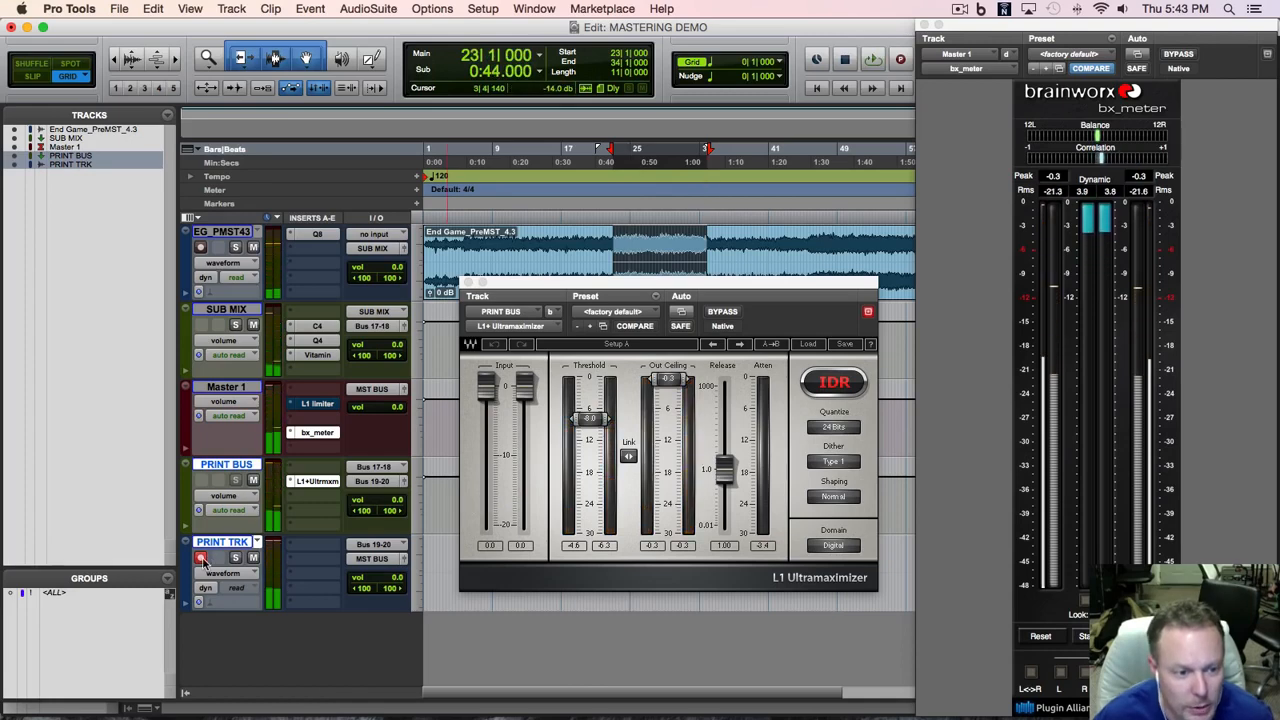
click(231, 8)
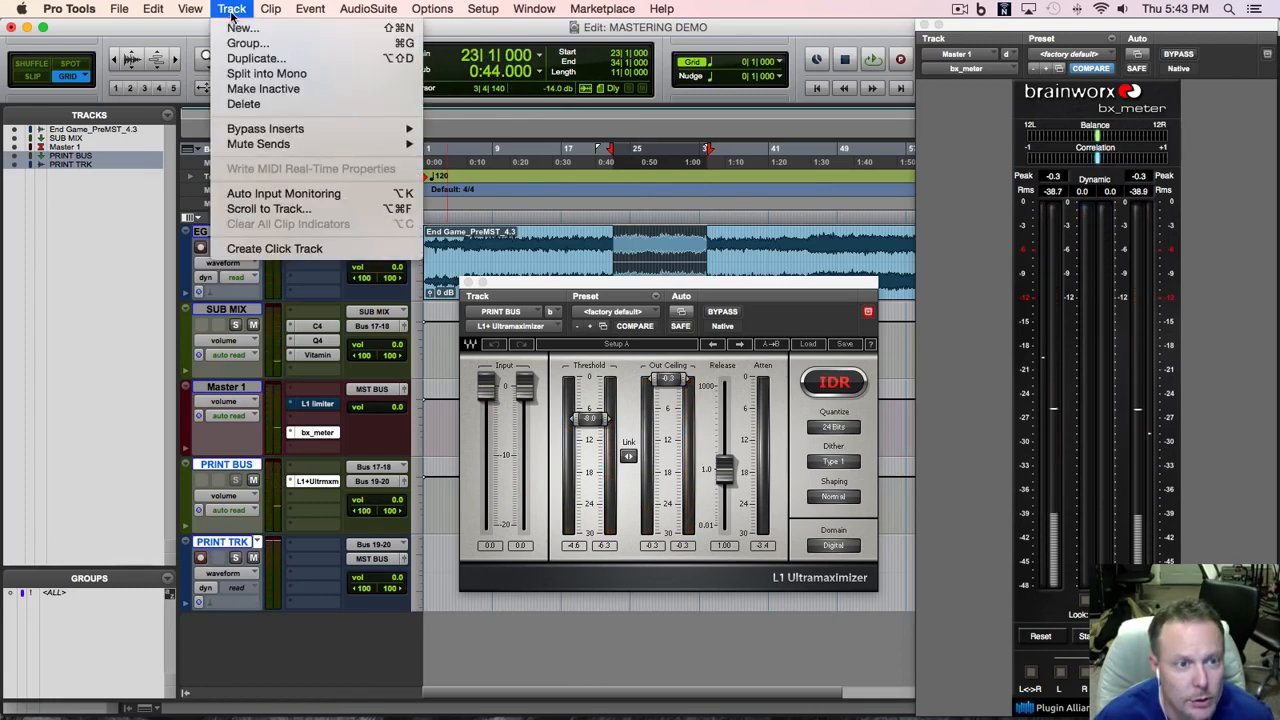
click(855, 7)
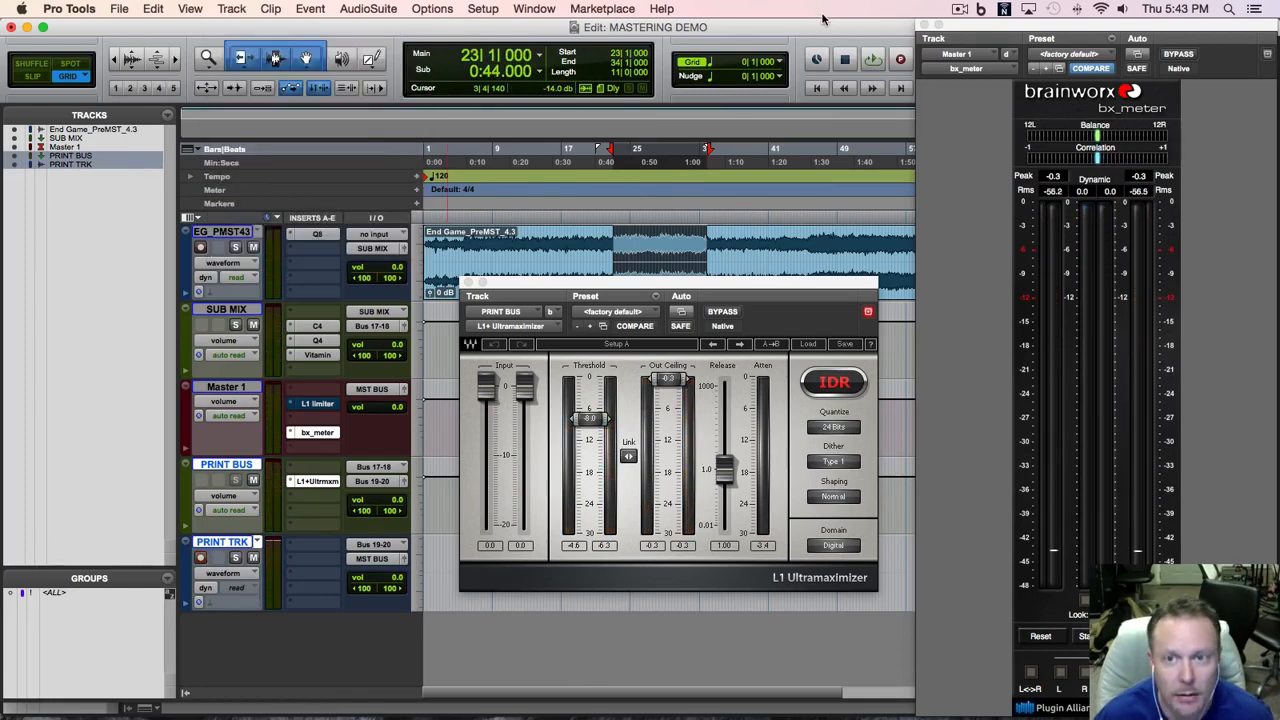
Step: Turn off Input Only Monitoring and play the selection to check the signal on PRINT TRK
click(231, 8)
click(252, 198)
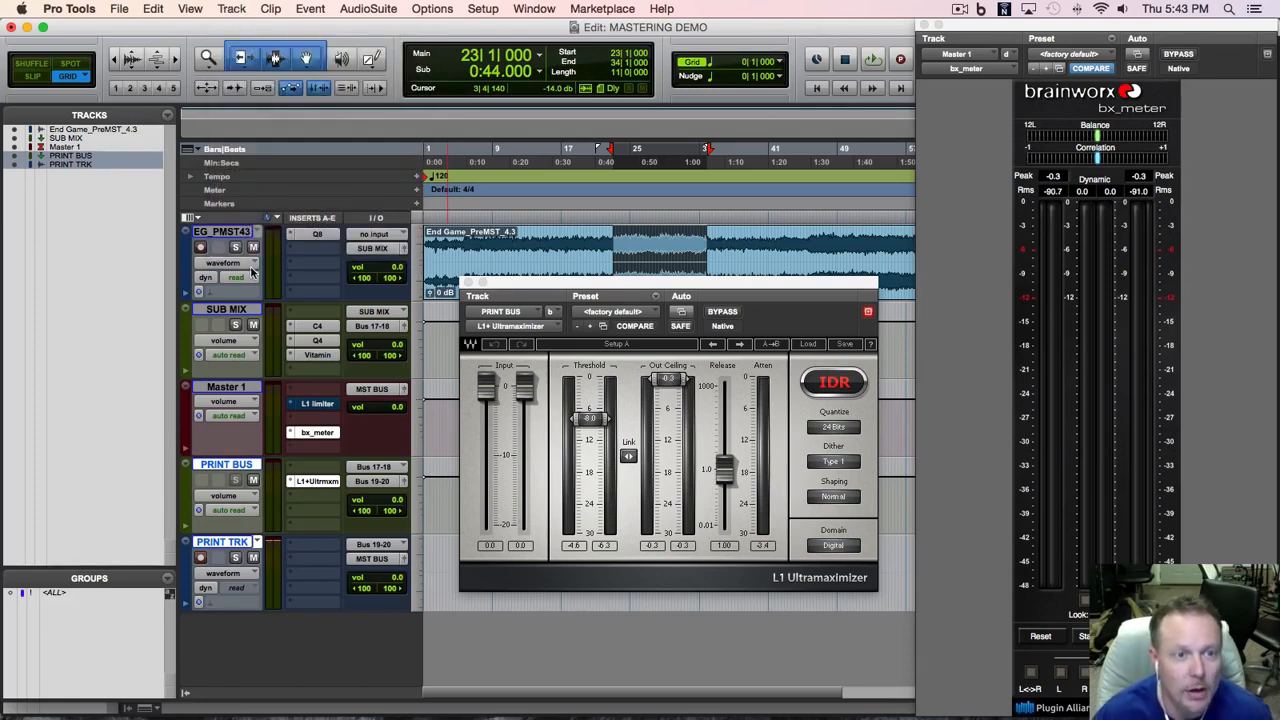
key(space)
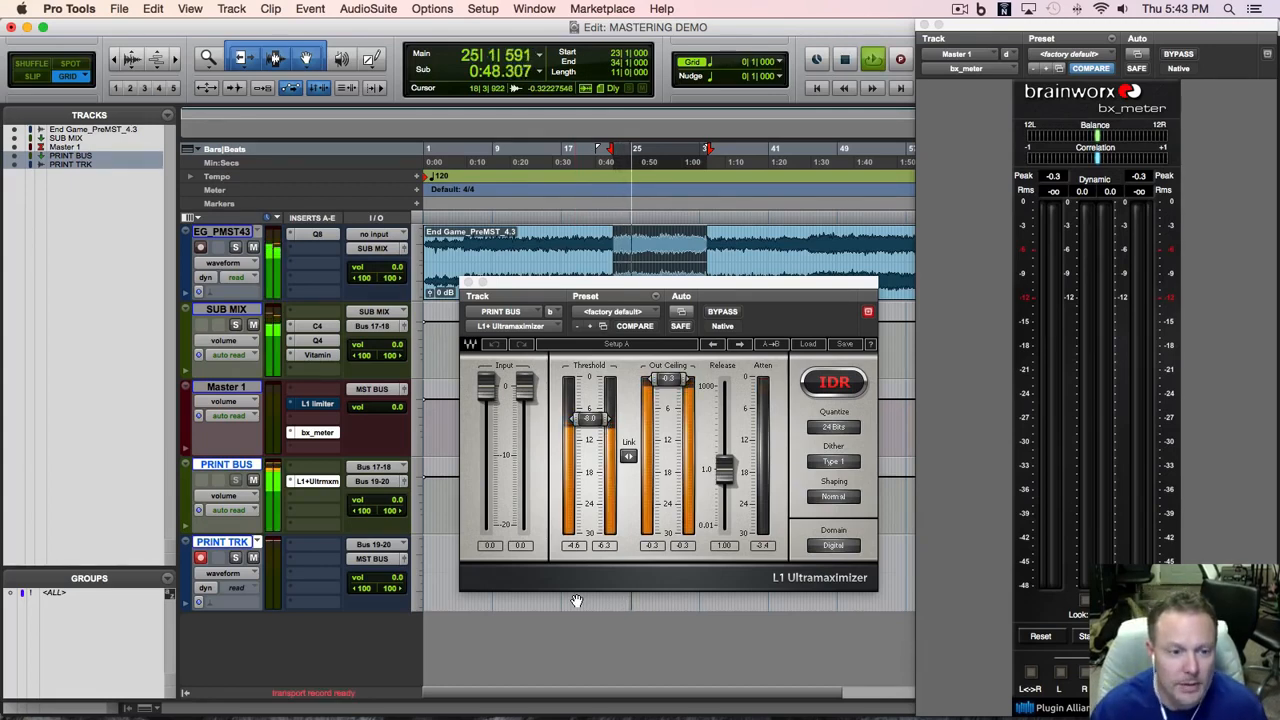
key(space)
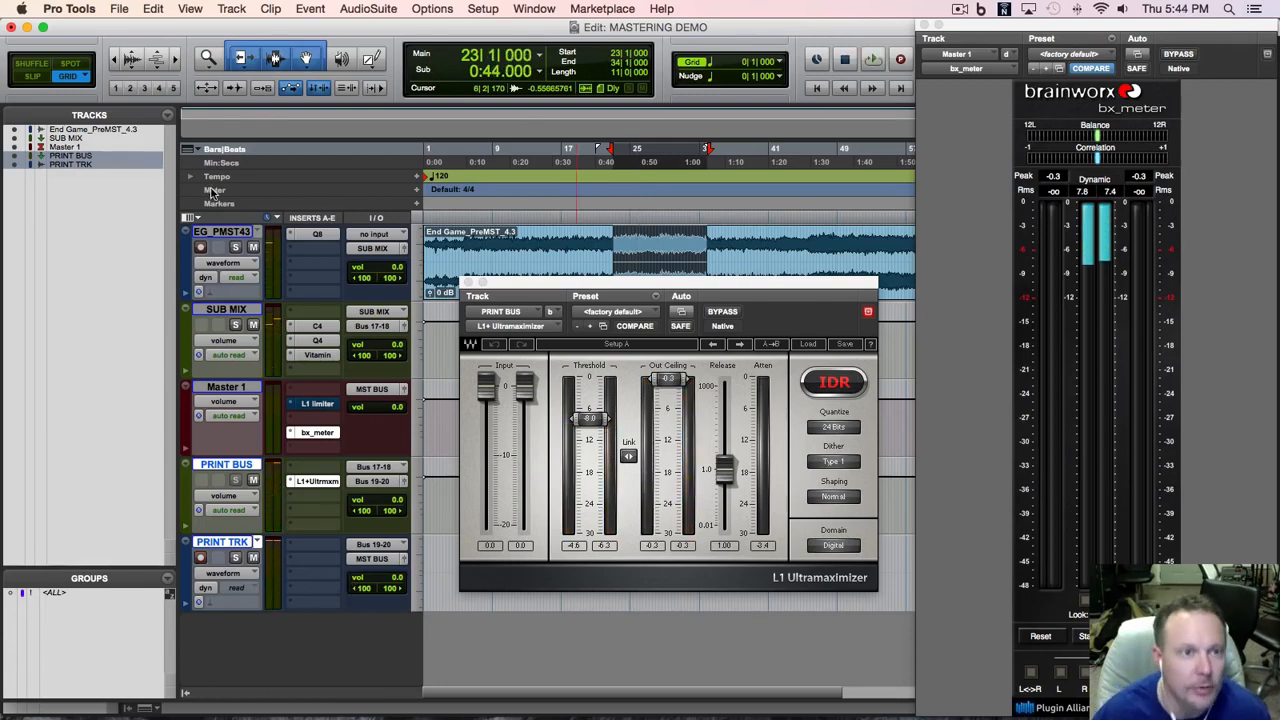
Step: Switch back to Input Only Monitoring and replay the selection to check the signal on PRINT TRK
click(231, 9)
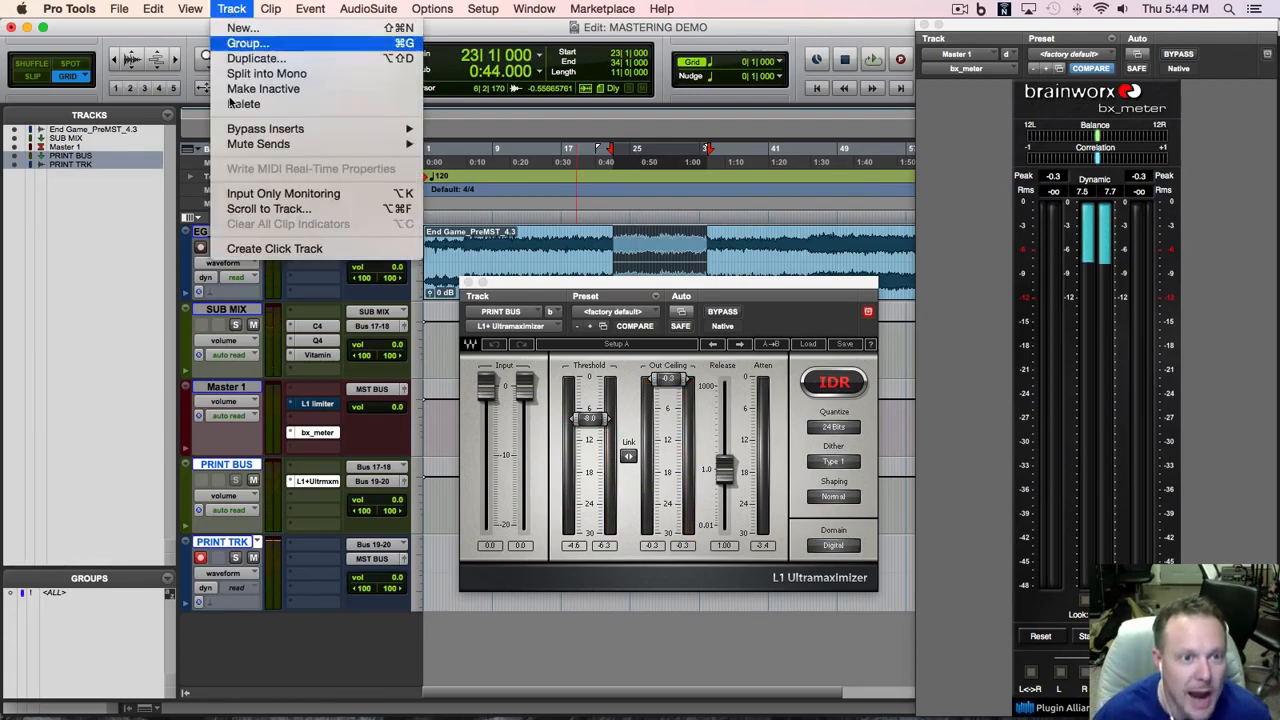
click(268, 193)
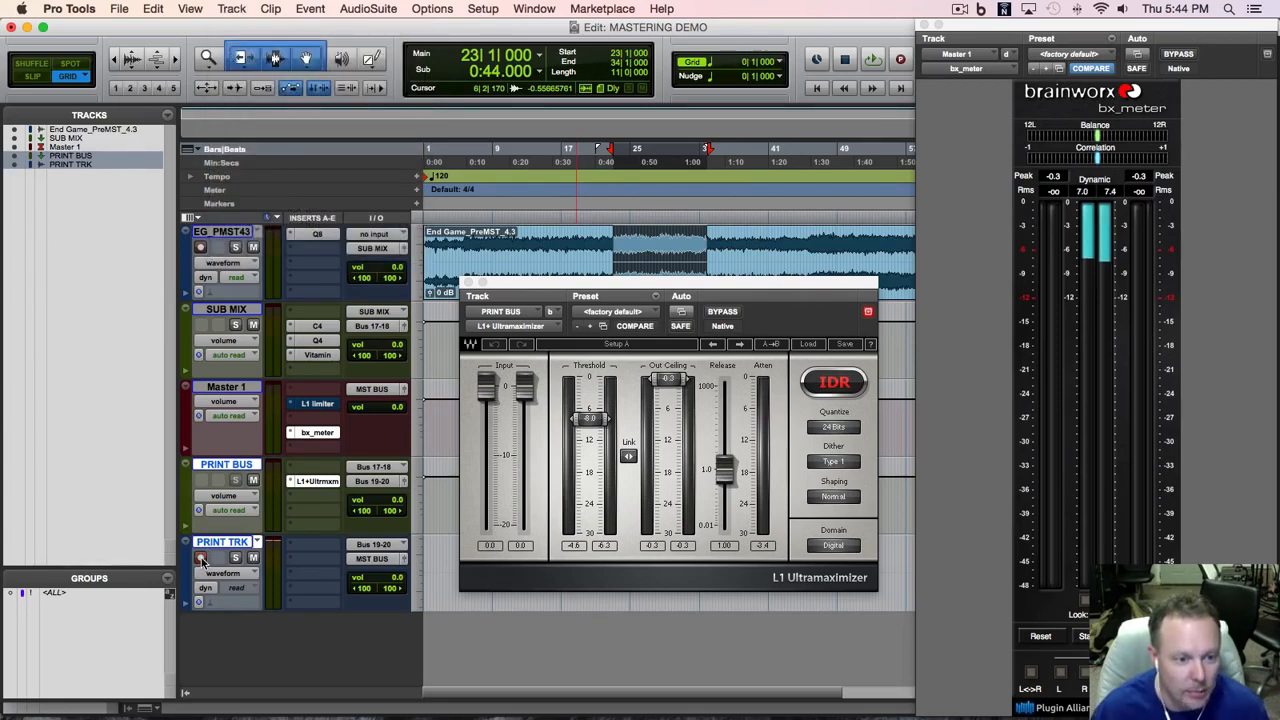
key(space)
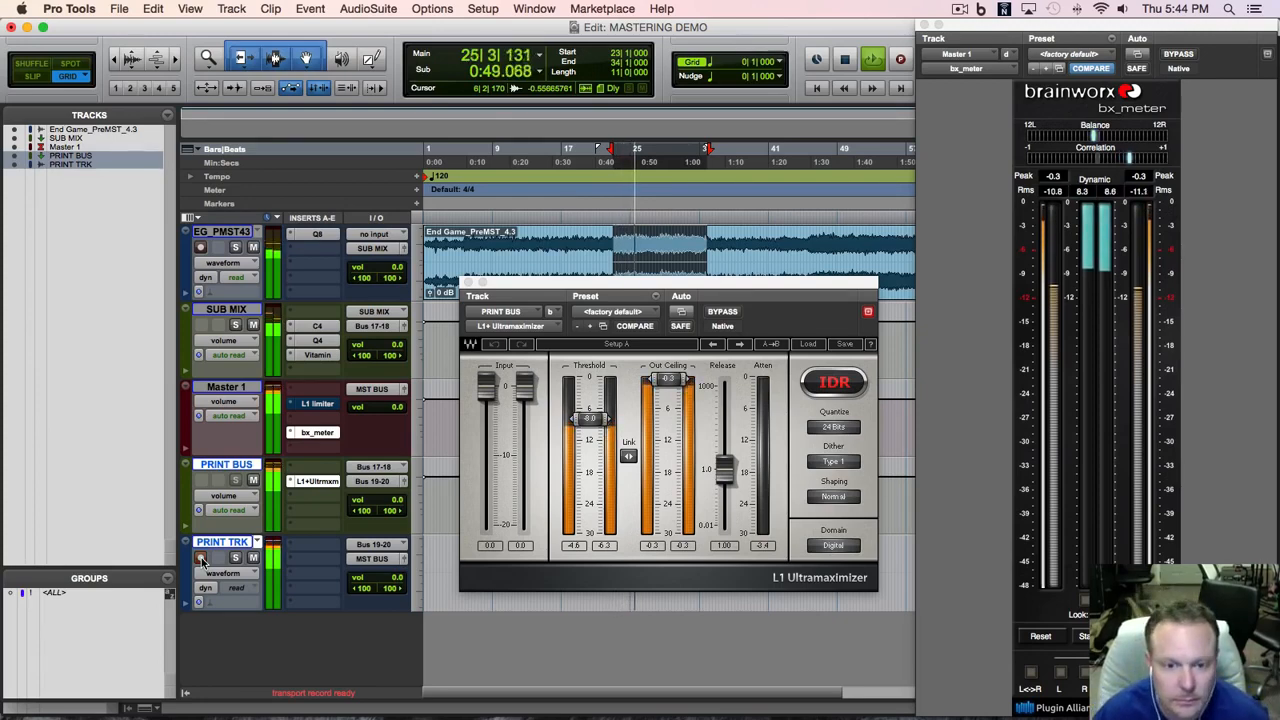
key(space)
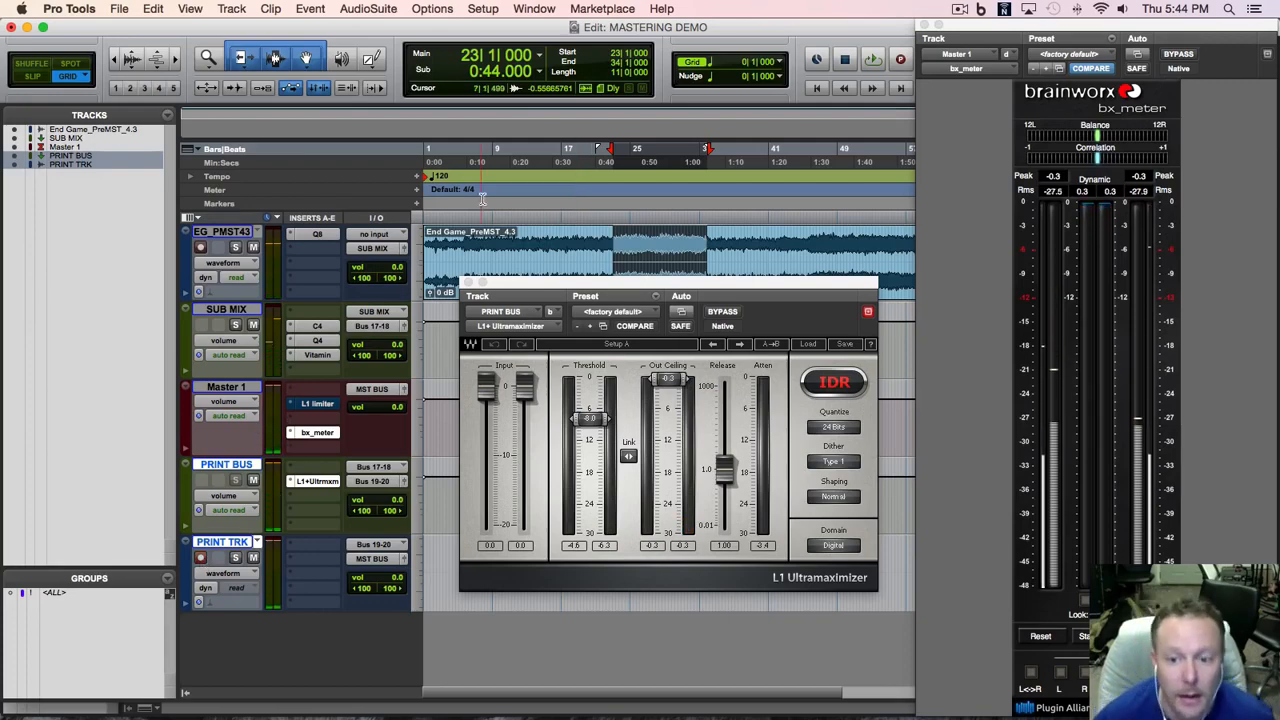
Step: Move the L1+ Ultramaximizer window aside, and set its quantize to 16 Bits and its dither to None
drag(754, 286, 982, 319)
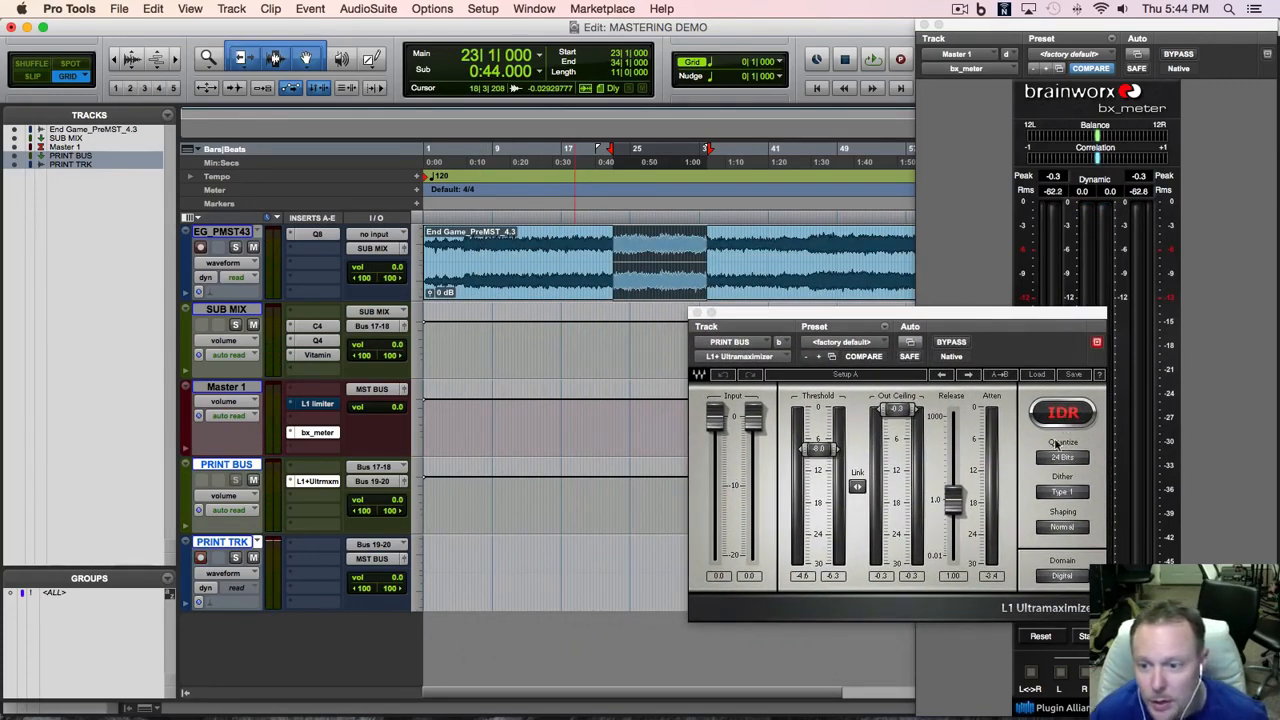
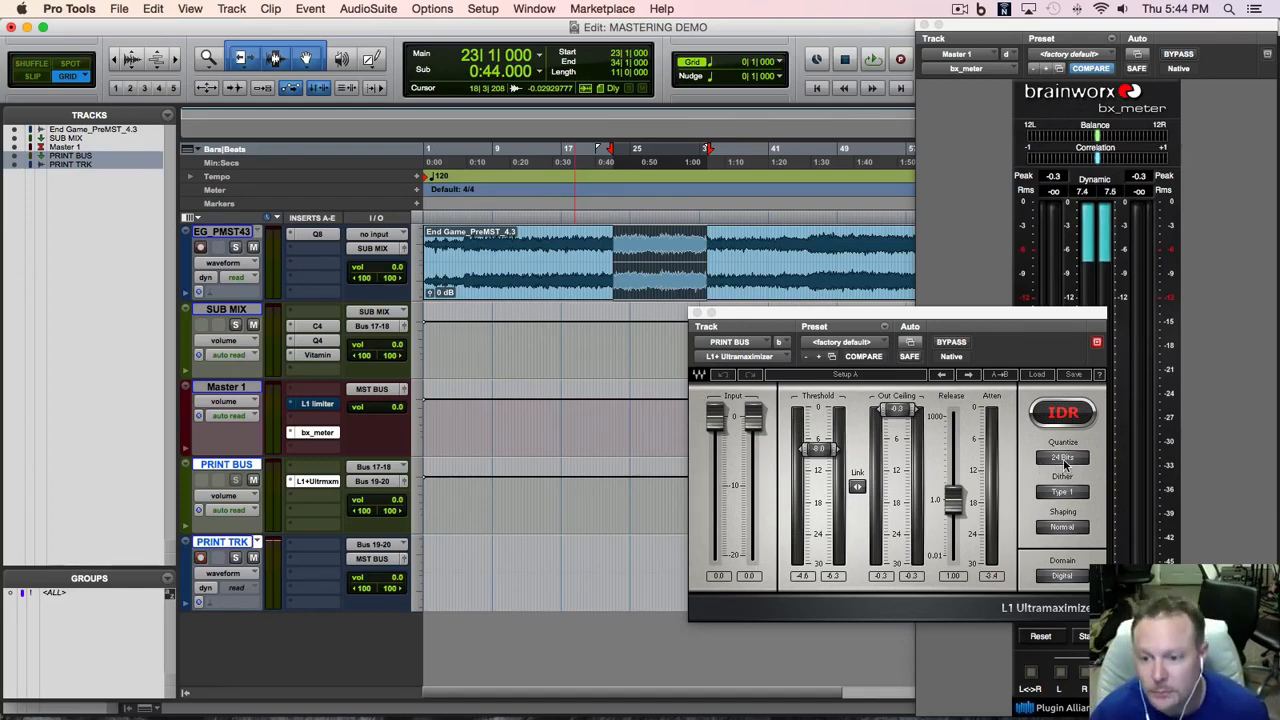
click(1063, 458)
click(1063, 458)
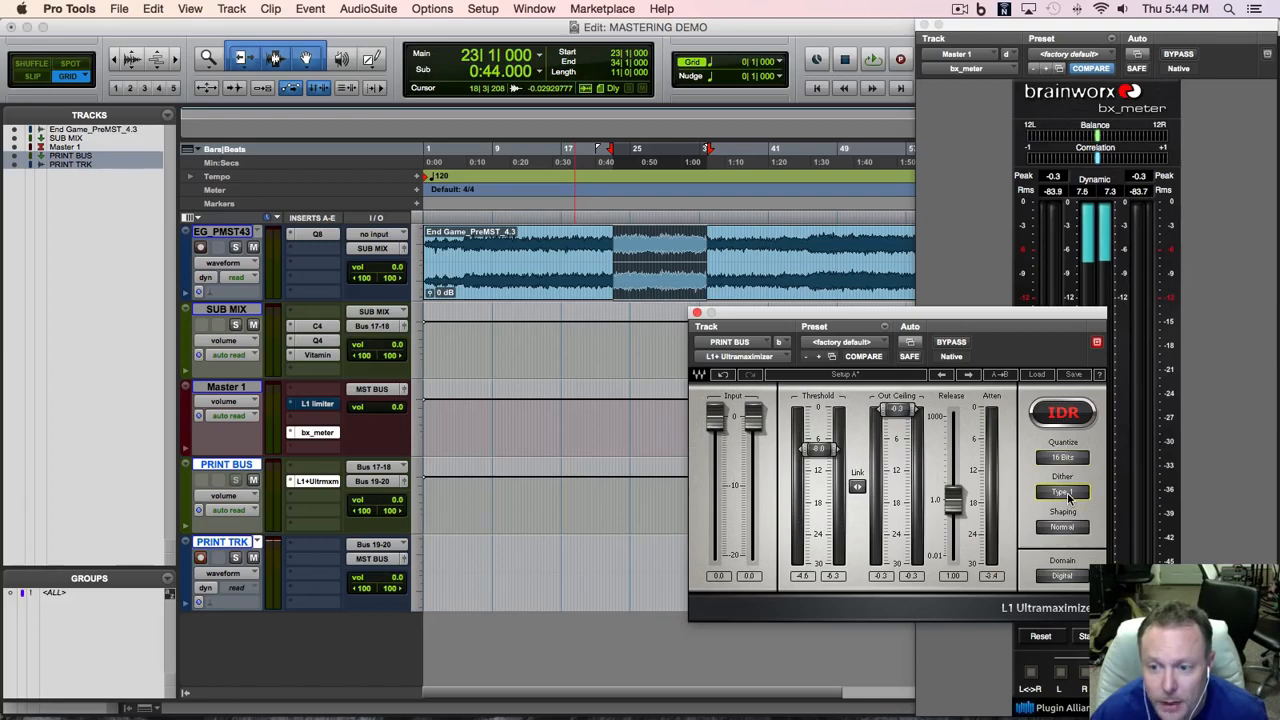
click(1067, 493)
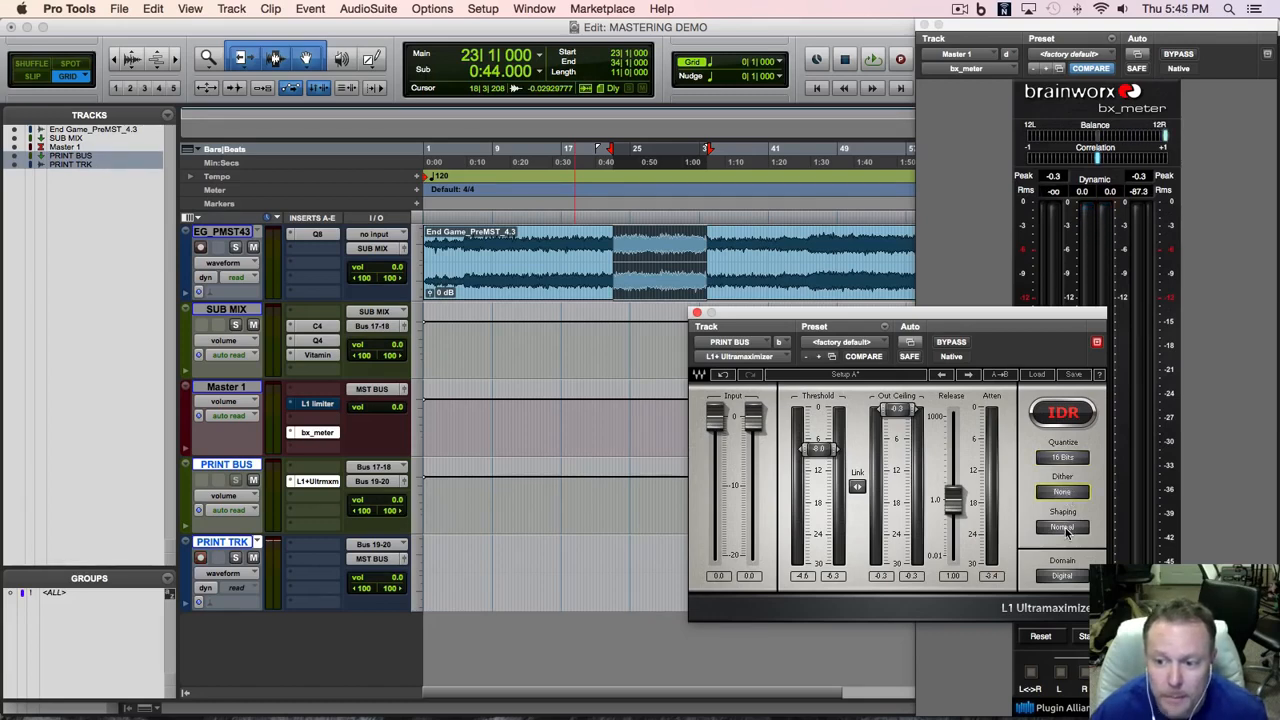
Step: Cycle through the L1+ Ultramaximizer's noise shaping options and set shaping to None, leaving the domain on Digital
click(1063, 529)
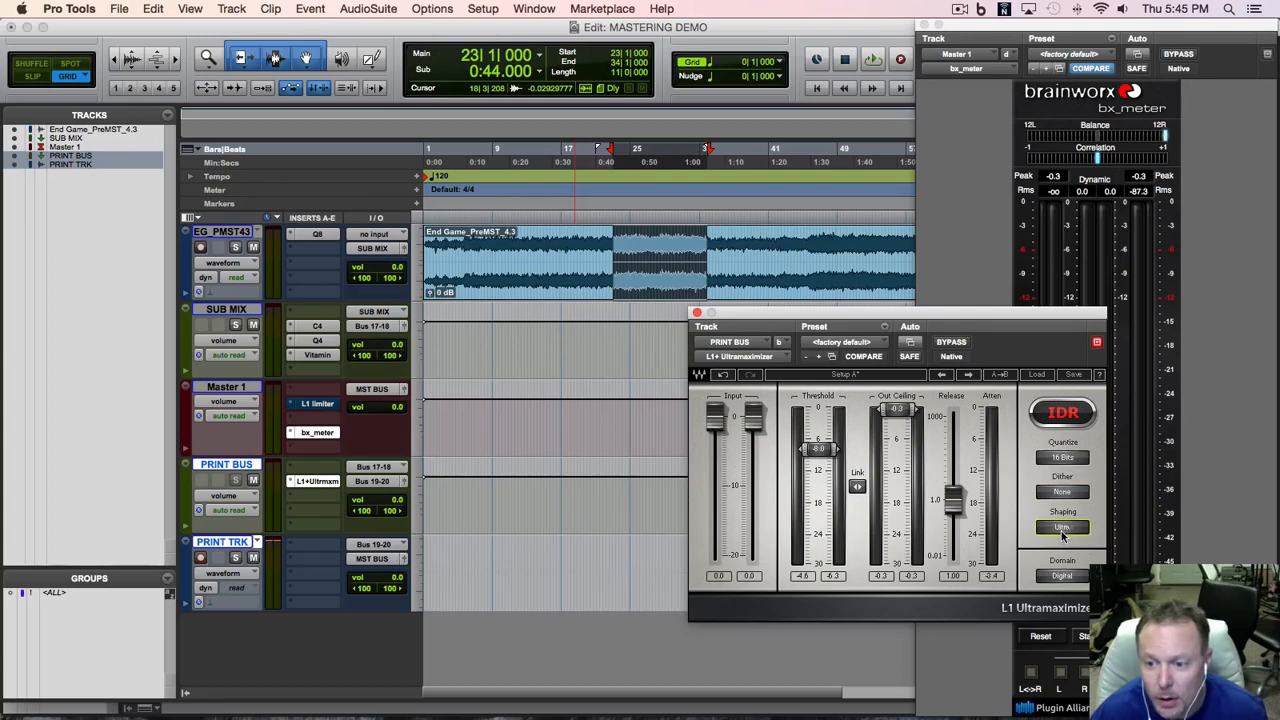
click(1063, 529)
click(1062, 528)
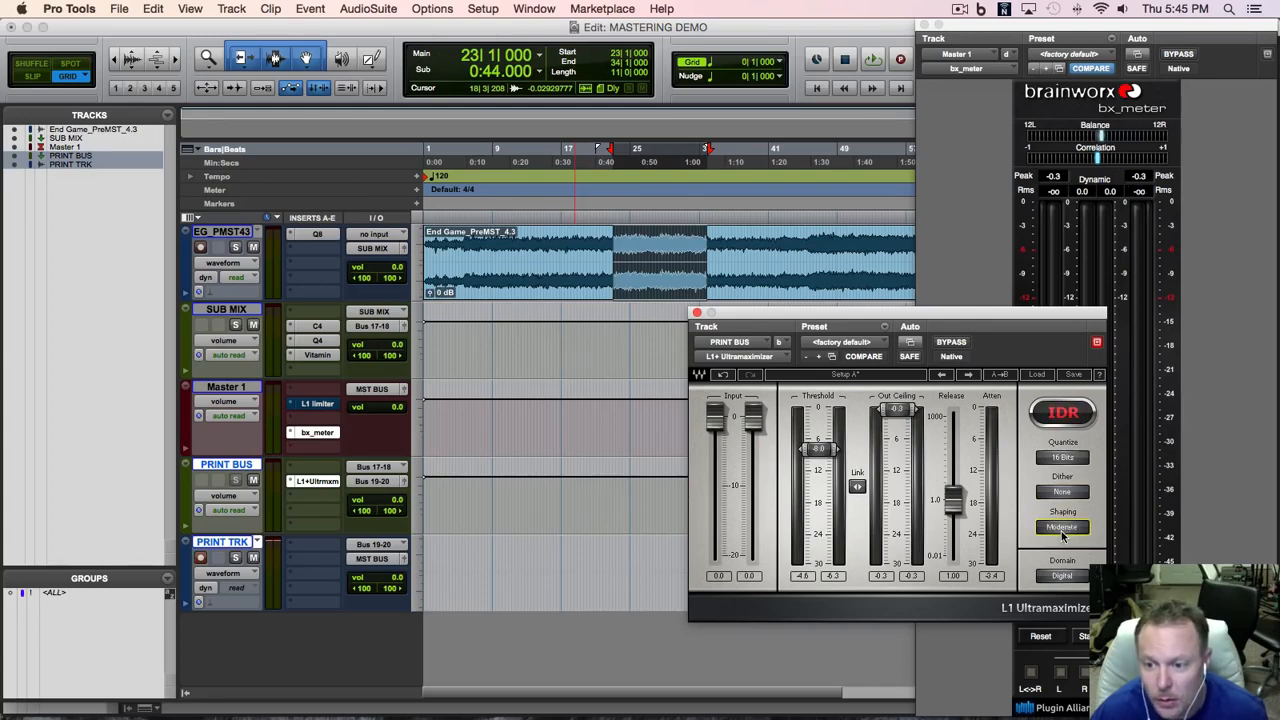
click(1062, 528)
click(1062, 528)
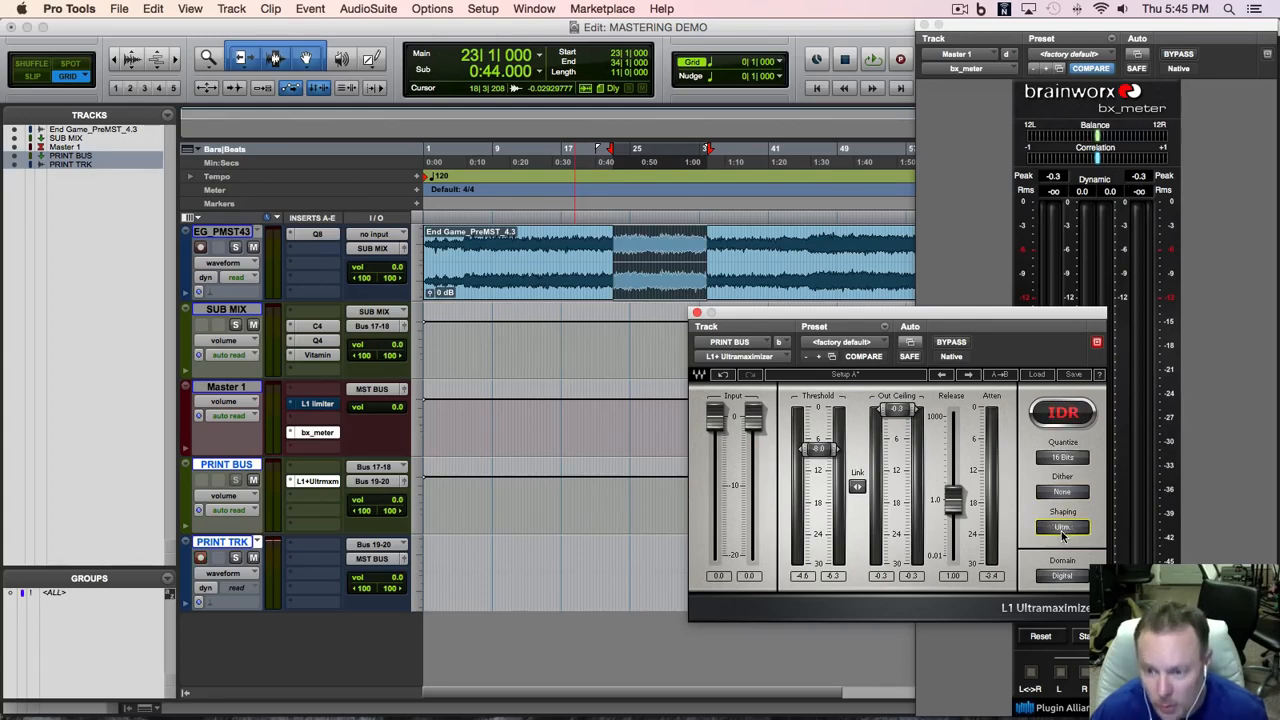
click(1062, 530)
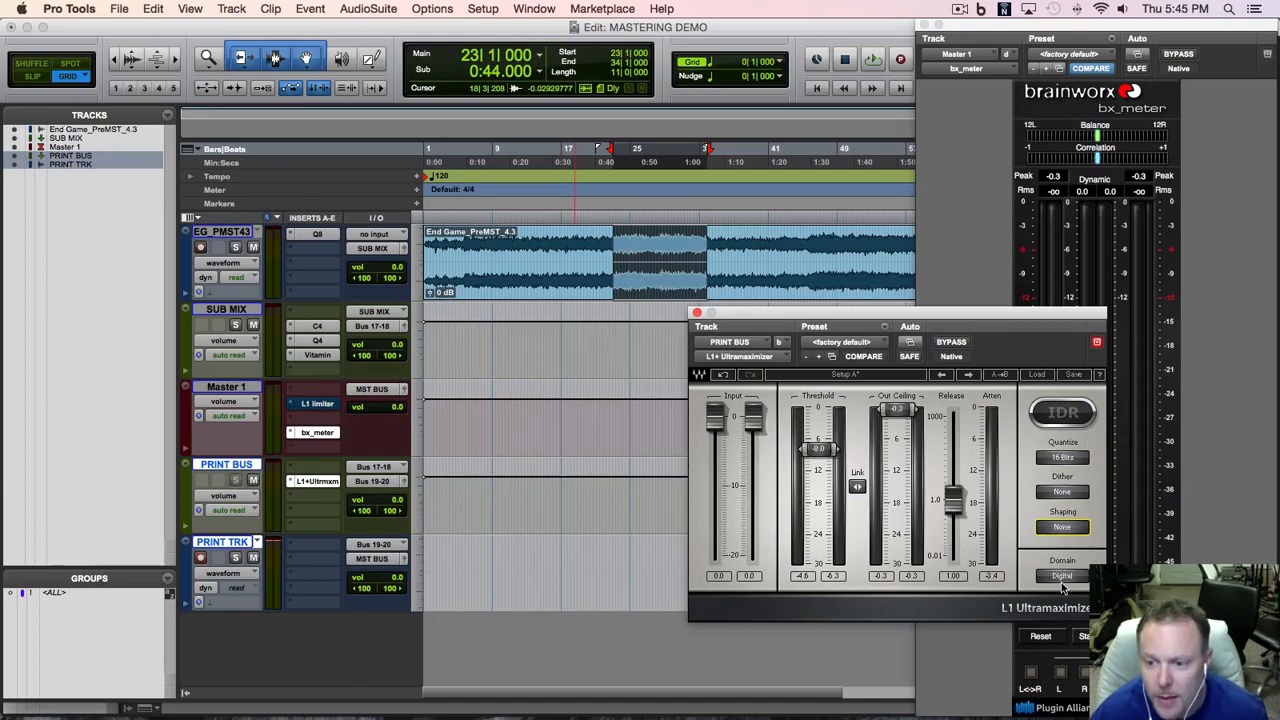
click(1062, 578)
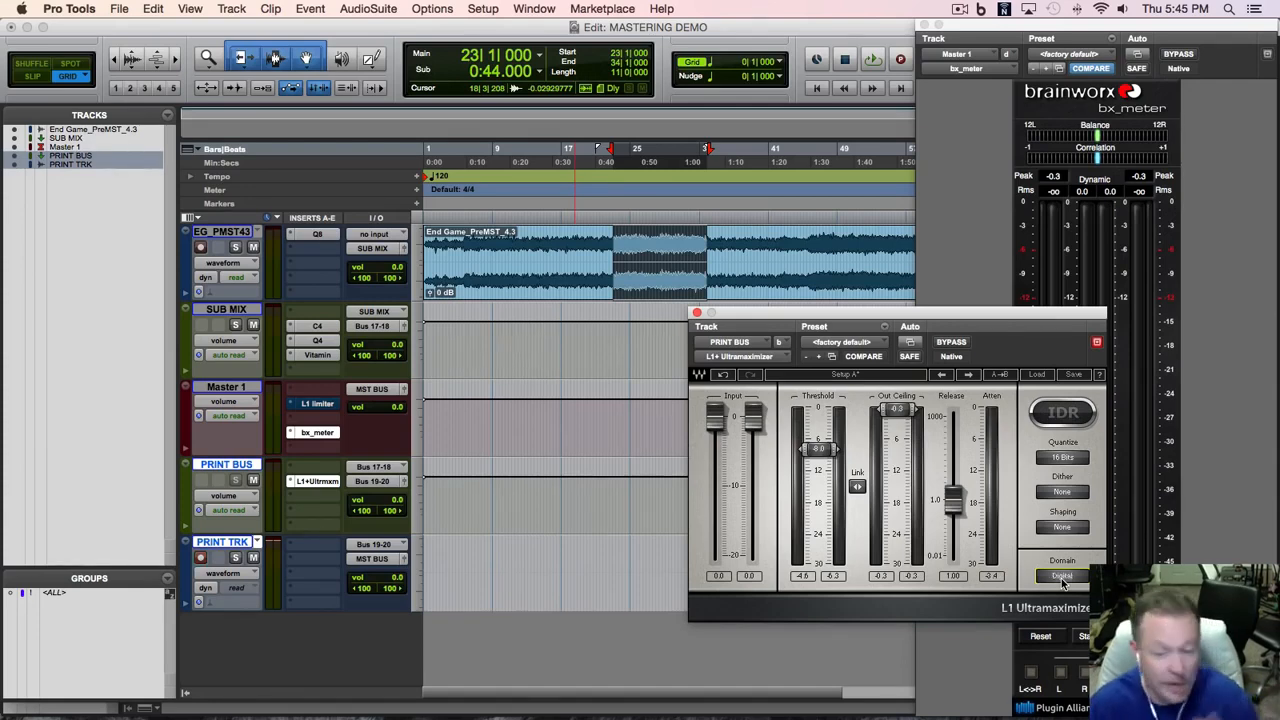
Step: Set the L1+ Ultramaximizer's quantize to 24 Bits and close the plug-in window
click(1063, 458)
click(1063, 458)
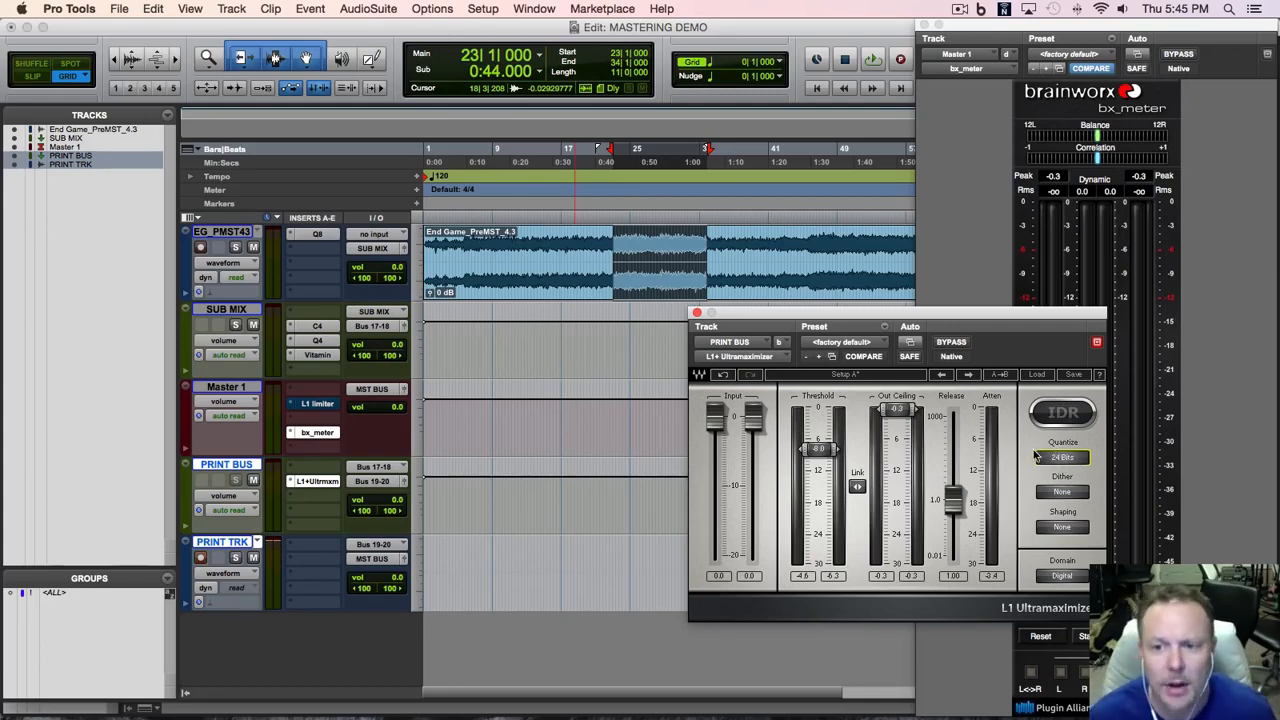
drag(946, 319, 1008, 341)
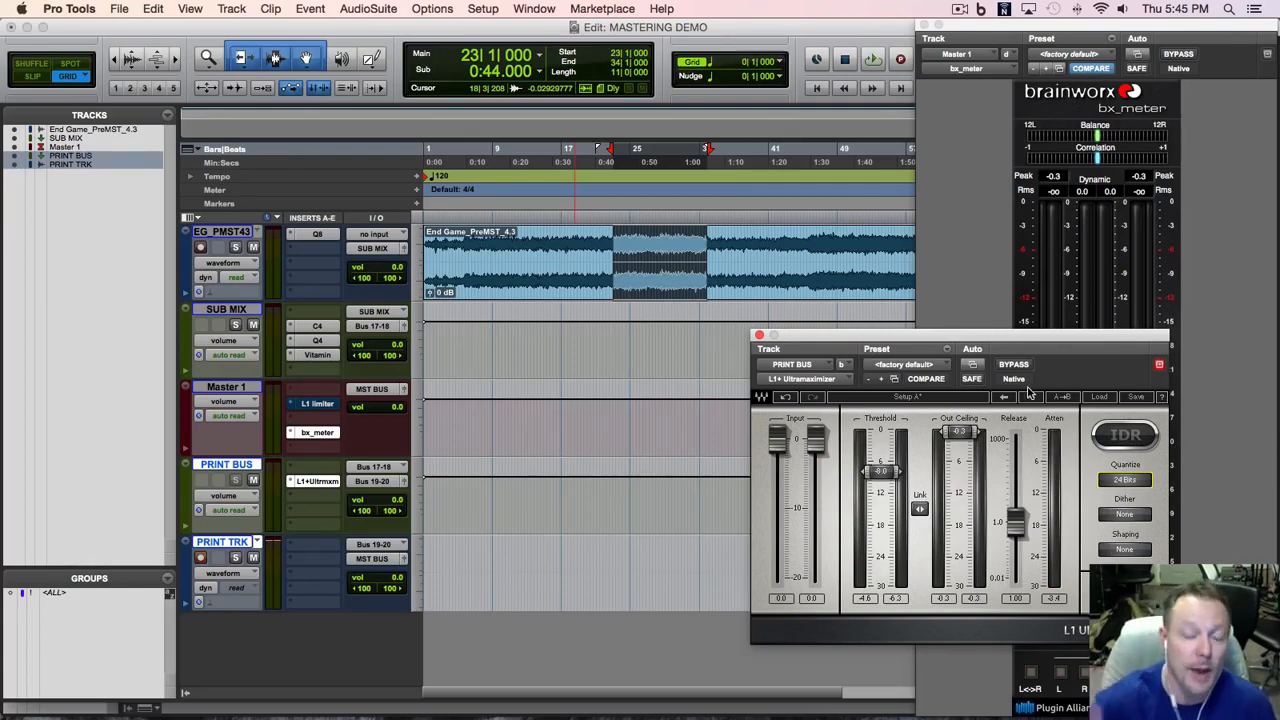
click(759, 336)
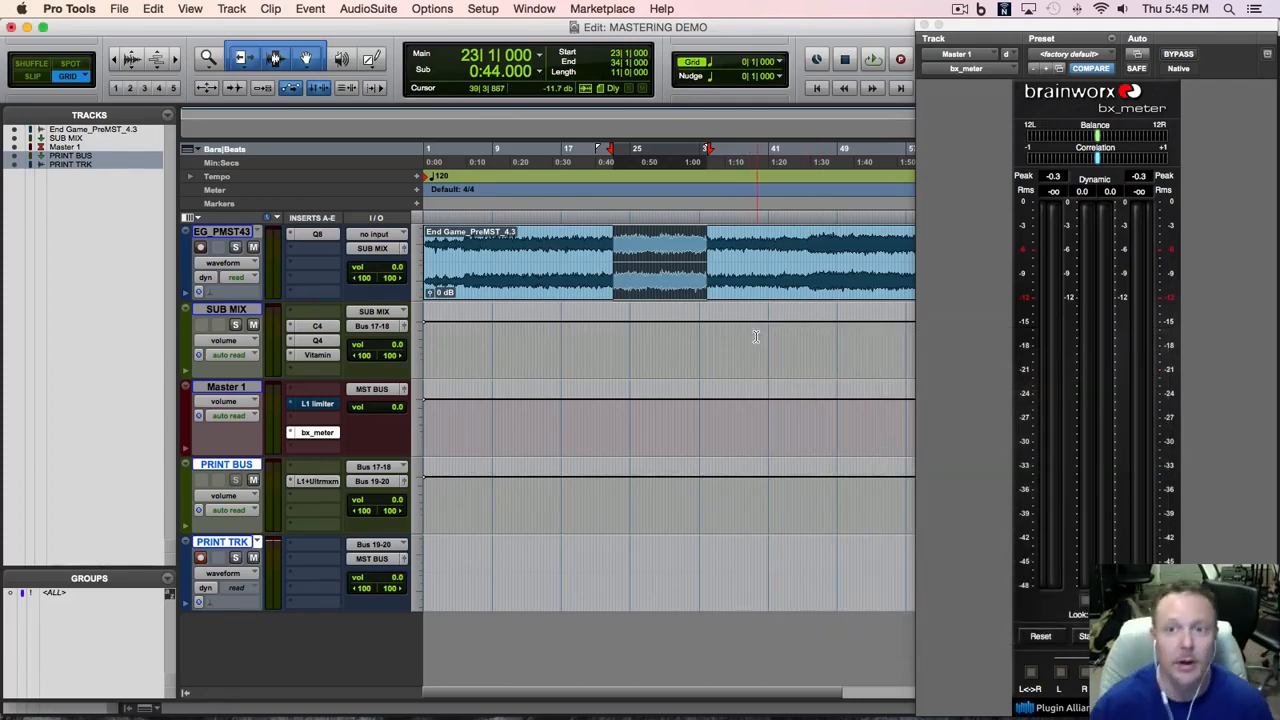
Step: Start recording the selected section onto PRINT TRK and increase the track's height
click(901, 61)
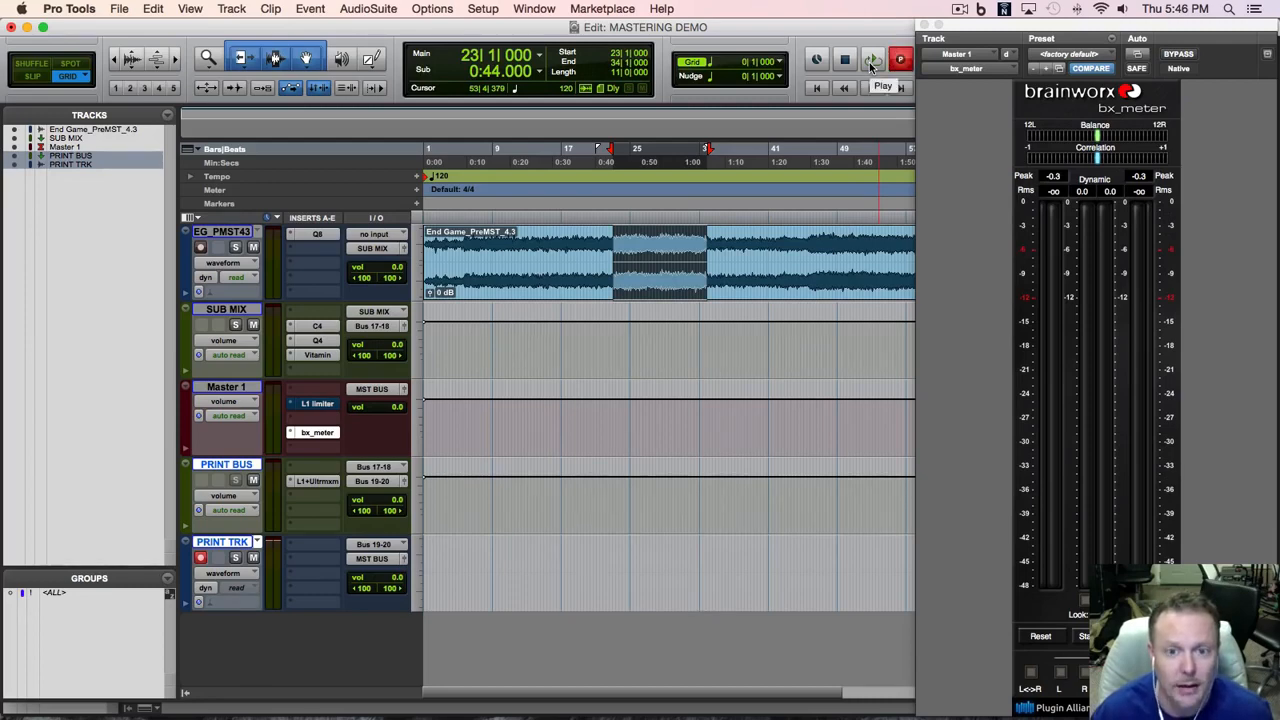
click(871, 61)
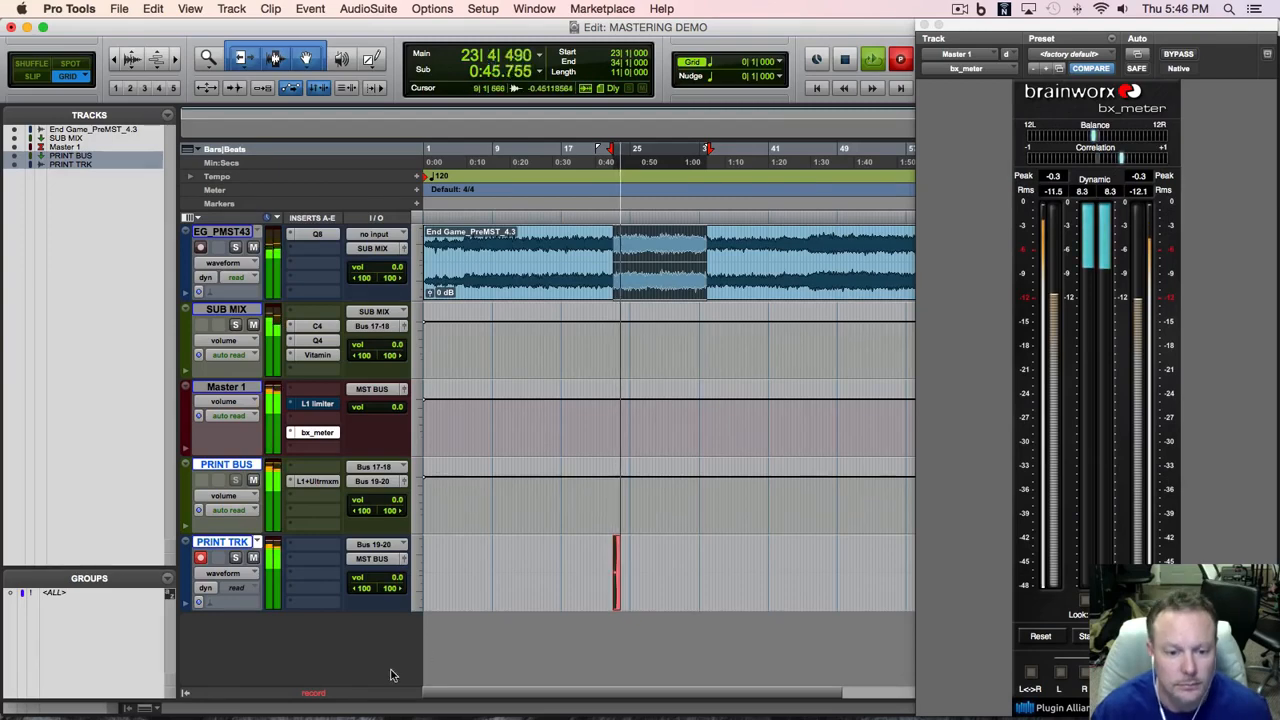
drag(363, 610, 358, 677)
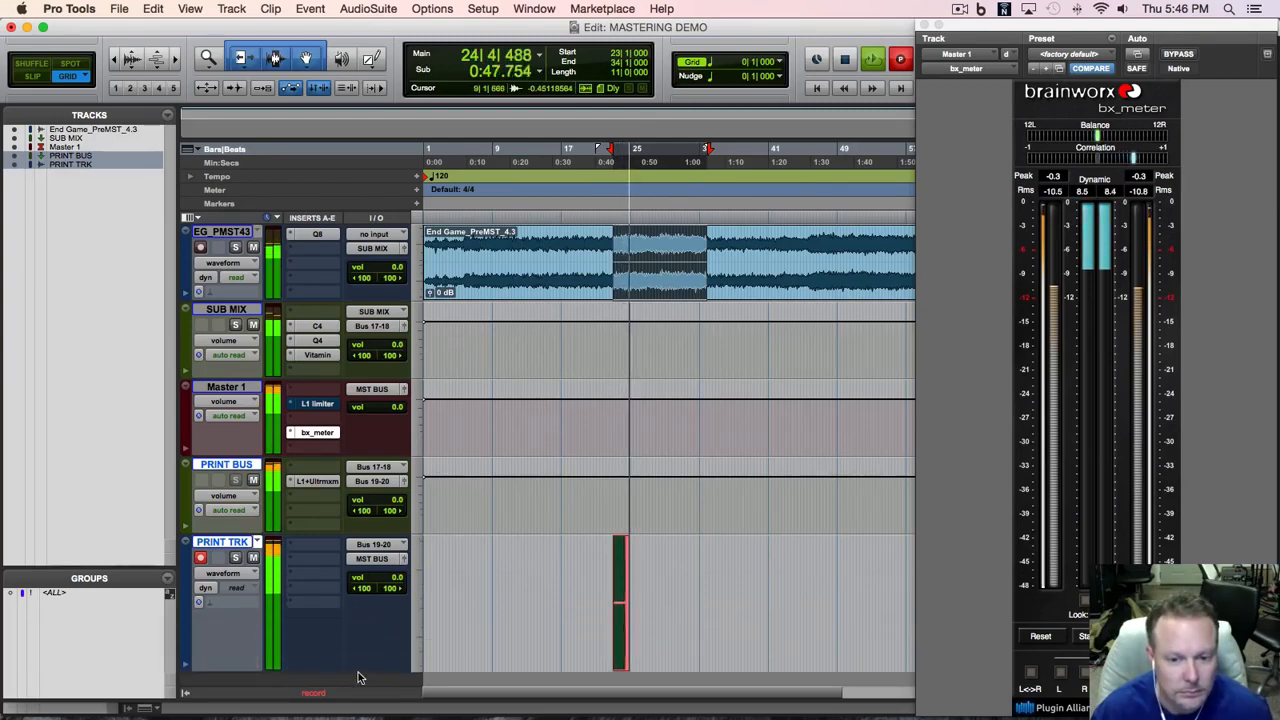
Step: Follow the waveform being recorded on PRINT TRK, close the bx_meter window, and stop recording near the selection's end
click(175, 60)
click(175, 60)
click(175, 60)
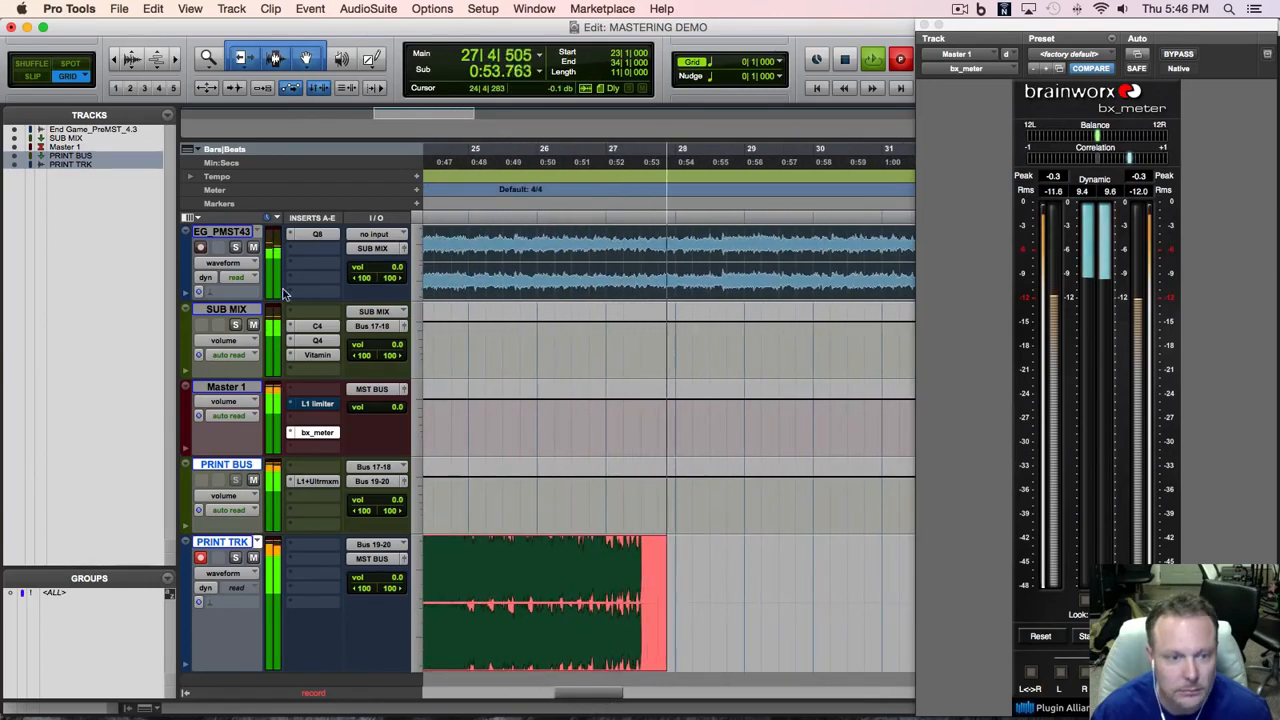
click(175, 60)
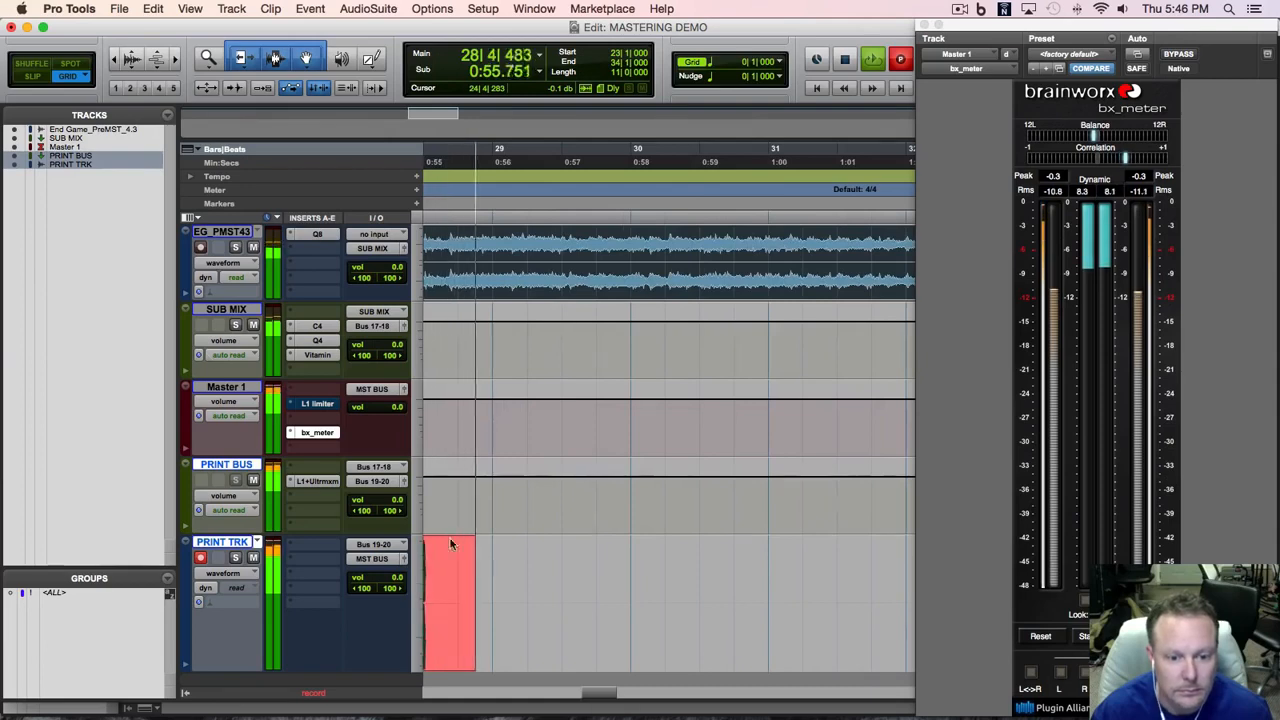
drag(599, 695, 607, 698)
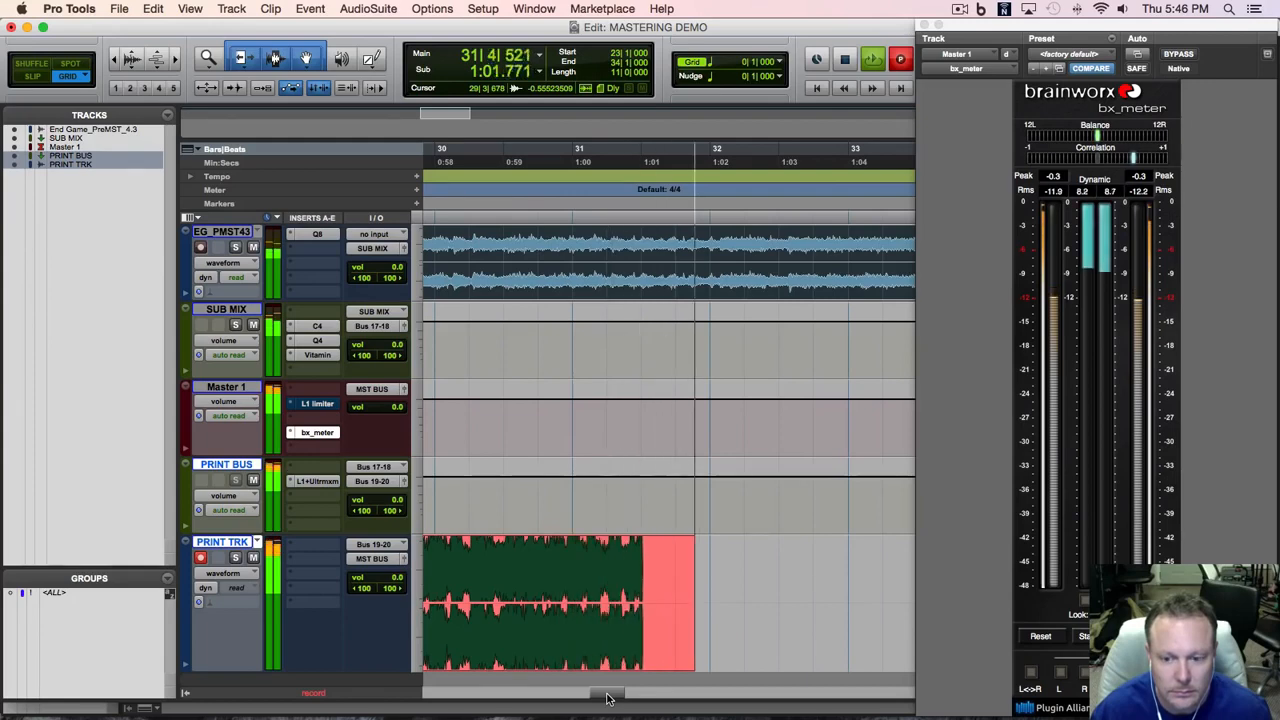
click(922, 24)
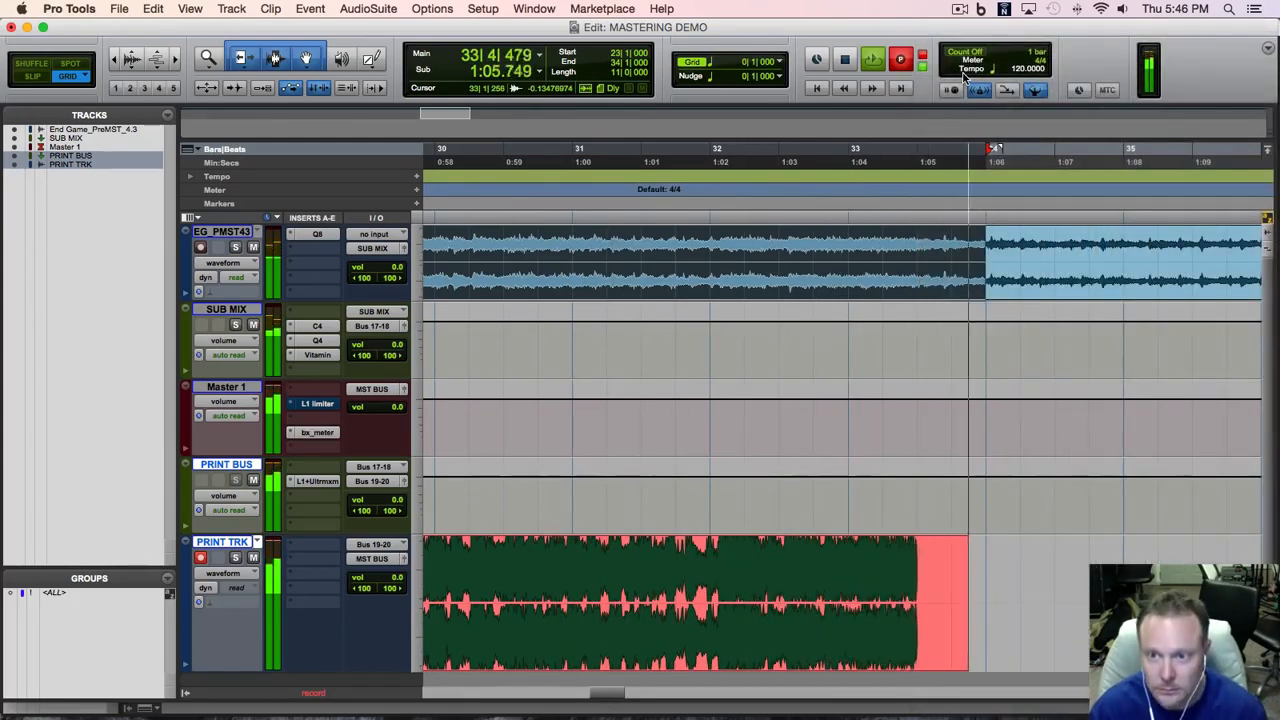
key(space)
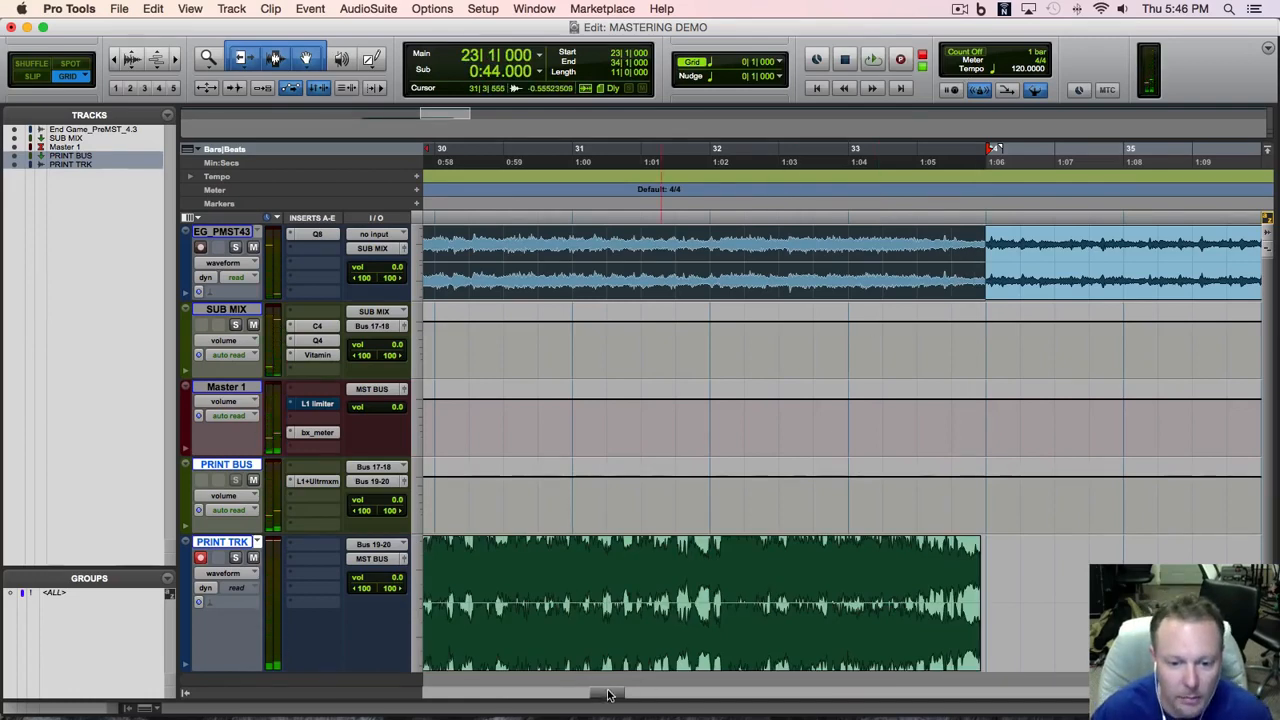
Step: Review the recorded waveform on PRINT TRK back to its start and disarm the track's recording
drag(610, 694, 590, 698)
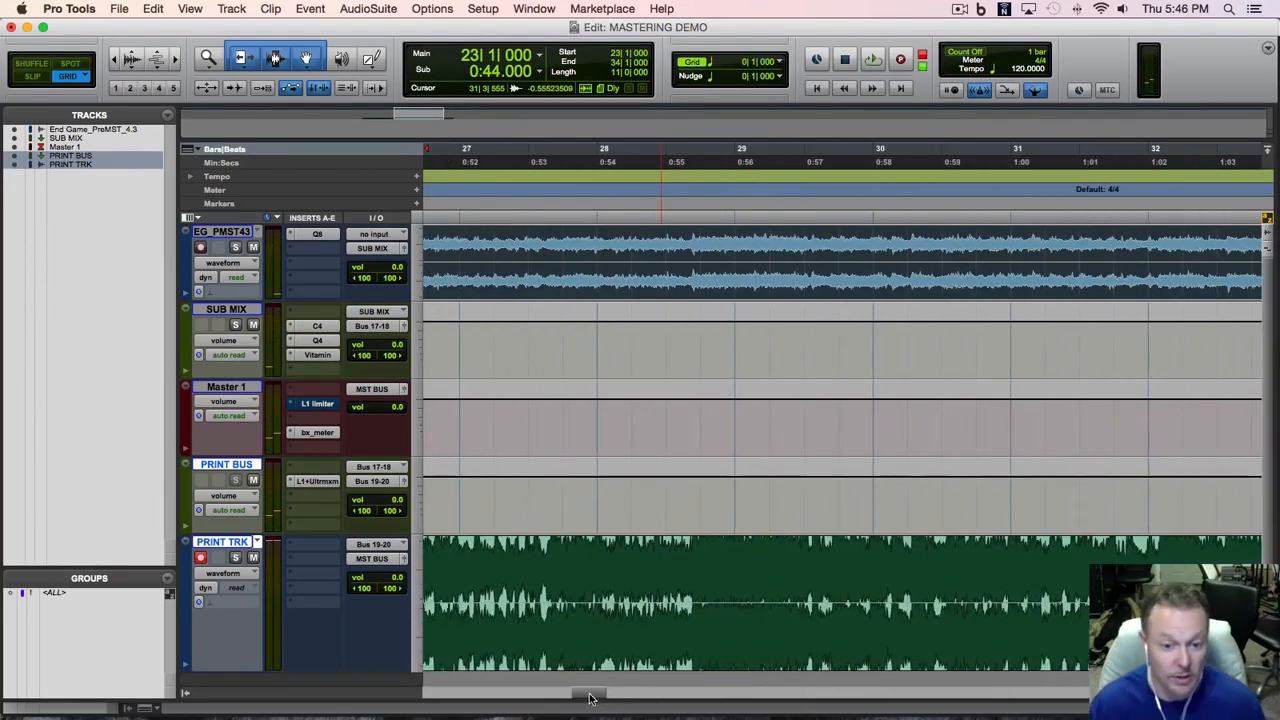
click(583, 608)
scroll(583, 608, down, 2)
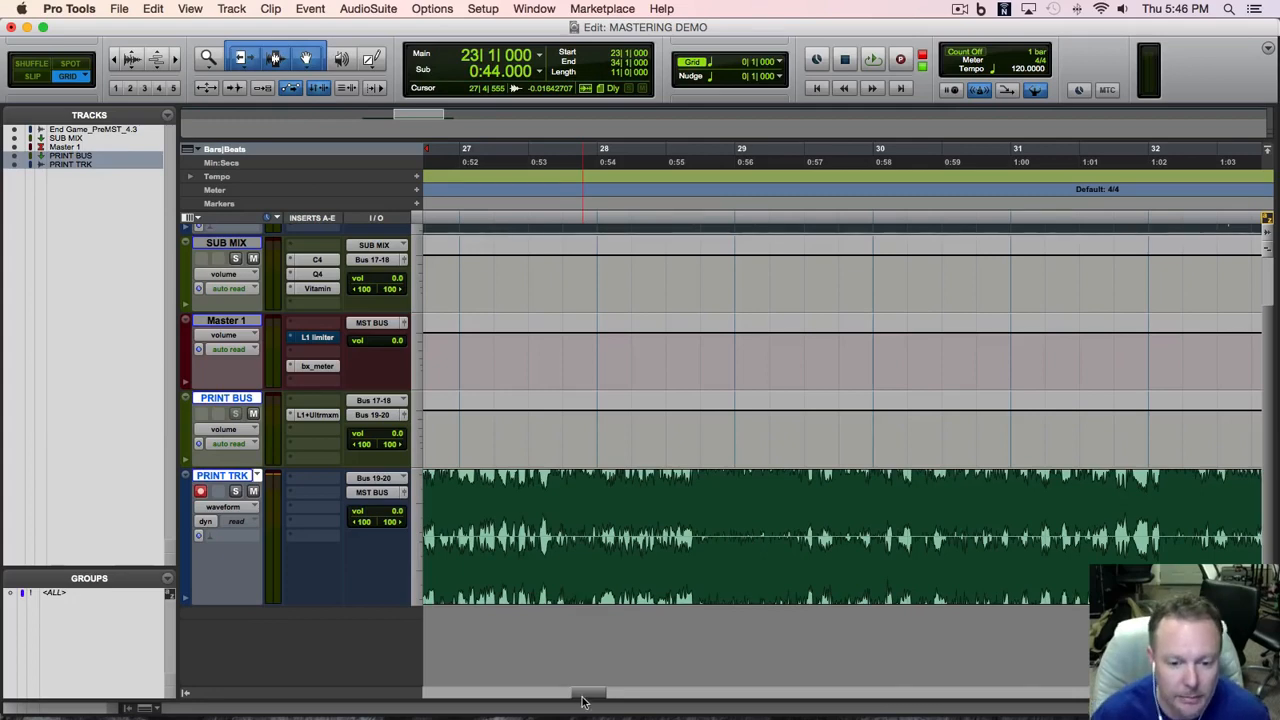
drag(585, 694, 552, 700)
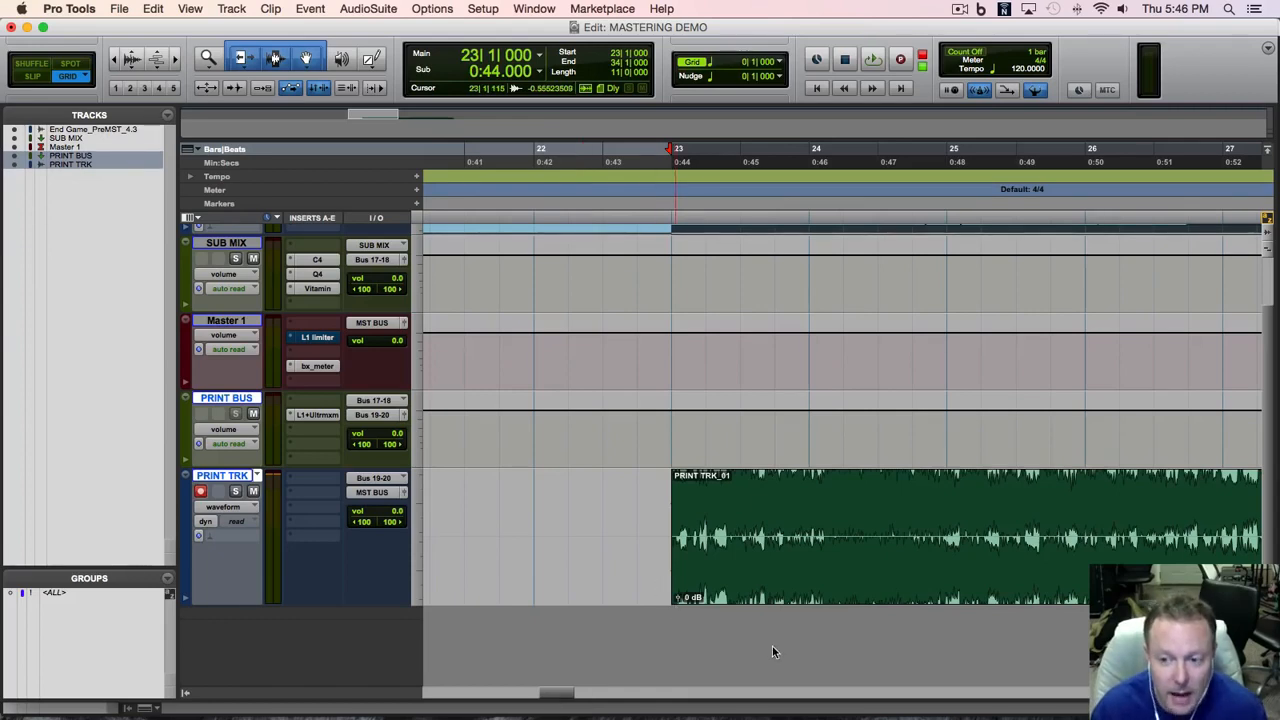
drag(557, 700, 566, 700)
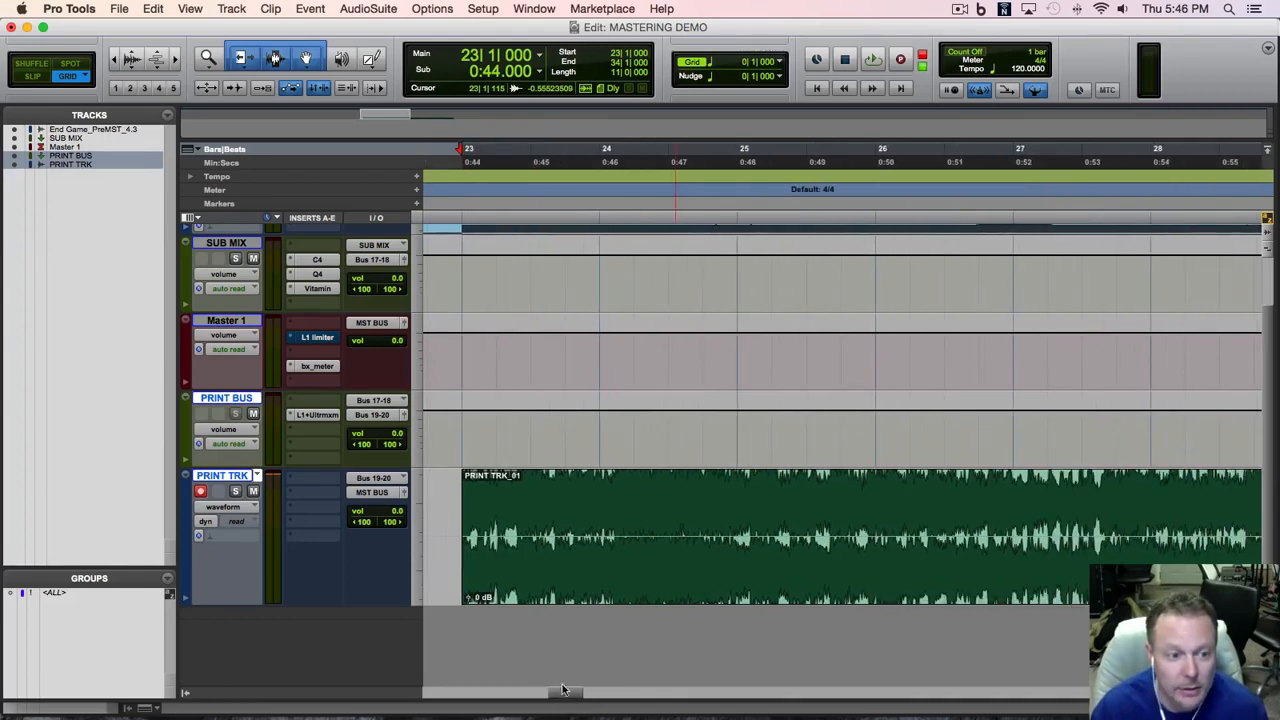
click(201, 492)
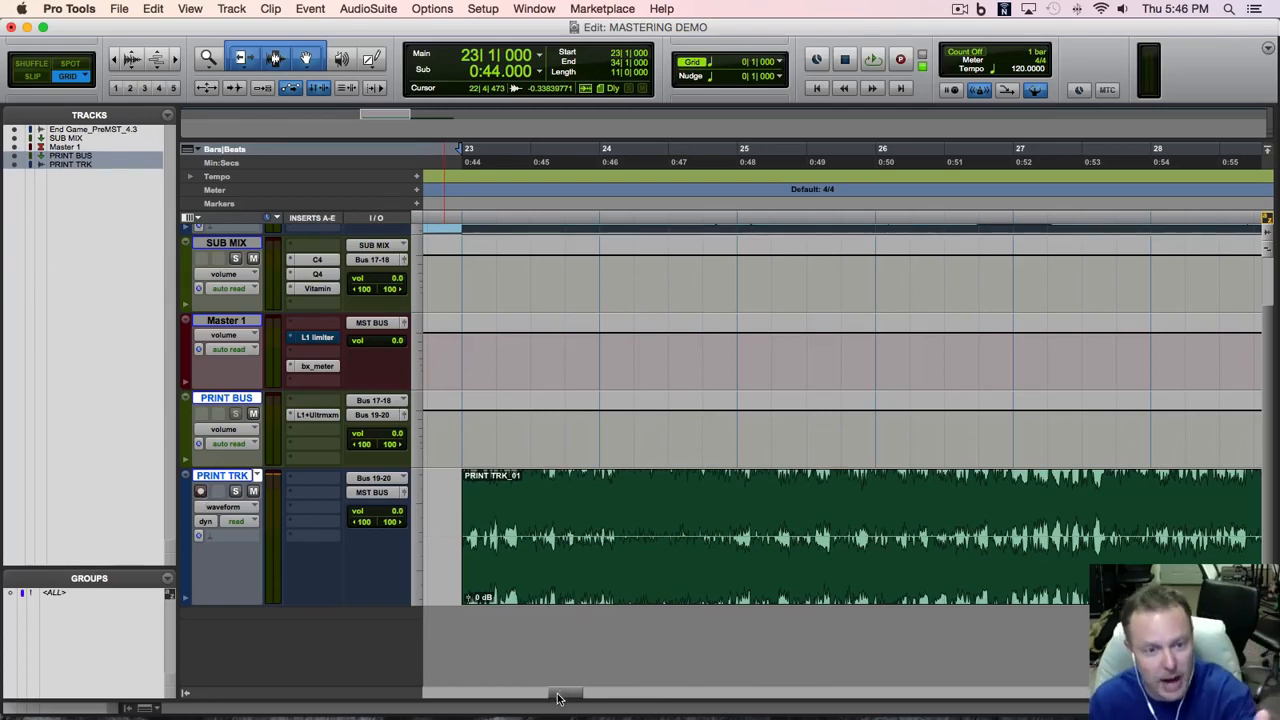
drag(558, 699, 565, 699)
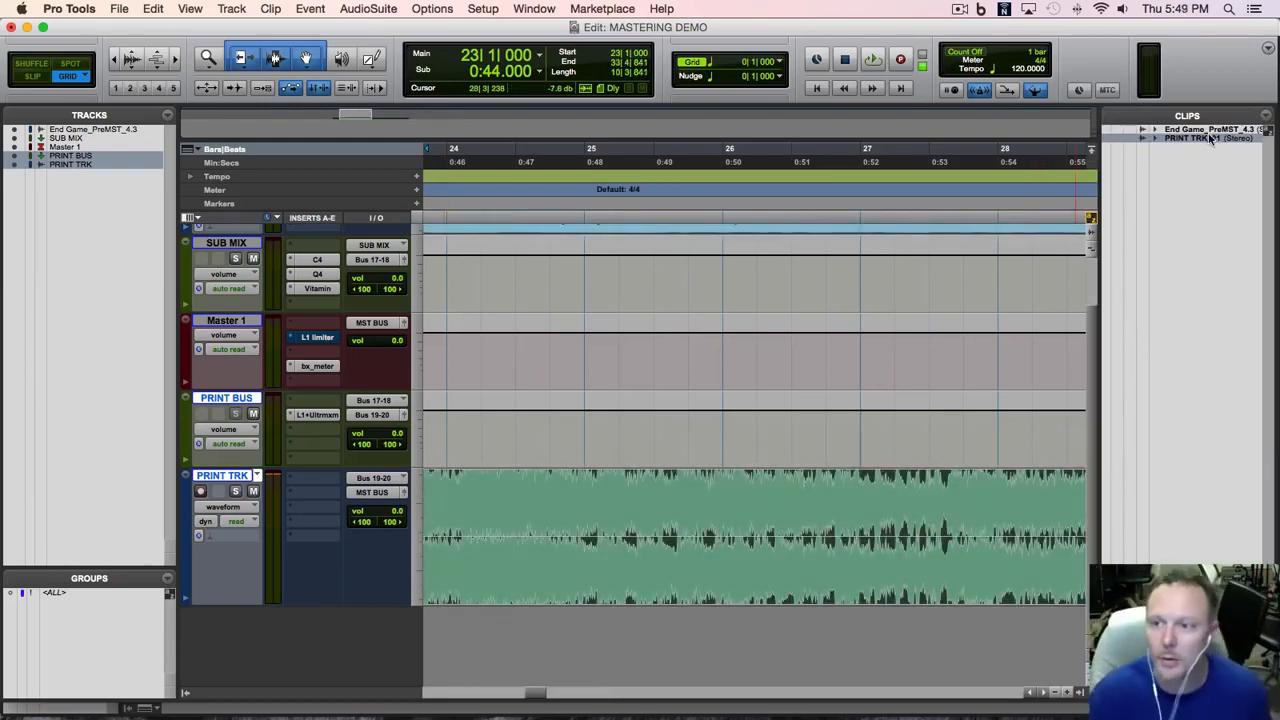
Step: Open the settings for exporting the PRINT TRK_01 clip as a file
right_click(1207, 141)
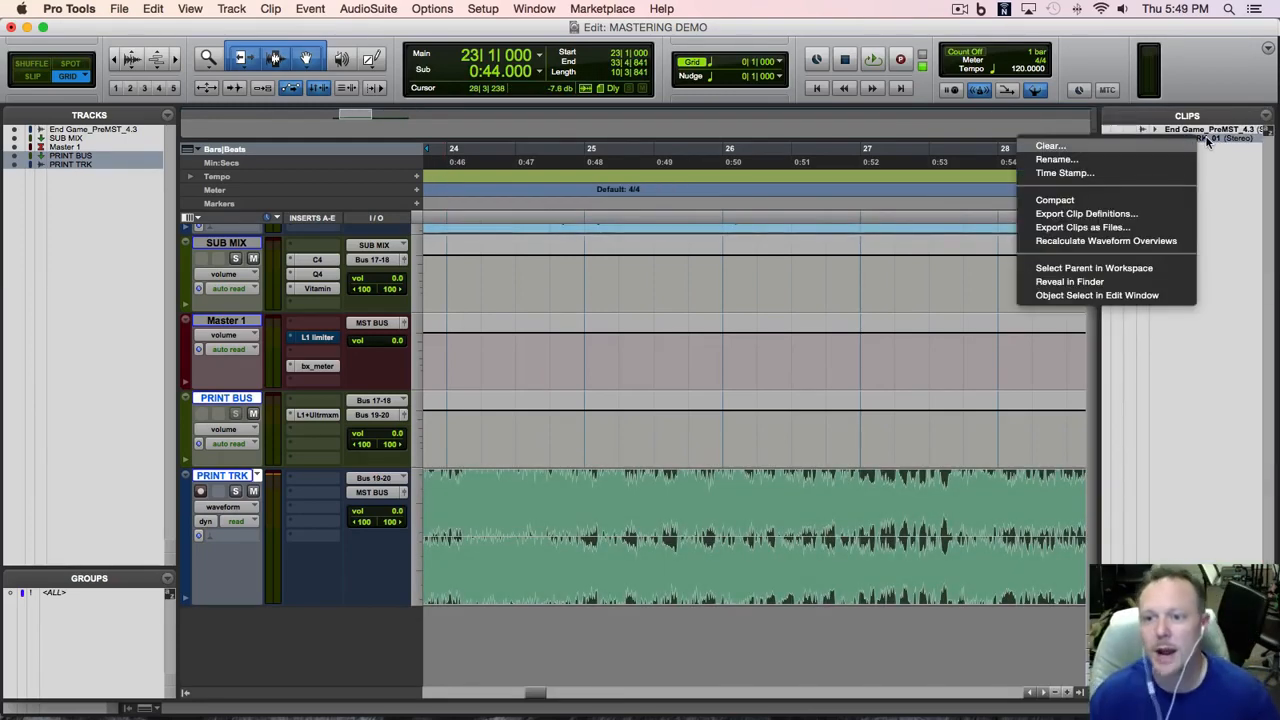
click(1108, 228)
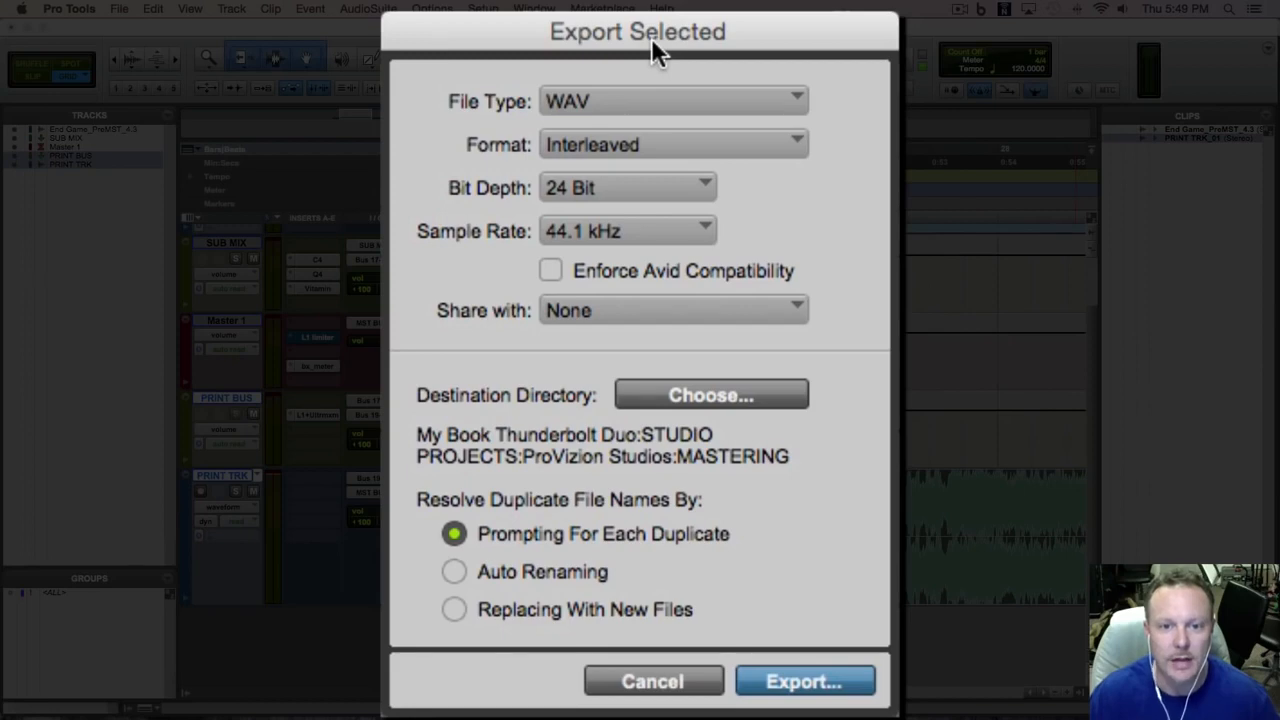
drag(651, 38, 743, 24)
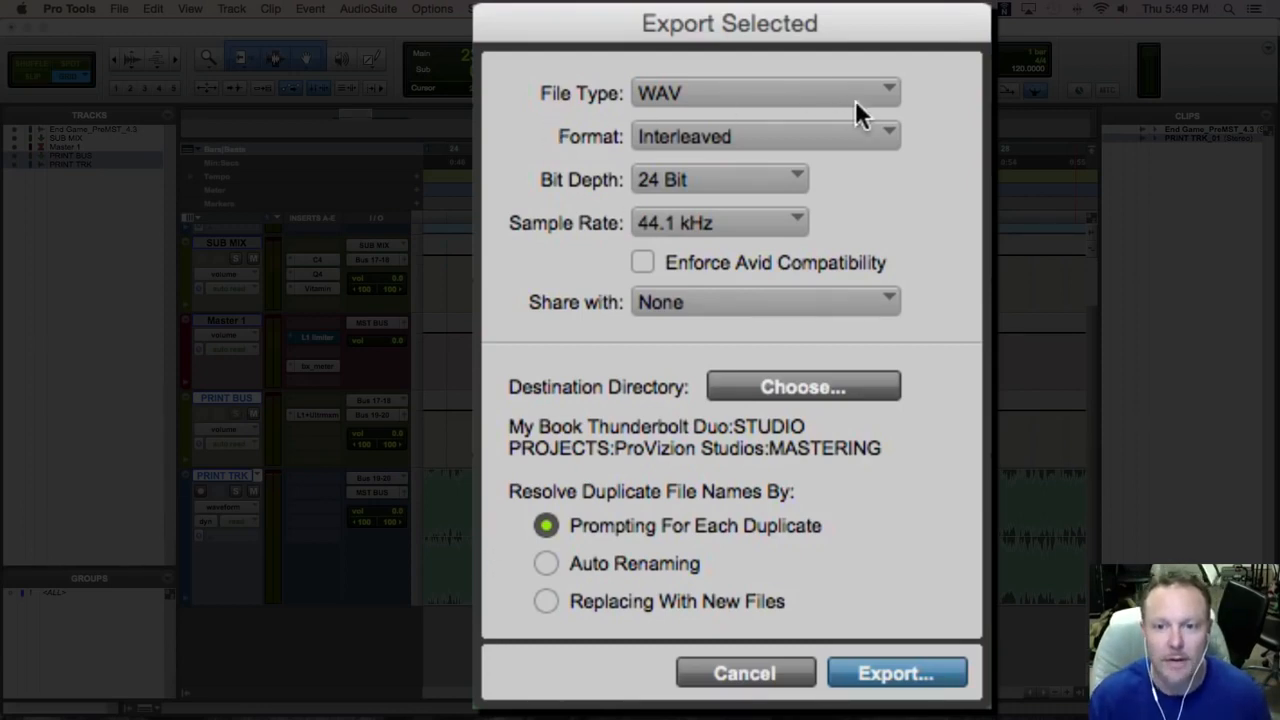
Step: Try MP3 as the export file type and switch it back to WAV
click(893, 95)
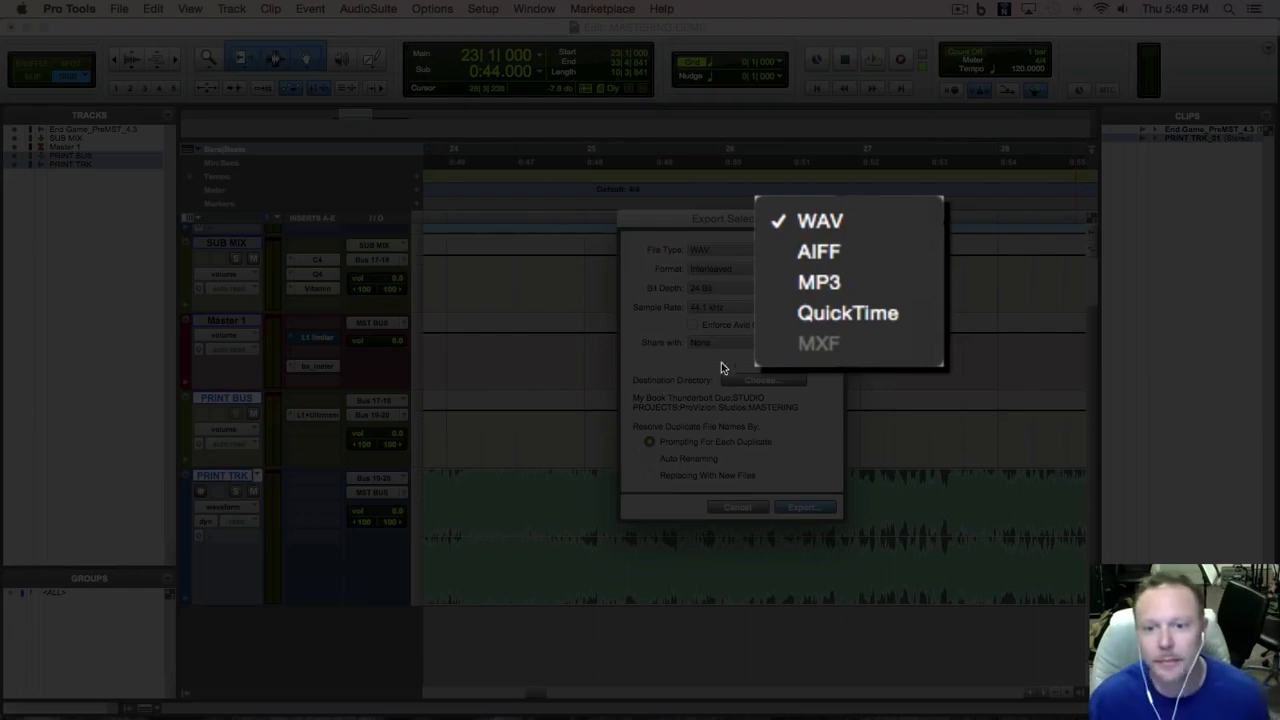
click(811, 274)
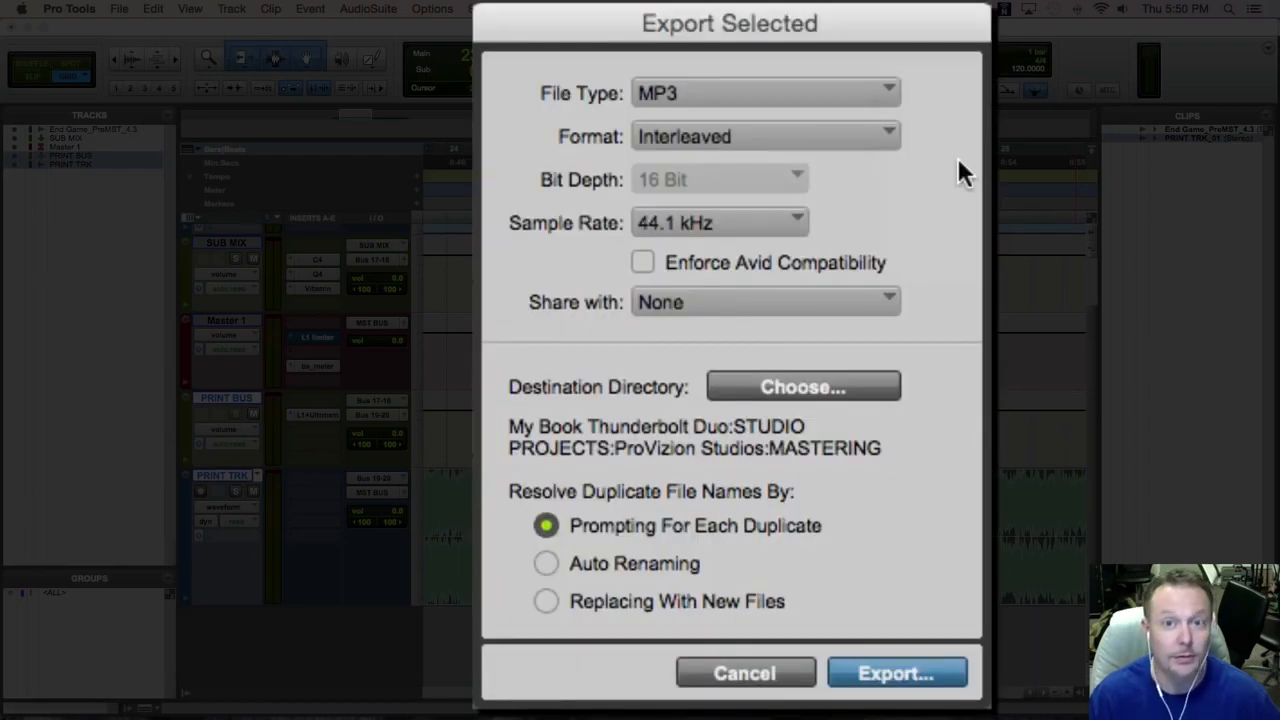
click(884, 92)
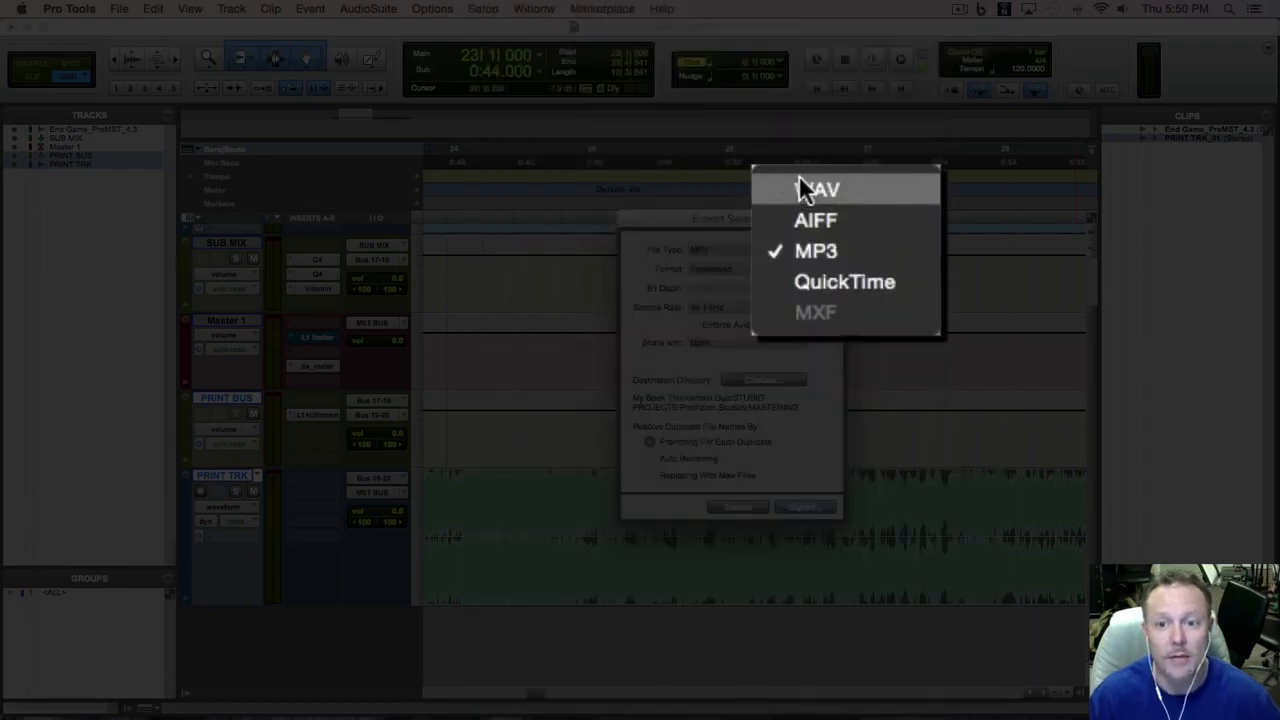
click(799, 186)
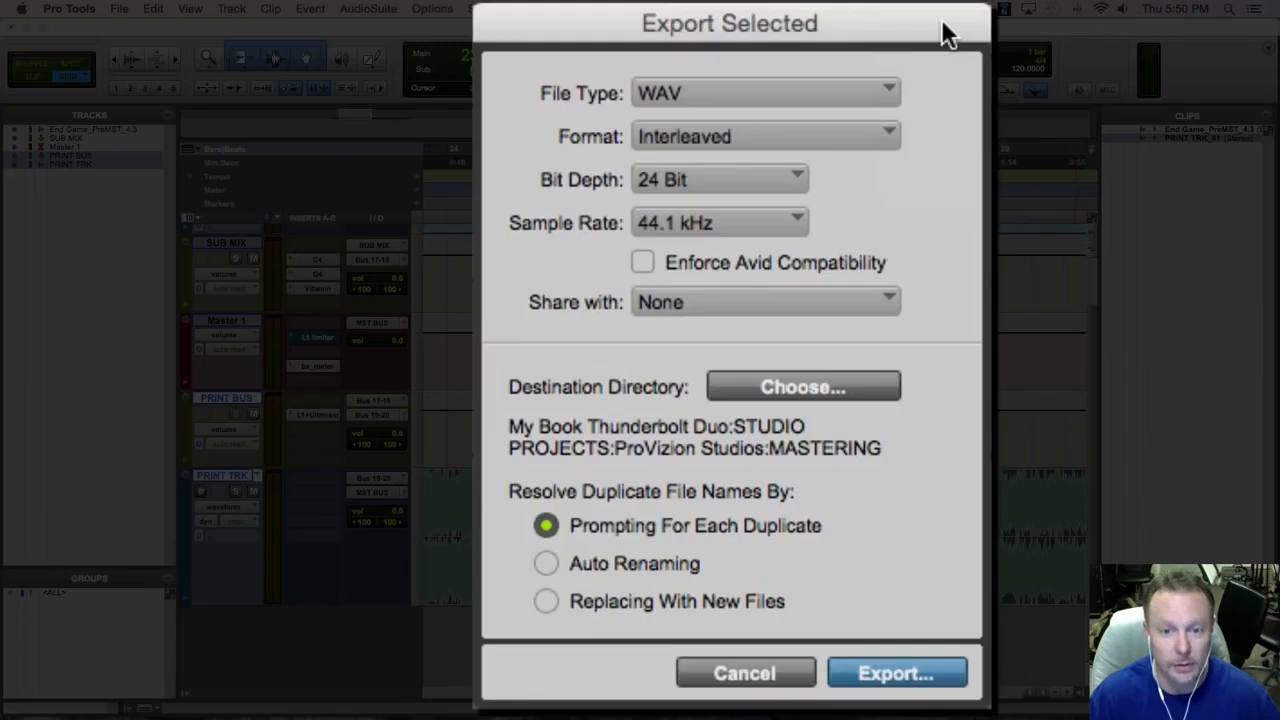
Step: Export the clip to the Desktop in Interleaved format with a 24 Bit depth and a 44.1 kHz sample rate
click(884, 137)
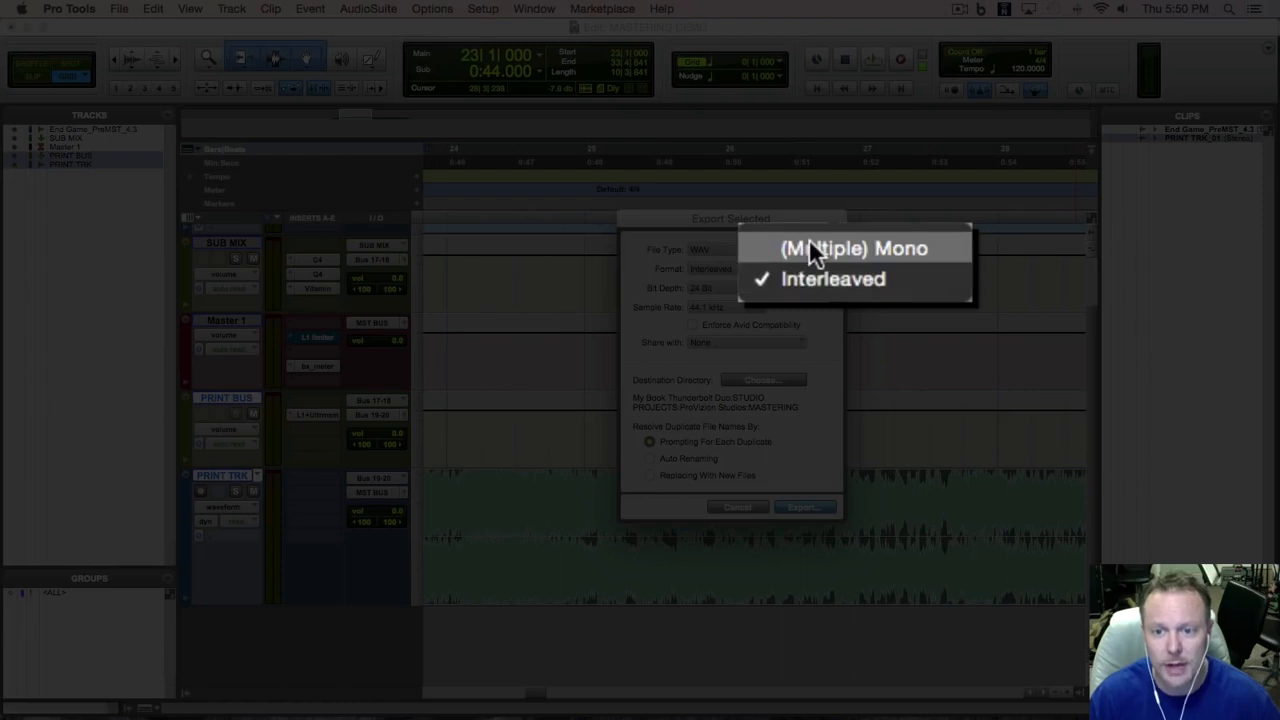
click(796, 283)
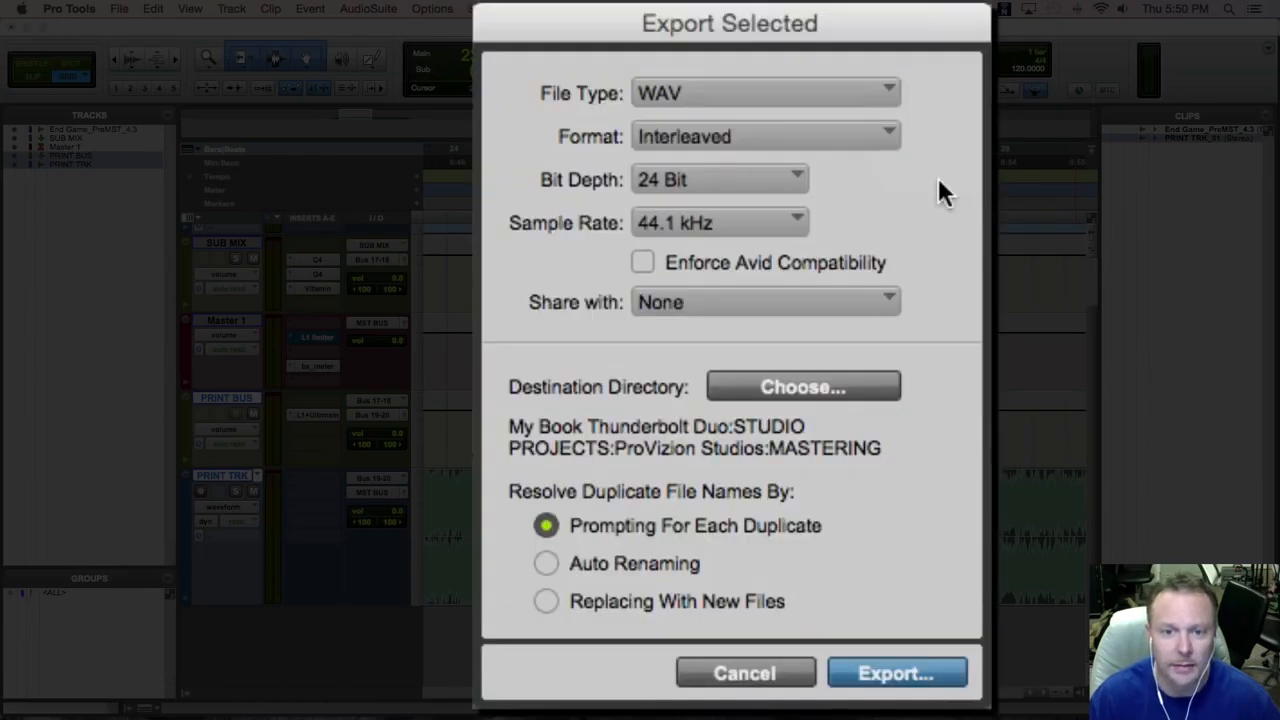
click(810, 181)
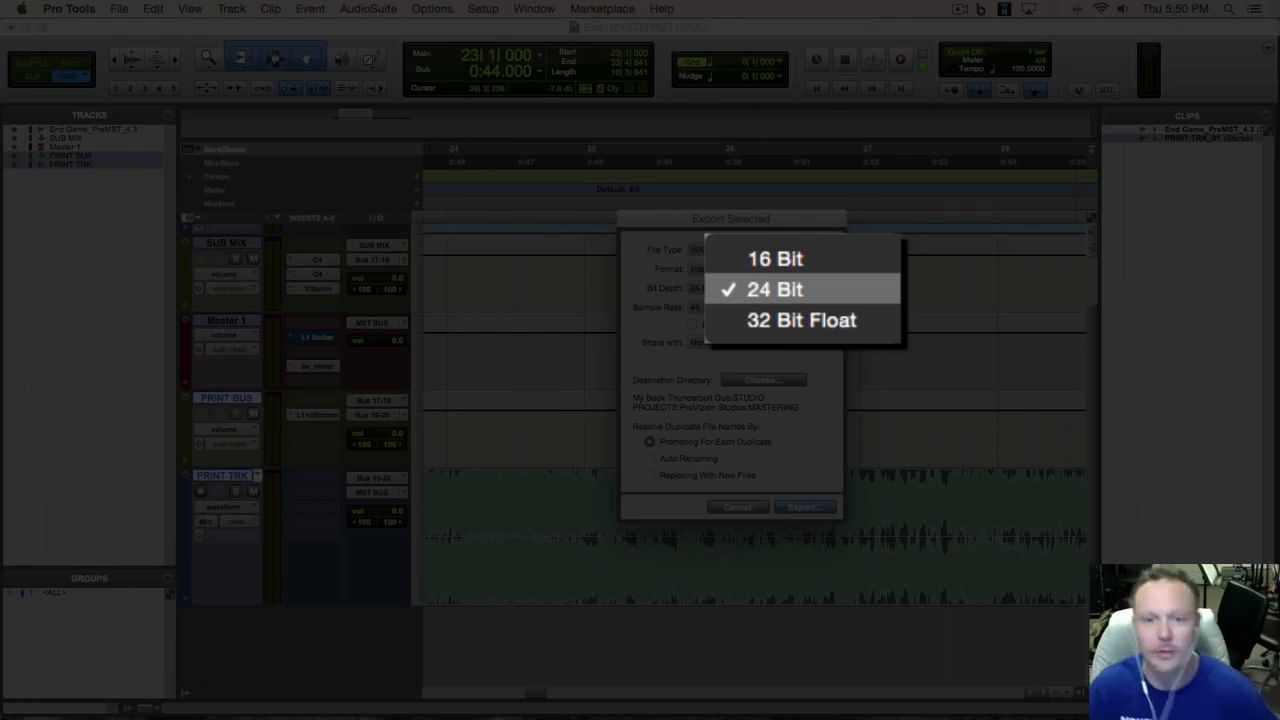
click(743, 287)
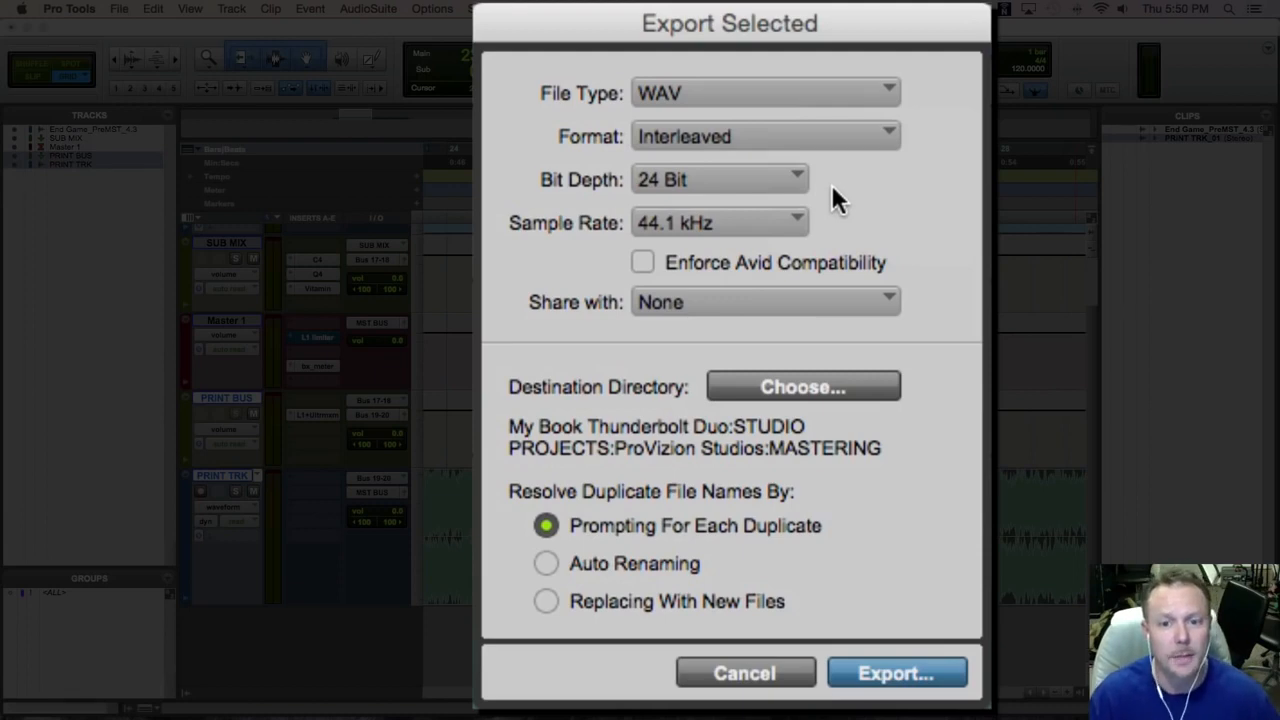
click(790, 225)
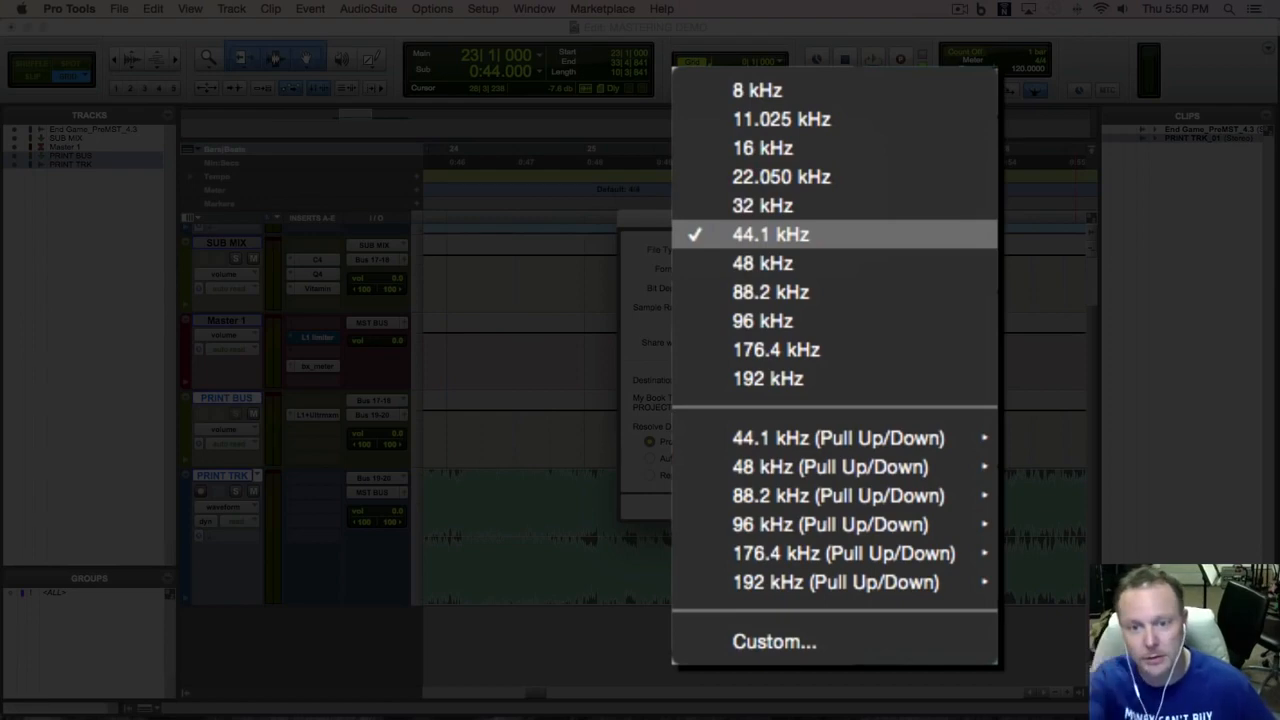
click(759, 234)
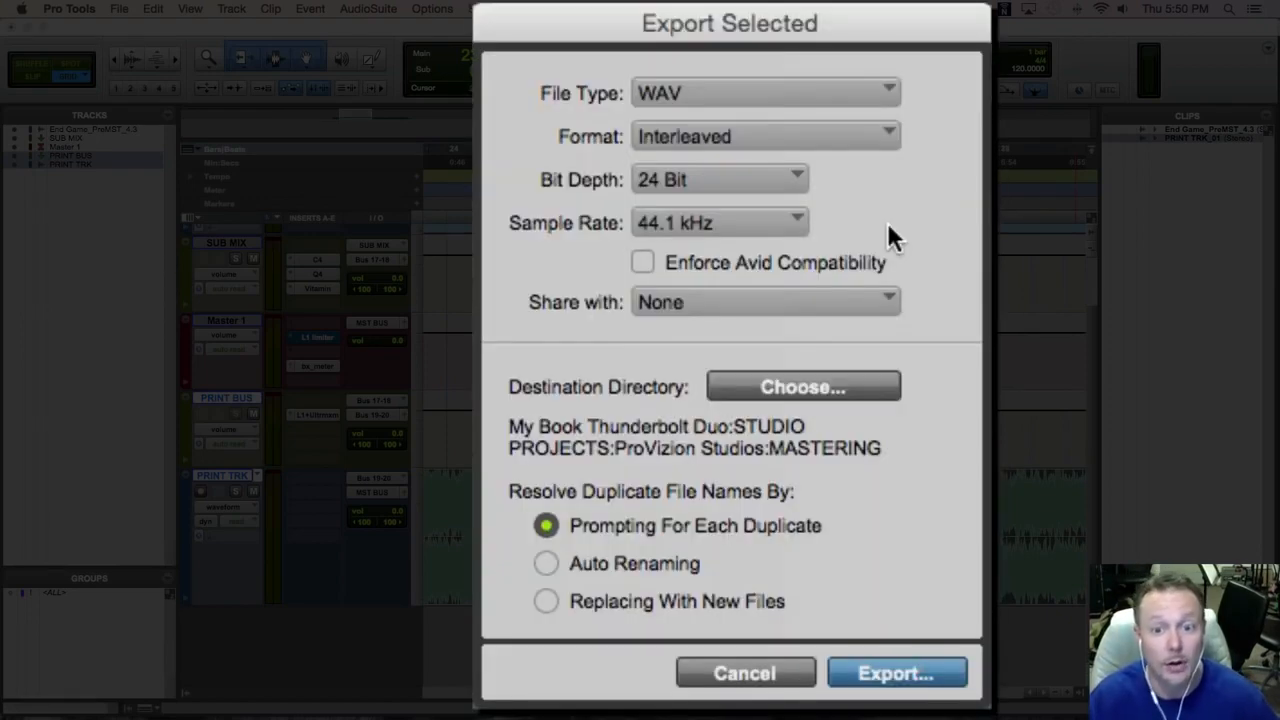
click(806, 390)
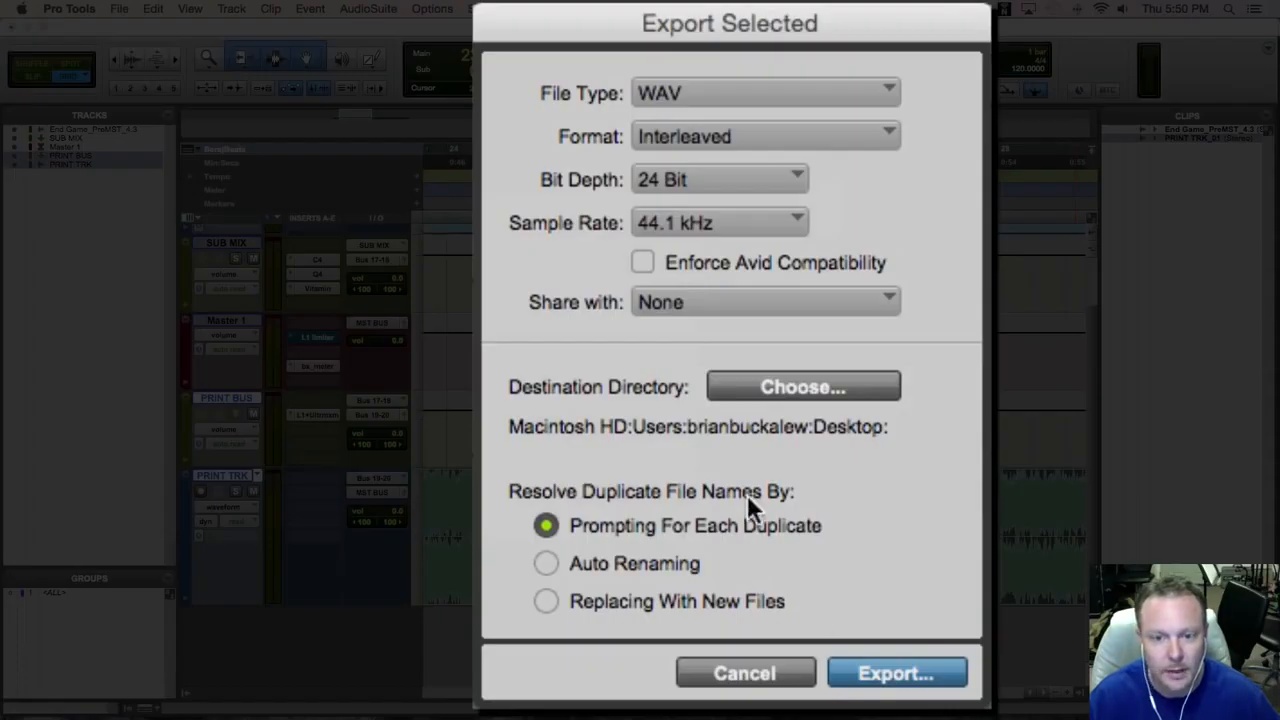
click(888, 676)
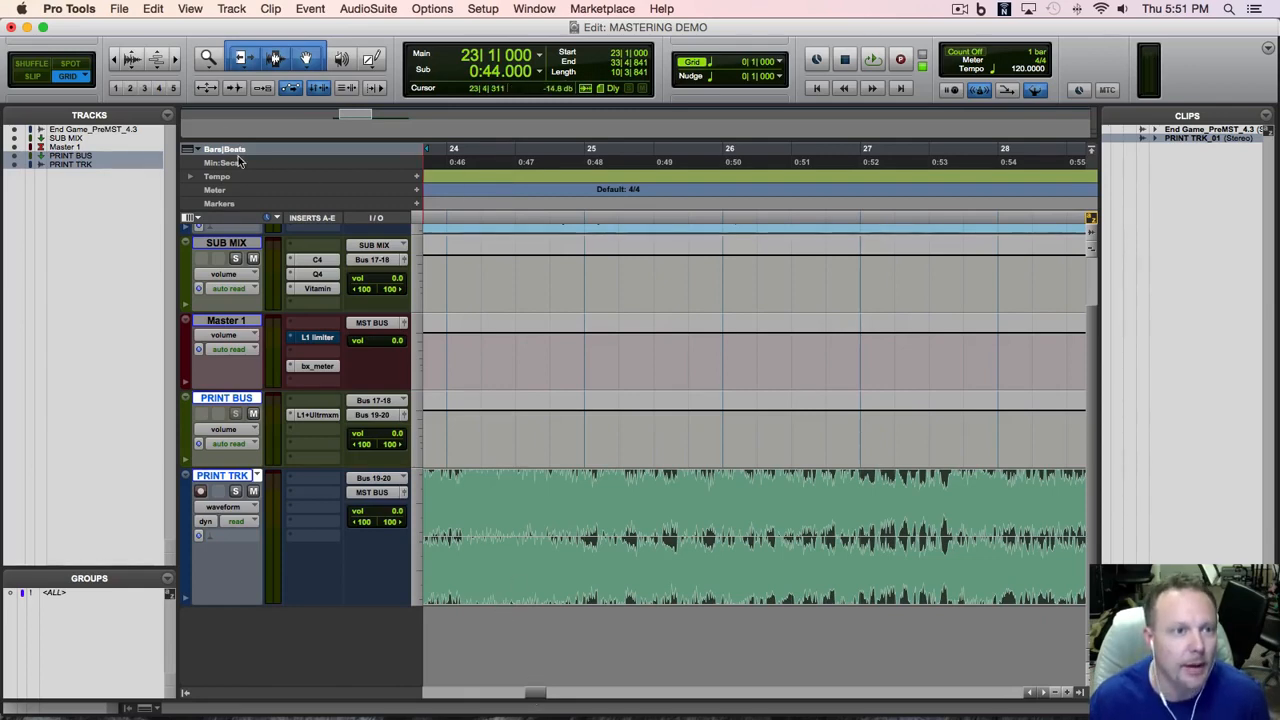
Step: Show the full length of the End Game_PreMST_4.3 song with all tracks in the Edit window, and hide the clips list
click(113, 60)
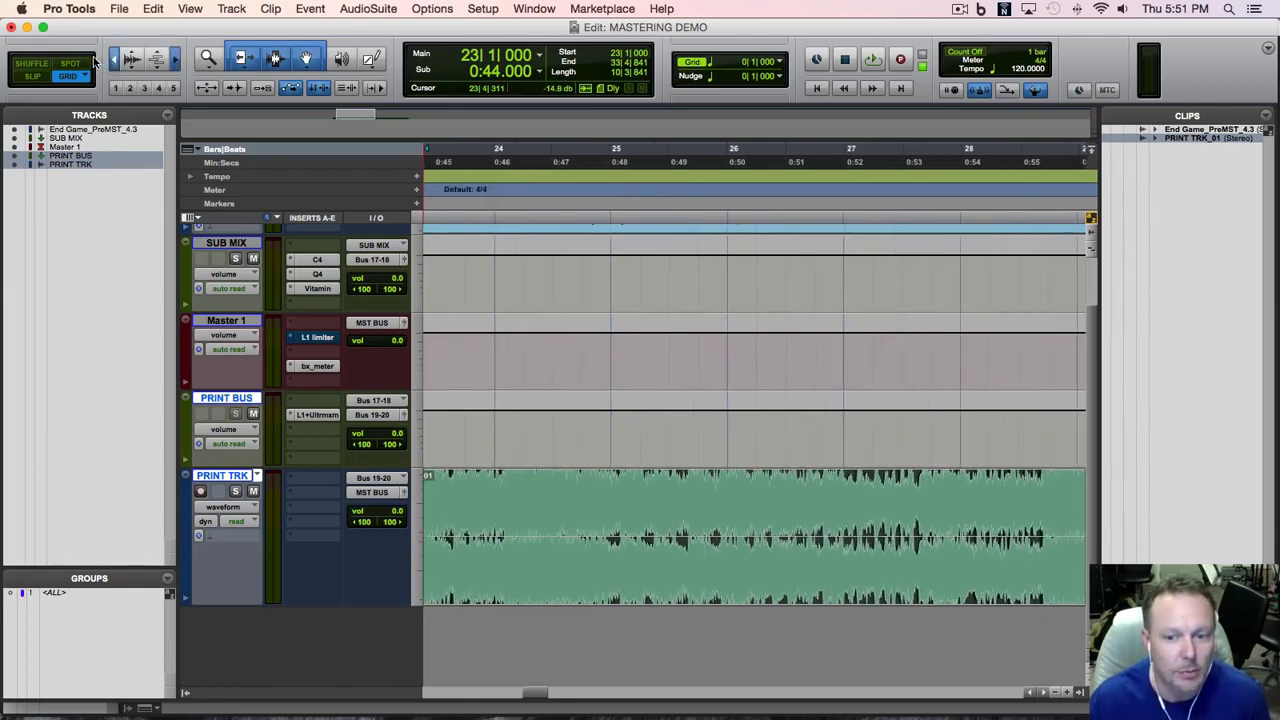
click(113, 60)
click(113, 60)
click(113, 60)
click(113, 60)
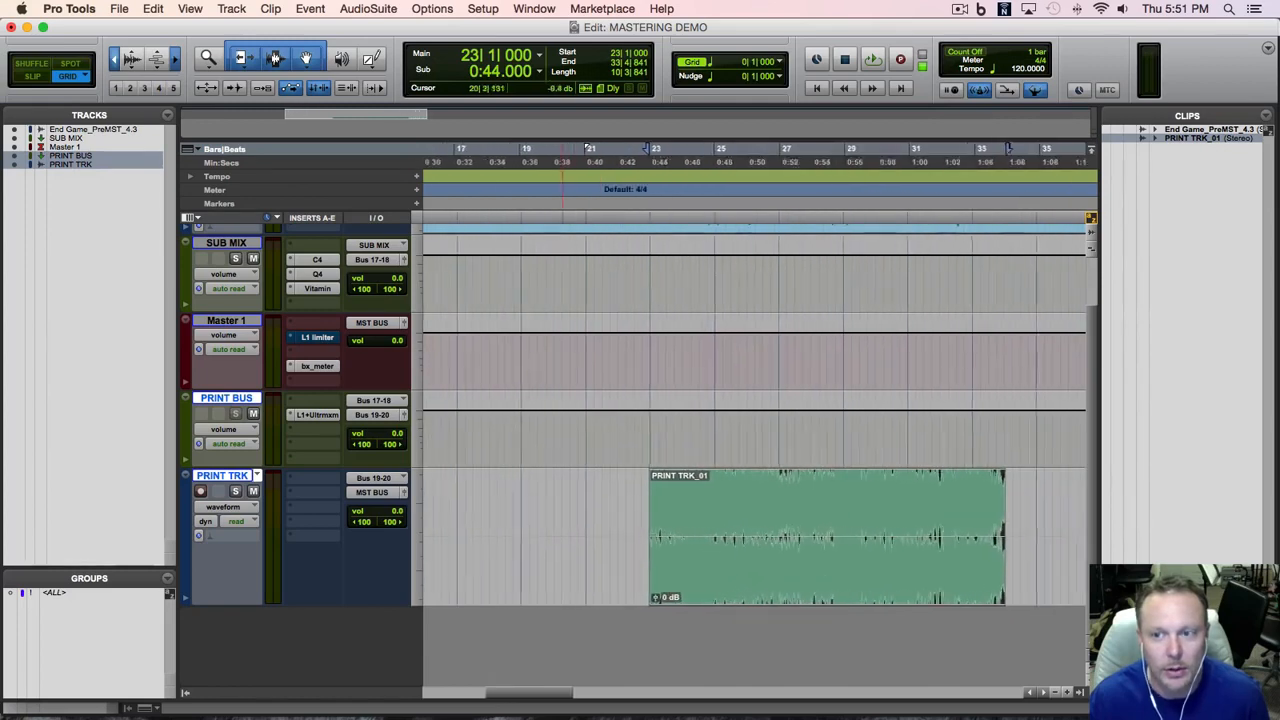
click(113, 60)
click(113, 60)
click(113, 60)
drag(113, 60, 4, 3)
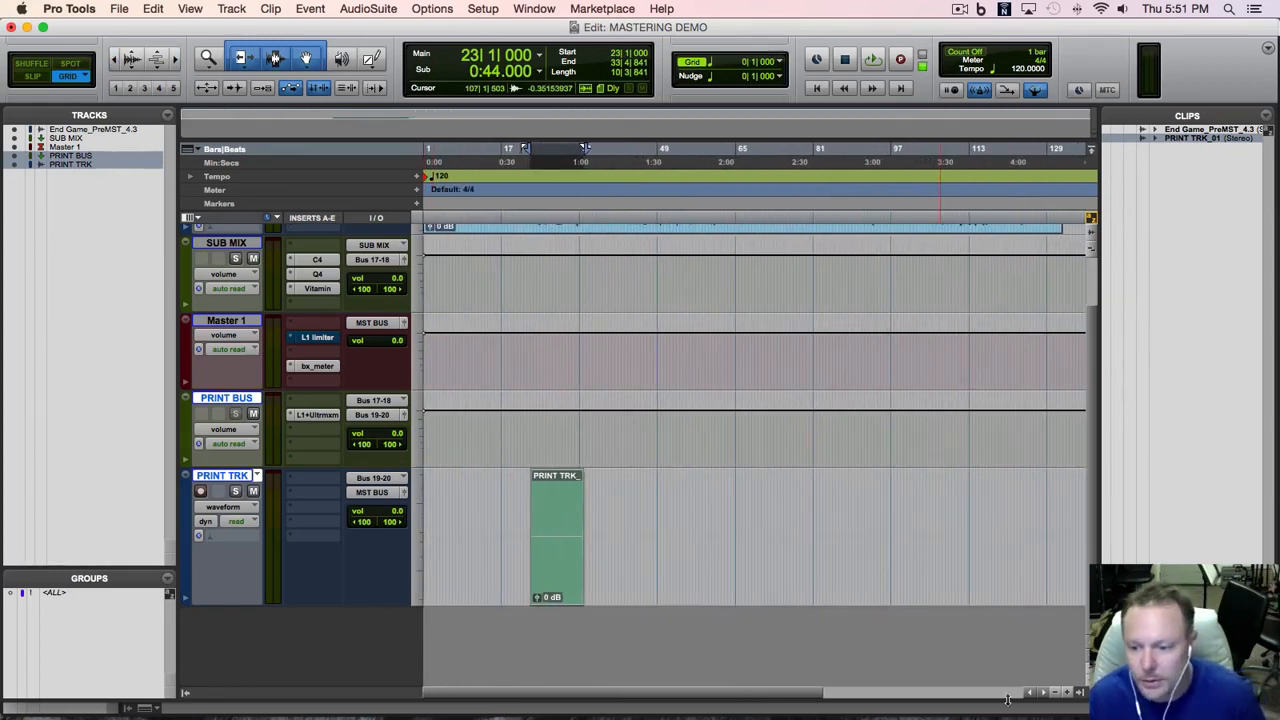
click(1112, 708)
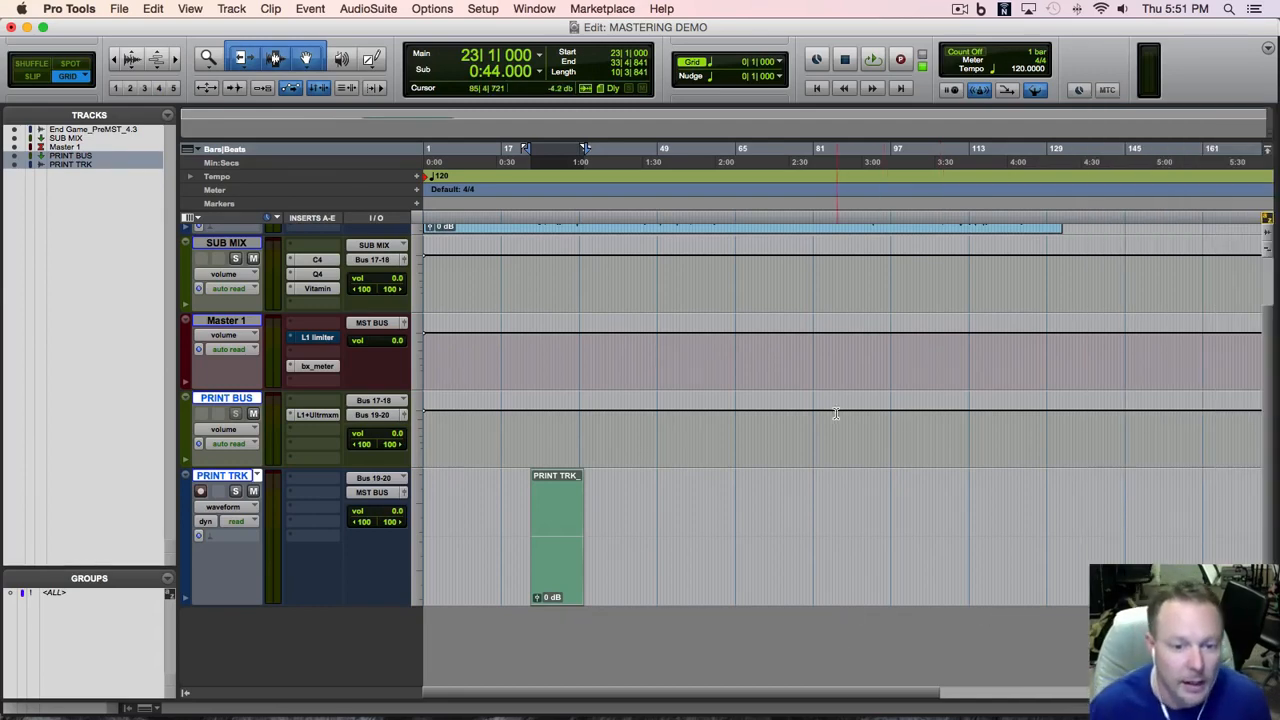
scroll(837, 410, up, 3)
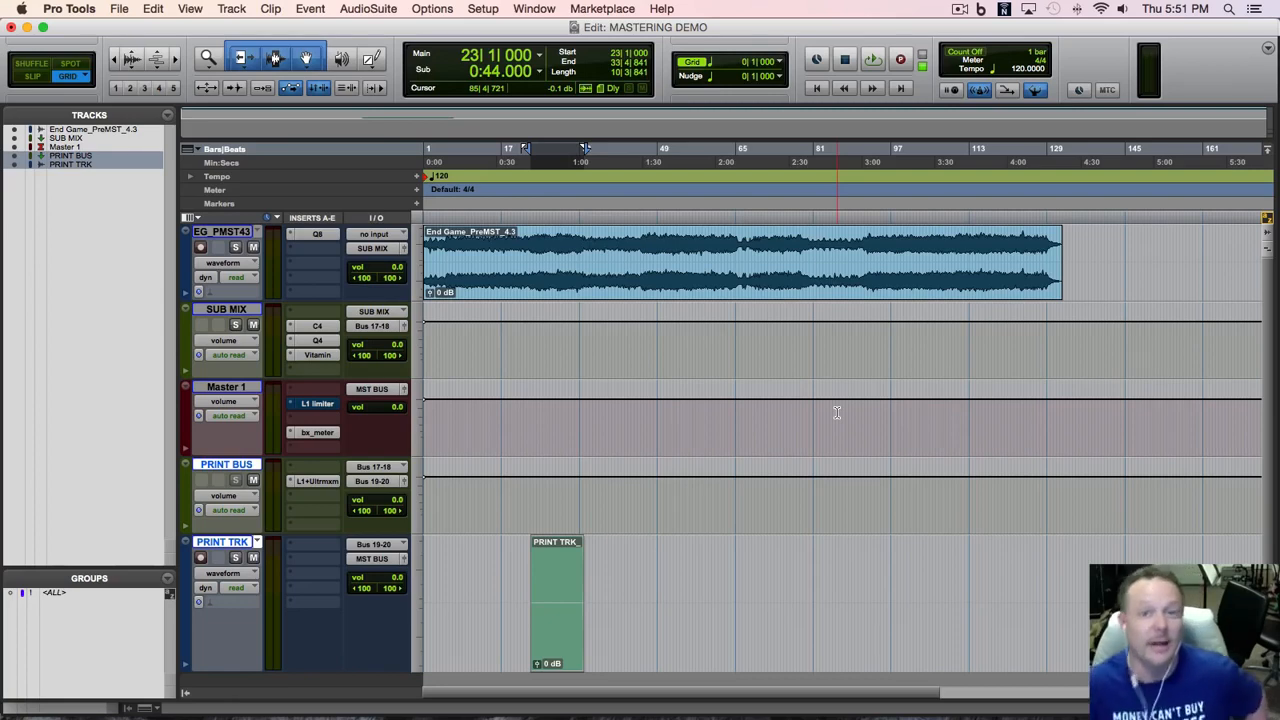